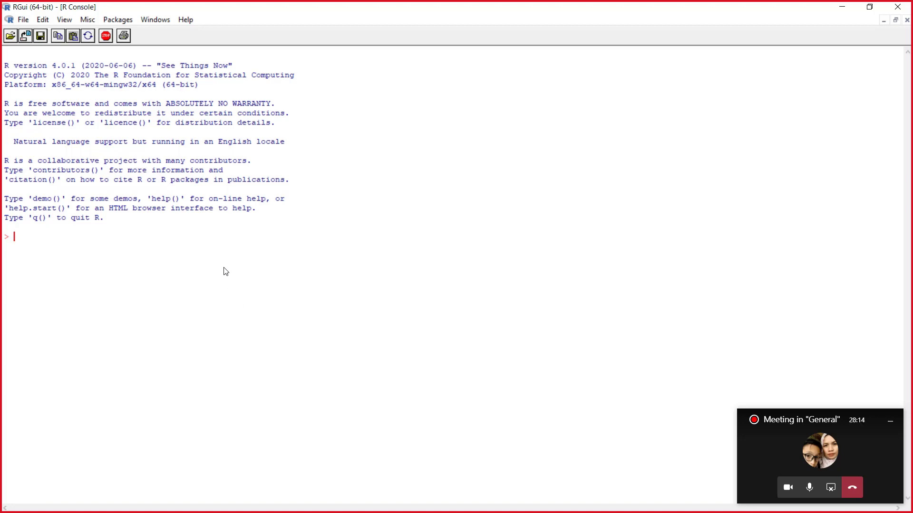
{"action": "left_click", "coordinate": [25, 21]}
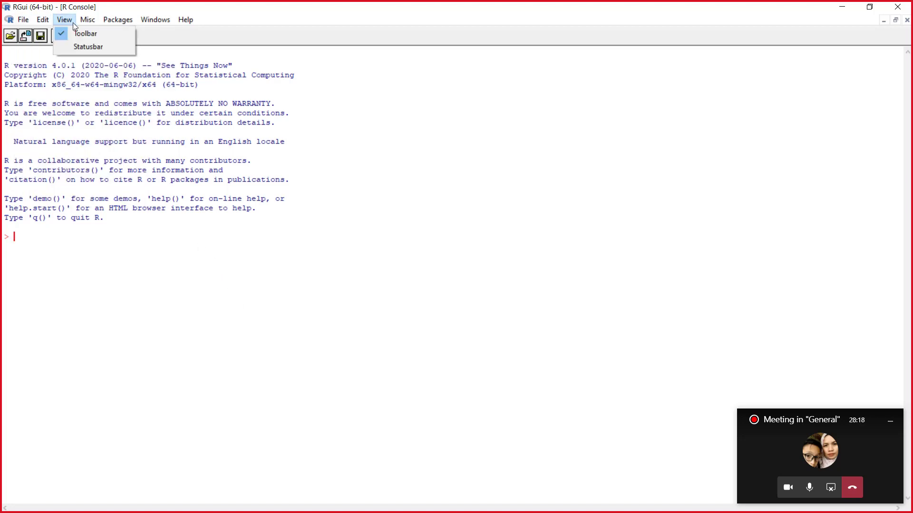
{"action": "mouse_move", "coordinate": [100, 25]}
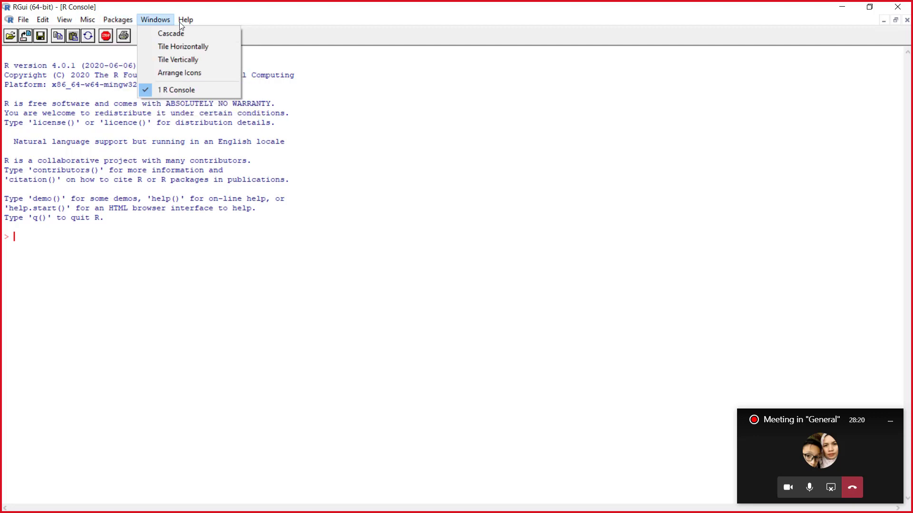
{"action": "mouse_move", "coordinate": [175, 22]}
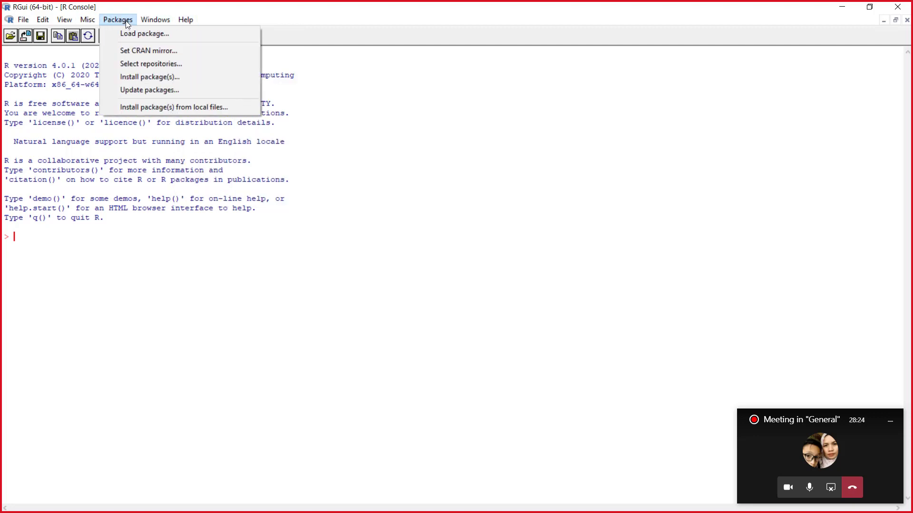
{"action": "mouse_move", "coordinate": [21, 25]}
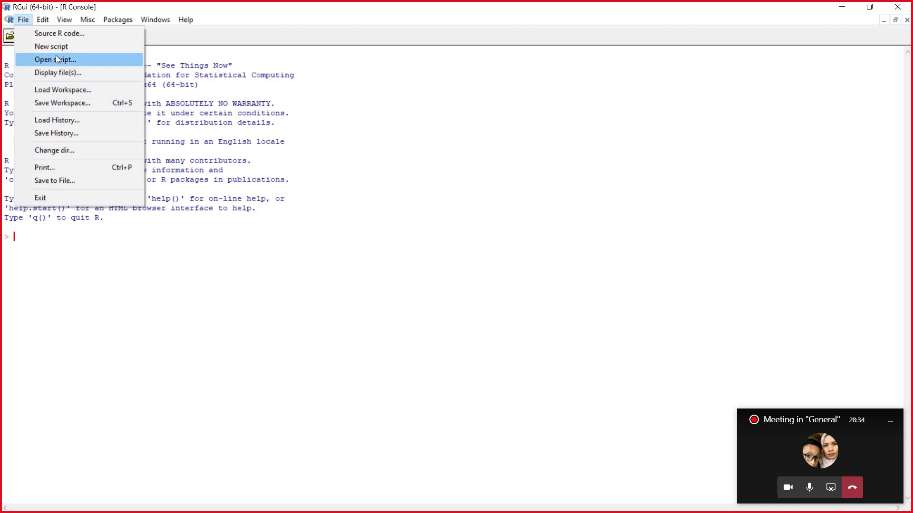
{"action": "mouse_move", "coordinate": [49, 22]}
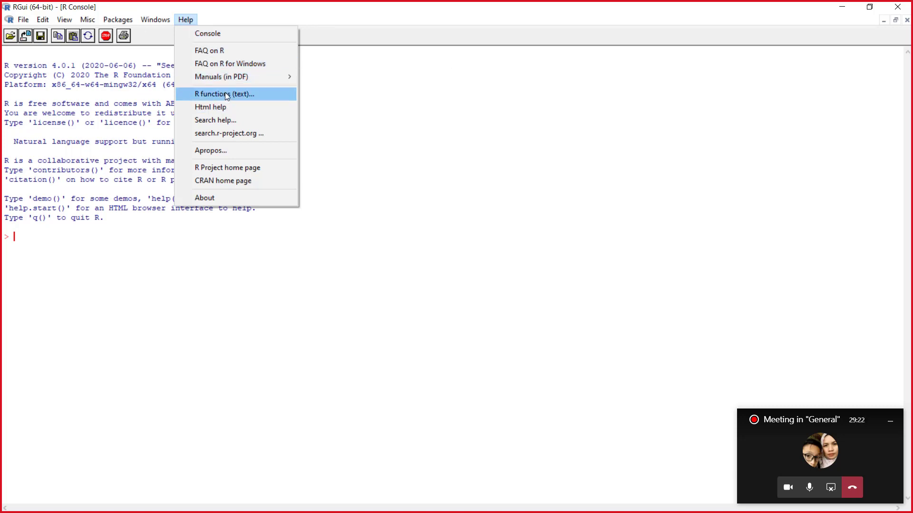
Open the "An Introduction to R" PDF manual at the chapter "Simple manipulations; numbers and vectors"
{"action": "mouse_move", "coordinate": [228, 76]}
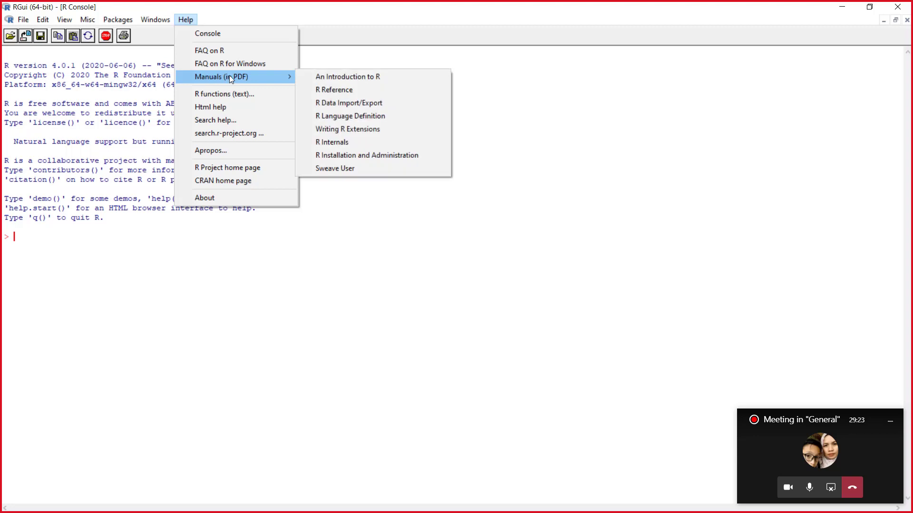
{"action": "left_click", "coordinate": [334, 77]}
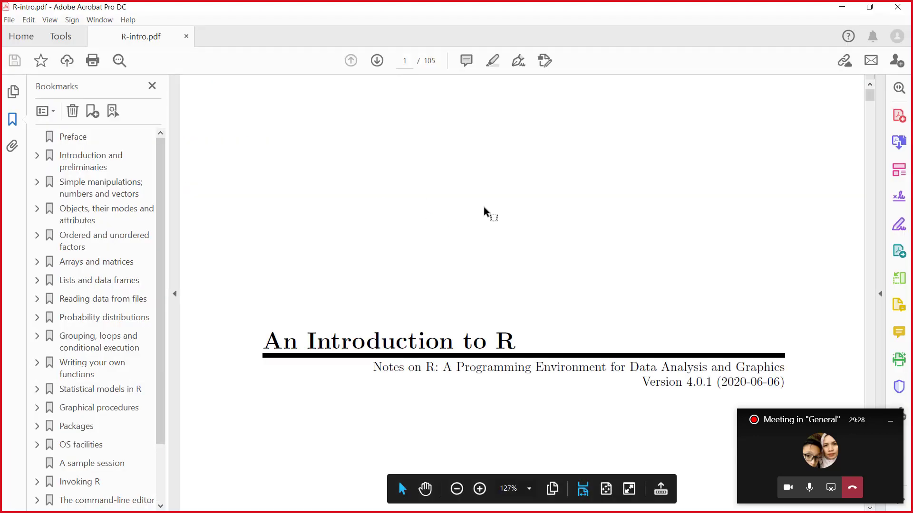
{"action": "scroll", "coordinate": [487, 215], "scroll_direction": "down", "scroll_amount": 4}
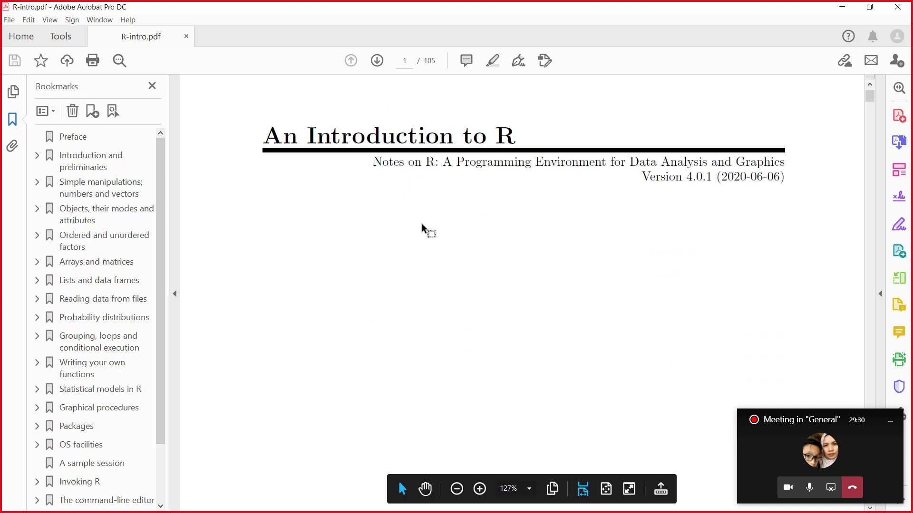
{"action": "left_click", "coordinate": [101, 191]}
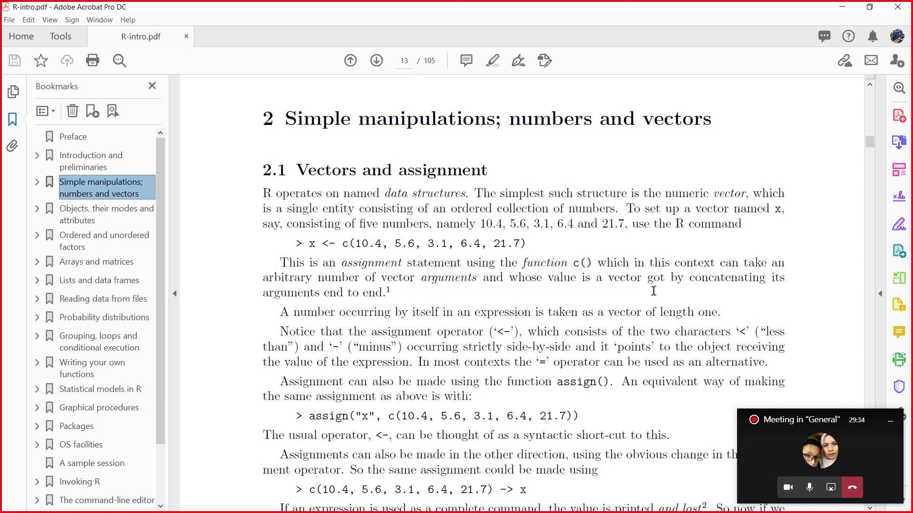
Read through the manual's sections on vectors and assignment and on vector arithmetic, including the arithmetic and statistical functions
{"action": "scroll", "coordinate": [654, 291], "scroll_direction": "down", "scroll_amount": 2}
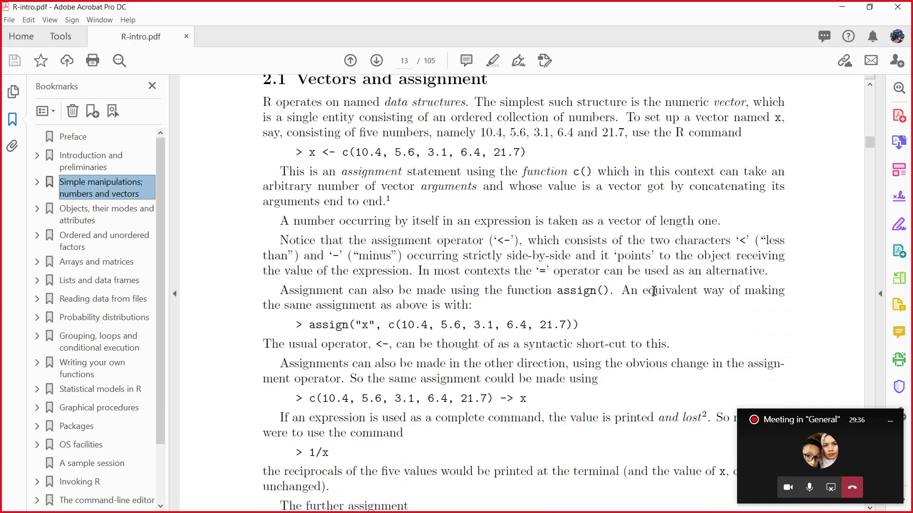
{"action": "scroll", "coordinate": [654, 290], "scroll_direction": "down", "scroll_amount": 1}
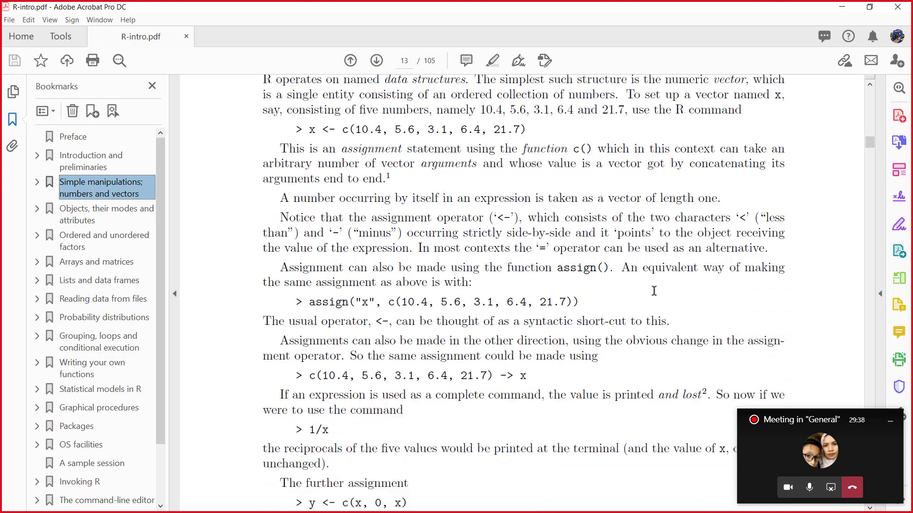
{"action": "scroll", "coordinate": [653, 291], "scroll_direction": "down", "scroll_amount": 4}
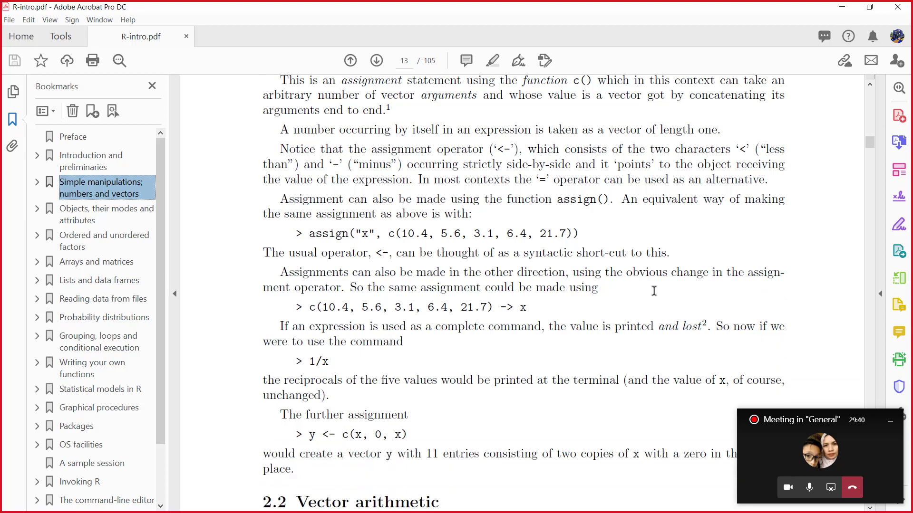
{"action": "scroll", "coordinate": [654, 291], "scroll_direction": "down", "scroll_amount": 5}
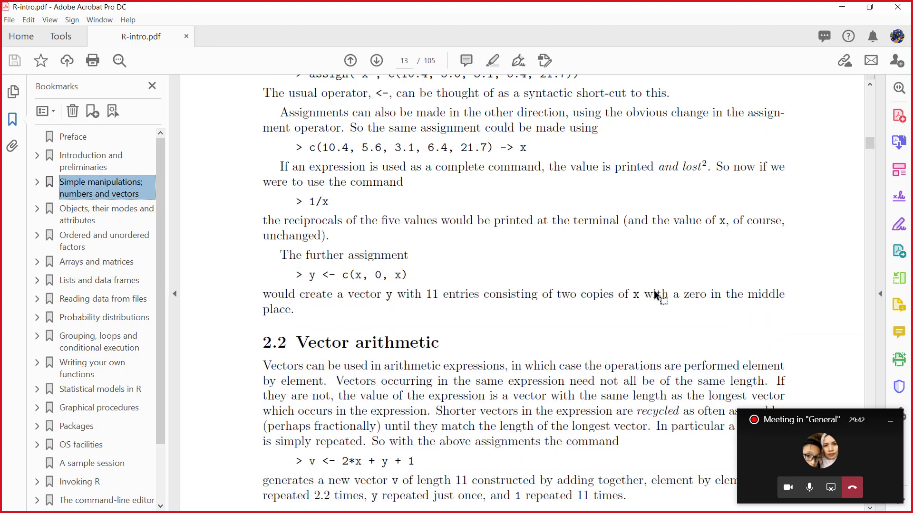
{"action": "scroll", "coordinate": [655, 295], "scroll_direction": "down", "scroll_amount": 5}
{"action": "scroll", "coordinate": [658, 288], "scroll_direction": "down", "scroll_amount": 2}
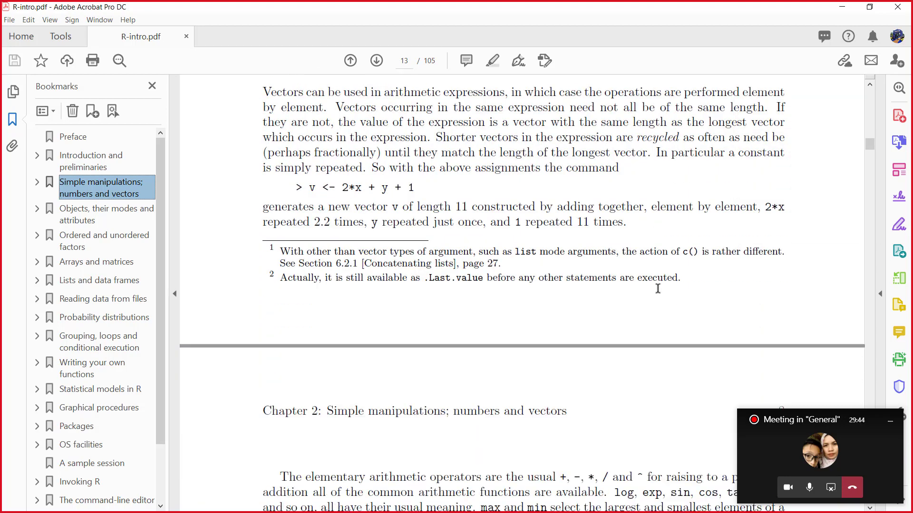
{"action": "scroll", "coordinate": [657, 288], "scroll_direction": "down", "scroll_amount": 6}
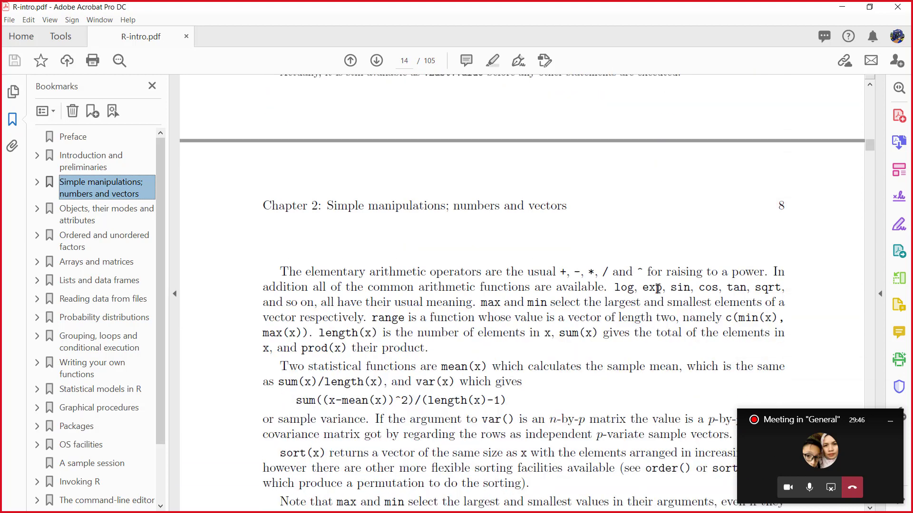
{"action": "scroll", "coordinate": [657, 289], "scroll_direction": "down", "scroll_amount": 3}
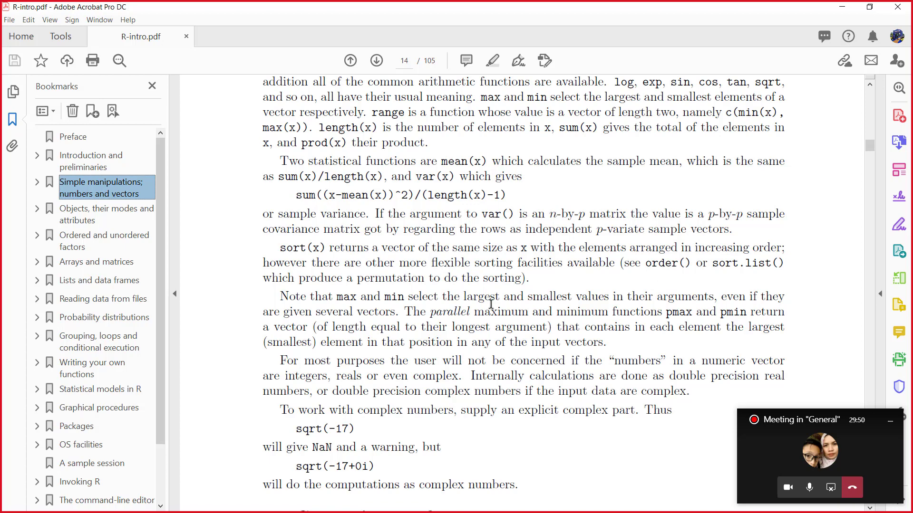
Close the R-intro.pdf manual and exit Adobe Acrobat to return to the R console
{"action": "left_click", "coordinate": [153, 86]}
{"action": "left_click", "coordinate": [188, 37]}
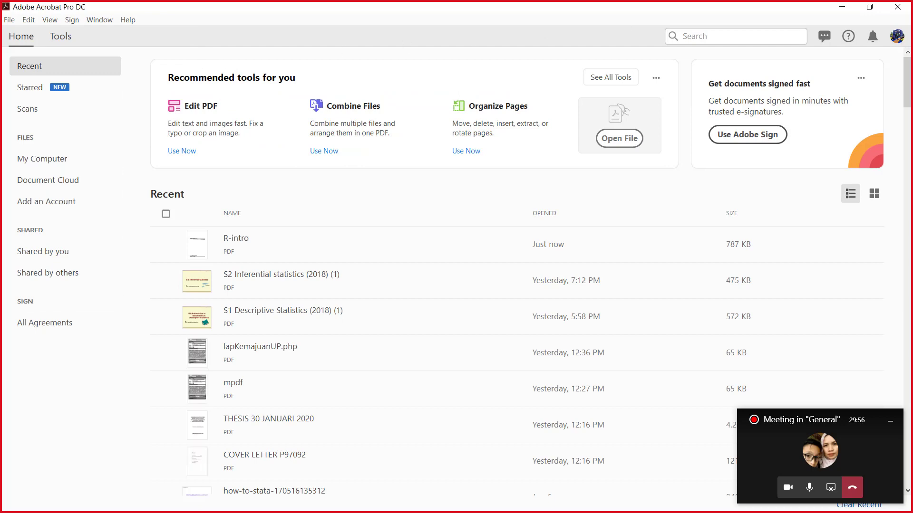
{"action": "left_click", "coordinate": [897, 7]}
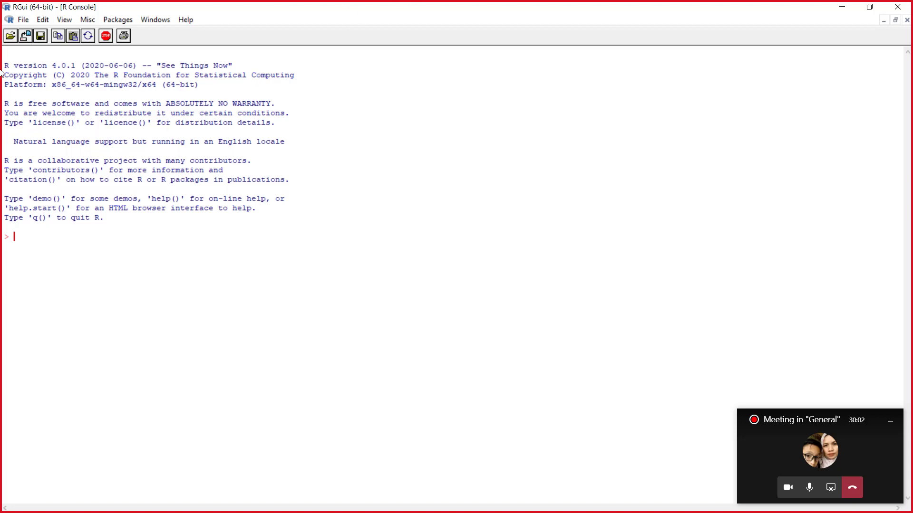
Exit R without saving the workspace image
{"action": "left_click", "coordinate": [23, 21]}
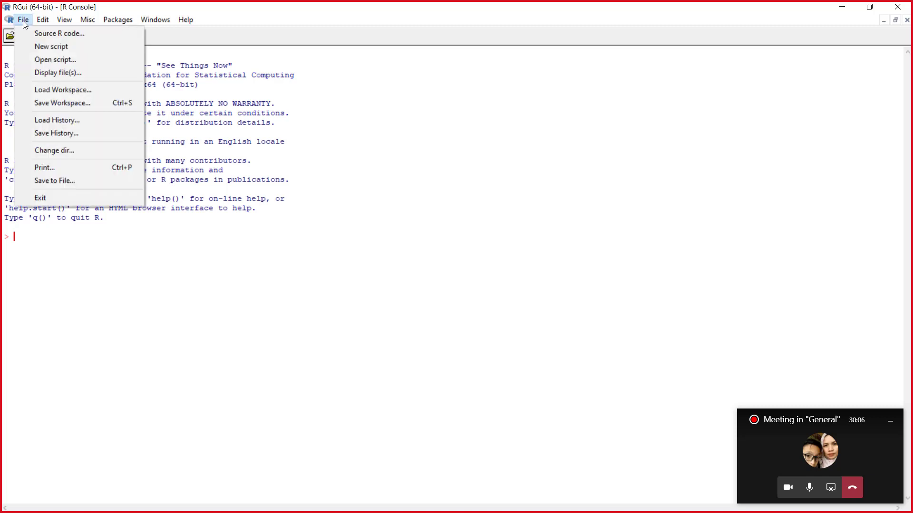
{"action": "left_click", "coordinate": [98, 199]}
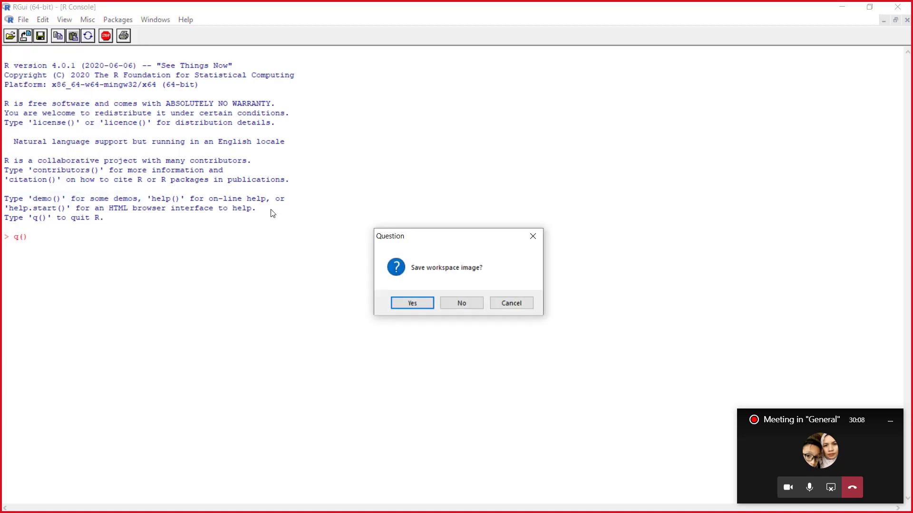
{"action": "left_click", "coordinate": [470, 307]}
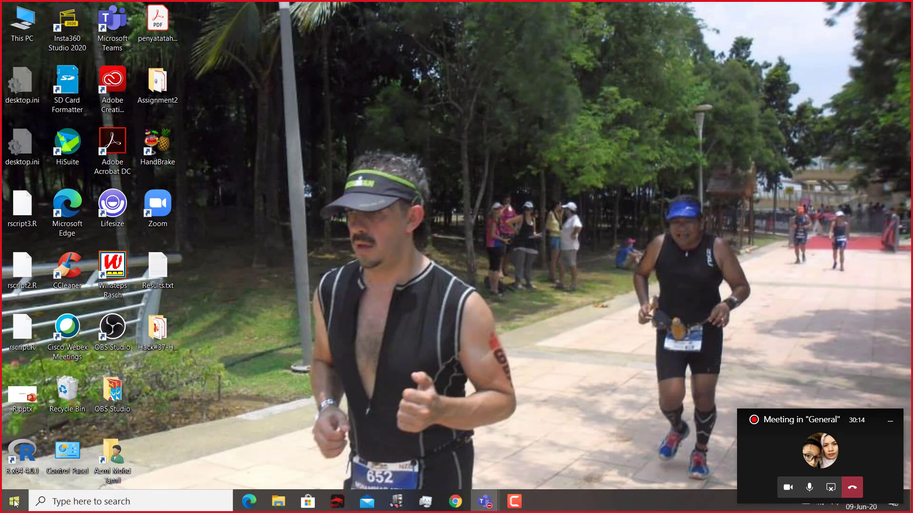
Launch RStudio from the recently added programs
{"action": "left_click", "coordinate": [15, 503]}
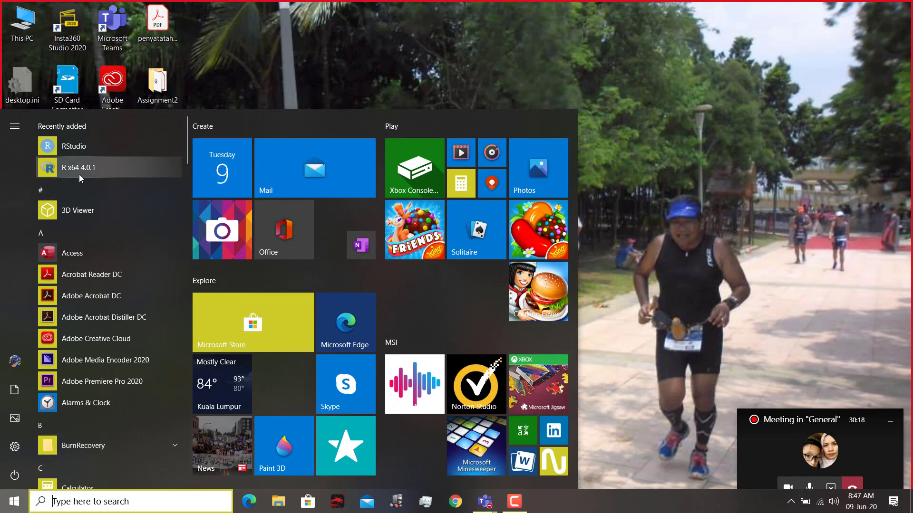
{"action": "left_click", "coordinate": [80, 147]}
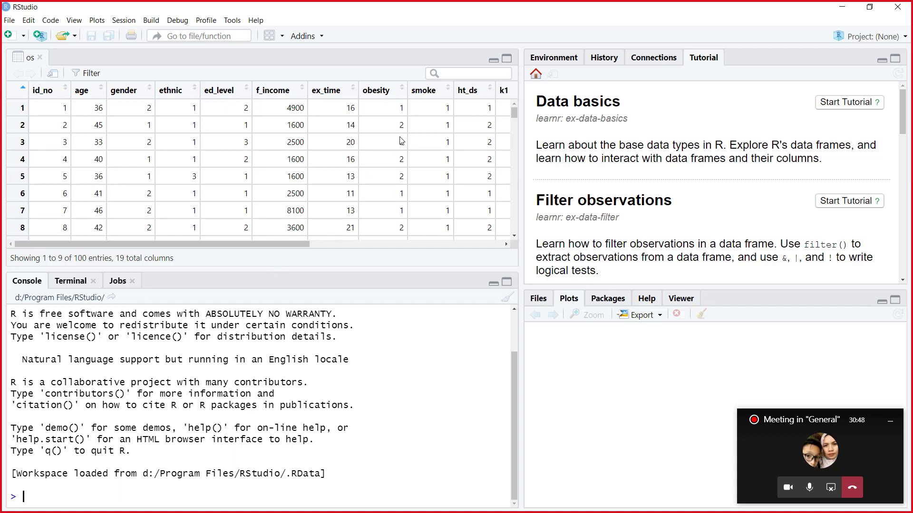
{"action": "left_click", "coordinate": [466, 75]}
Look up the commands available for showing and zooming the individual panes
{"action": "left_click", "coordinate": [74, 22]}
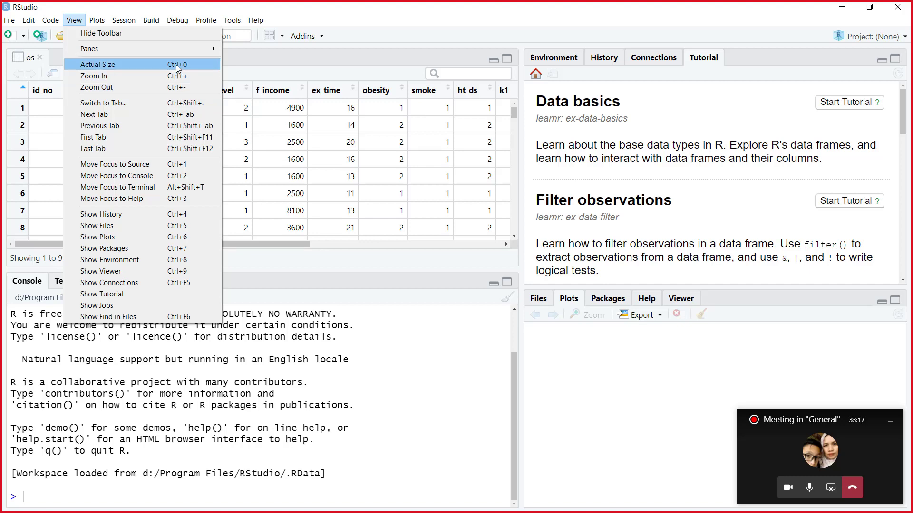
{"action": "mouse_move", "coordinate": [184, 50]}
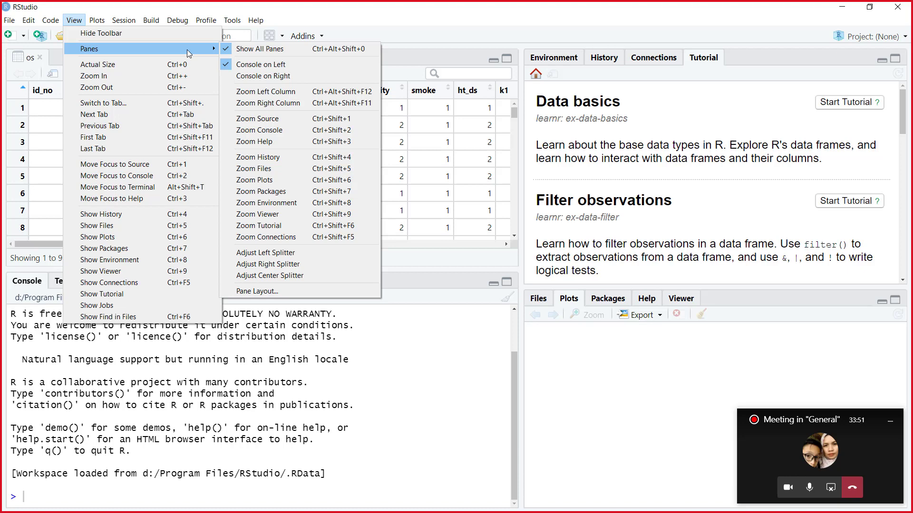
{"action": "key", "text": "alt"}
{"action": "left_click", "coordinate": [395, 3]}
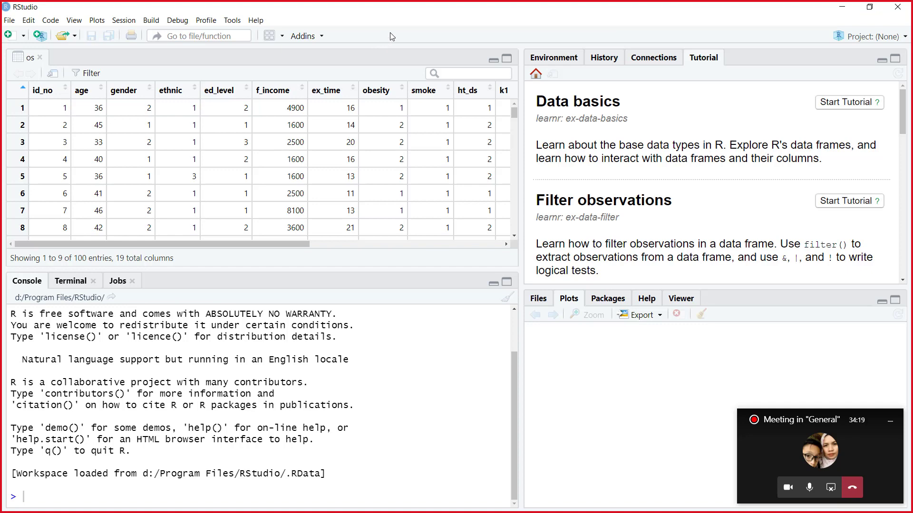
Maximize the Source, Console, Help, History, Files, Plots, Packages, Environment and Viewer panes one after another to examine each
{"action": "key", "text": "ctrl+shift+1"}
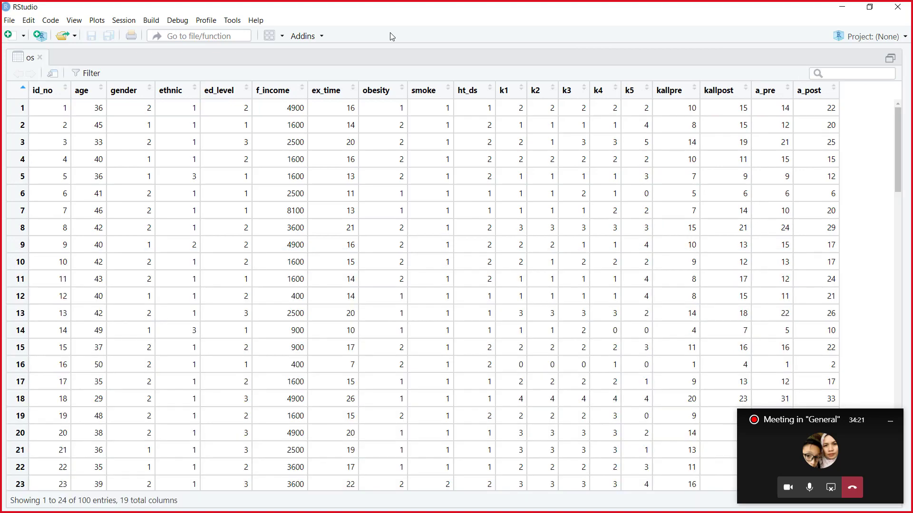
{"action": "key", "text": "ctrl+shift+2"}
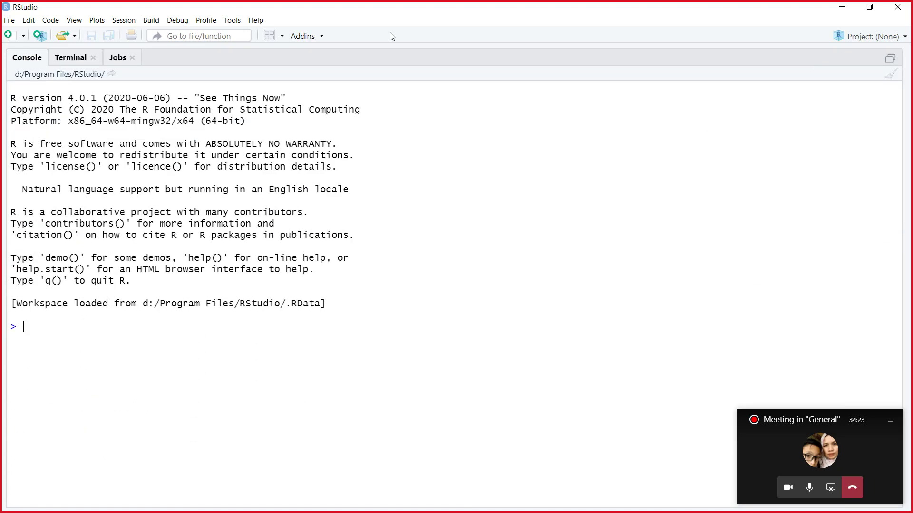
{"action": "key", "text": "ctrl+shift+3"}
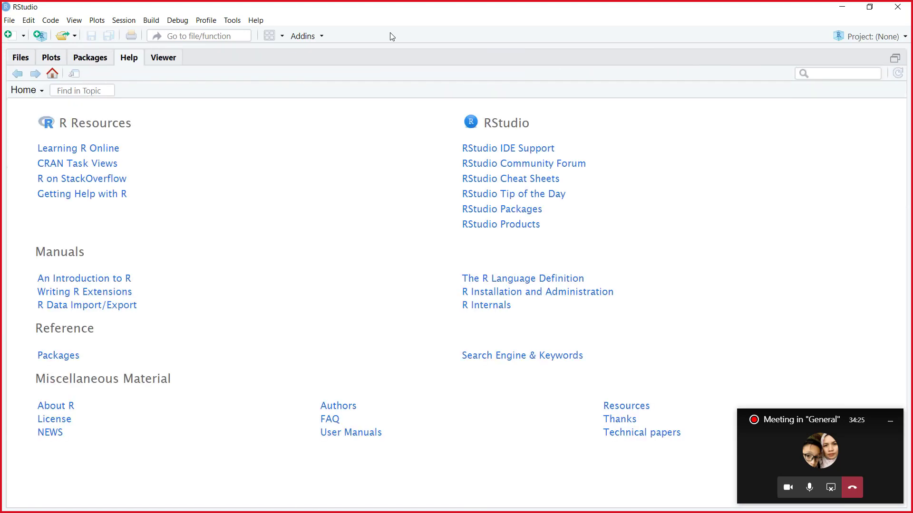
{"action": "key", "text": "ctrl+shift+4"}
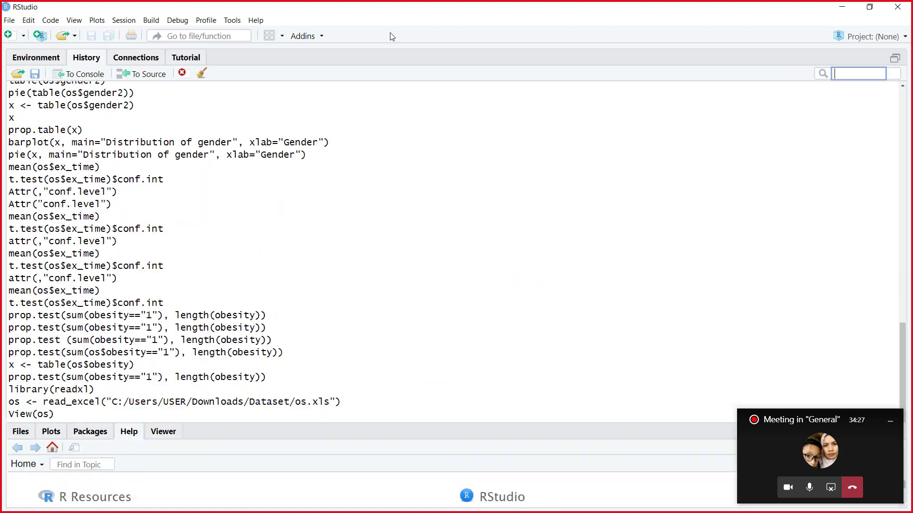
{"action": "key", "text": "ctrl+shift+5"}
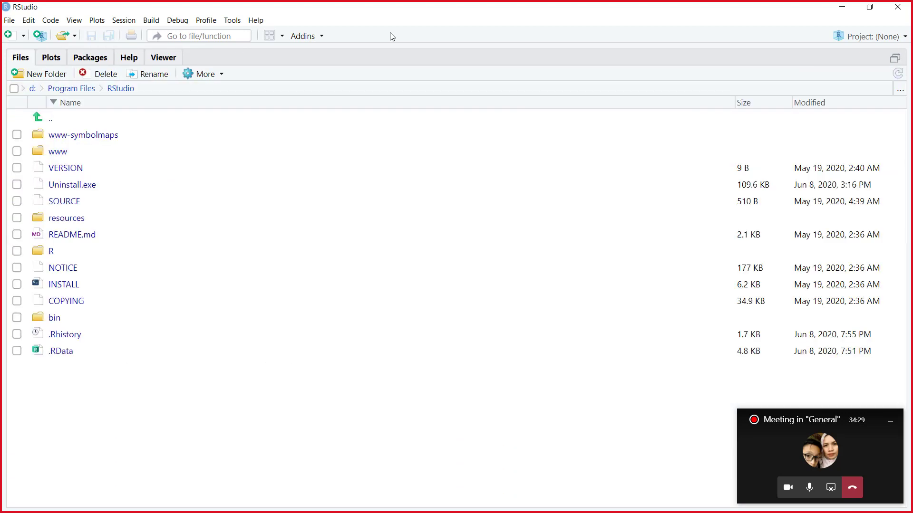
{"action": "key", "text": "ctrl+shift+6"}
{"action": "key", "text": "ctrl+shift+7"}
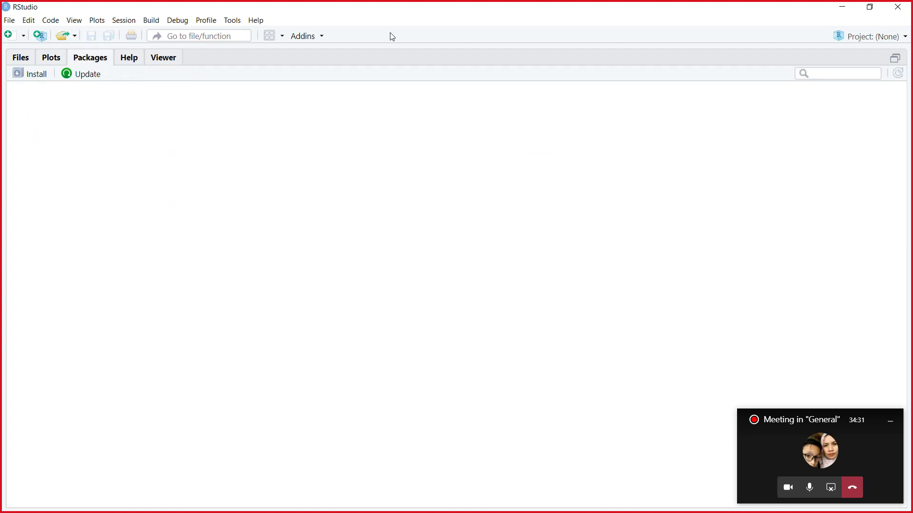
{"action": "key", "text": "ctrl+shift+8"}
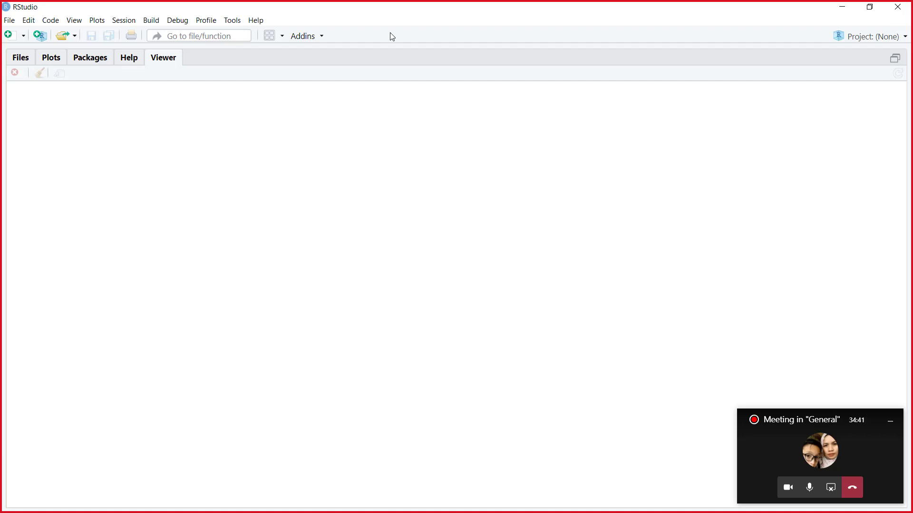
Restore the layout showing all panes and widen the column holding the Environment and Viewer panes
{"action": "key", "text": "alt"}
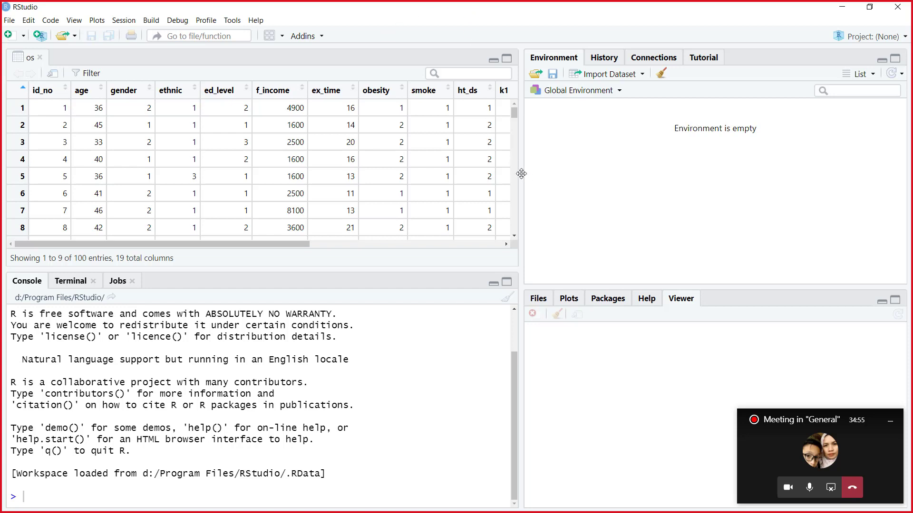
{"action": "left_click_drag", "start_coordinate": [522, 184], "coordinate": [469, 201]}
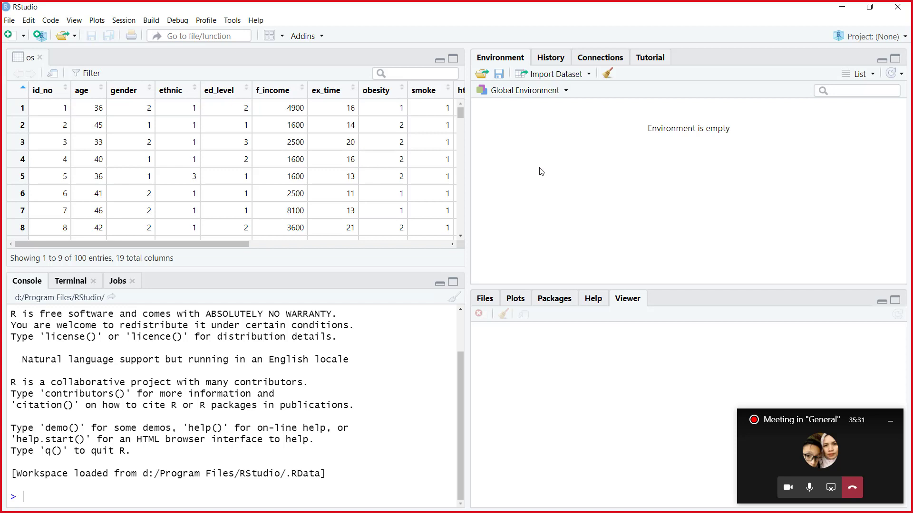
Start a new project of type New Project in a new directory named RIntro
{"action": "left_click", "coordinate": [9, 20]}
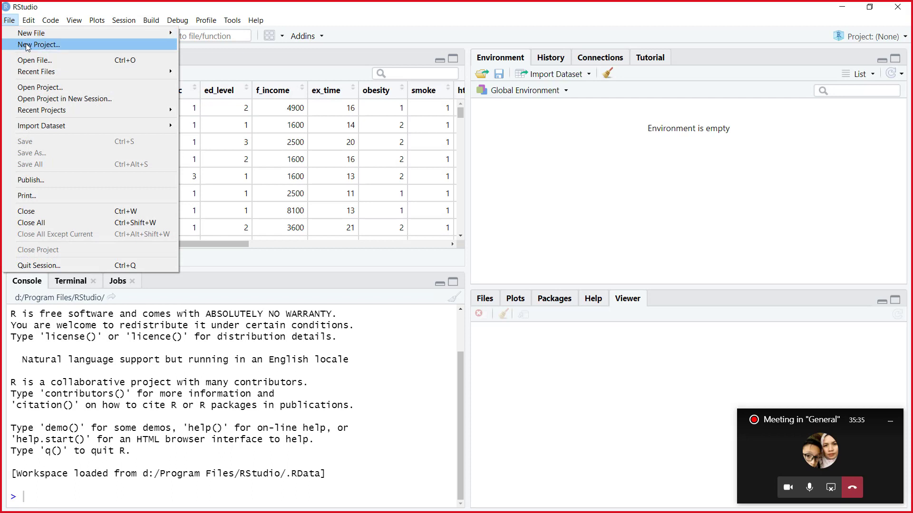
{"action": "left_click", "coordinate": [48, 47]}
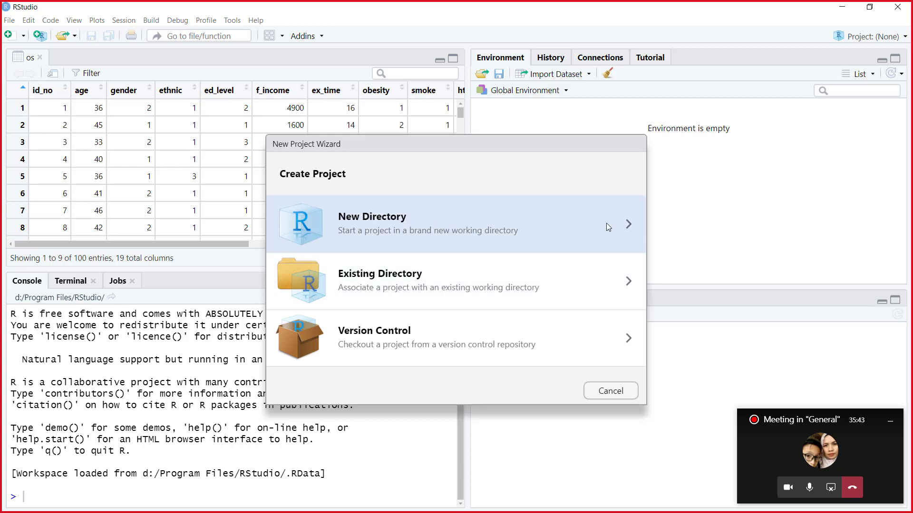
{"action": "left_click", "coordinate": [628, 223]}
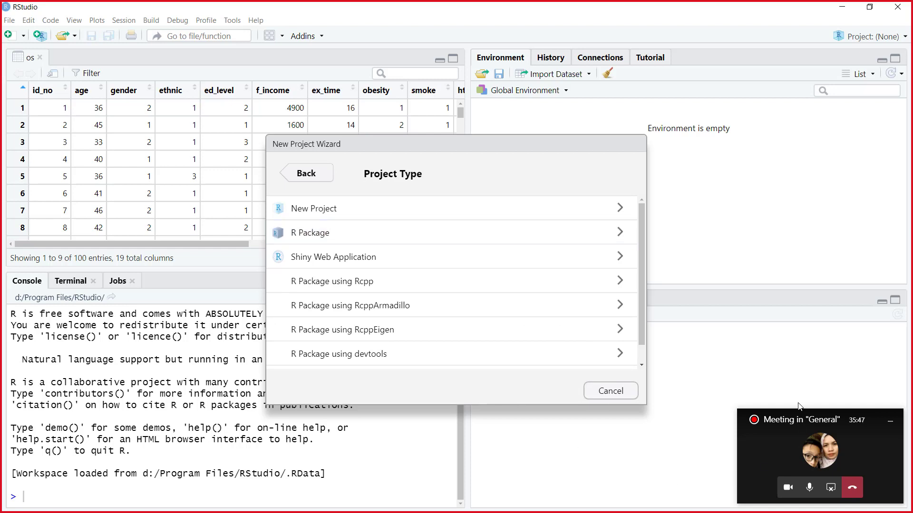
{"action": "left_click", "coordinate": [560, 203]}
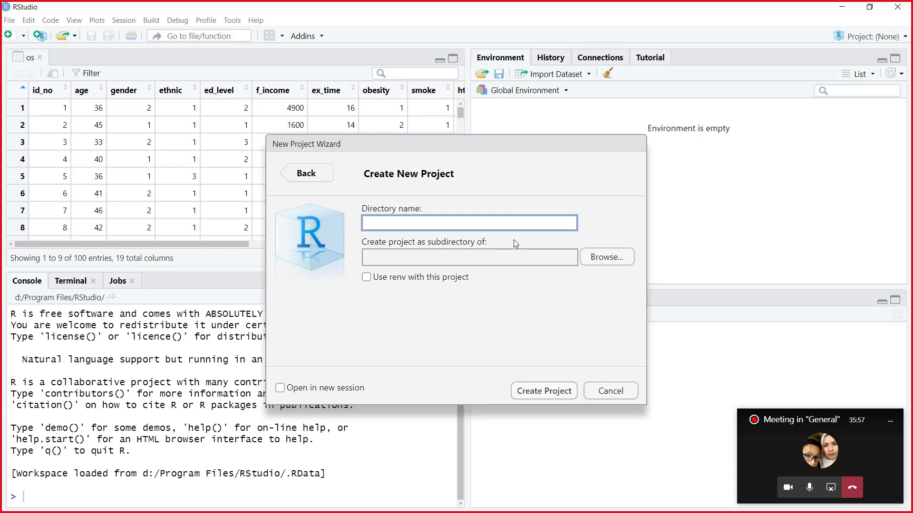
{"action": "type", "text": "K"}
{"action": "key", "text": "BackSpace"}
{"action": "type", "text": "RIntro"}
Leave renv off, set the project to open in a new session, and try to create it without a parent directory
{"action": "left_click", "coordinate": [366, 279]}
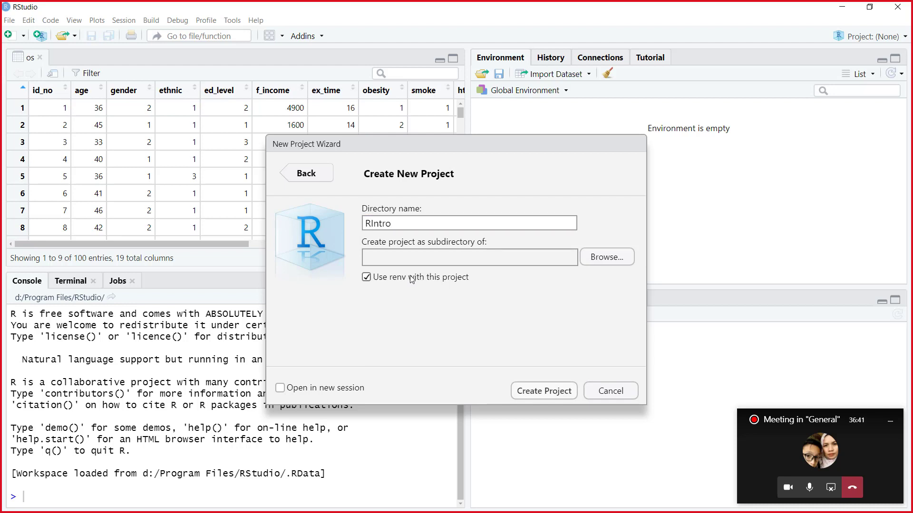
{"action": "left_click", "coordinate": [367, 279]}
{"action": "left_click", "coordinate": [281, 388]}
{"action": "left_click", "coordinate": [554, 392]}
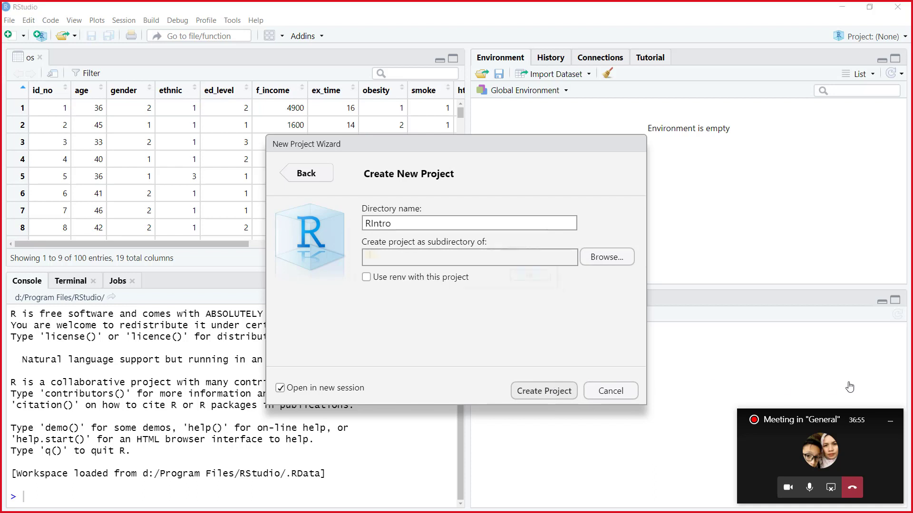
{"action": "left_click", "coordinate": [534, 276]}
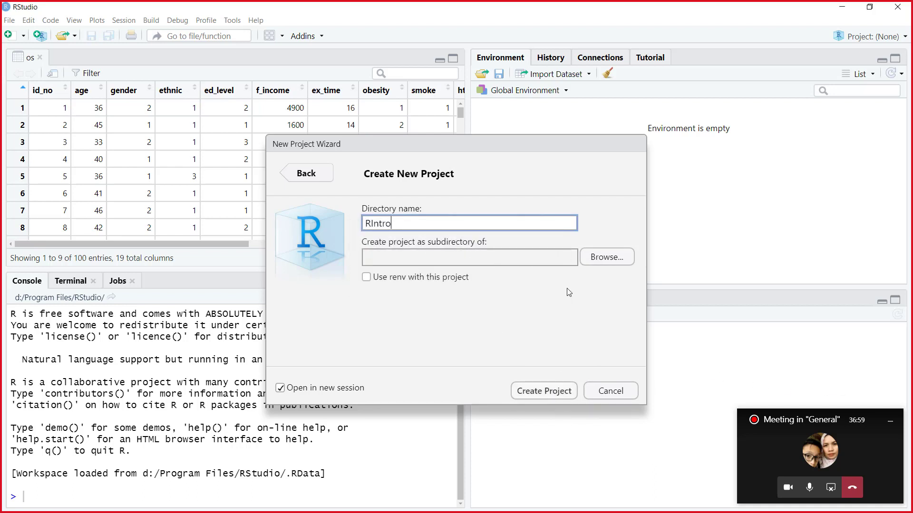
Choose the Data (D:) drive as the parent directory and create the RIntro project
{"action": "left_click", "coordinate": [607, 259]}
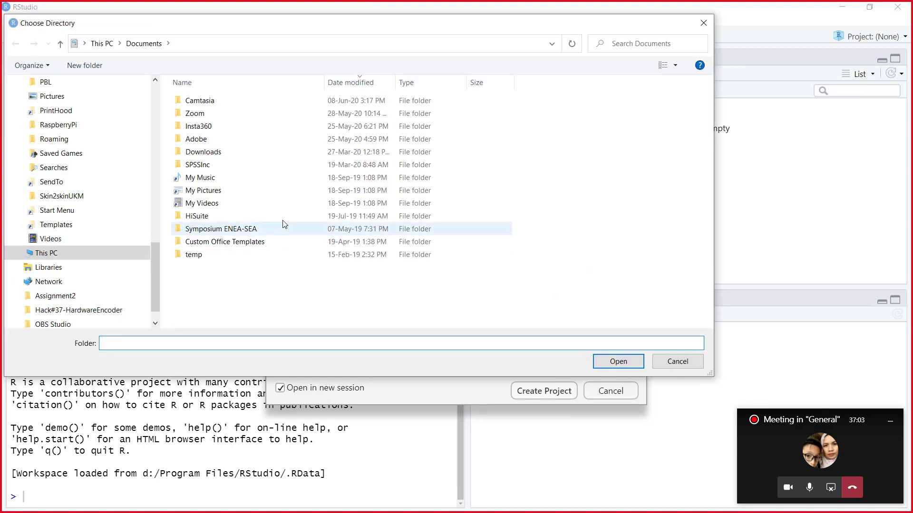
{"action": "left_click_drag", "start_coordinate": [155, 275], "coordinate": [137, 115]}
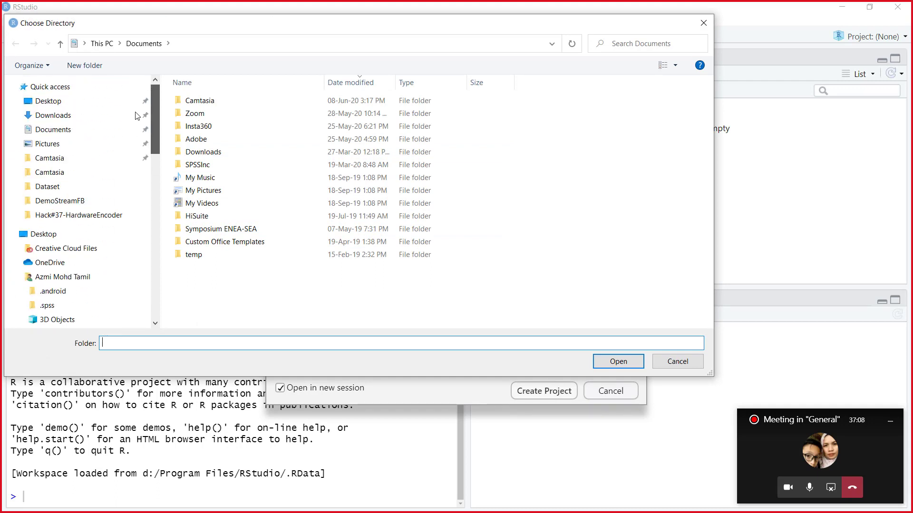
{"action": "left_click", "coordinate": [66, 282]}
{"action": "scroll", "coordinate": [114, 267], "scroll_direction": "down", "scroll_amount": 2}
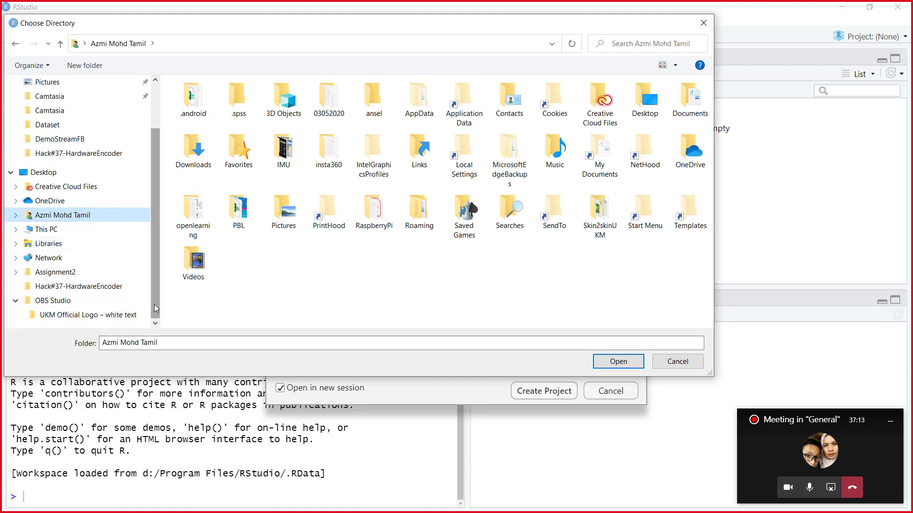
{"action": "left_click", "coordinate": [45, 232]}
{"action": "double_click", "coordinate": [363, 225]}
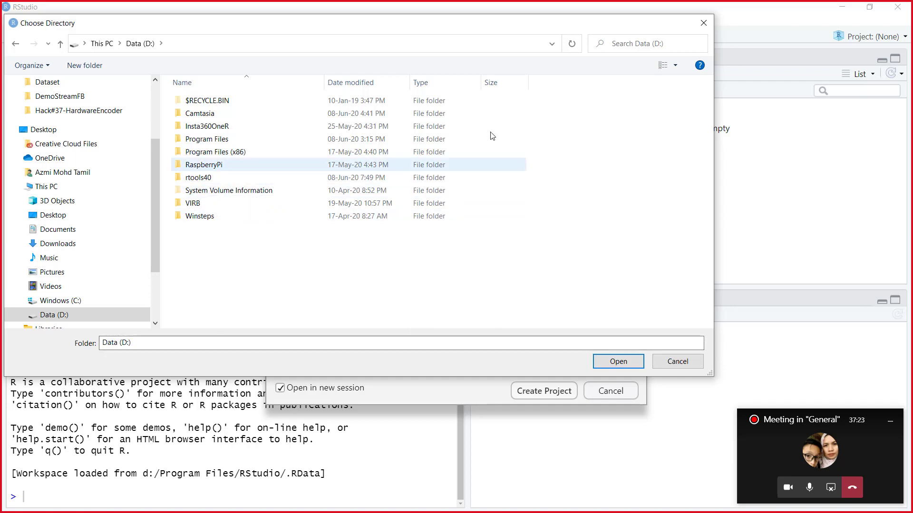
{"action": "left_click", "coordinate": [618, 361]}
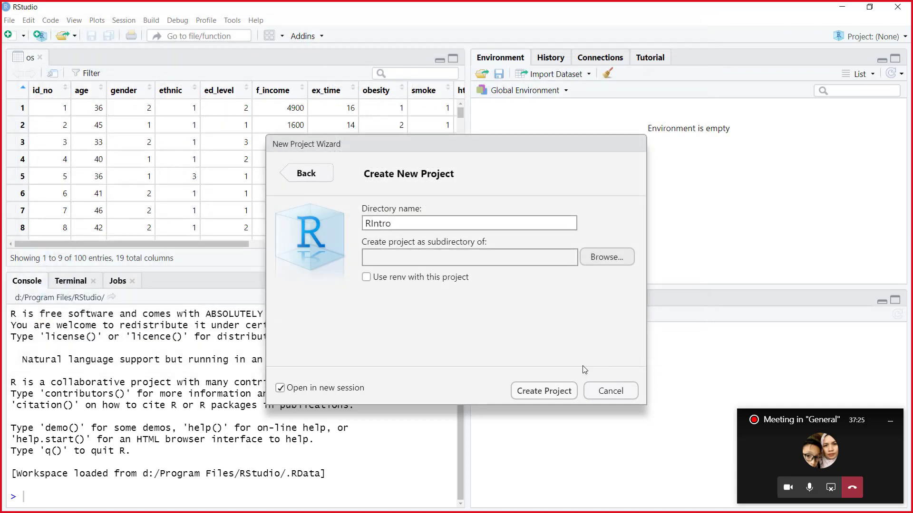
{"action": "left_click", "coordinate": [557, 396]}
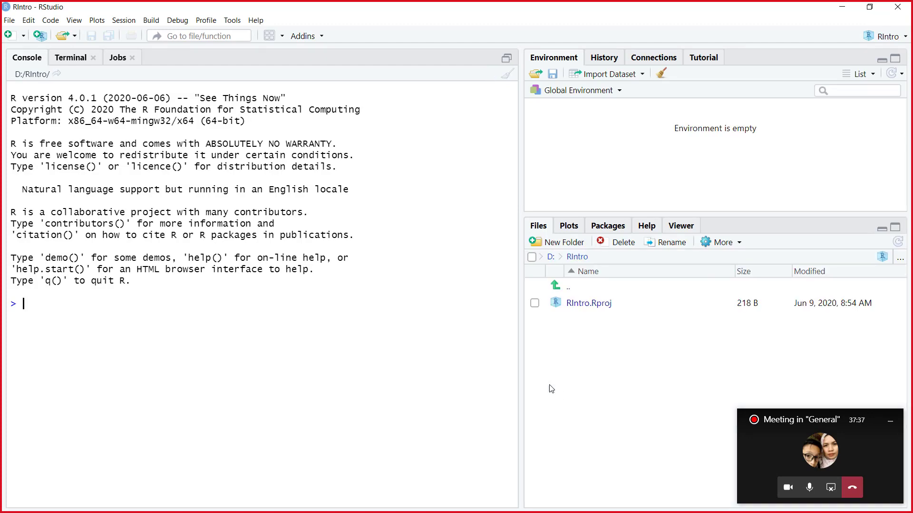
Close the RStudio session that has no project, and maximize the RIntro window with a wider Environment and Files column
{"action": "left_click", "coordinate": [870, 6]}
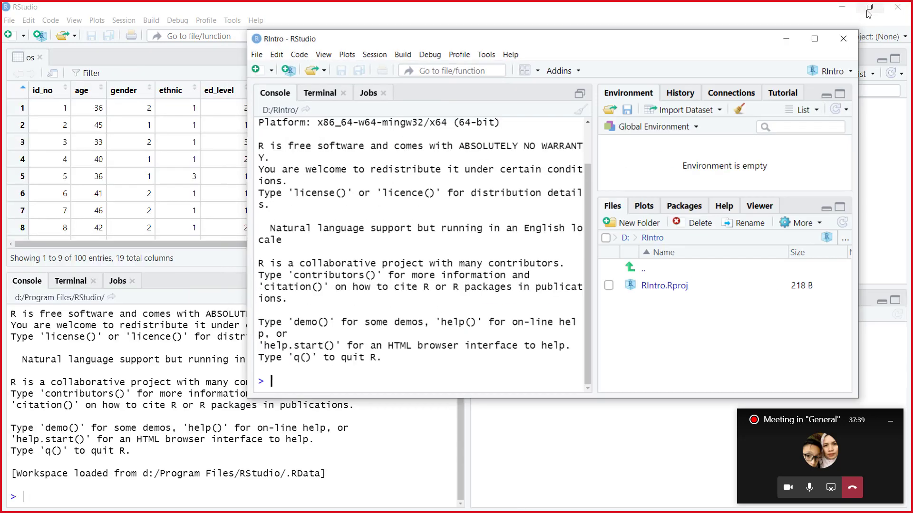
{"action": "left_click", "coordinate": [898, 7]}
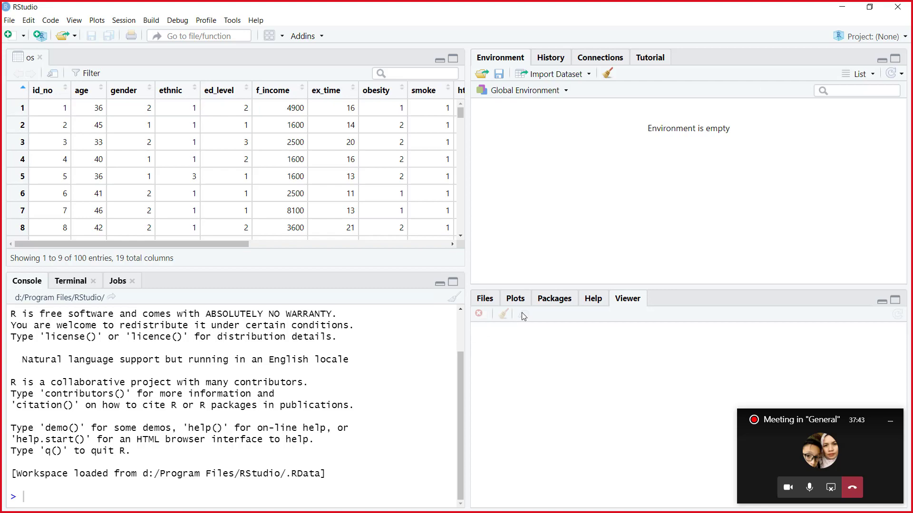
{"action": "left_click", "coordinate": [897, 6]}
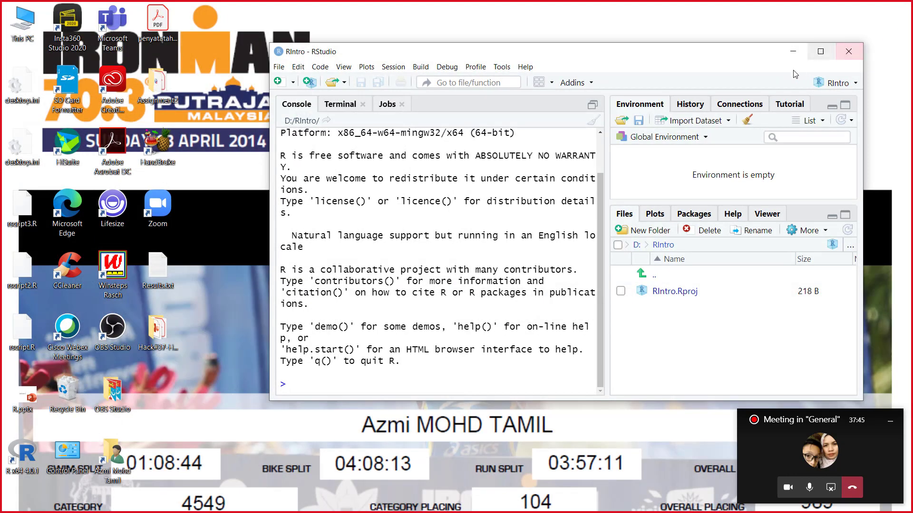
{"action": "left_click", "coordinate": [820, 50]}
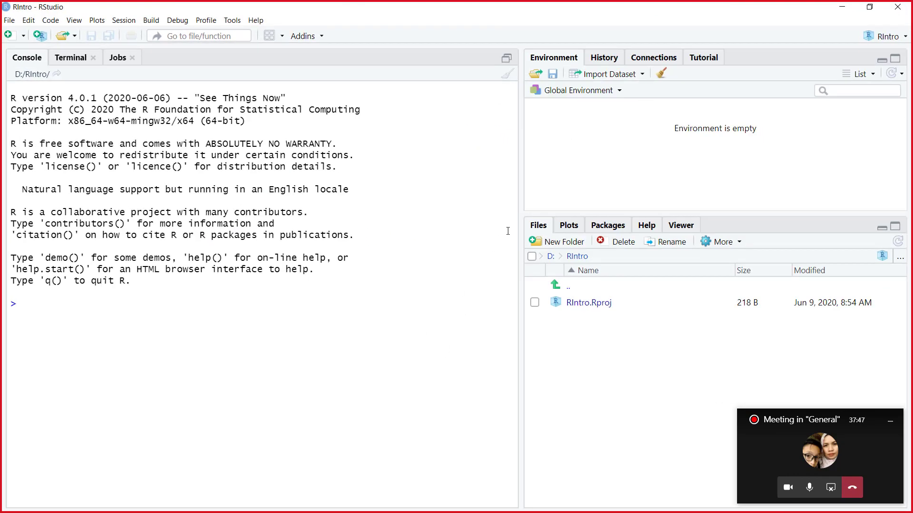
{"action": "left_click_drag", "start_coordinate": [521, 231], "coordinate": [437, 245]}
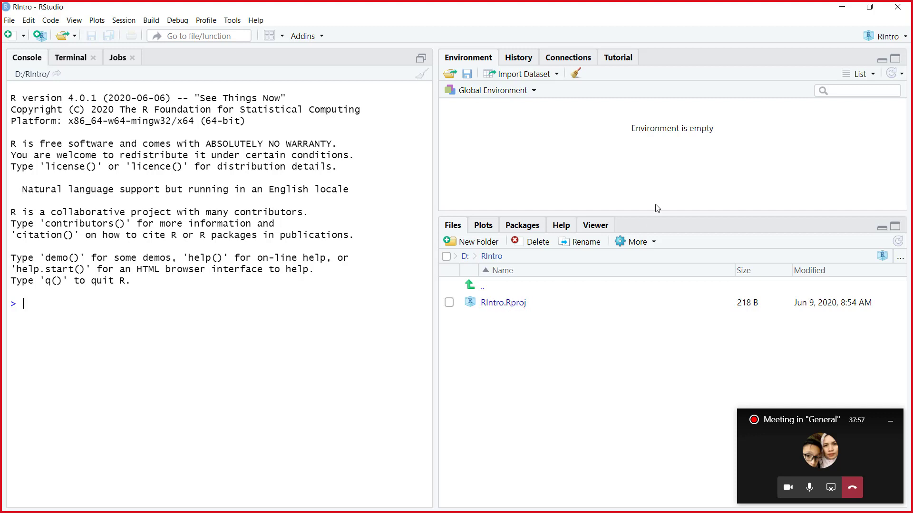
Switch to File Explorer and copy os.xls and os2.xls from the Dataset folder in Downloads
{"action": "left_click", "coordinate": [852, 11]}
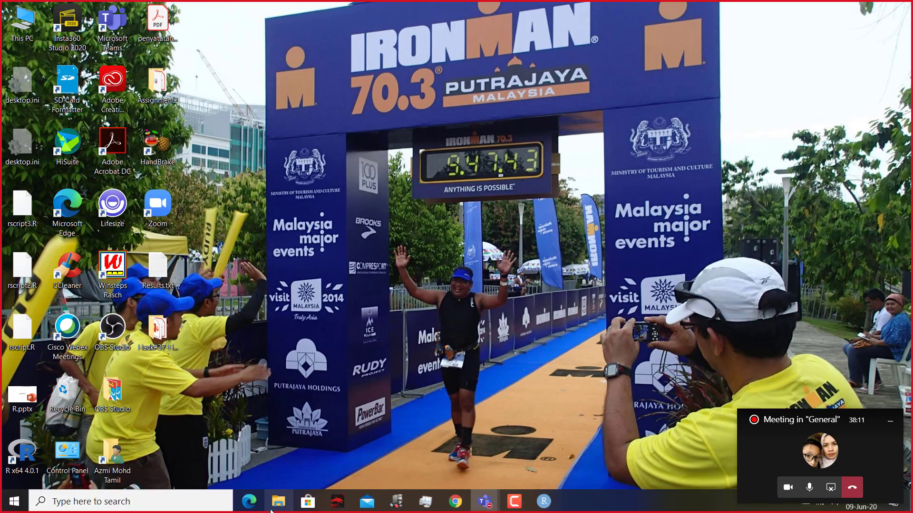
{"action": "left_click", "coordinate": [279, 501]}
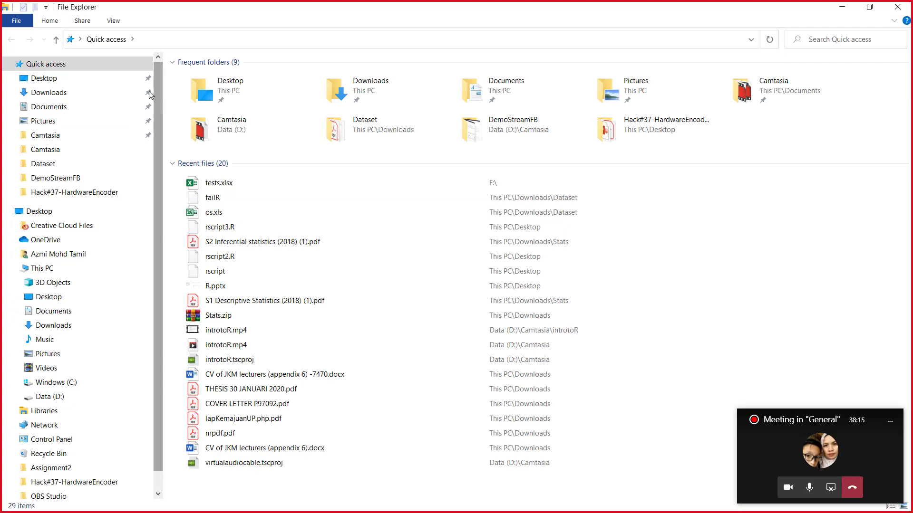
{"action": "left_click", "coordinate": [66, 95]}
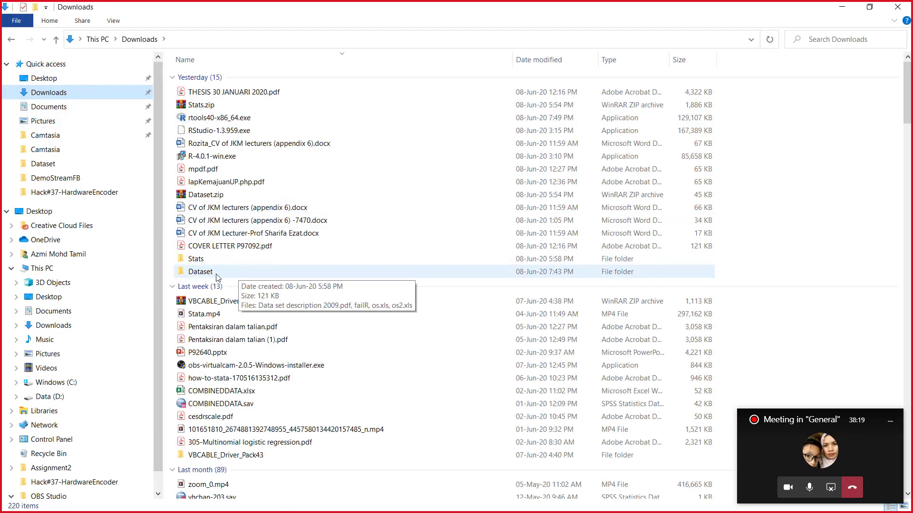
{"action": "double_click", "coordinate": [216, 275]}
{"action": "left_click", "coordinate": [202, 106]}
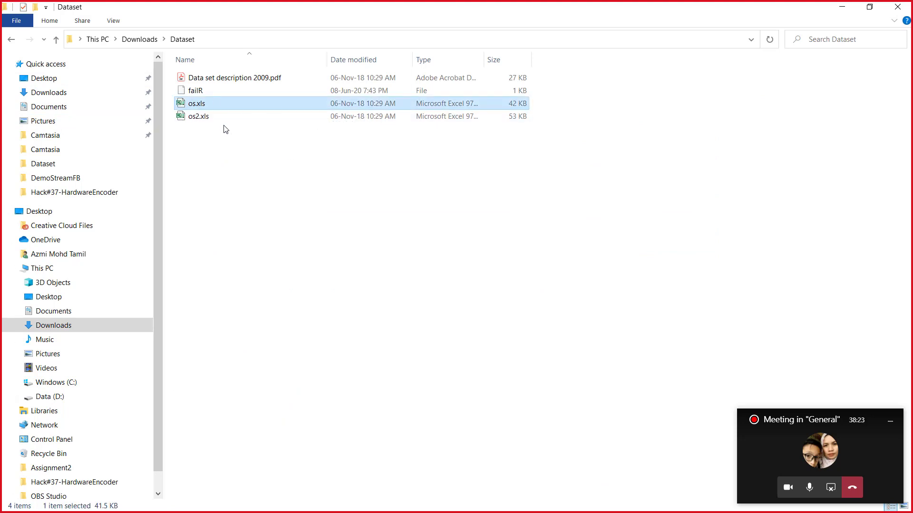
{"action": "left_click", "coordinate": [212, 119], "text": "shift"}
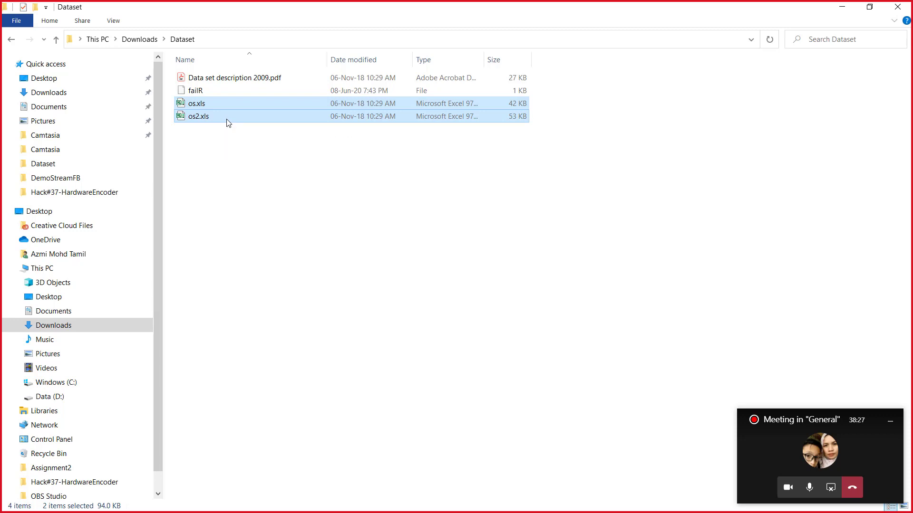
{"action": "right_click", "coordinate": [227, 118]}
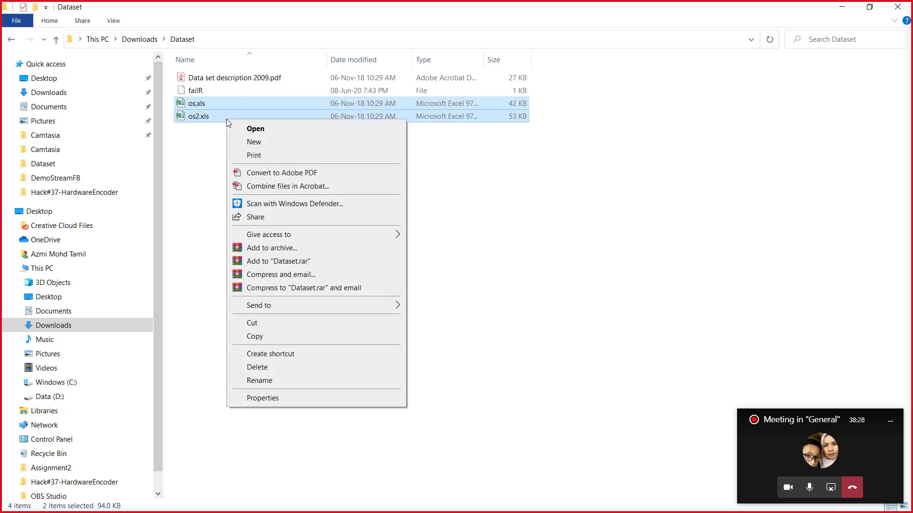
{"action": "left_click", "coordinate": [276, 336]}
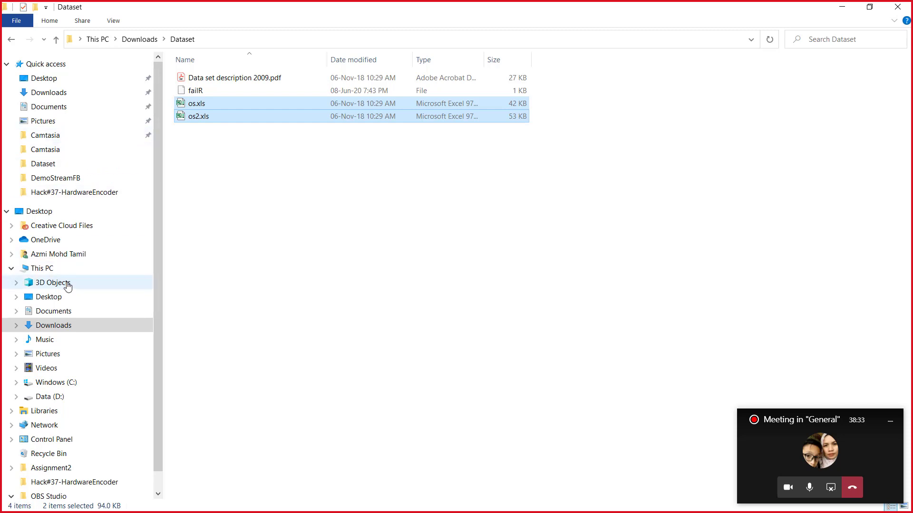
Paste the two copied Excel files into the RIntro folder on Data (D:) and switch back to the RIntro session in RStudio
{"action": "double_click", "coordinate": [48, 268]}
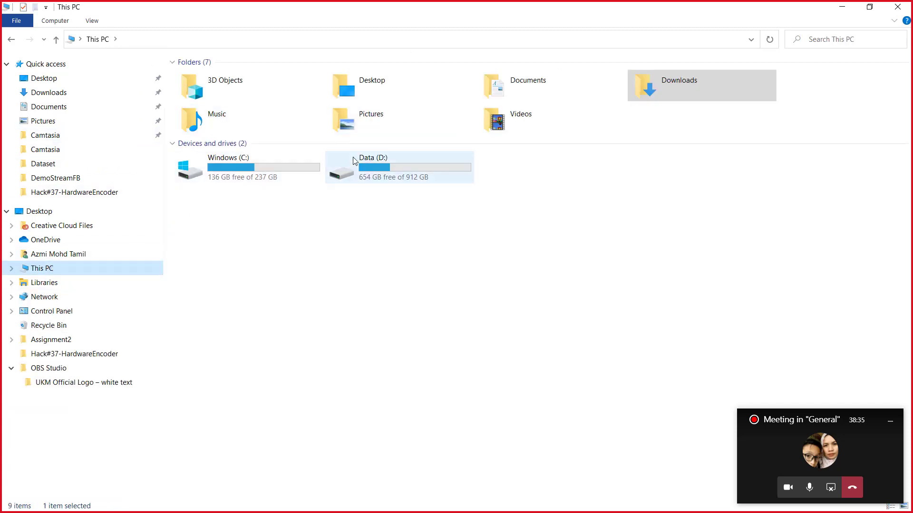
{"action": "double_click", "coordinate": [353, 160]}
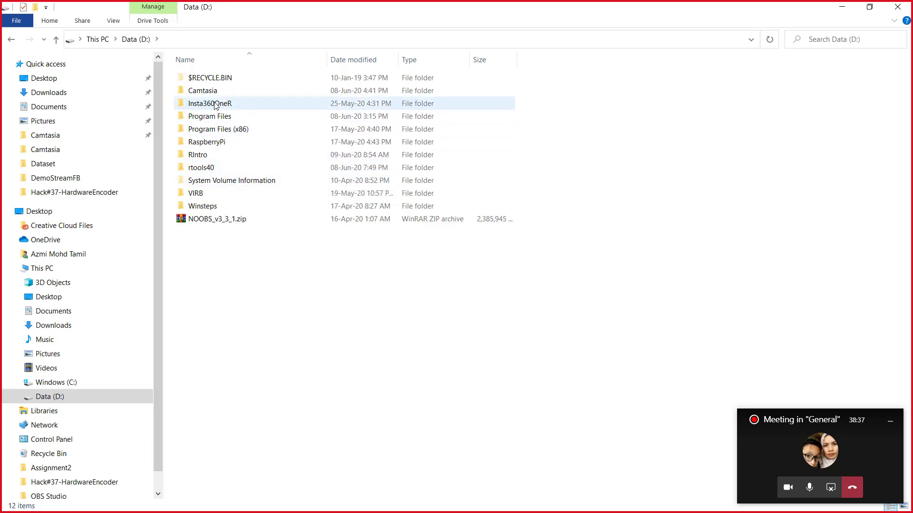
{"action": "double_click", "coordinate": [204, 157]}
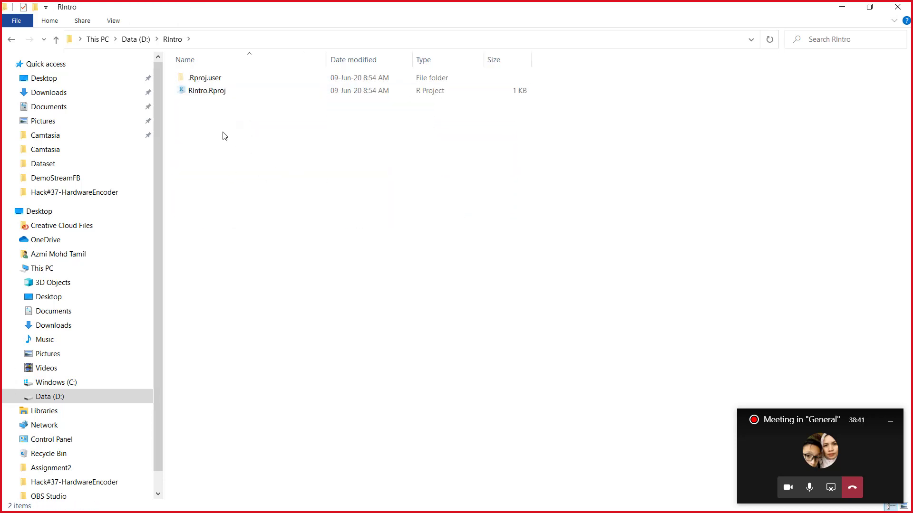
{"action": "right_click", "coordinate": [224, 135]}
{"action": "left_click", "coordinate": [253, 215]}
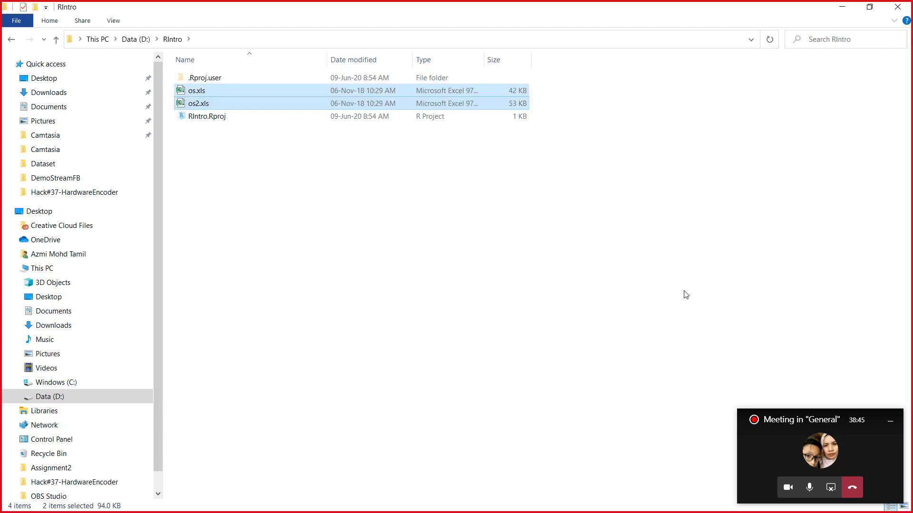
{"action": "left_click", "coordinate": [900, 11]}
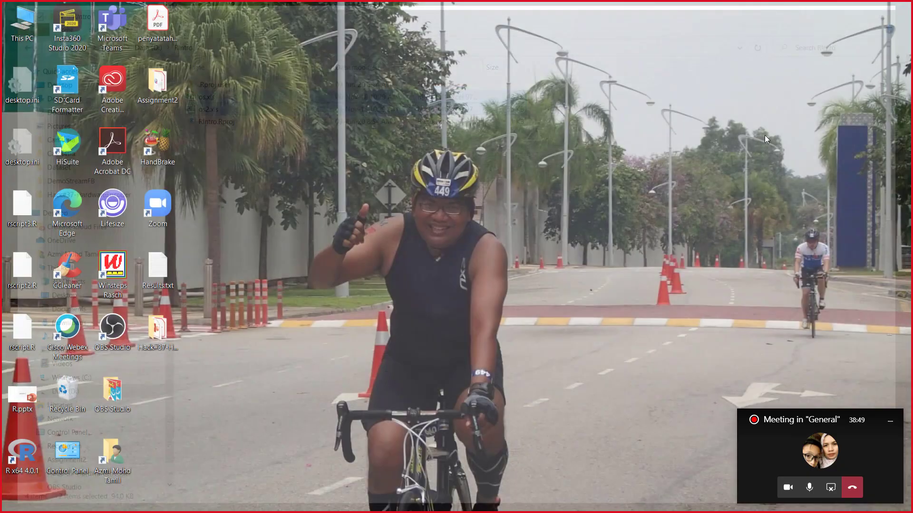
{"action": "mouse_move", "coordinate": [413, 506]}
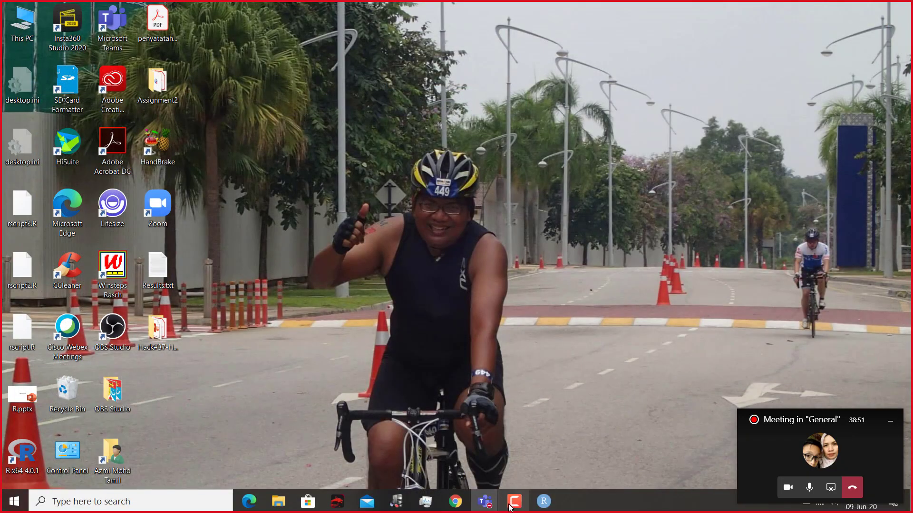
{"action": "left_click", "coordinate": [542, 503]}
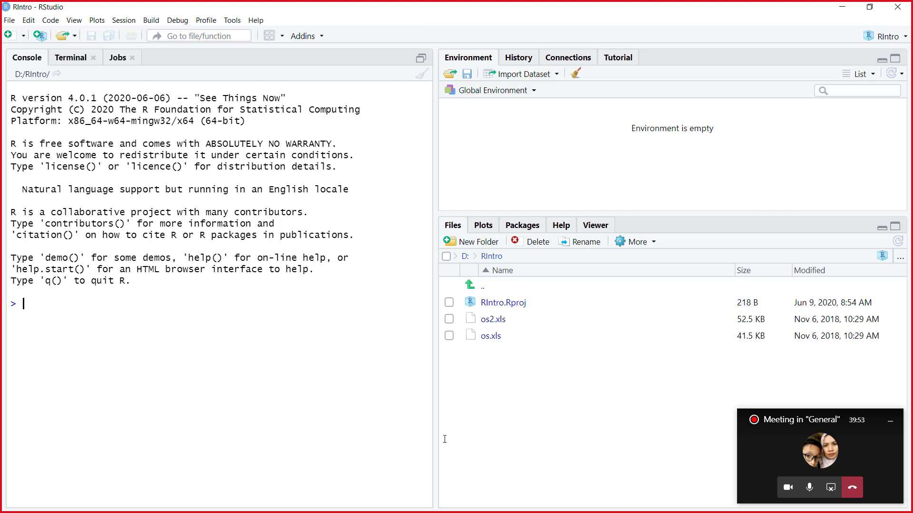
{"action": "right_click", "coordinate": [491, 340]}
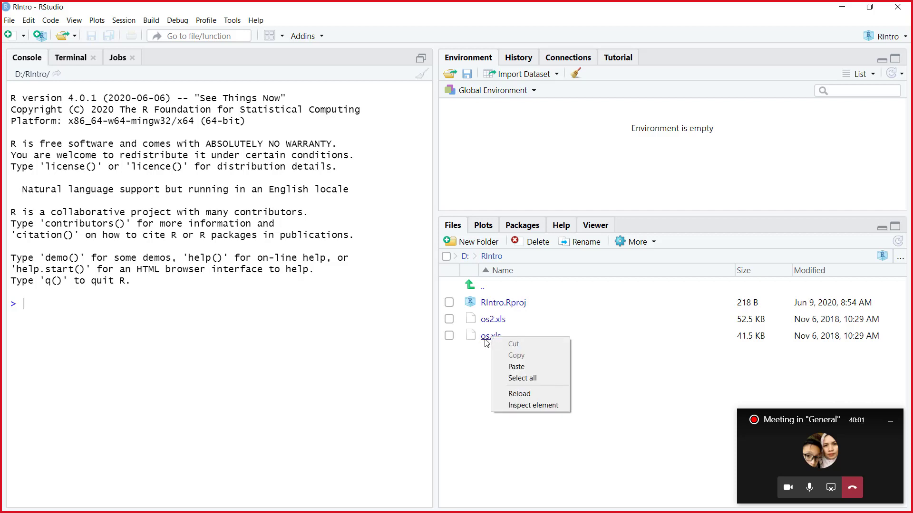
{"action": "left_click", "coordinate": [449, 336]}
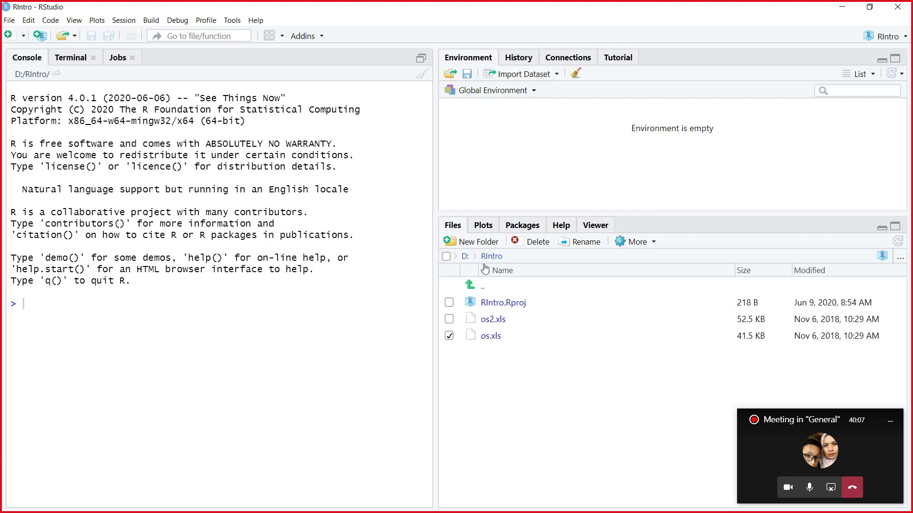
{"action": "left_click", "coordinate": [448, 336]}
Start a dataset import from Excel and load os.xls from the RIntro folder on Data (D:) as the source file
{"action": "left_click", "coordinate": [554, 75]}
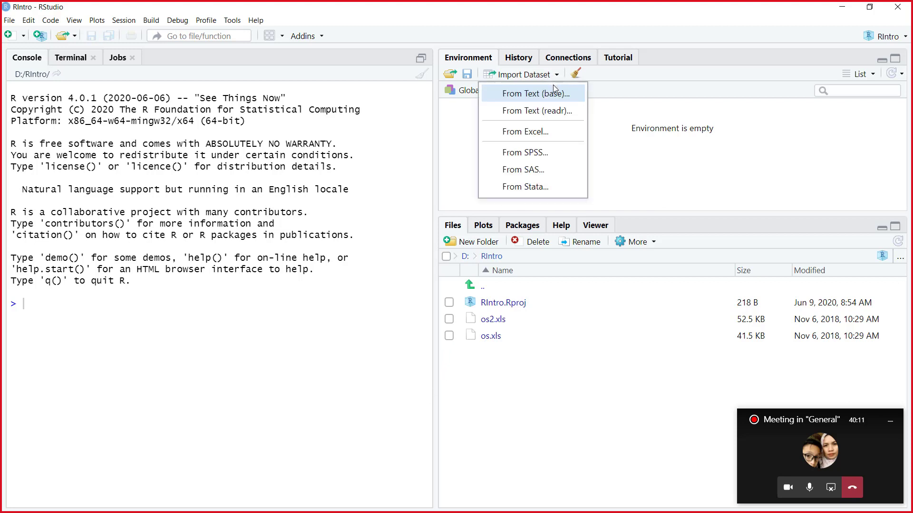
{"action": "left_click", "coordinate": [636, 162]}
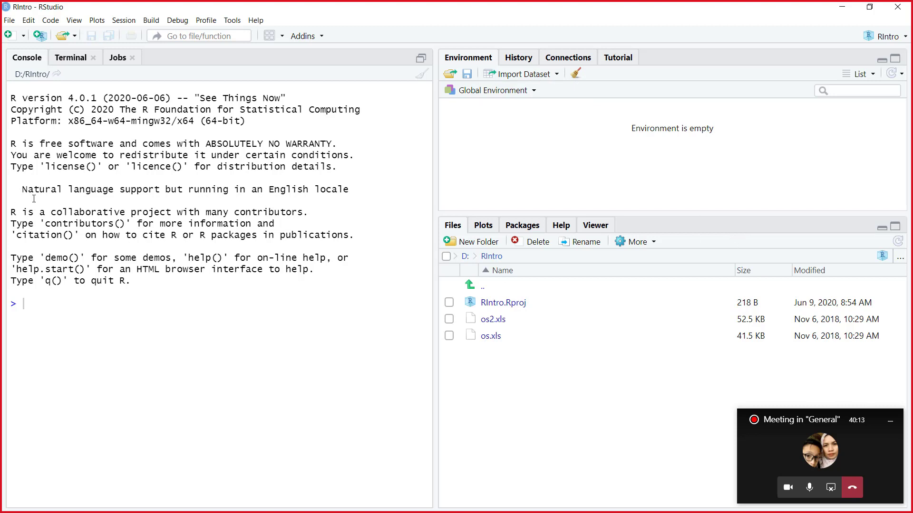
{"action": "left_click", "coordinate": [10, 20]}
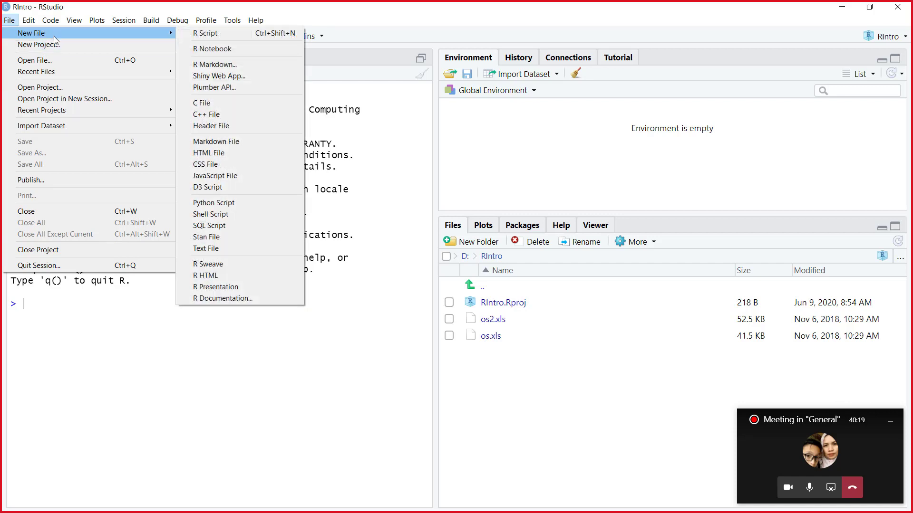
{"action": "mouse_move", "coordinate": [106, 127]}
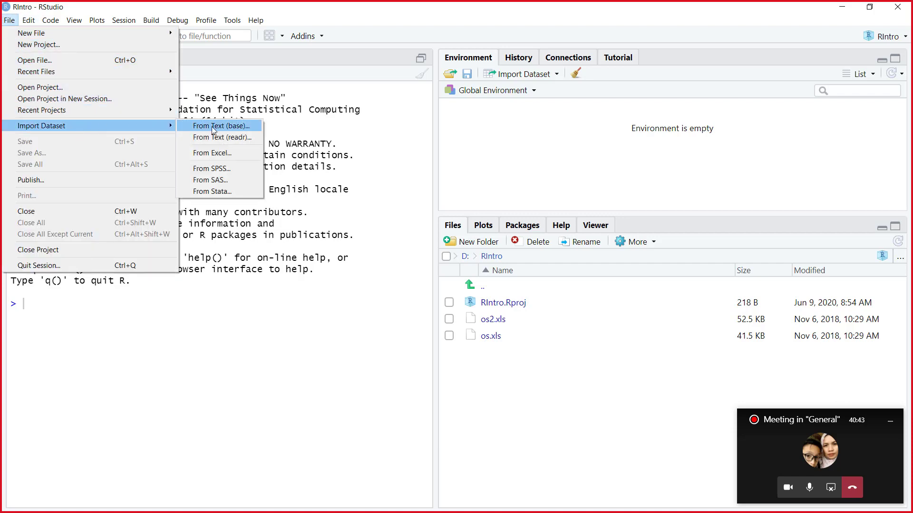
{"action": "left_click", "coordinate": [229, 154]}
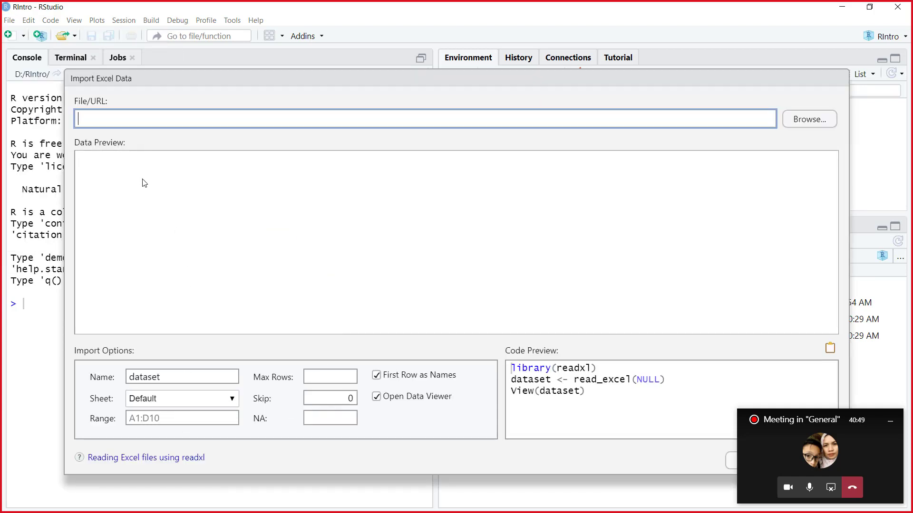
{"action": "left_click", "coordinate": [811, 120]}
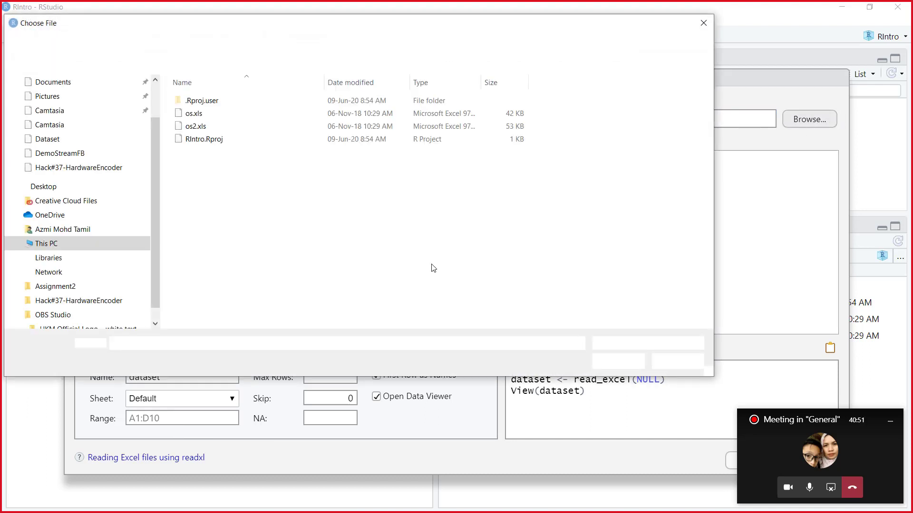
{"action": "left_click", "coordinate": [193, 114]}
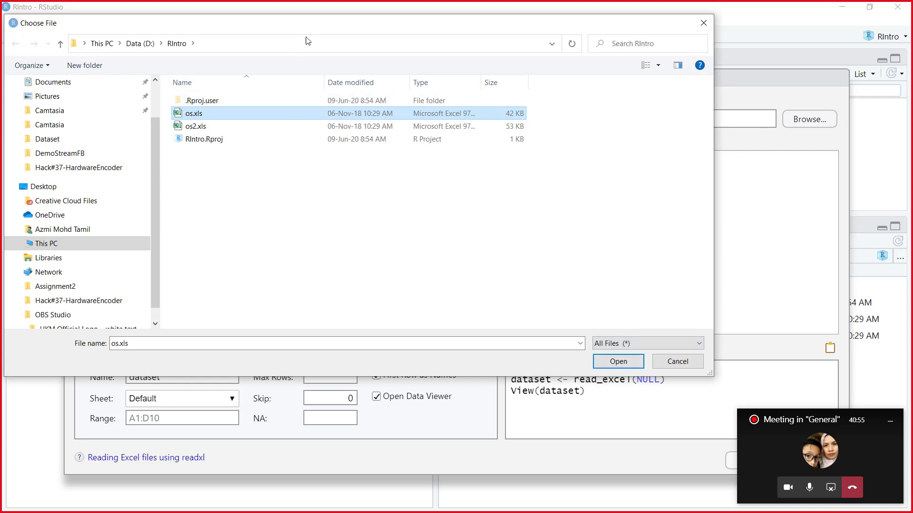
{"action": "left_click_drag", "start_coordinate": [311, 30], "coordinate": [373, 86]}
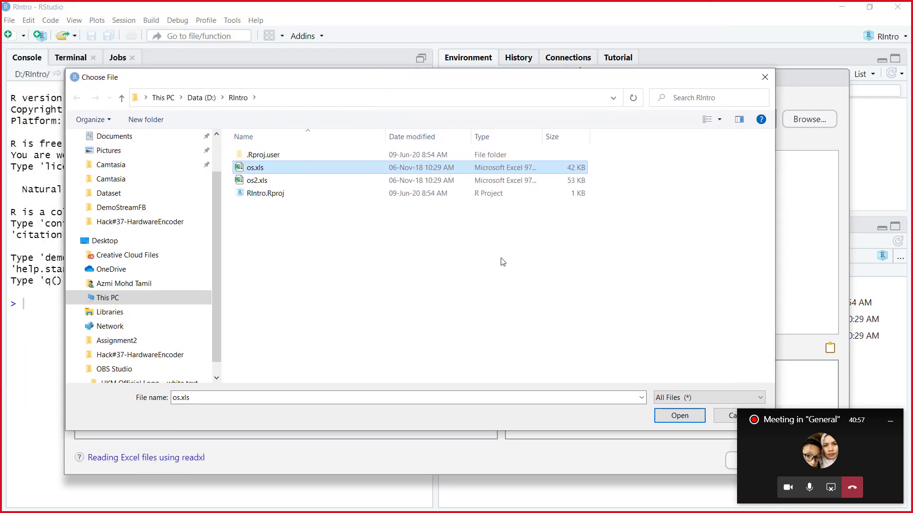
{"action": "left_click", "coordinate": [680, 416]}
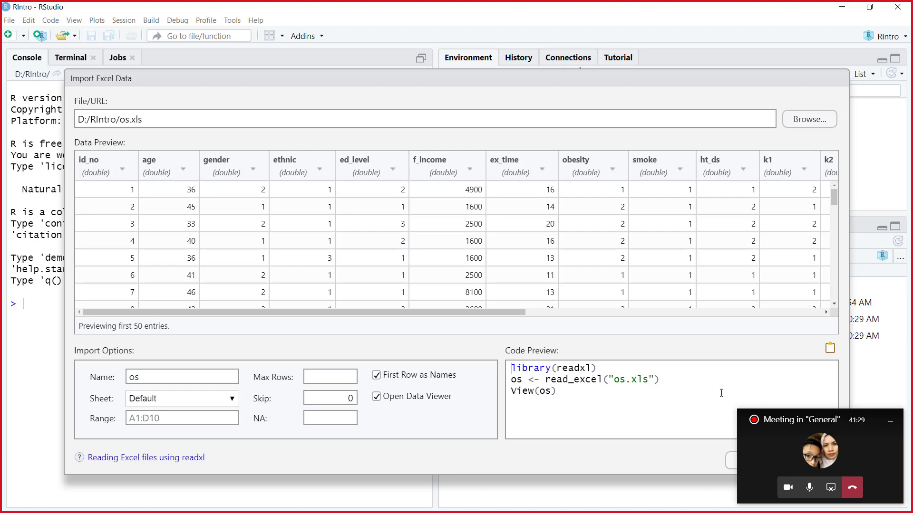
Highlight the whole code preview and import the Excel data under the name os
{"action": "left_click_drag", "start_coordinate": [574, 394], "coordinate": [499, 361]}
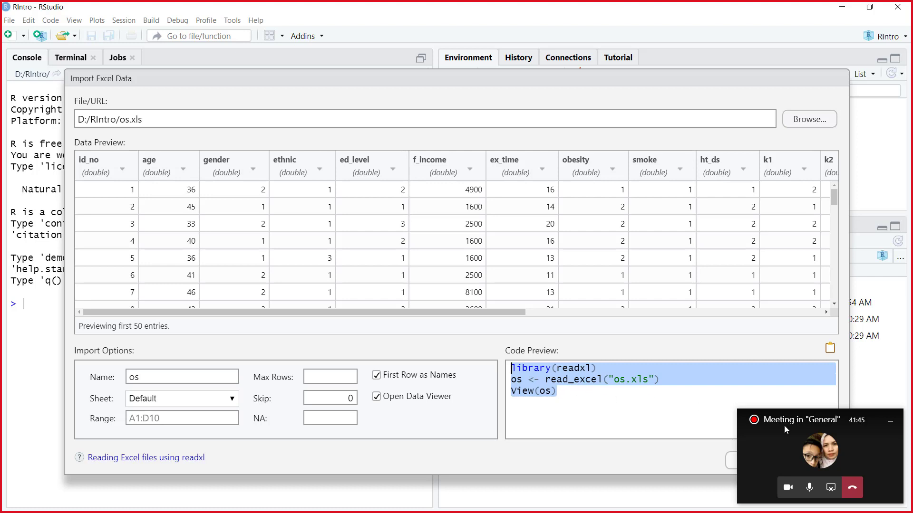
{"action": "left_click_drag", "start_coordinate": [816, 423], "coordinate": [760, 197]}
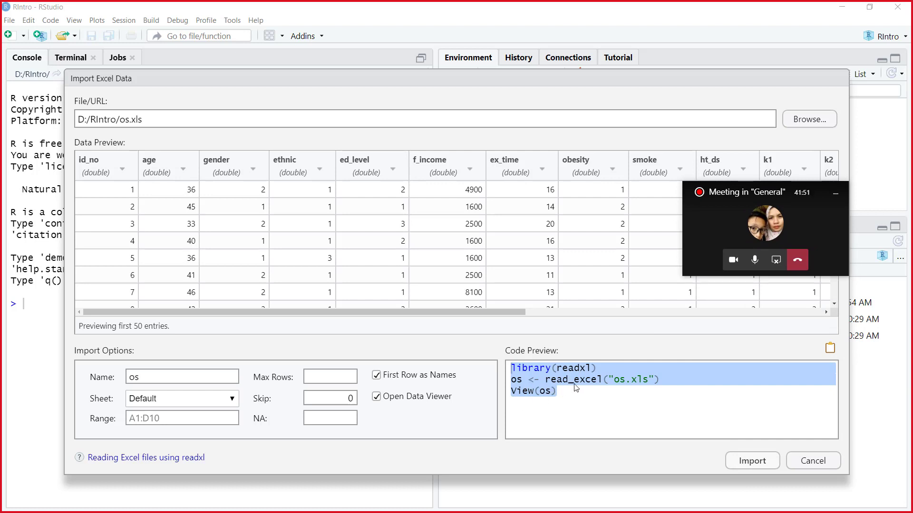
{"action": "left_click", "coordinate": [756, 463]}
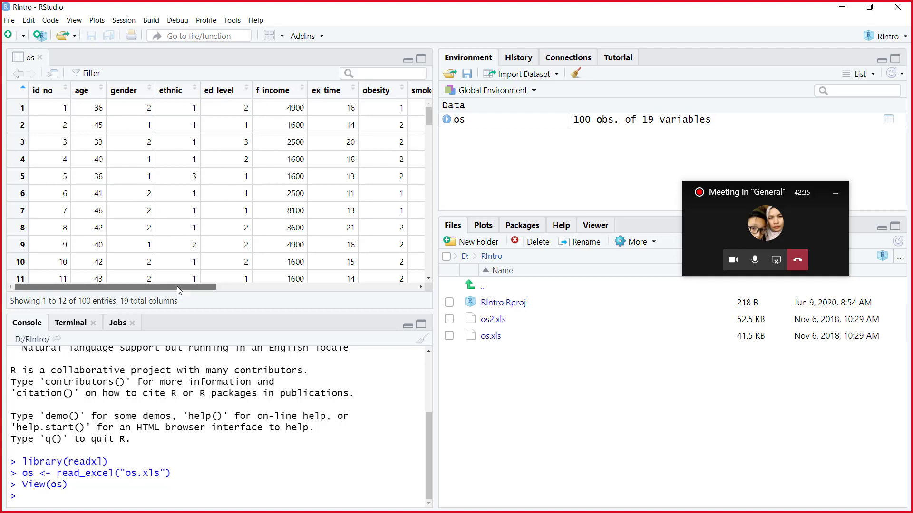
Sort the os data table by age in ascending order and check the range of ages
{"action": "left_click_drag", "start_coordinate": [176, 286], "coordinate": [140, 292]}
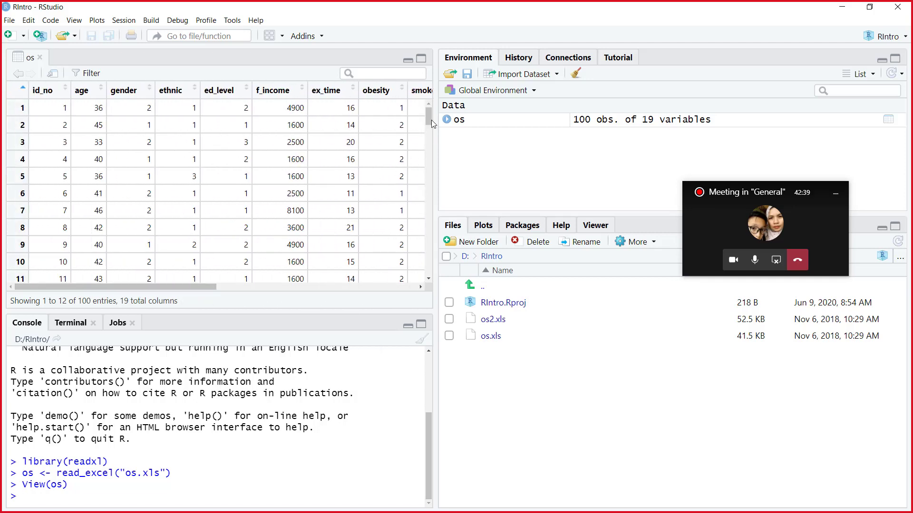
{"action": "mouse_move", "coordinate": [429, 113]}
{"action": "left_mouse_down"}
{"action": "mouse_move", "coordinate": [430, 271]}
{"action": "mouse_move", "coordinate": [434, 111]}
{"action": "left_mouse_up"}
{"action": "left_click_drag", "start_coordinate": [430, 115], "coordinate": [386, 108]}
{"action": "left_click", "coordinate": [101, 91]}
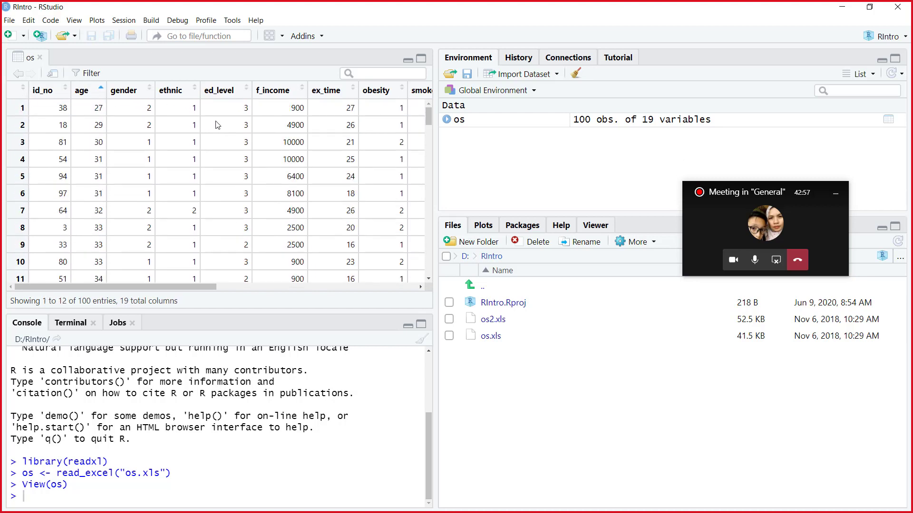
{"action": "mouse_move", "coordinate": [427, 113]}
{"action": "left_mouse_down"}
{"action": "mouse_move", "coordinate": [428, 275]}
{"action": "mouse_move", "coordinate": [427, 110]}
{"action": "left_mouse_up"}
Sort the os table by ethnic in ascending order and check its codes from first to last row
{"action": "left_click", "coordinate": [197, 95]}
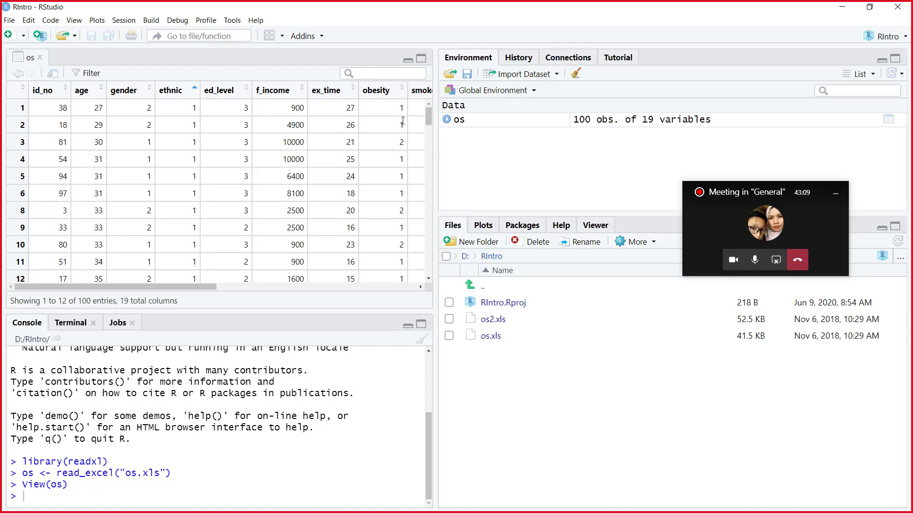
{"action": "left_click_drag", "start_coordinate": [428, 116], "coordinate": [418, 273]}
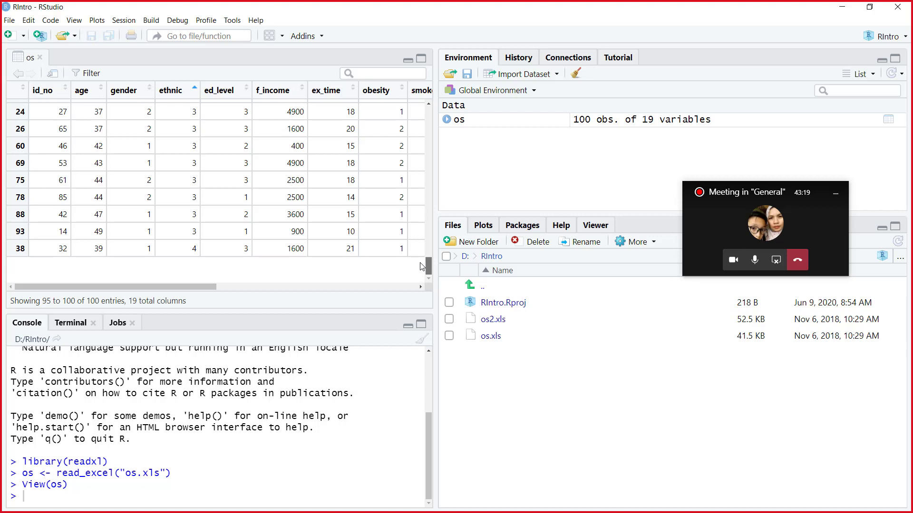
{"action": "left_click_drag", "start_coordinate": [430, 258], "coordinate": [414, 95]}
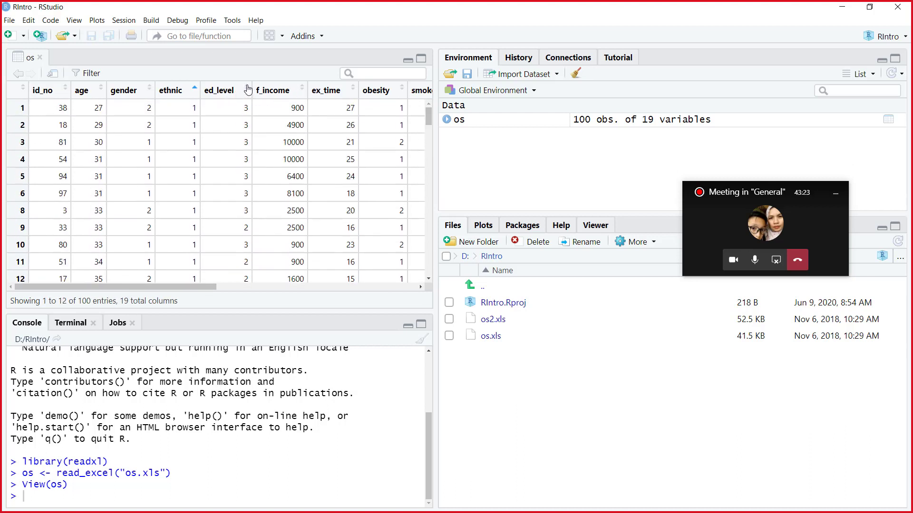
Sort the os table by ed_level in ascending order and go through all its education level codes
{"action": "left_click", "coordinate": [247, 89]}
{"action": "scroll", "coordinate": [313, 146], "scroll_direction": "down", "scroll_amount": 10}
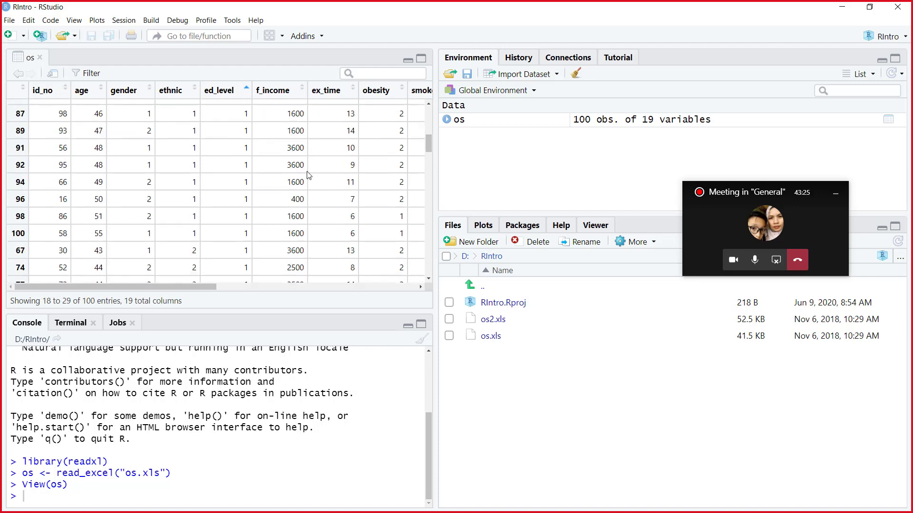
{"action": "scroll", "coordinate": [314, 181], "scroll_direction": "down", "scroll_amount": 12}
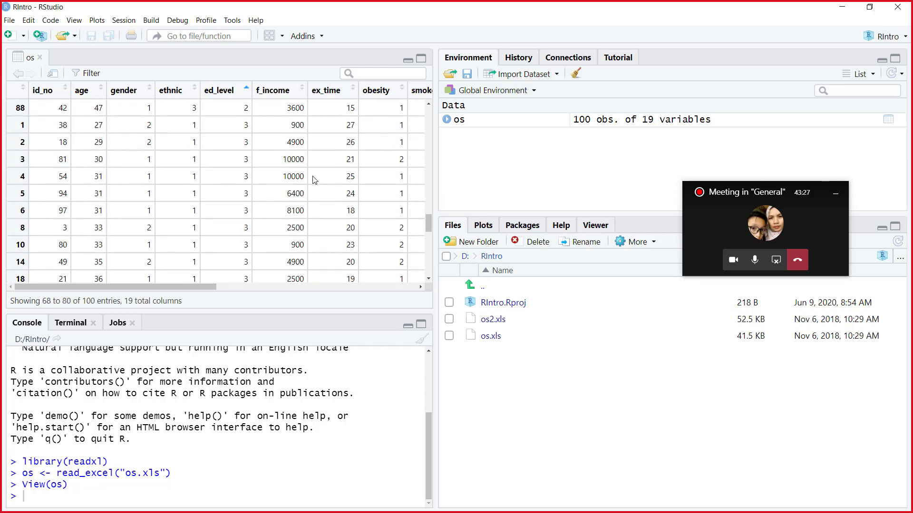
{"action": "scroll", "coordinate": [318, 176], "scroll_direction": "down", "scroll_amount": 2}
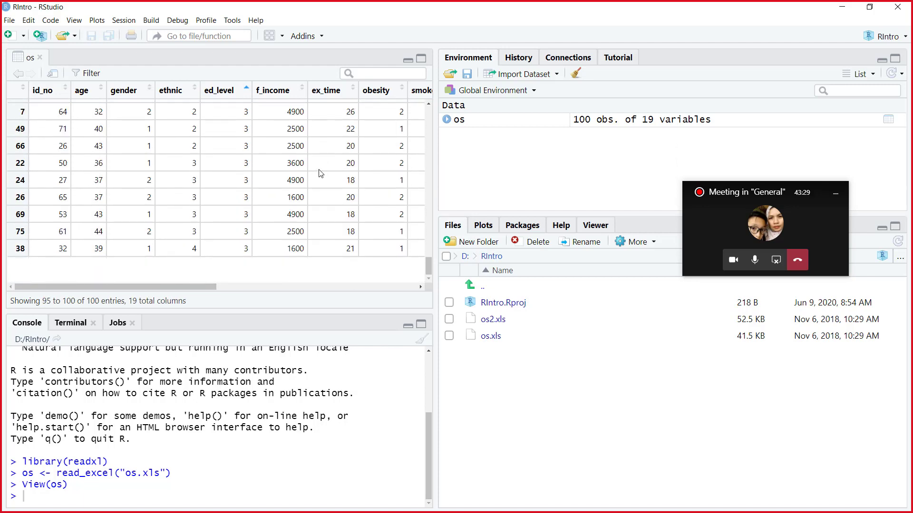
{"action": "scroll", "coordinate": [364, 153], "scroll_direction": "up", "scroll_amount": 5}
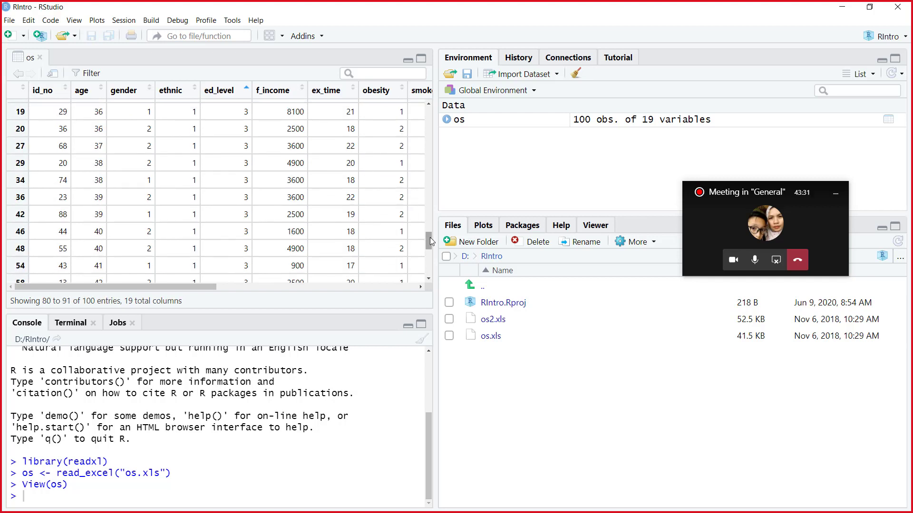
{"action": "left_click_drag", "start_coordinate": [430, 238], "coordinate": [408, 99]}
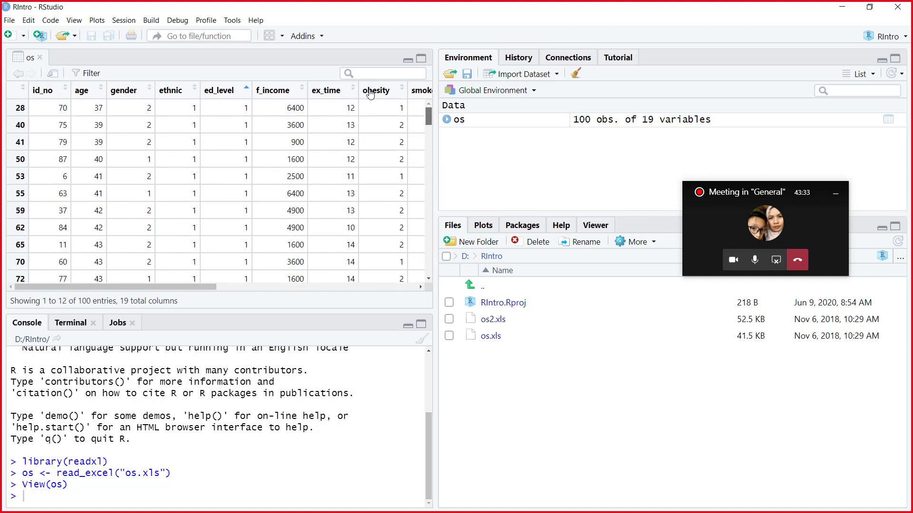
Sort the os table by f_income and then by ex_time, examining the values of each column
{"action": "left_click", "coordinate": [303, 88]}
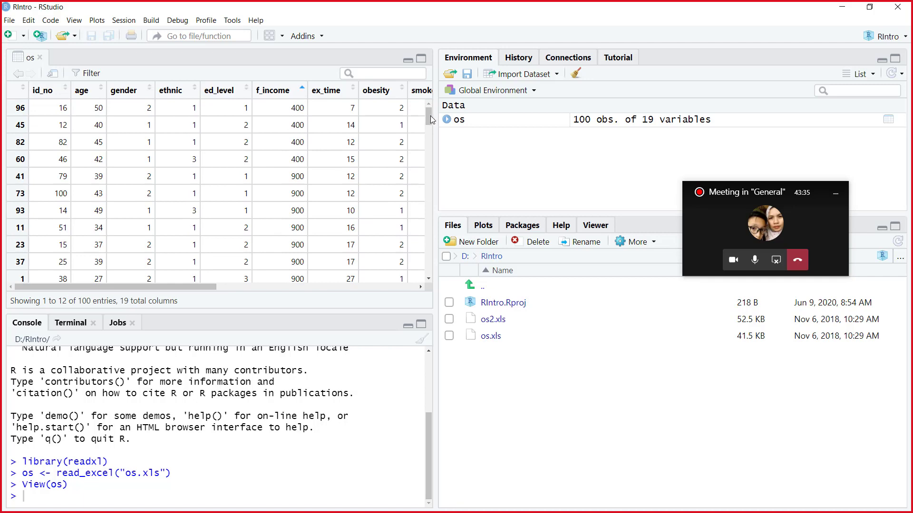
{"action": "left_click_drag", "start_coordinate": [430, 115], "coordinate": [371, 106]}
{"action": "left_click", "coordinate": [353, 88]}
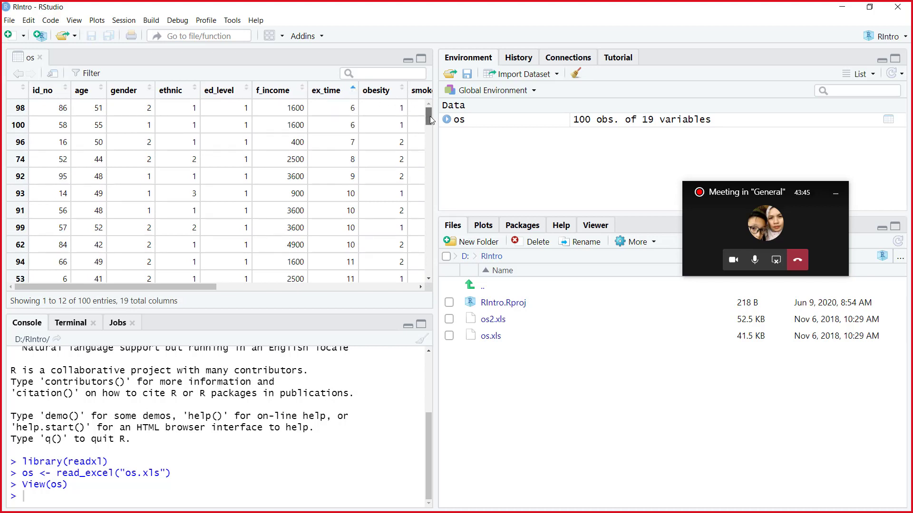
{"action": "left_click_drag", "start_coordinate": [429, 116], "coordinate": [429, 170]}
{"action": "left_click_drag", "start_coordinate": [420, 206], "coordinate": [414, 88]}
Sort the os table by obesity and then by smoke, and examine the remaining columns up to a_post
{"action": "left_click_drag", "start_coordinate": [209, 287], "coordinate": [307, 288]}
{"action": "left_click", "coordinate": [201, 89]}
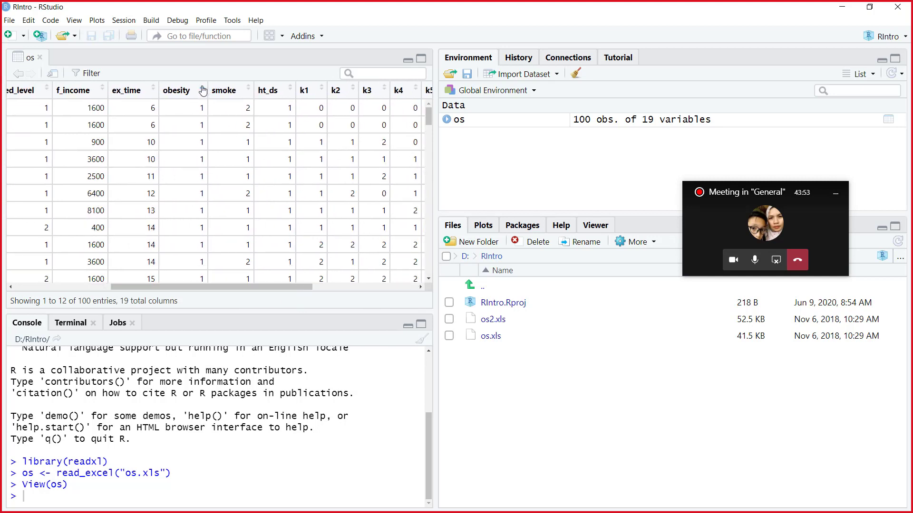
{"action": "left_click_drag", "start_coordinate": [428, 116], "coordinate": [393, 89]}
{"action": "left_click", "coordinate": [250, 90]}
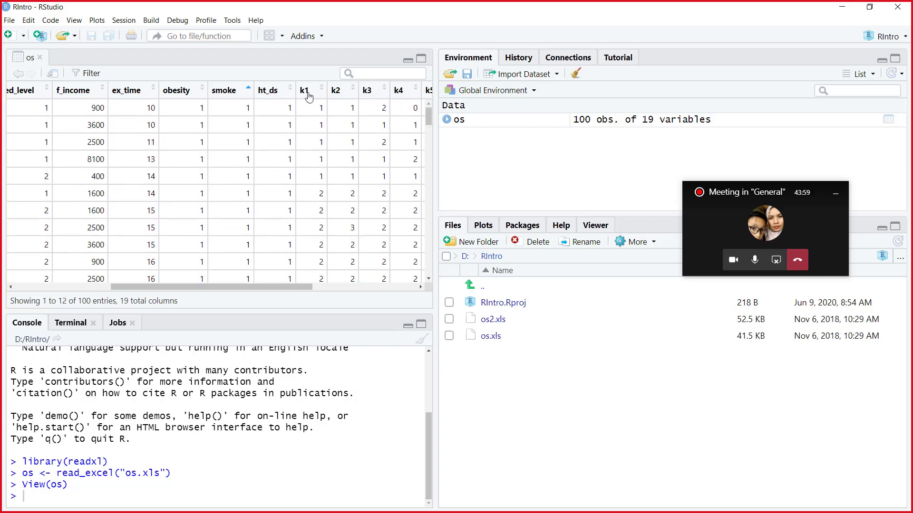
{"action": "left_click_drag", "start_coordinate": [432, 122], "coordinate": [417, 110]}
{"action": "left_click_drag", "start_coordinate": [293, 290], "coordinate": [403, 305]}
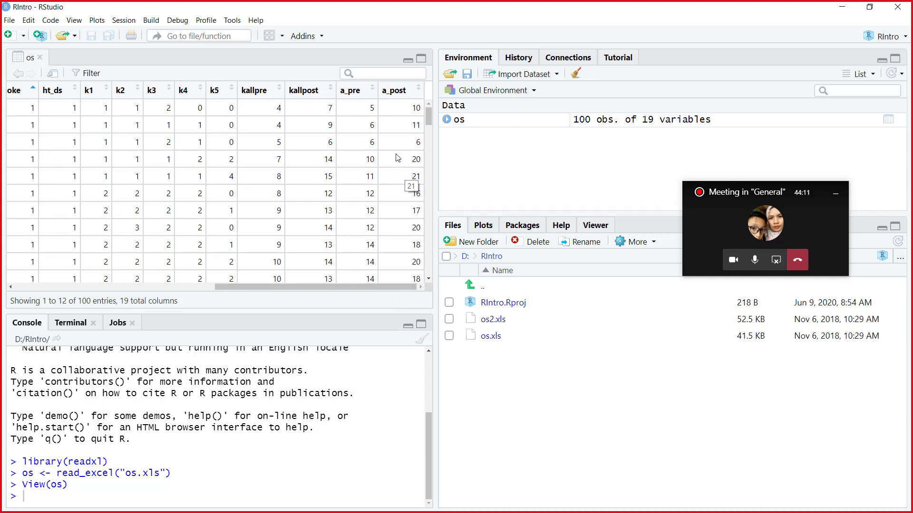
Switch to File Explorer and open Data set description 2009.pdf from the Dataset folder
{"action": "left_click", "coordinate": [842, 7]}
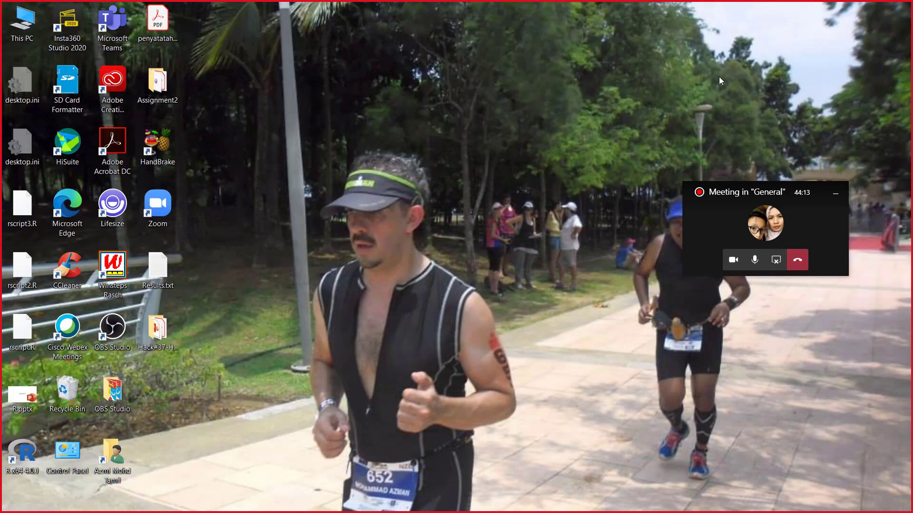
{"action": "mouse_move", "coordinate": [224, 512]}
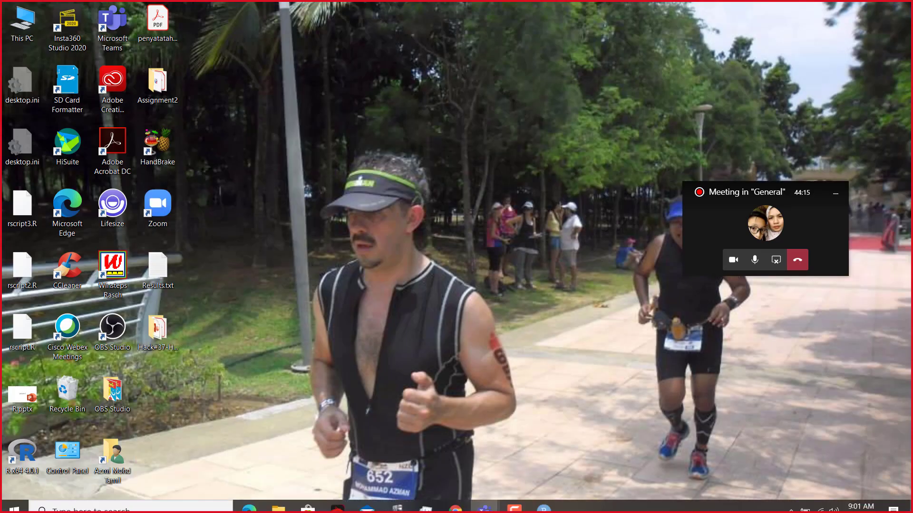
{"action": "left_click", "coordinate": [280, 502]}
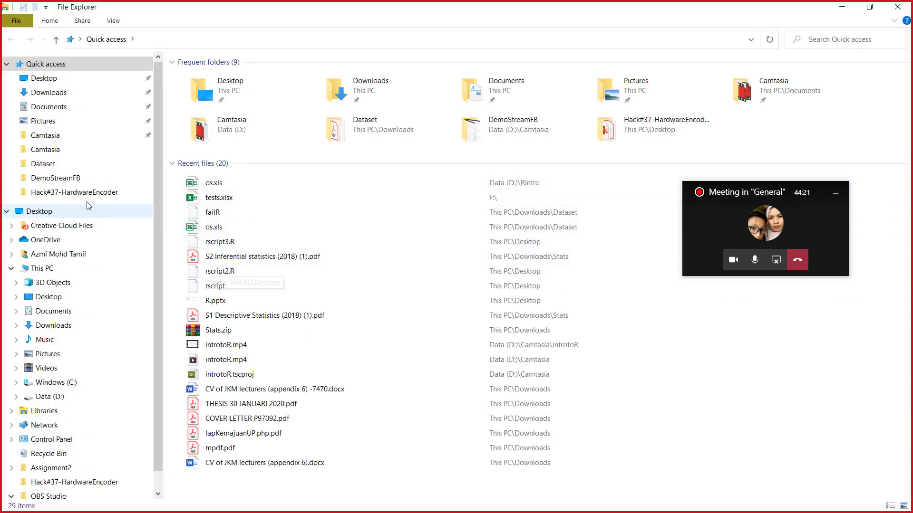
{"action": "left_click", "coordinate": [71, 164]}
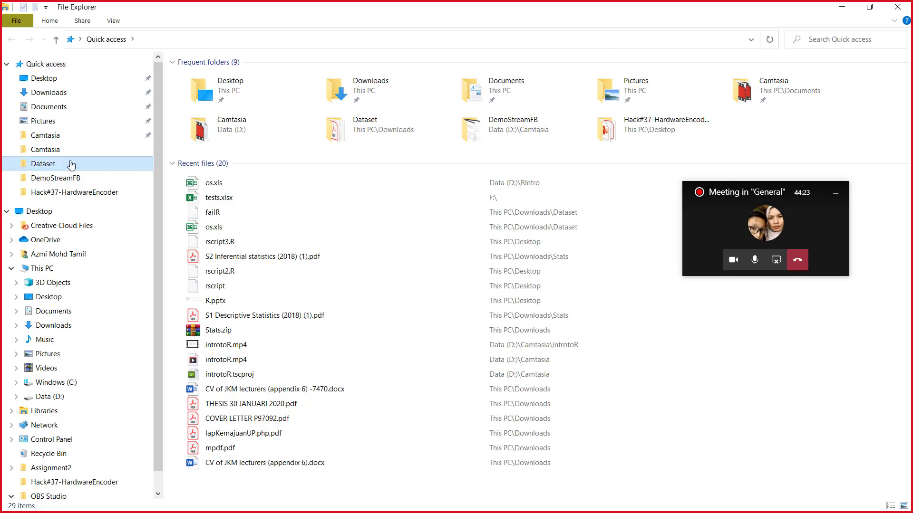
{"action": "left_click", "coordinate": [230, 78]}
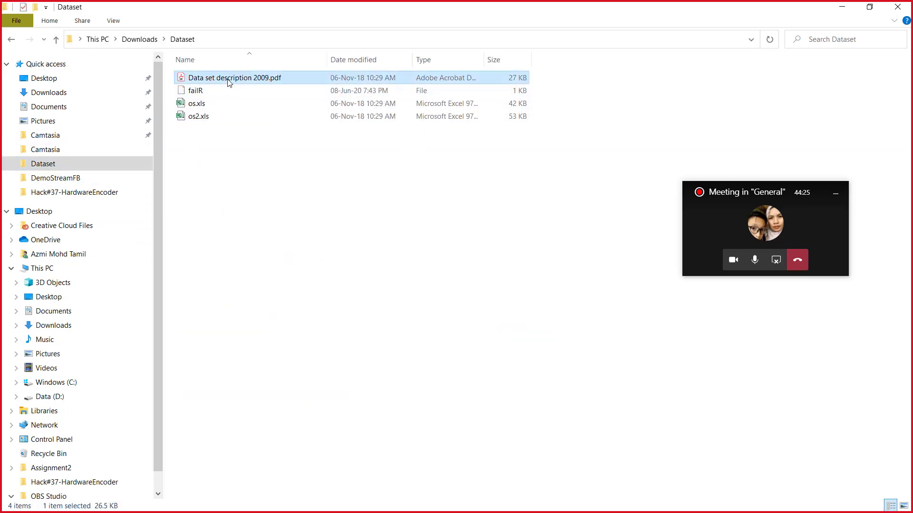
{"action": "double_click", "coordinate": [229, 83]}
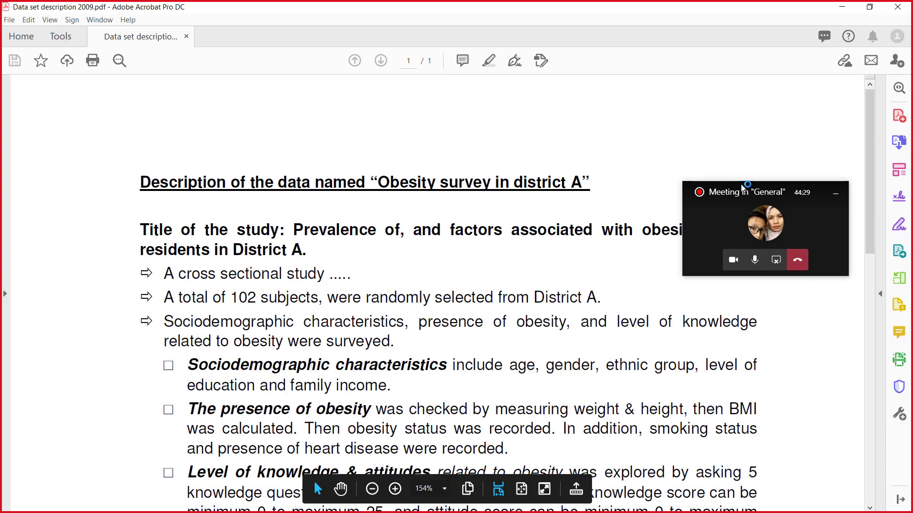
Move the meeting window off the text and read the data description, from the study objectives back up to the survey title
{"action": "left_click_drag", "start_coordinate": [741, 193], "coordinate": [719, 91]}
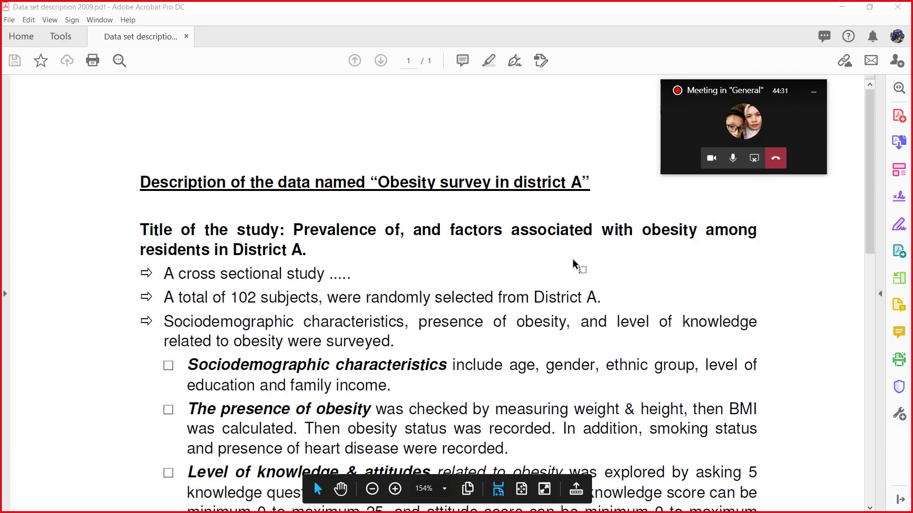
{"action": "scroll", "coordinate": [574, 262], "scroll_direction": "down", "scroll_amount": 3}
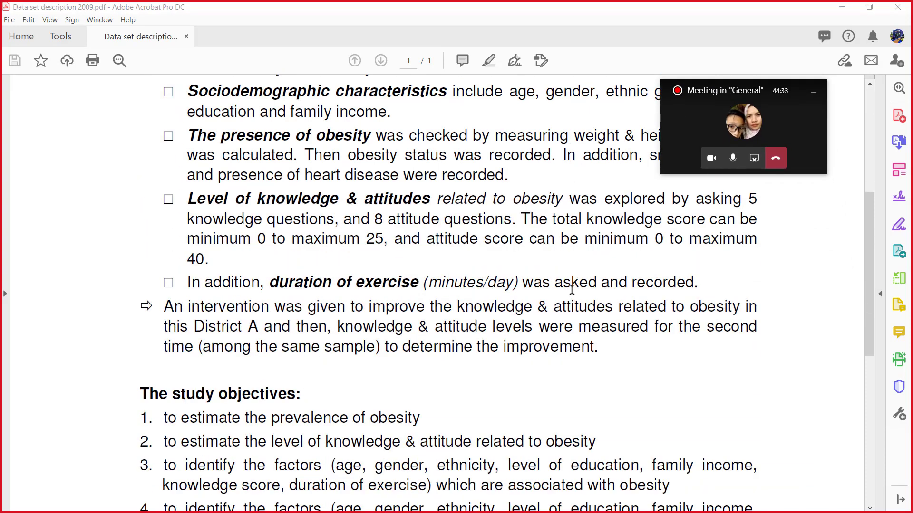
{"action": "scroll", "coordinate": [572, 289], "scroll_direction": "down", "scroll_amount": 4}
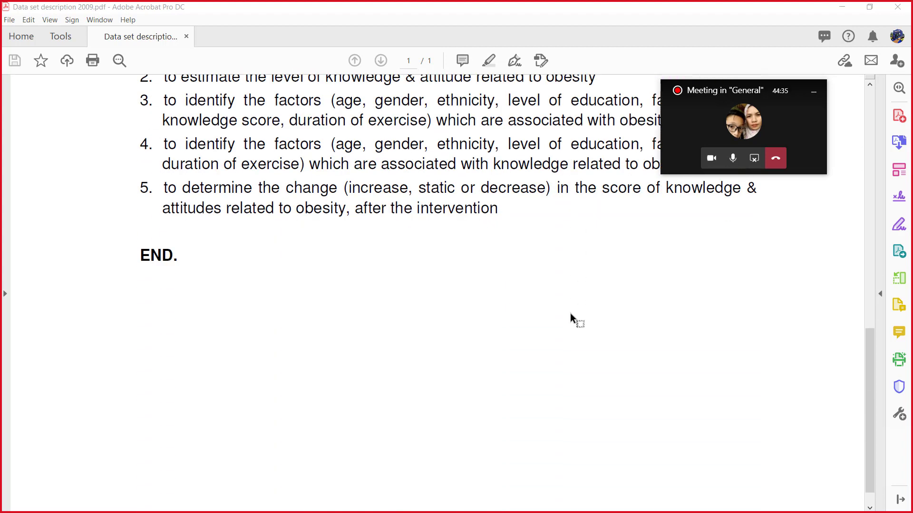
{"action": "scroll", "coordinate": [570, 313], "scroll_direction": "up", "scroll_amount": 3}
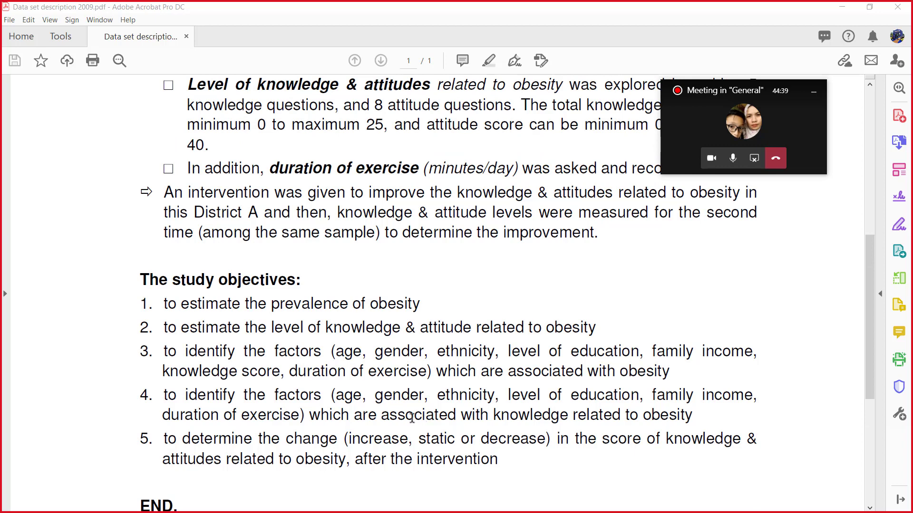
{"action": "scroll", "coordinate": [336, 432], "scroll_direction": "up", "scroll_amount": 1}
{"action": "scroll", "coordinate": [335, 432], "scroll_direction": "up", "scroll_amount": 2}
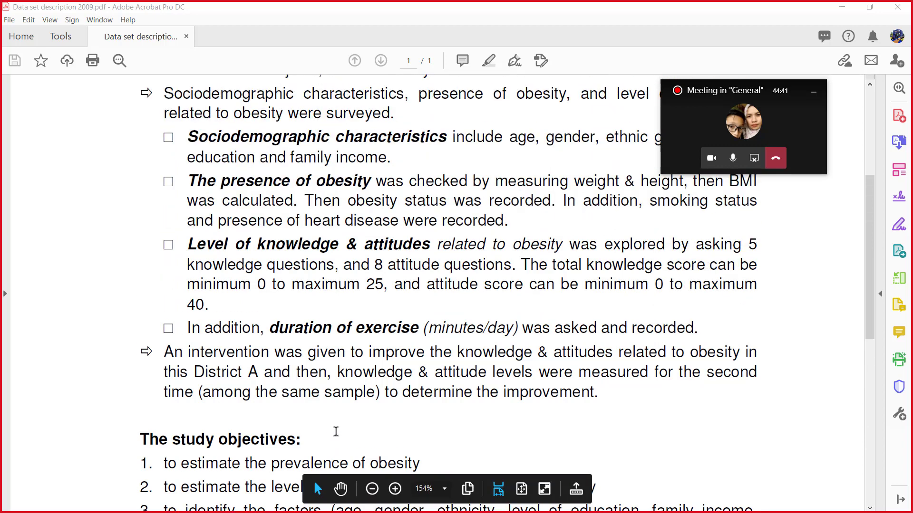
{"action": "scroll", "coordinate": [336, 431], "scroll_direction": "up", "scroll_amount": 1}
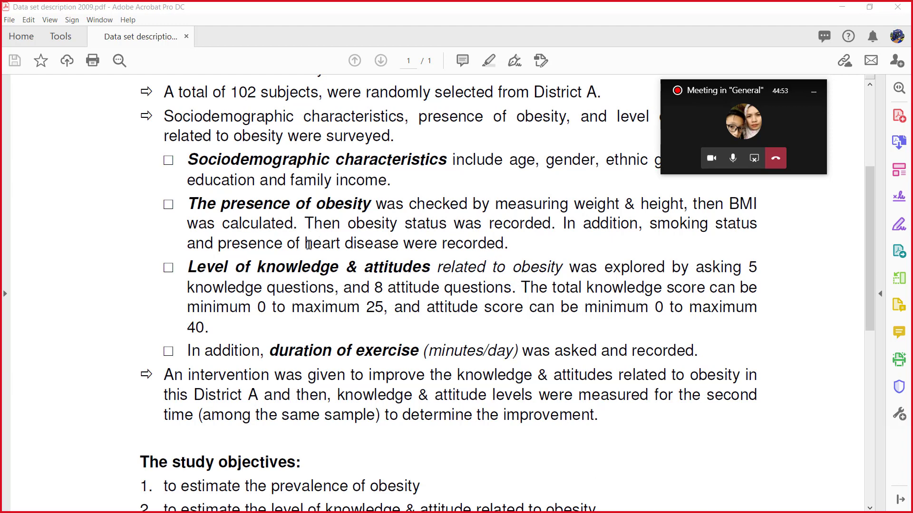
{"action": "scroll", "coordinate": [308, 245], "scroll_direction": "up", "scroll_amount": 1}
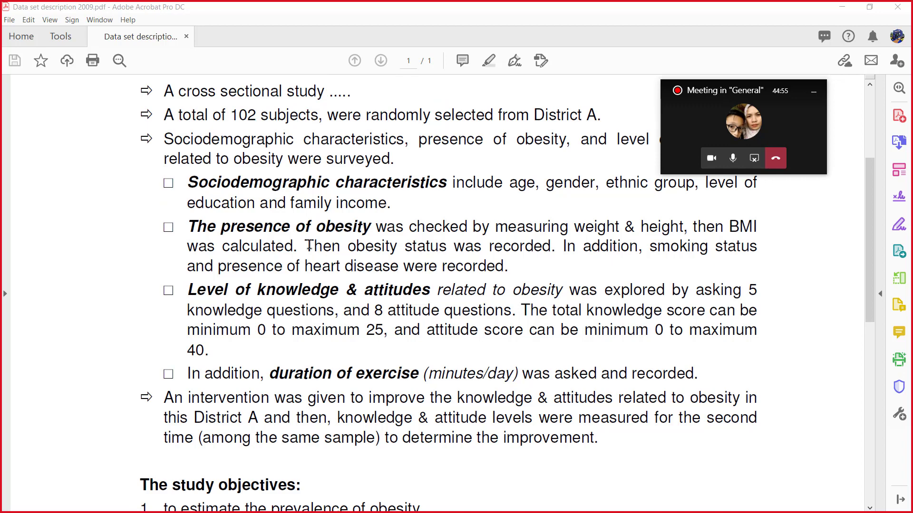
{"action": "scroll", "coordinate": [309, 244], "scroll_direction": "up", "scroll_amount": 1}
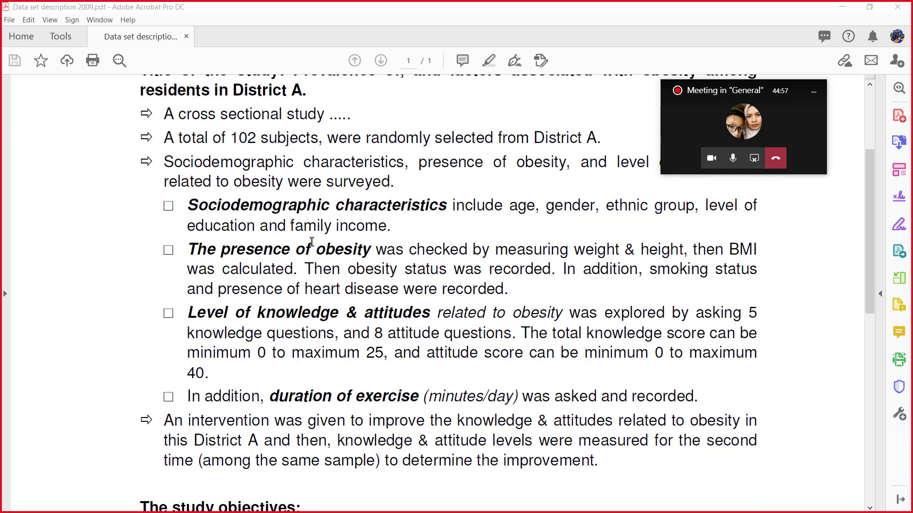
{"action": "scroll", "coordinate": [312, 243], "scroll_direction": "up", "scroll_amount": 1}
{"action": "scroll", "coordinate": [311, 243], "scroll_direction": "up", "scroll_amount": 3}
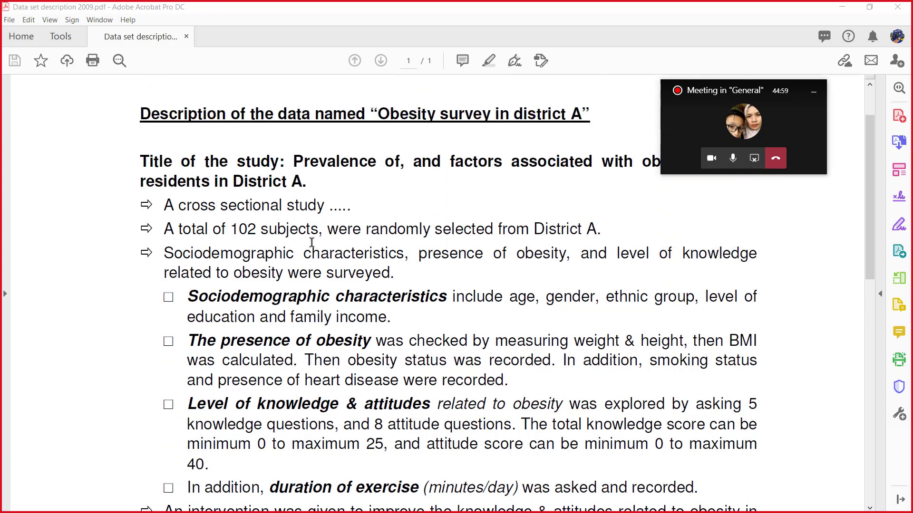
Return to RStudio, move the meeting window off the Environment listing, and make the console taller
{"action": "left_click", "coordinate": [842, 7]}
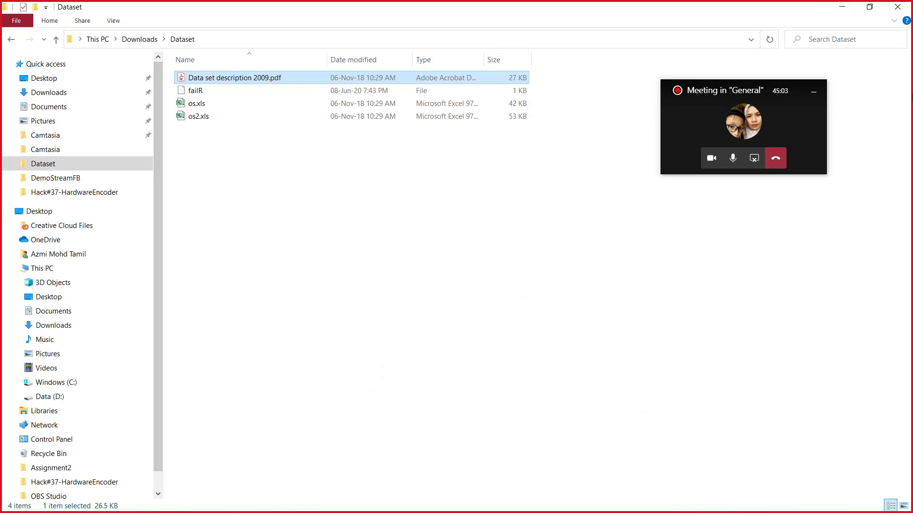
{"action": "left_click", "coordinate": [842, 7]}
{"action": "mouse_move", "coordinate": [573, 510]}
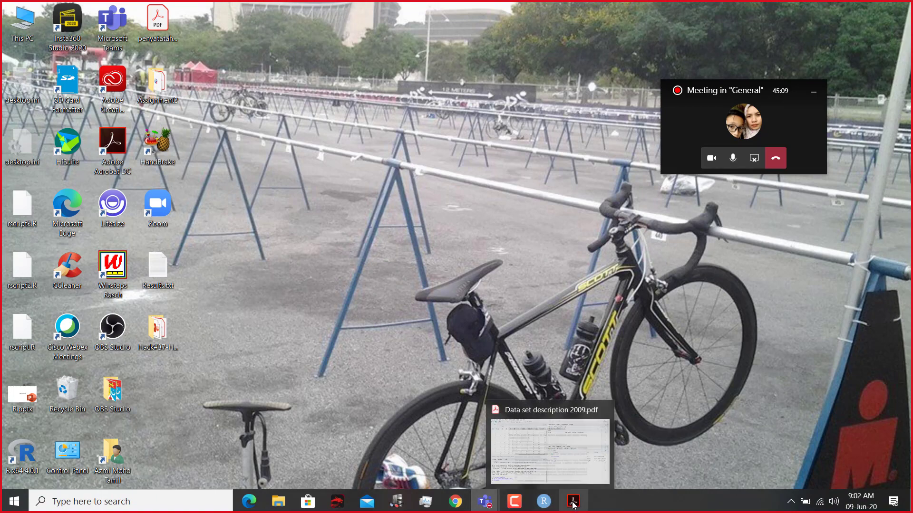
{"action": "left_click", "coordinate": [550, 506]}
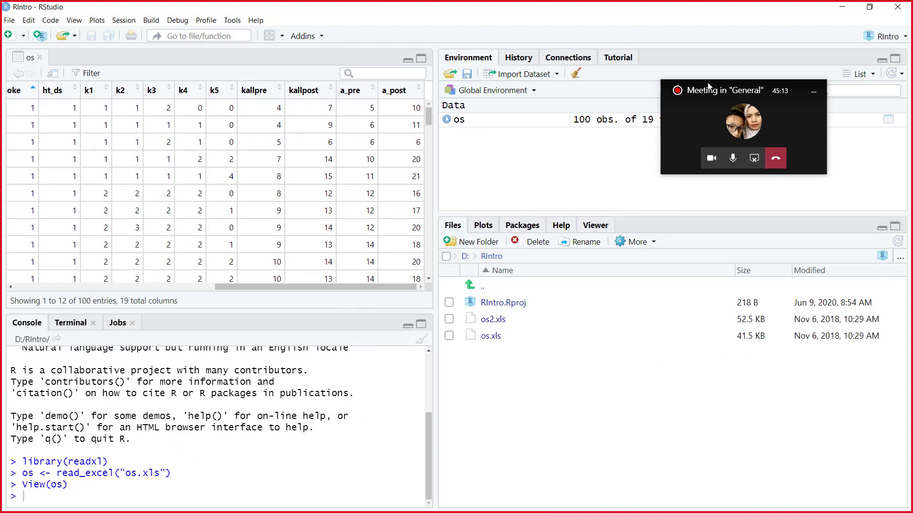
{"action": "left_click_drag", "start_coordinate": [726, 92], "coordinate": [601, 400]}
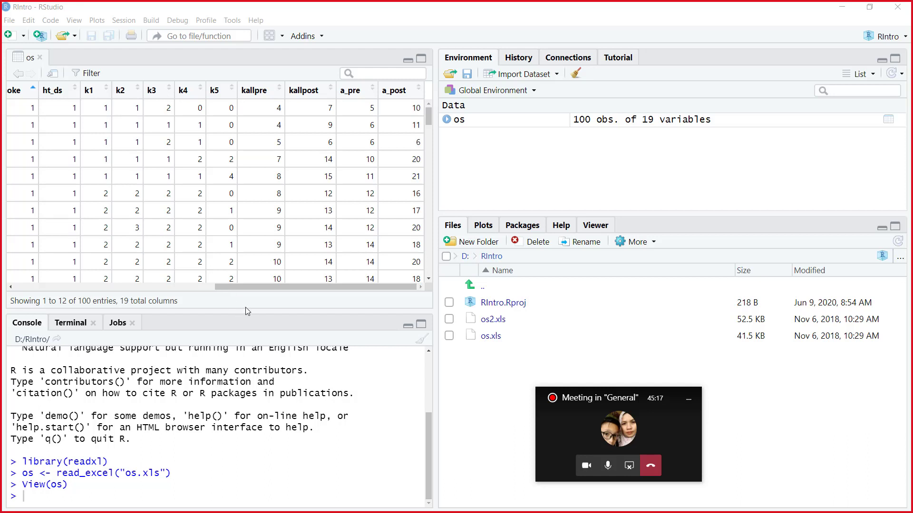
{"action": "left_click_drag", "start_coordinate": [246, 313], "coordinate": [252, 267]}
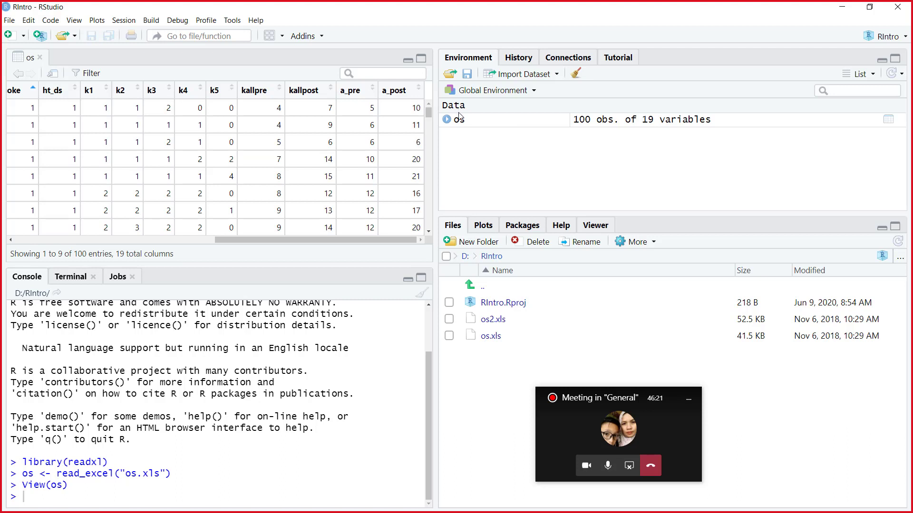
Save the workspace as intro in the RIntro project folder
{"action": "left_click", "coordinate": [467, 74]}
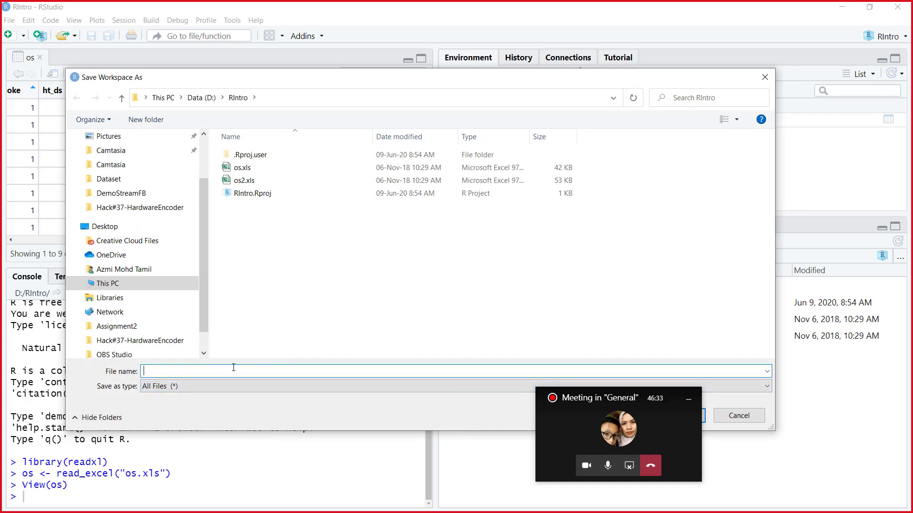
{"action": "type", "text": "intro"}
{"action": "left_click_drag", "start_coordinate": [603, 396], "coordinate": [480, 397]}
{"action": "left_click", "coordinate": [680, 415]}
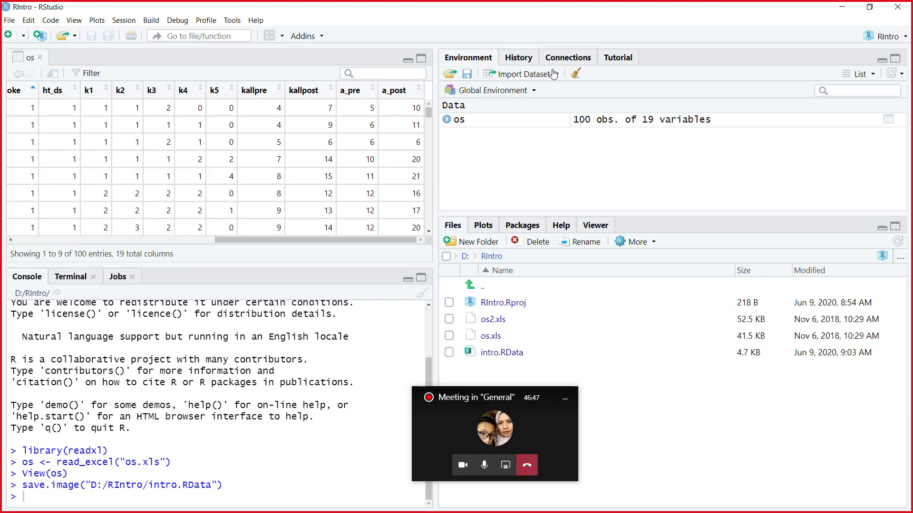
Look over the command history, the data connections and the available R tutorials
{"action": "left_click", "coordinate": [521, 60]}
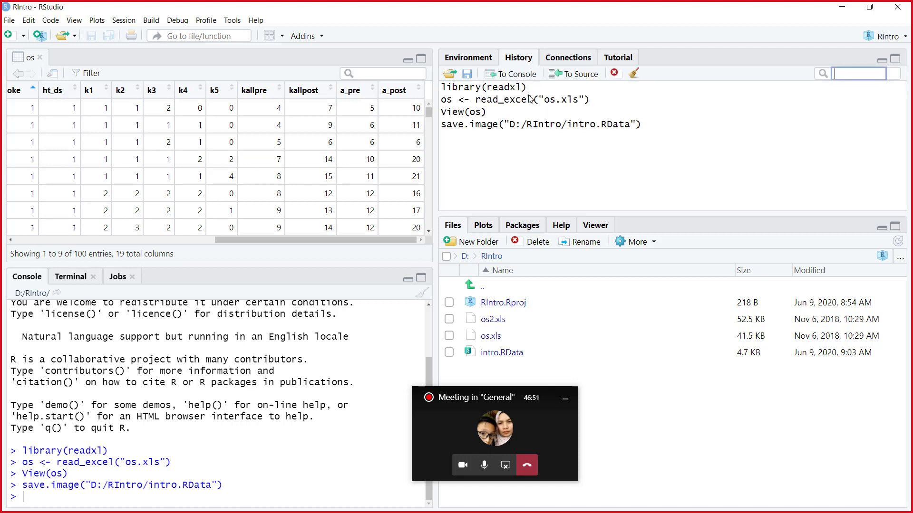
{"action": "left_click", "coordinate": [575, 61]}
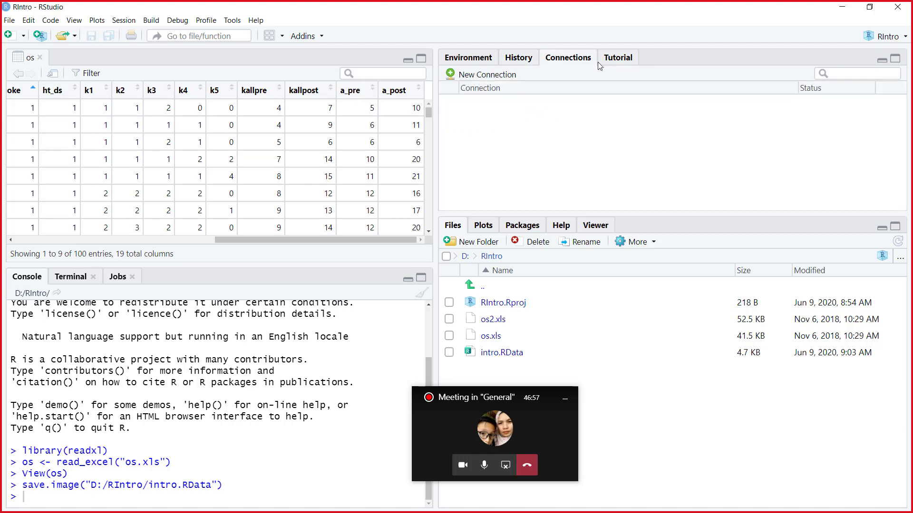
{"action": "left_click", "coordinate": [624, 61]}
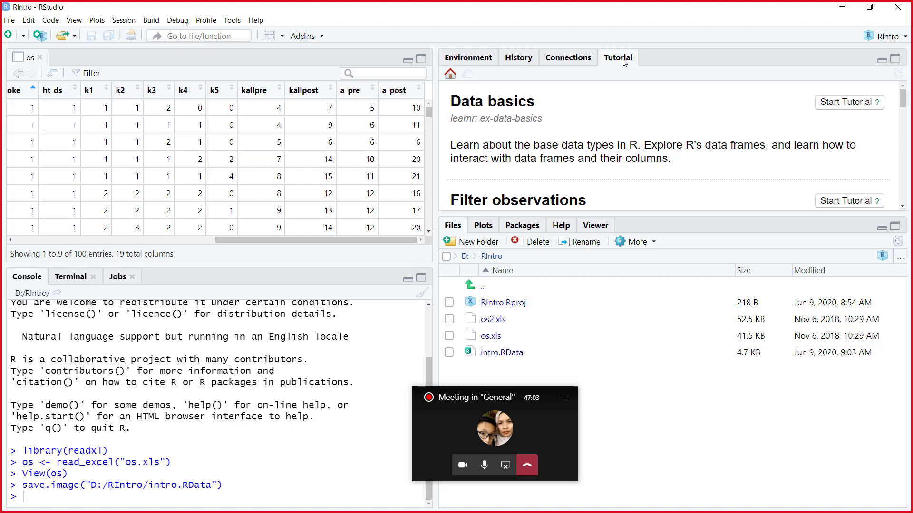
{"action": "left_click", "coordinate": [569, 59]}
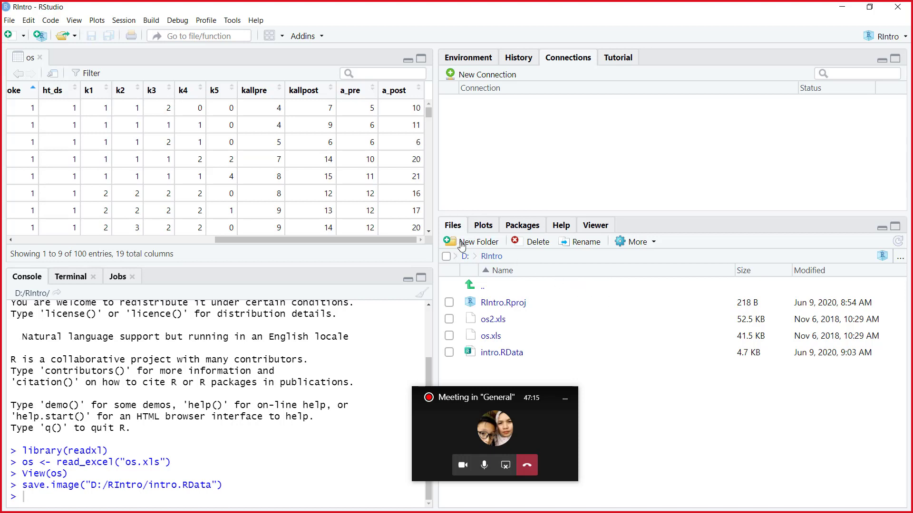
View the plot area, then go through the list of installed packages and check which ones are loaded
{"action": "left_click", "coordinate": [487, 227]}
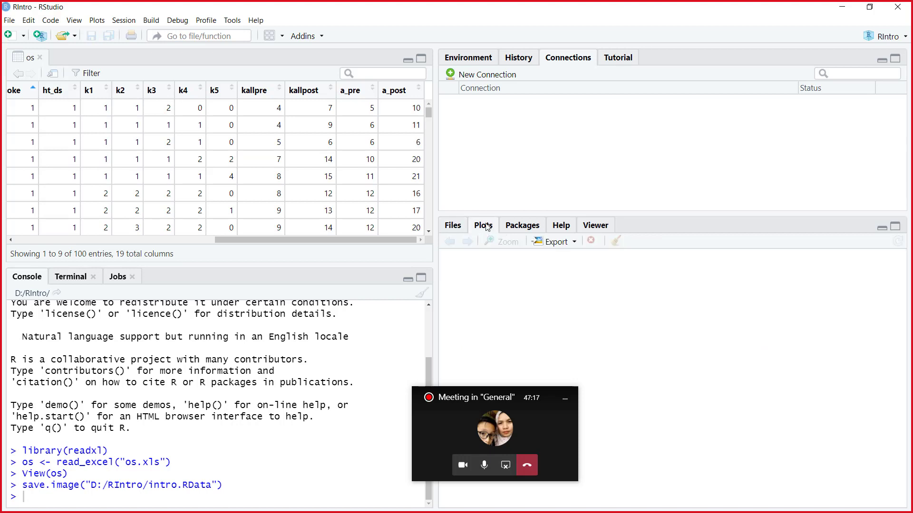
{"action": "left_click", "coordinate": [522, 226]}
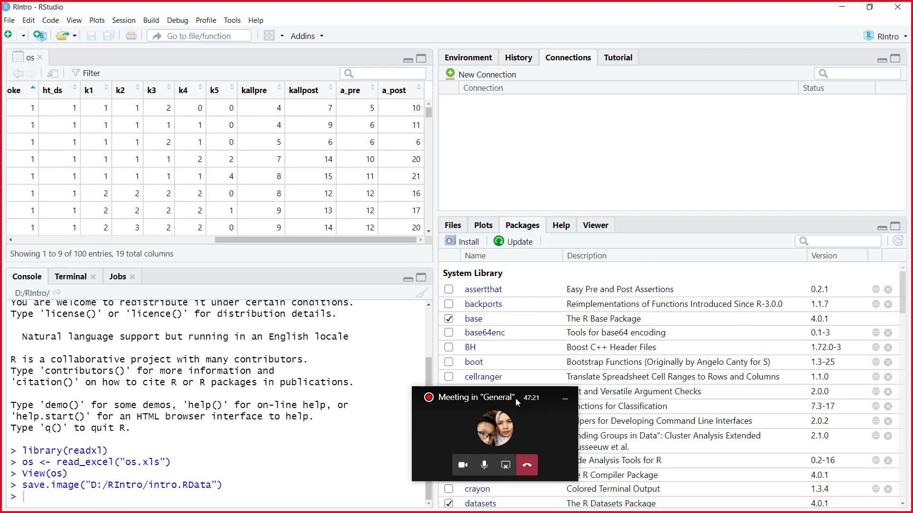
{"action": "left_click_drag", "start_coordinate": [515, 398], "coordinate": [303, 262]}
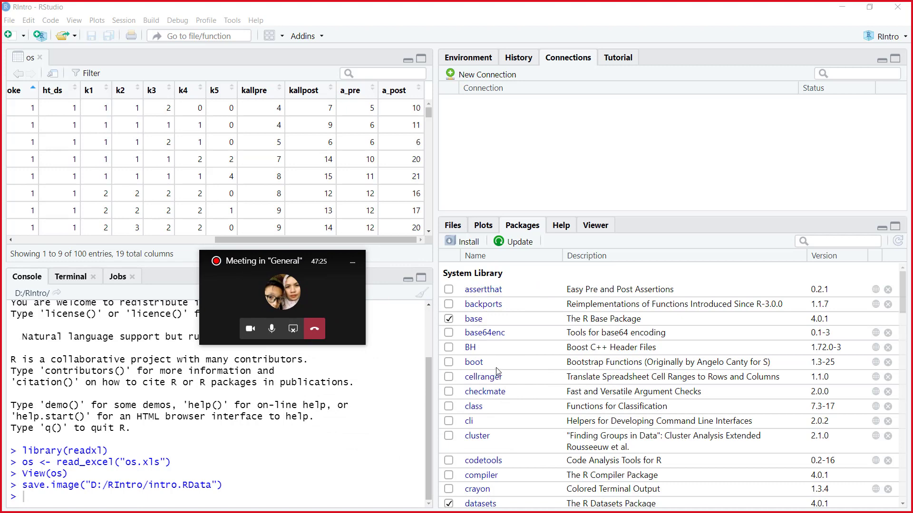
{"action": "scroll", "coordinate": [497, 372], "scroll_direction": "down", "scroll_amount": 10}
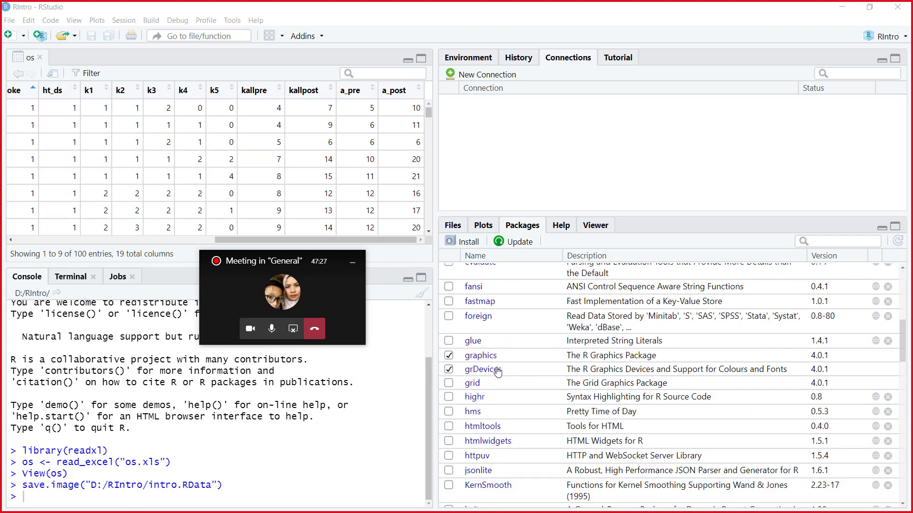
{"action": "scroll", "coordinate": [496, 373], "scroll_direction": "down", "scroll_amount": 12}
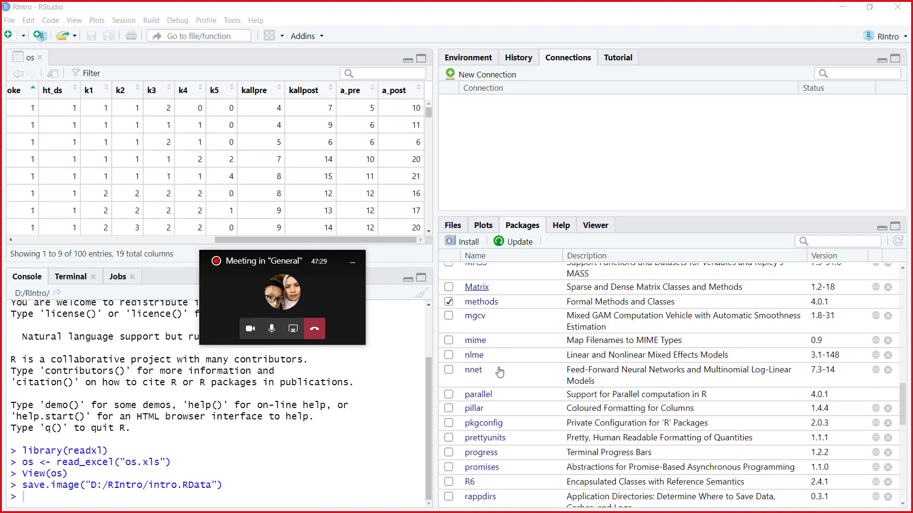
{"action": "scroll", "coordinate": [499, 372], "scroll_direction": "down", "scroll_amount": 12}
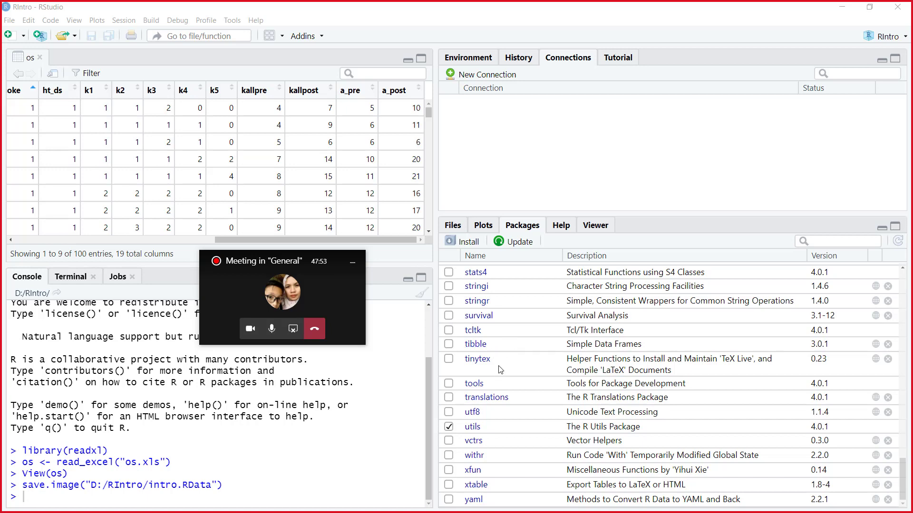
{"action": "scroll", "coordinate": [514, 442], "scroll_direction": "up", "scroll_amount": 3}
{"action": "scroll", "coordinate": [513, 441], "scroll_direction": "up", "scroll_amount": 5}
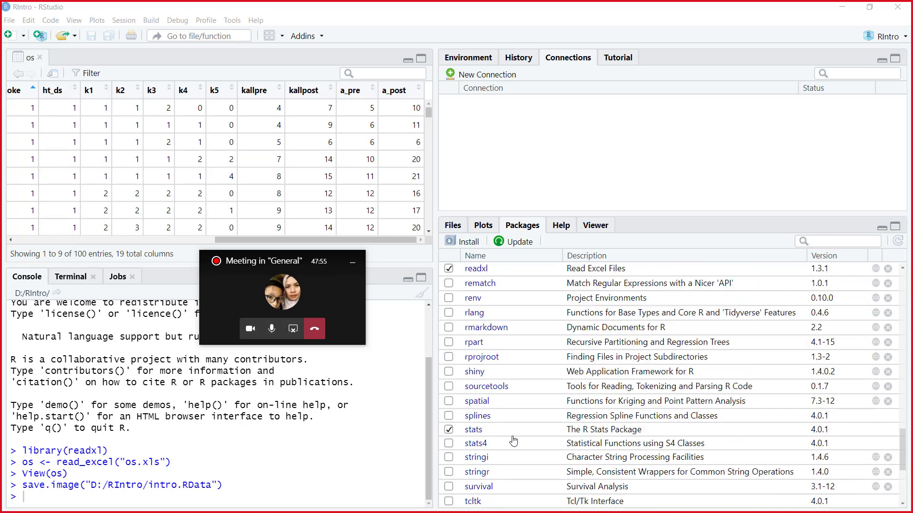
{"action": "scroll", "coordinate": [516, 438], "scroll_direction": "up", "scroll_amount": 5}
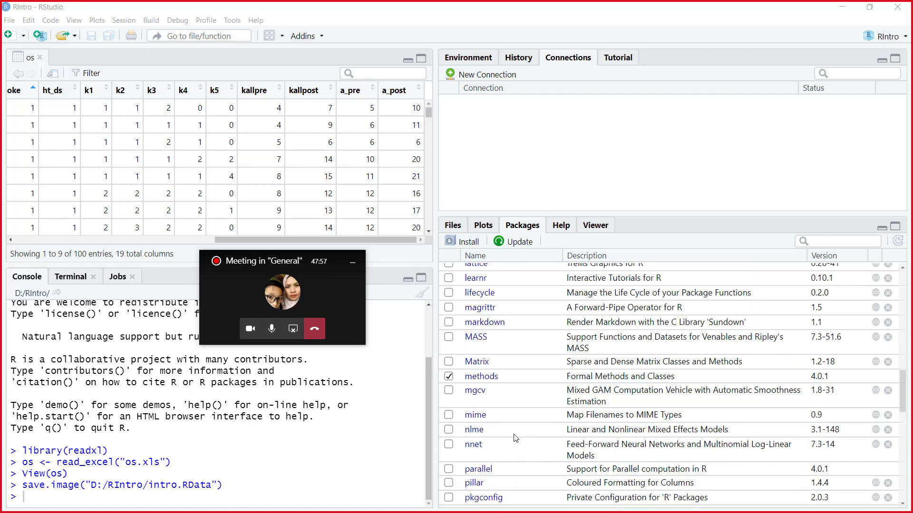
{"action": "scroll", "coordinate": [516, 438], "scroll_direction": "up", "scroll_amount": 5}
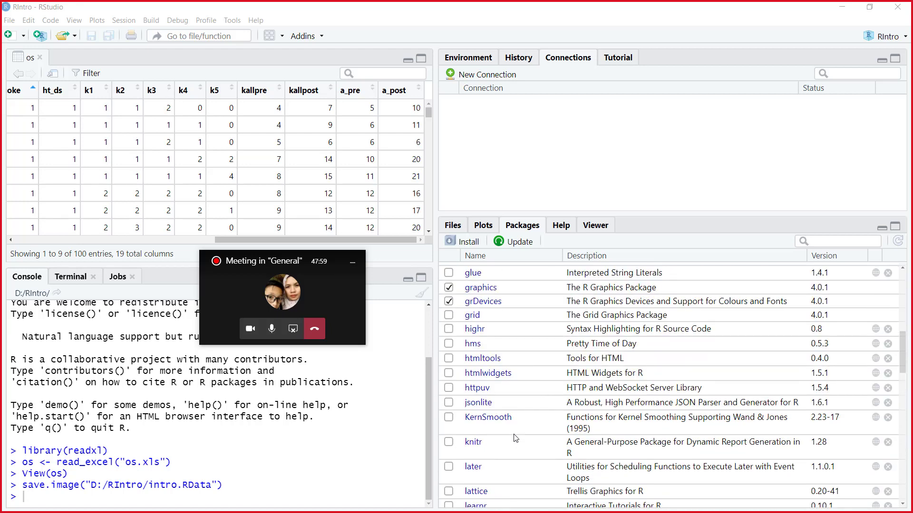
Review the installed packages from assertthat through yaml, noting which ones are ticked as loaded
{"action": "scroll", "coordinate": [516, 437], "scroll_direction": "up", "scroll_amount": 3}
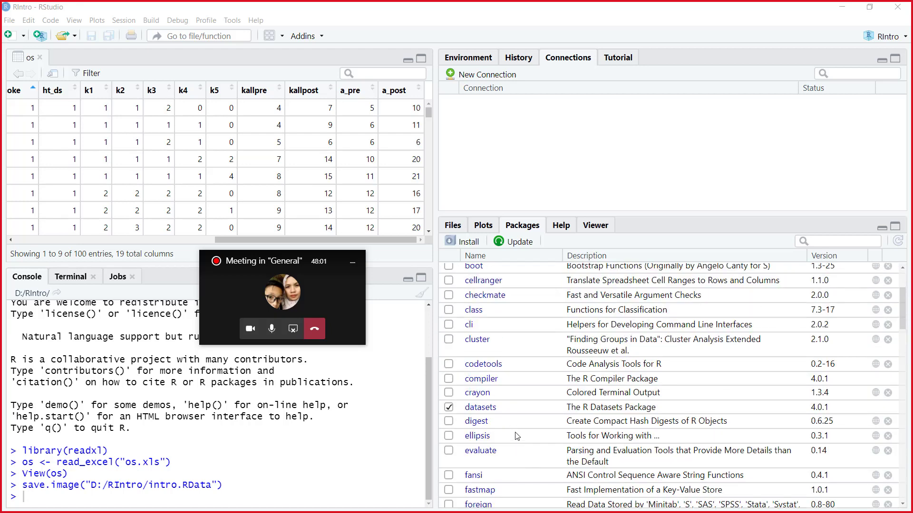
{"action": "scroll", "coordinate": [517, 436], "scroll_direction": "up", "scroll_amount": 3}
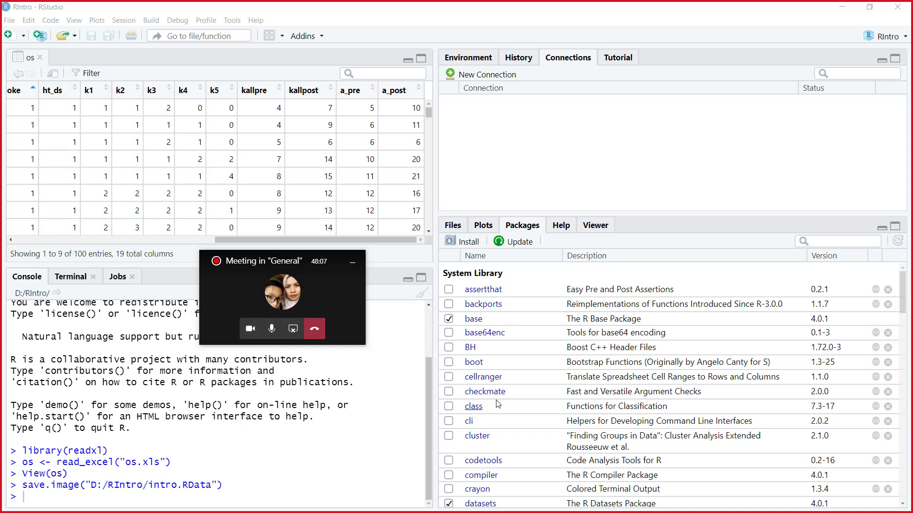
{"action": "scroll", "coordinate": [514, 392], "scroll_direction": "down", "scroll_amount": 3}
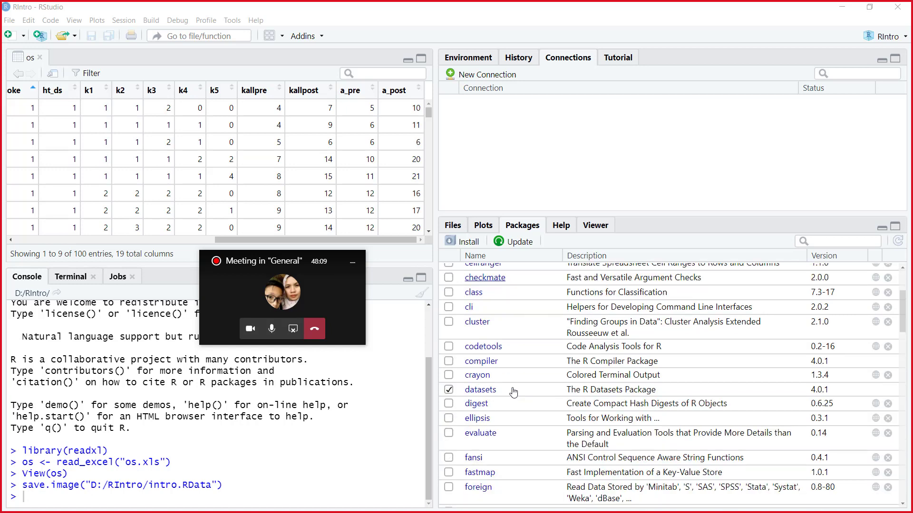
{"action": "scroll", "coordinate": [514, 391], "scroll_direction": "down", "scroll_amount": 1}
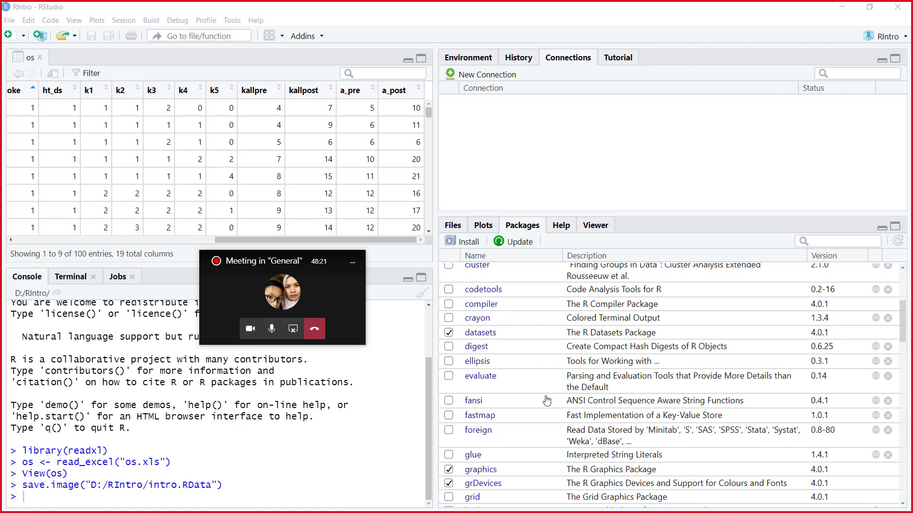
{"action": "scroll", "coordinate": [552, 385], "scroll_direction": "down", "scroll_amount": 2}
{"action": "scroll", "coordinate": [552, 384], "scroll_direction": "down", "scroll_amount": 3}
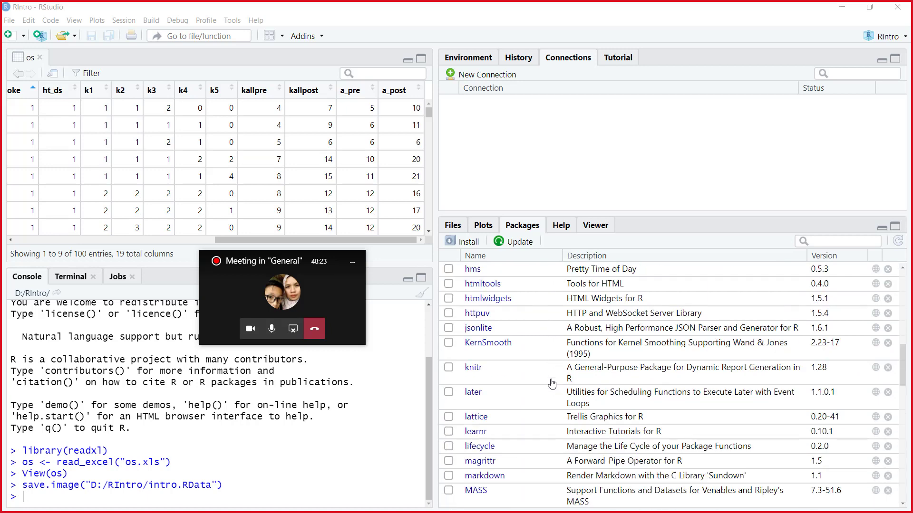
{"action": "scroll", "coordinate": [552, 384], "scroll_direction": "down", "scroll_amount": 2}
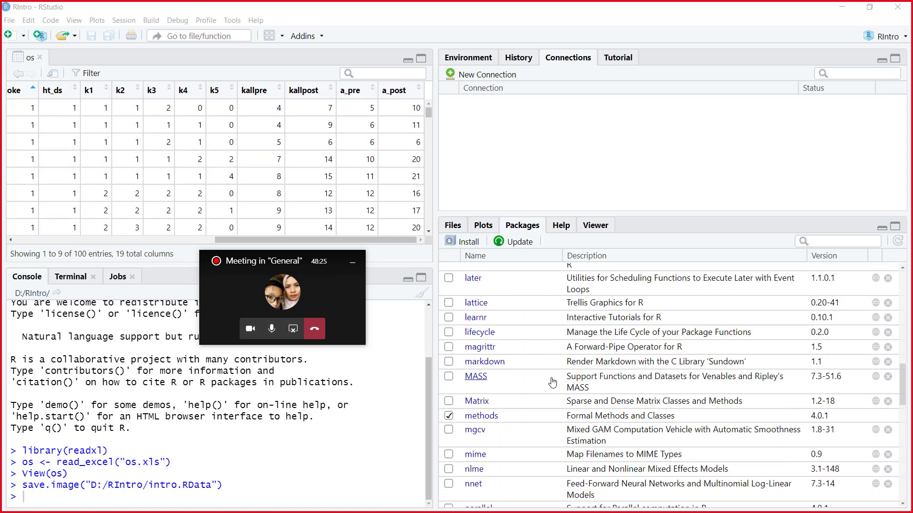
{"action": "scroll", "coordinate": [552, 383], "scroll_direction": "down", "scroll_amount": 7}
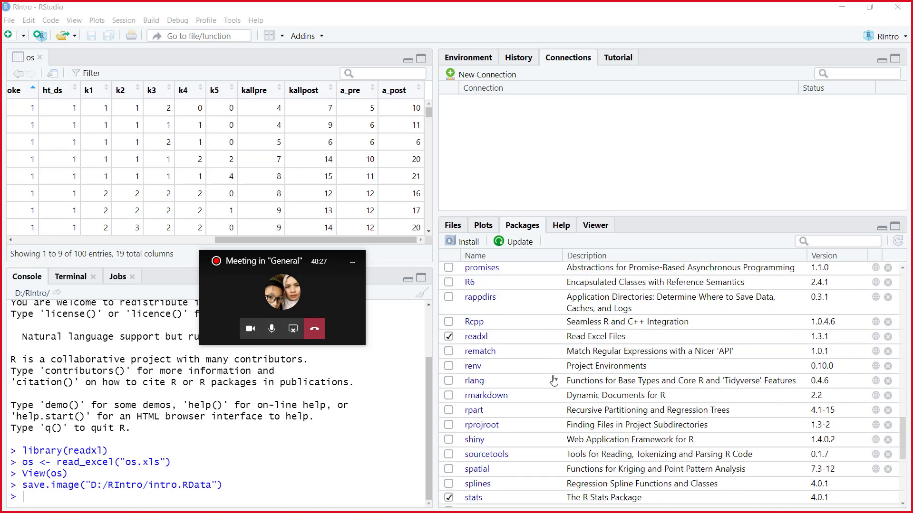
{"action": "scroll", "coordinate": [555, 379], "scroll_direction": "down", "scroll_amount": 3}
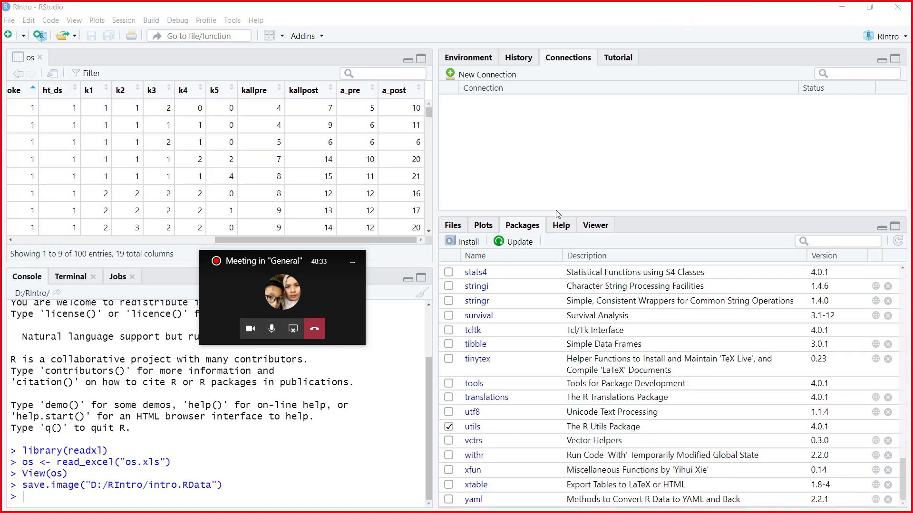
Look over the R resources, RStudio links, manuals and reference material on the help home page
{"action": "left_click", "coordinate": [559, 227]}
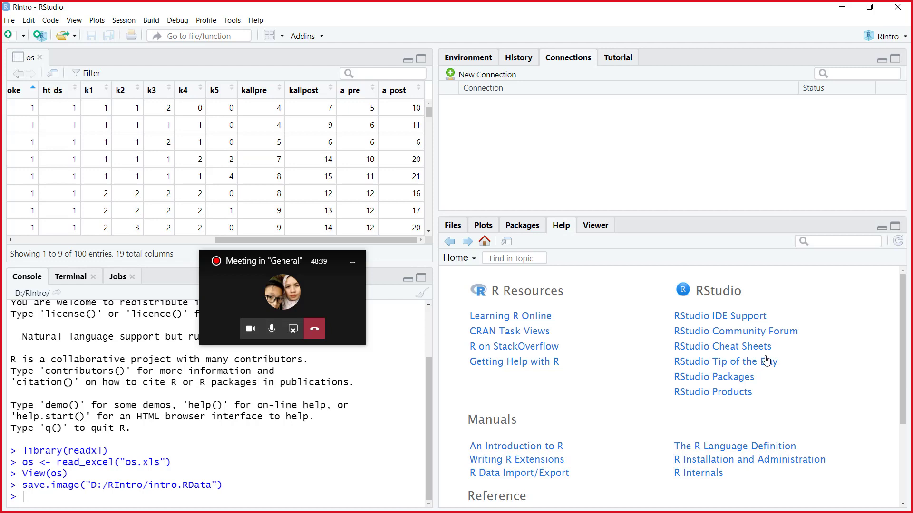
{"action": "scroll", "coordinate": [766, 362], "scroll_direction": "down", "scroll_amount": 3}
{"action": "scroll", "coordinate": [735, 362], "scroll_direction": "up", "scroll_amount": 3}
Move the meeting window aside and minimize it, then look at the empty viewer and the RIntro project files
{"action": "left_click_drag", "start_coordinate": [305, 252], "coordinate": [804, 13]}
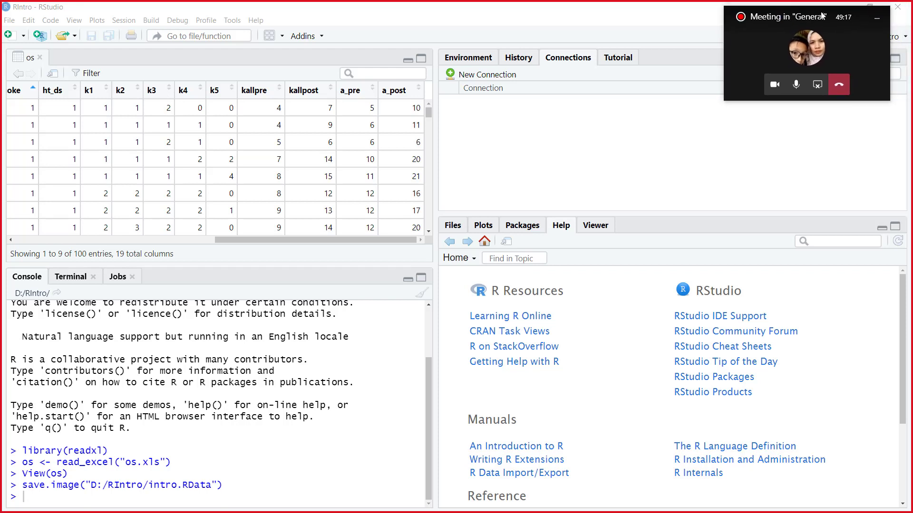
{"action": "left_click", "coordinate": [876, 23]}
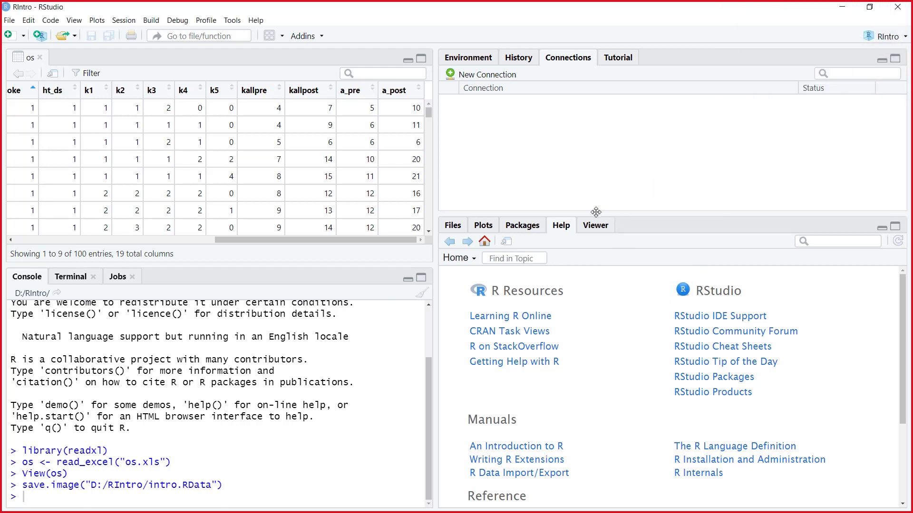
{"action": "left_click", "coordinate": [594, 226]}
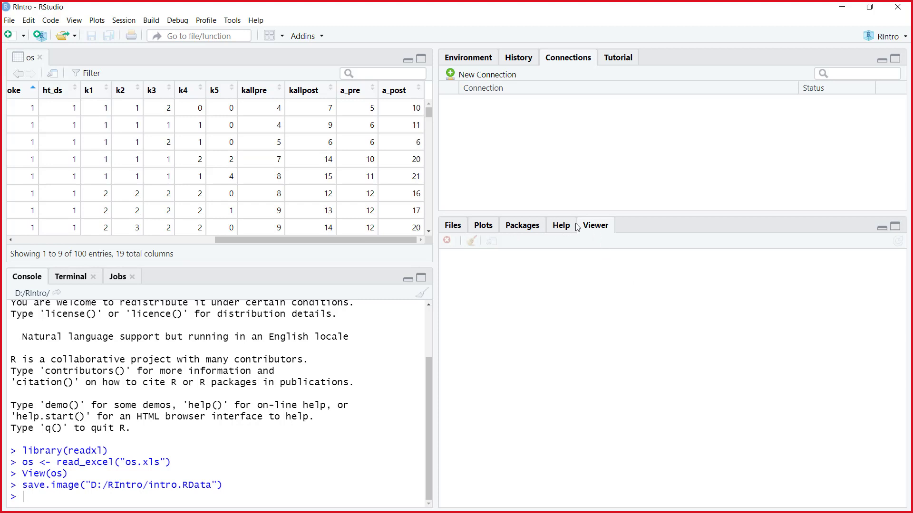
{"action": "left_click", "coordinate": [458, 227]}
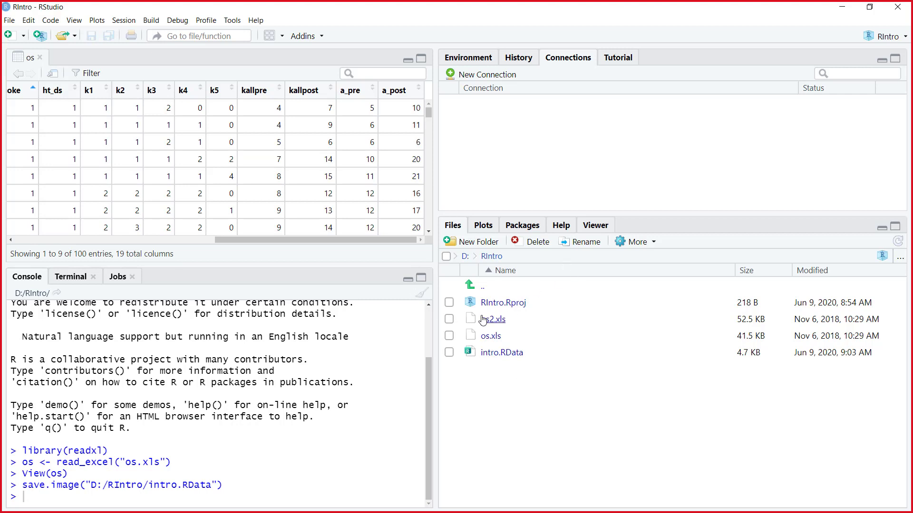
Minimize RStudio, switch to Adobe Acrobat and open the recent file S1 Descriptive Statistics (2018) (1).pdf
{"action": "left_click", "coordinate": [848, 10]}
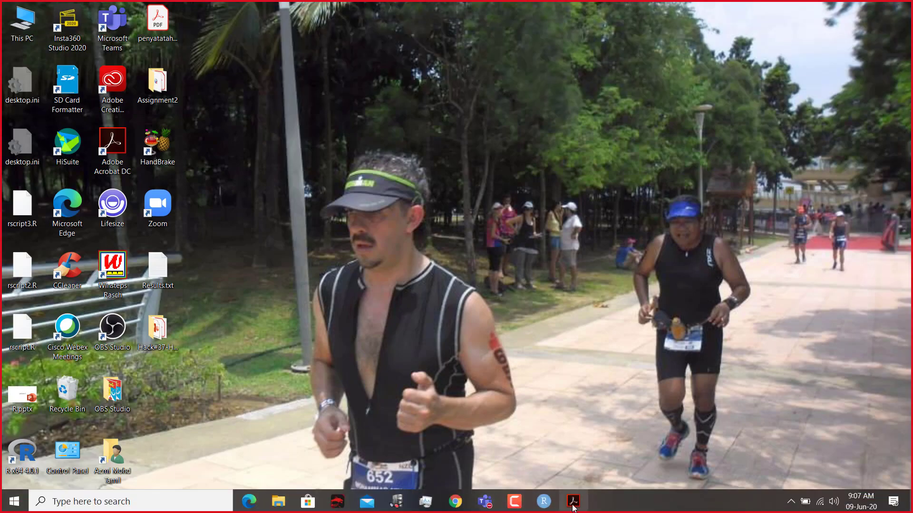
{"action": "left_click", "coordinate": [572, 502]}
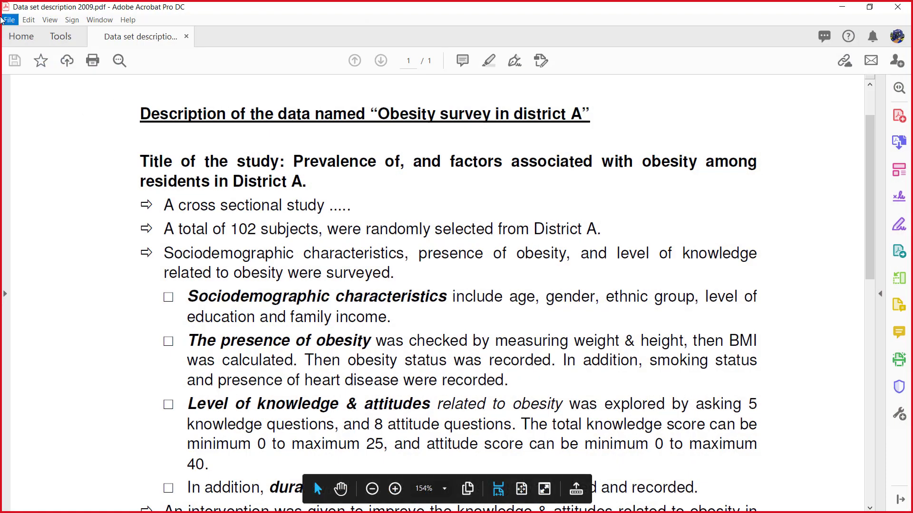
{"action": "left_click", "coordinate": [2, 20]}
{"action": "mouse_move", "coordinate": [82, 73]}
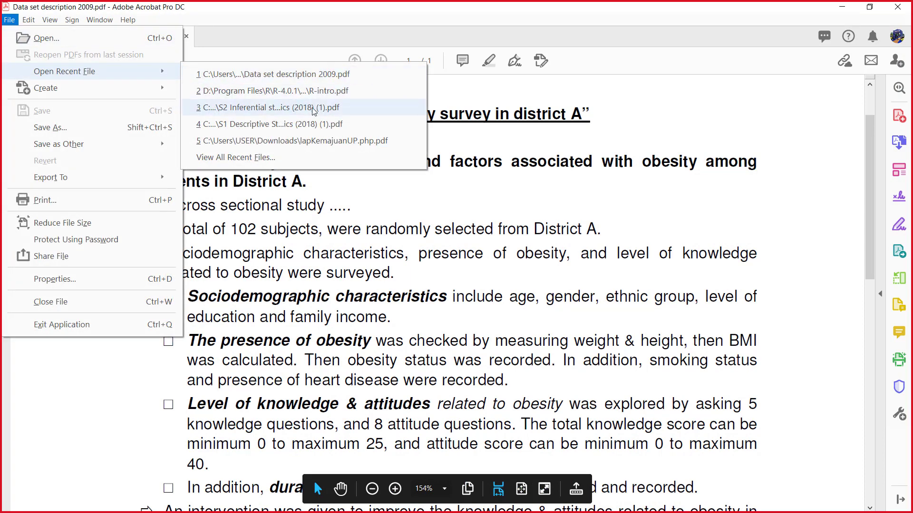
{"action": "left_click", "coordinate": [333, 124]}
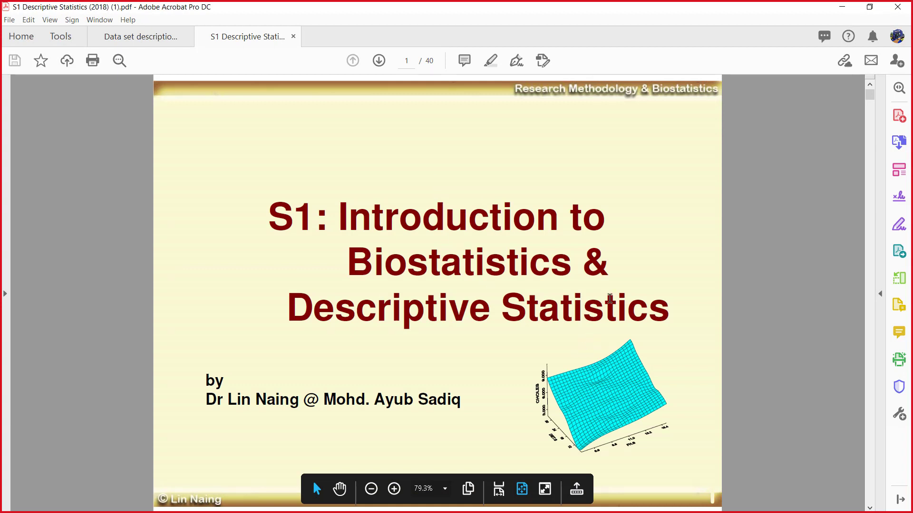
Display the Descriptive Statistics slides in full screen and advance to the "What is Statistics ?" slide
{"action": "left_click", "coordinate": [105, 21]}
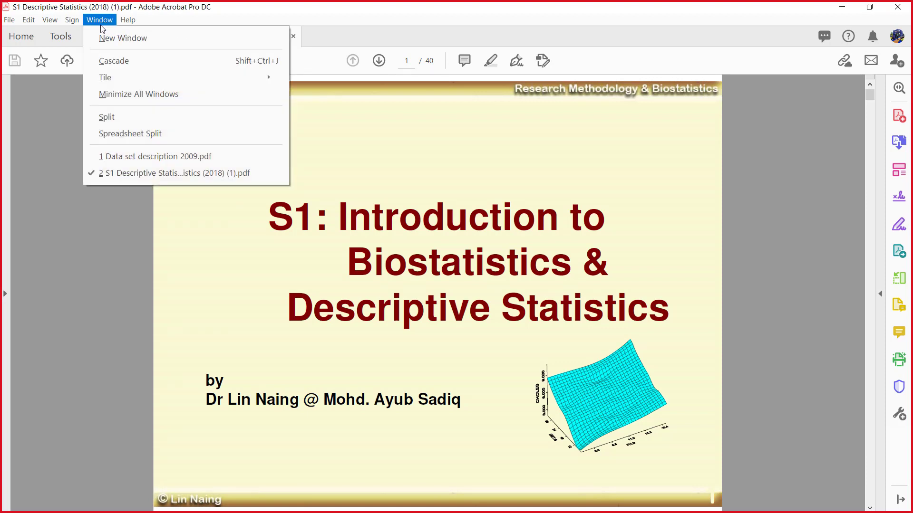
{"action": "mouse_move", "coordinate": [70, 25]}
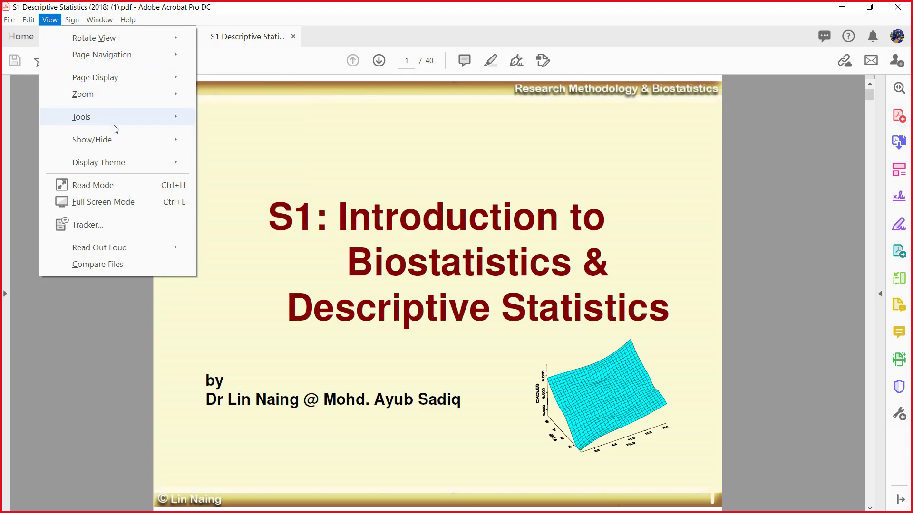
{"action": "left_click", "coordinate": [135, 201]}
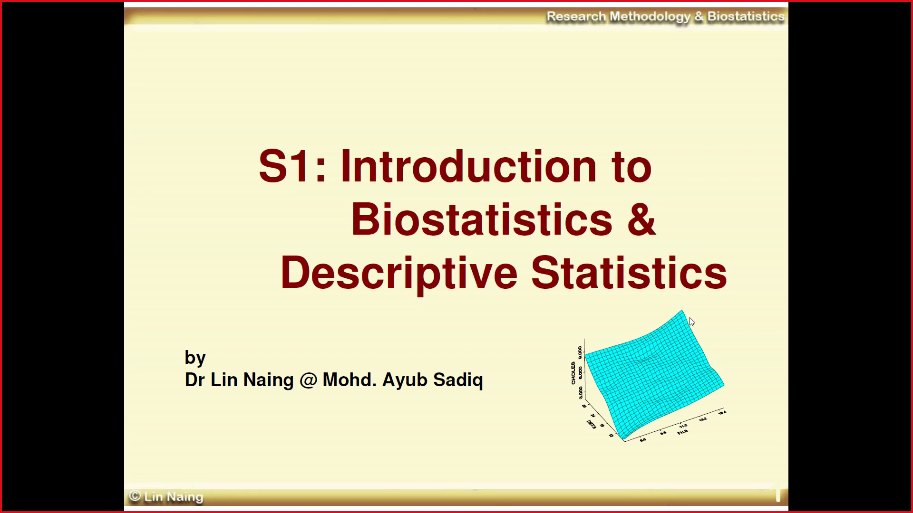
{"action": "left_click", "coordinate": [690, 318]}
{"action": "left_click", "coordinate": [691, 321]}
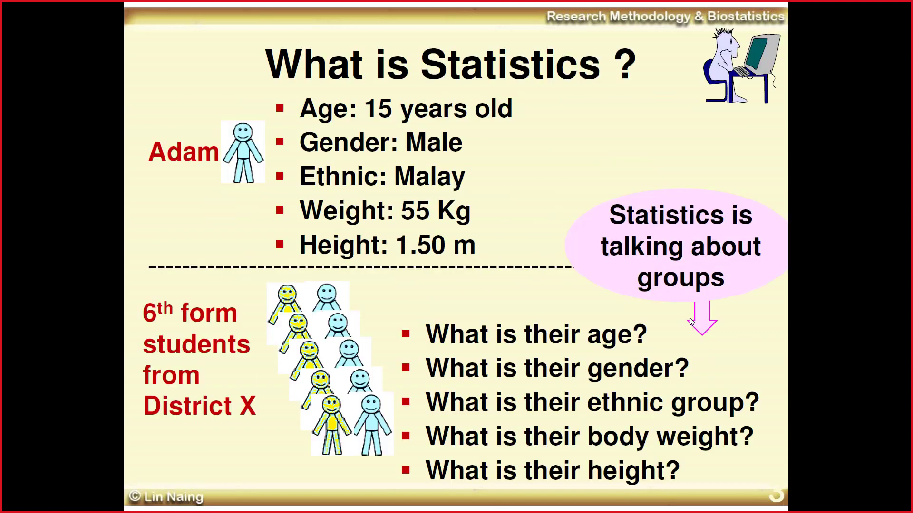
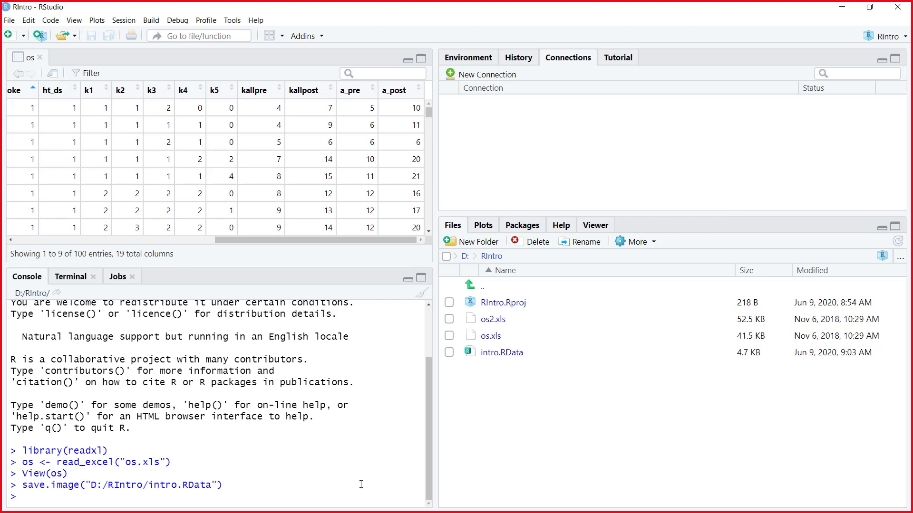
Compute the mean of the age variable in the os data set by running mean(os$age) in the console
{"action": "type", "text": "mean"}
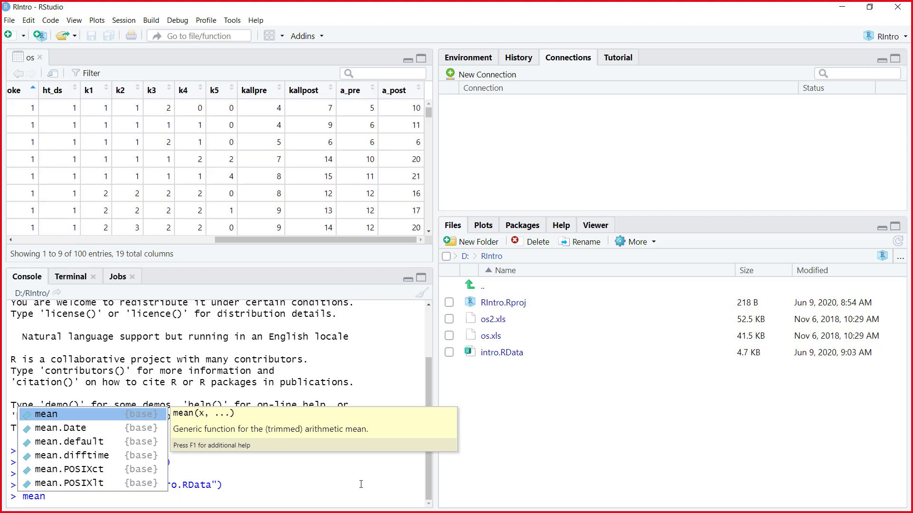
{"action": "type", "text": "("}
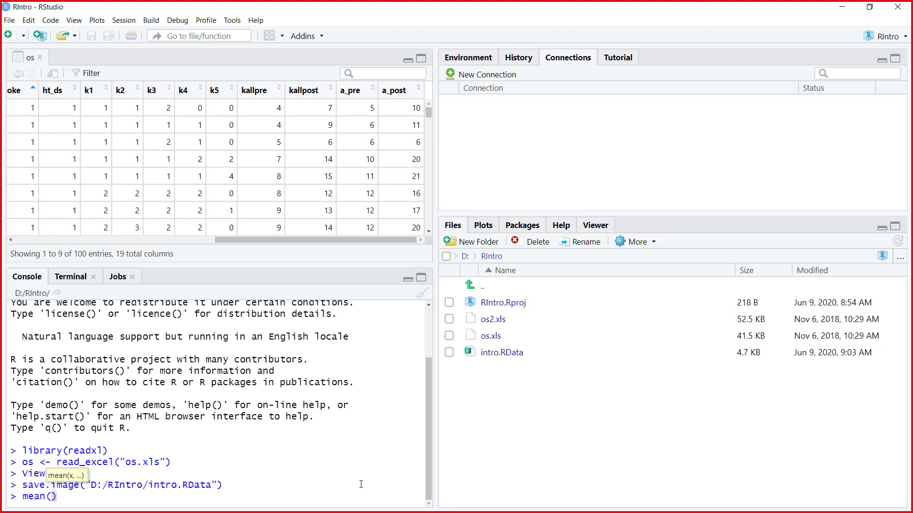
{"action": "left_click", "coordinate": [478, 56]}
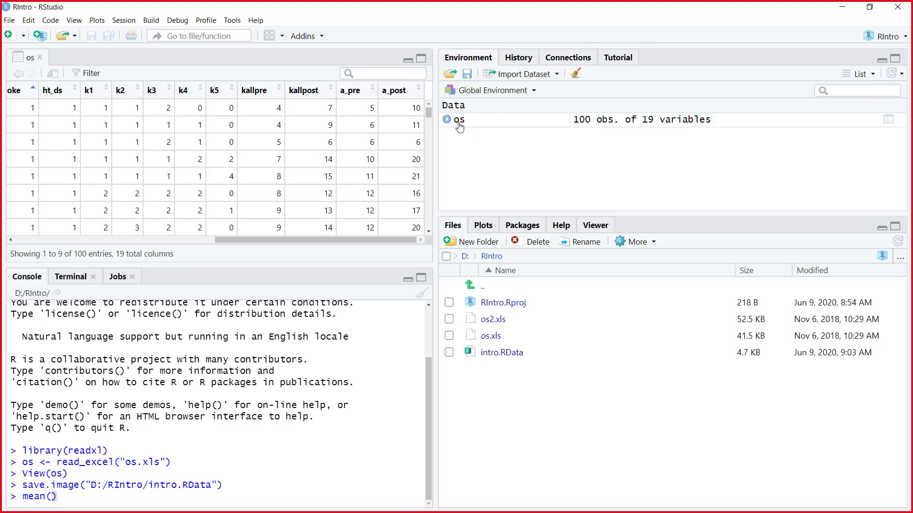
{"action": "mouse_move", "coordinate": [460, 126]}
{"action": "type", "text": "os$"}
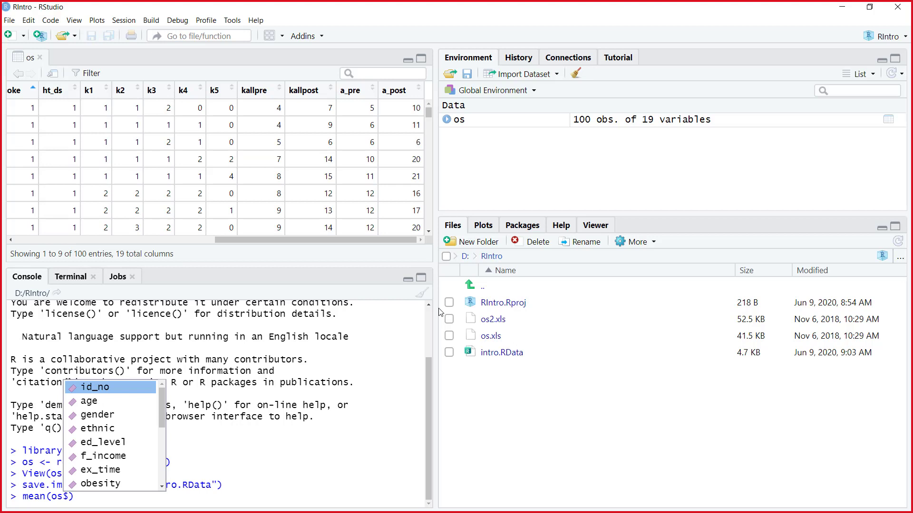
{"action": "left_click", "coordinate": [99, 403]}
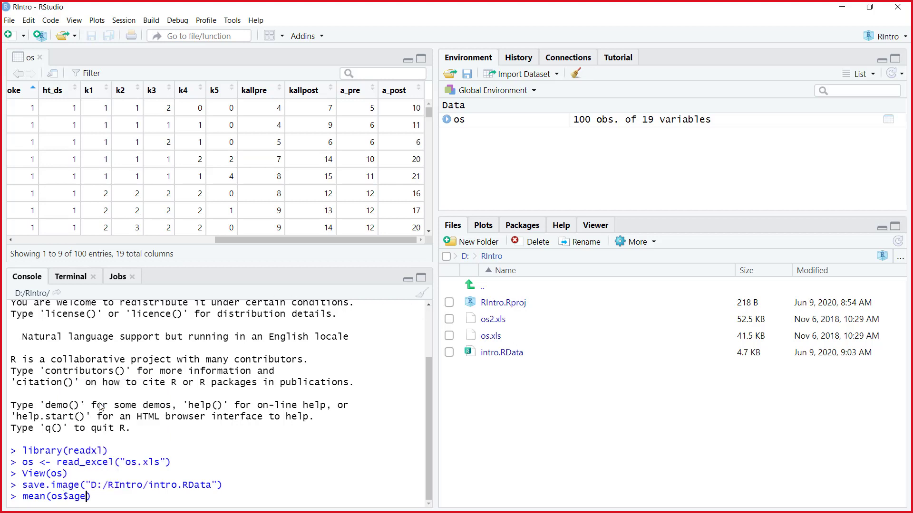
{"action": "left_click", "coordinate": [106, 498]}
{"action": "key", "text": "Return"}
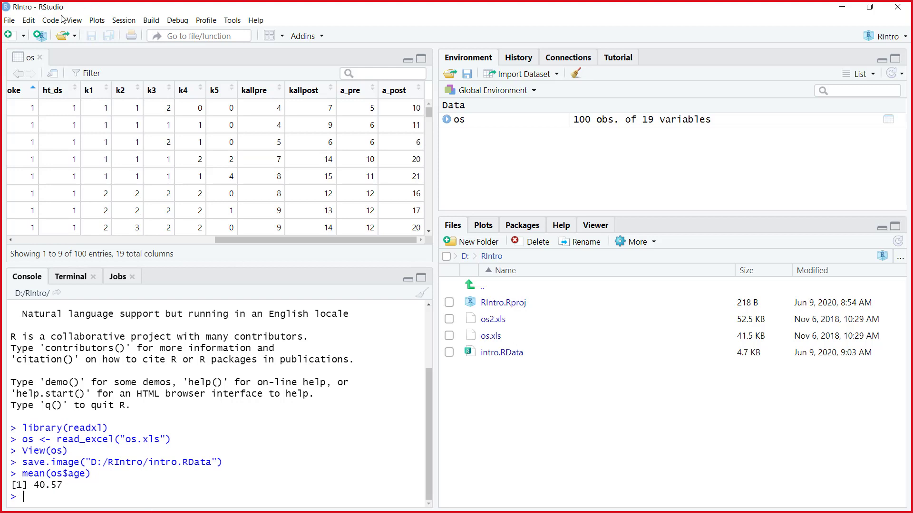
{"action": "left_click", "coordinate": [9, 20]}
{"action": "mouse_move", "coordinate": [21, 26]}
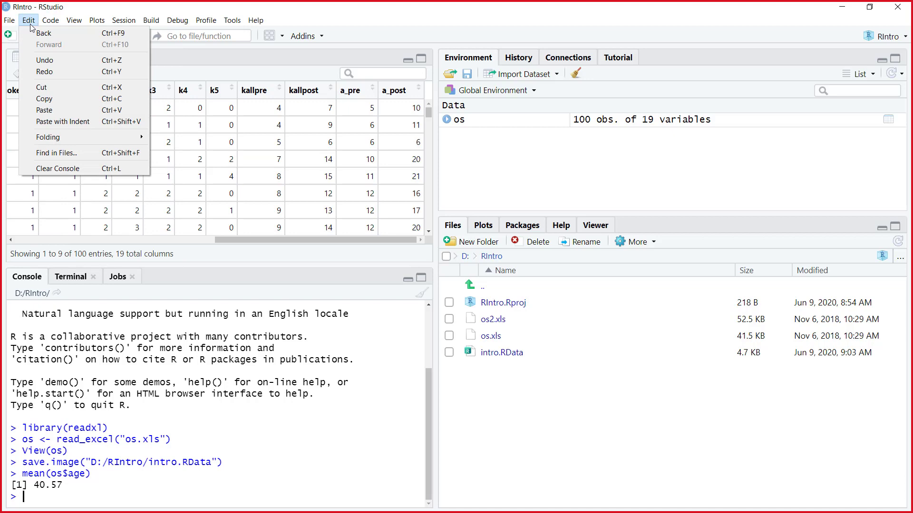
{"action": "mouse_move", "coordinate": [51, 22]}
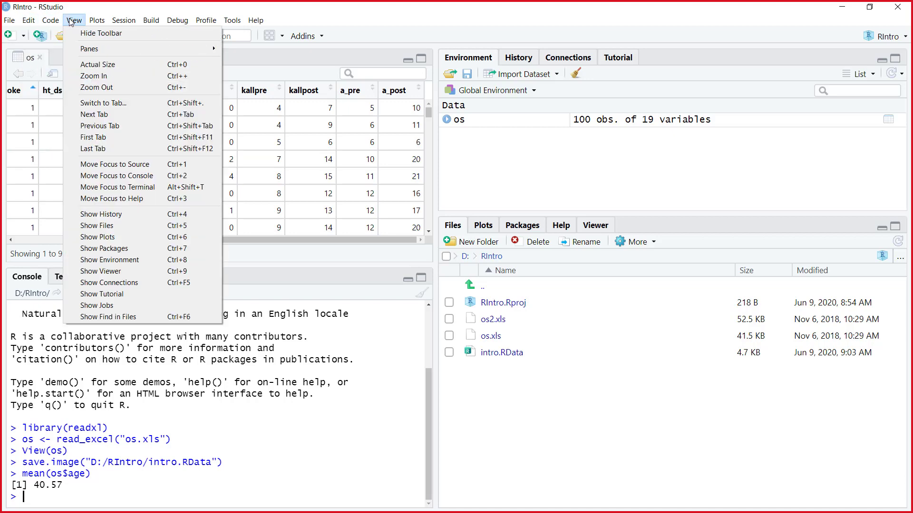
{"action": "mouse_move", "coordinate": [119, 28]}
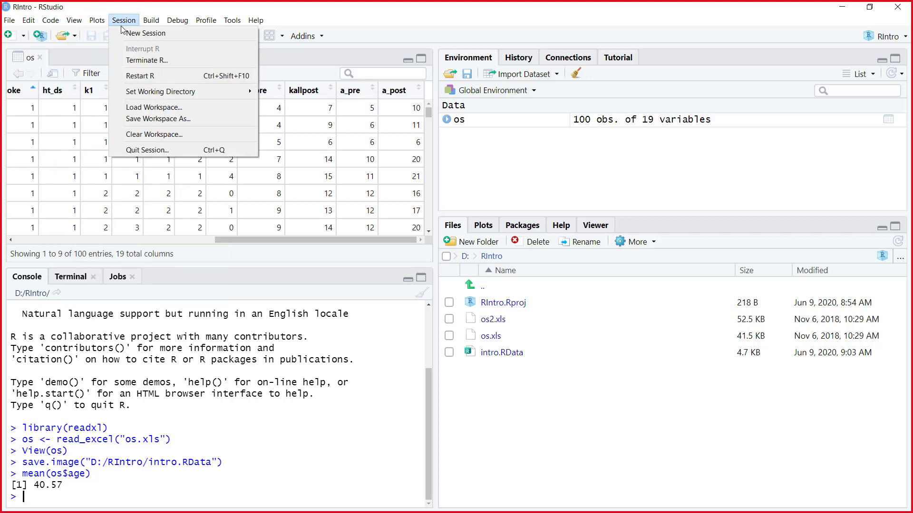
{"action": "mouse_move", "coordinate": [181, 28]}
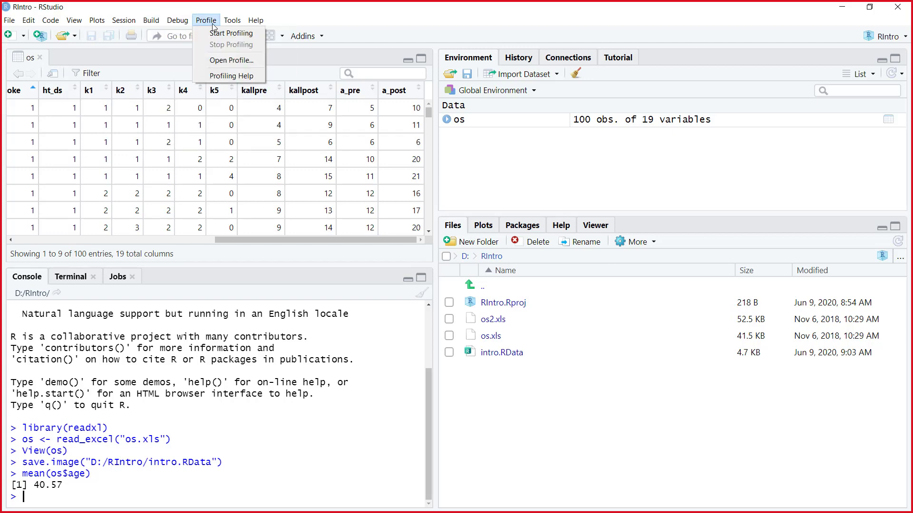
{"action": "mouse_move", "coordinate": [221, 26]}
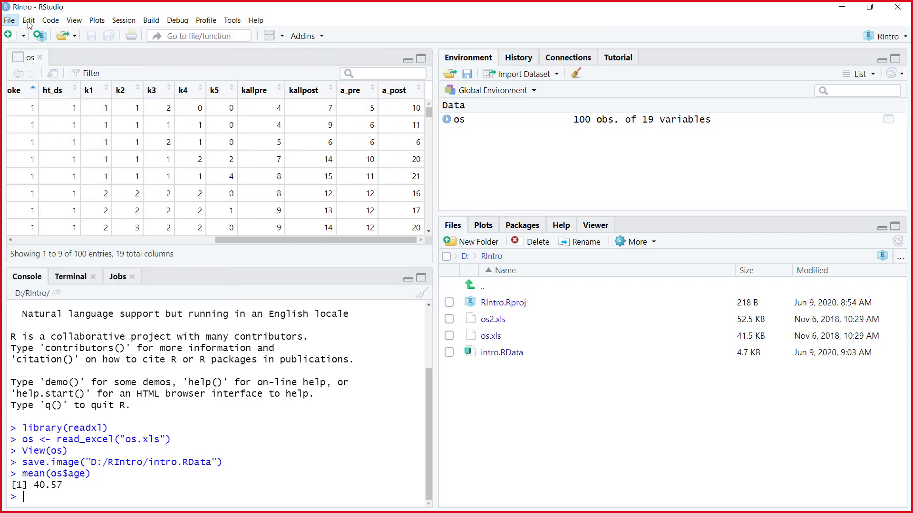
{"action": "left_click", "coordinate": [371, 14]}
Run mode(os$age) in the console on the age variable of the os data set
{"action": "type", "text": "mode"}
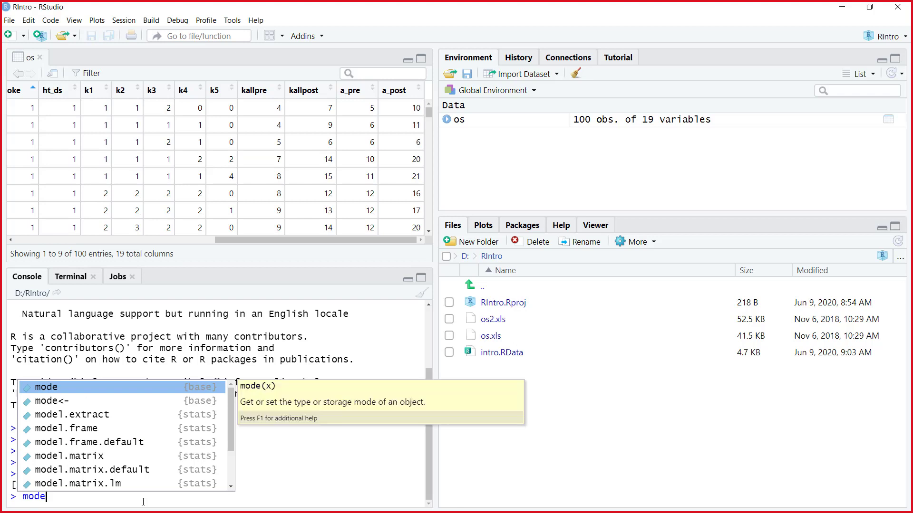
{"action": "type", "text": "("}
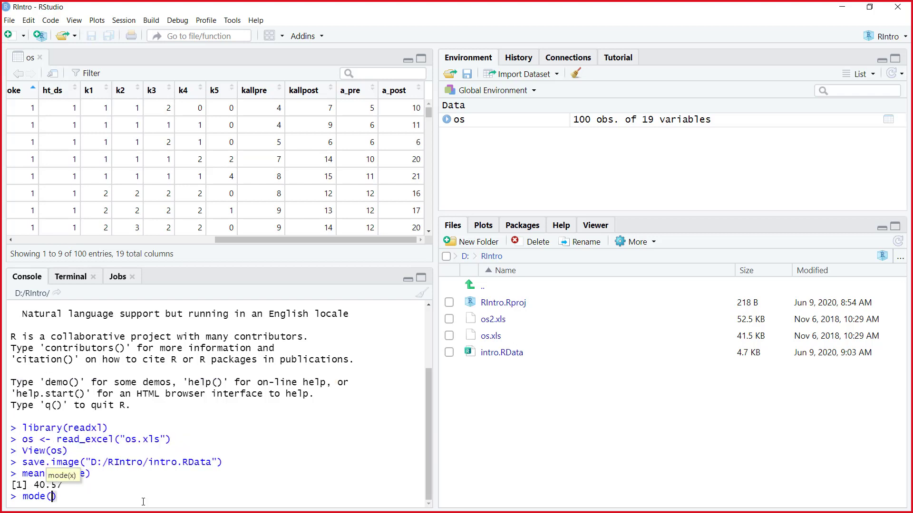
{"action": "type", "text": "os$"}
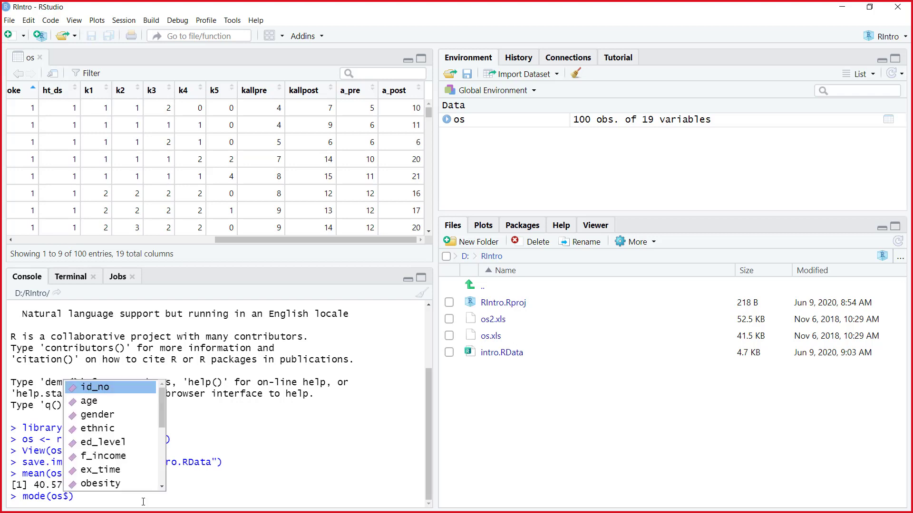
{"action": "left_click", "coordinate": [115, 399]}
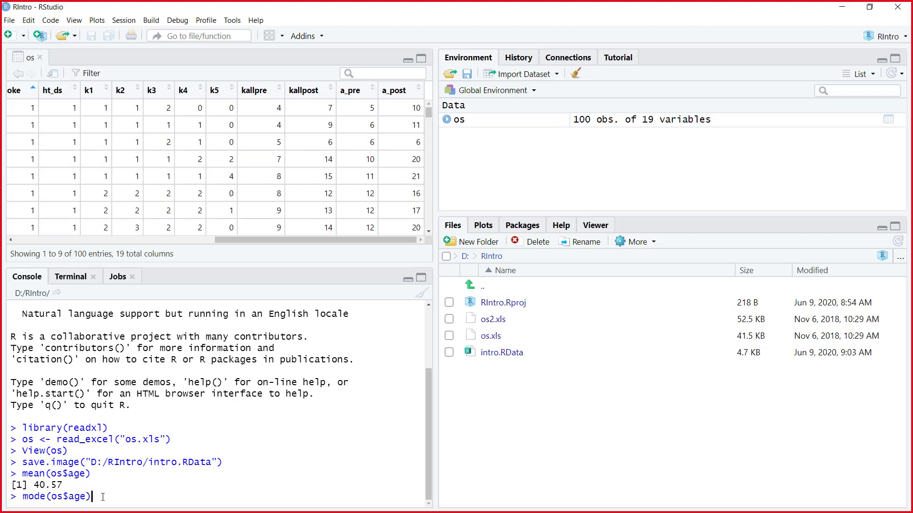
{"action": "key", "text": "Return"}
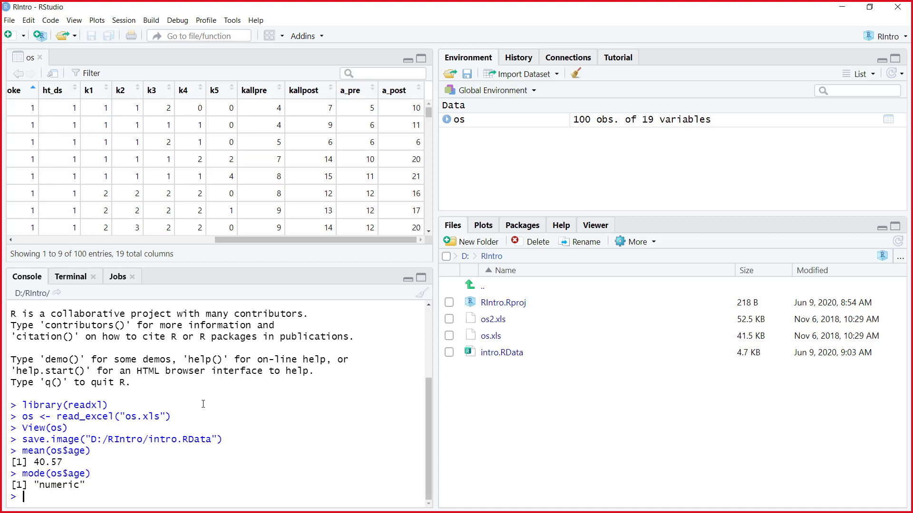
Compute the median of the age variable by running median(os$age) in the console
{"action": "type", "text": "median"}
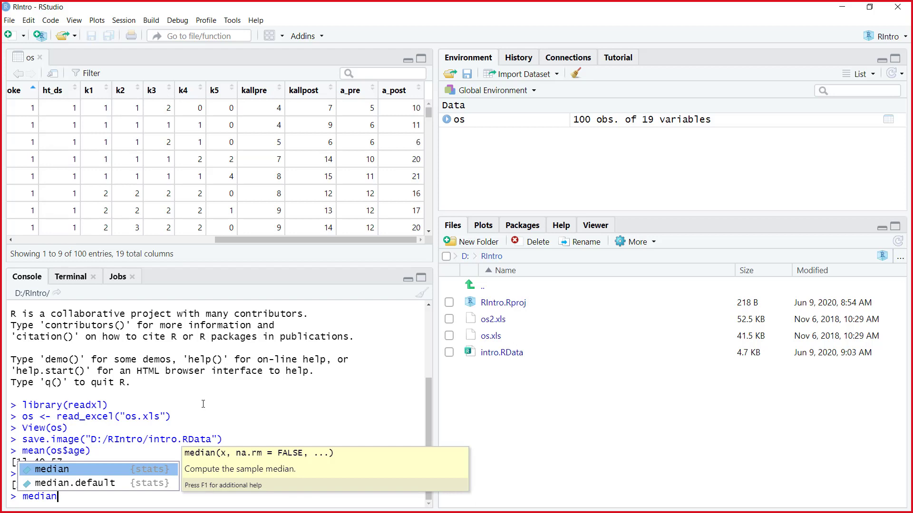
{"action": "key", "text": "Return"}
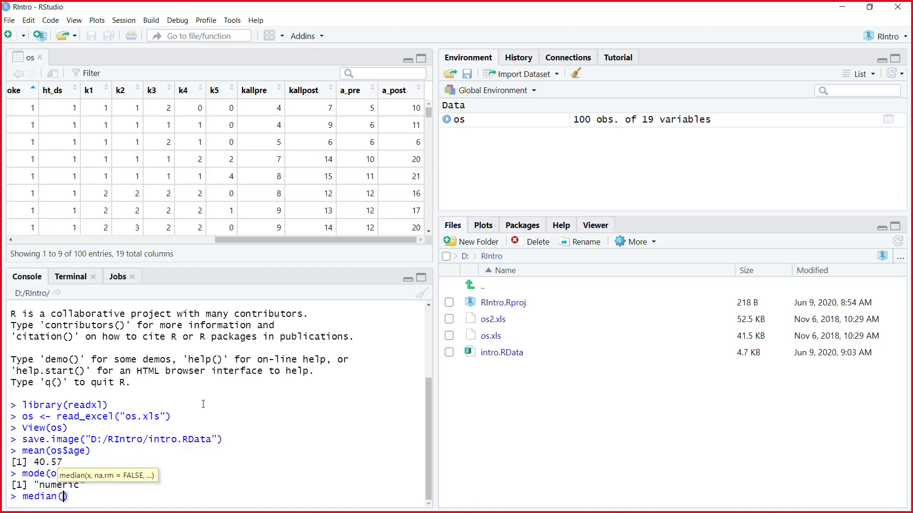
{"action": "type", "text": "os$"}
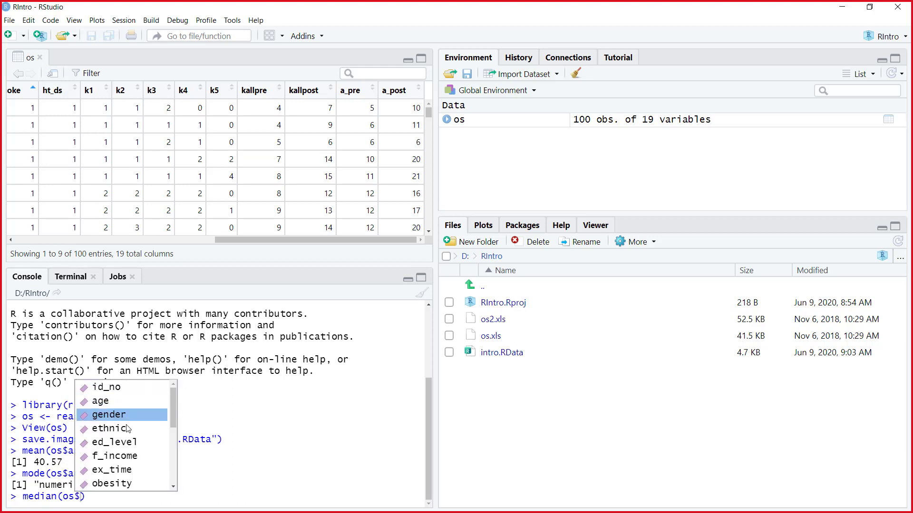
{"action": "left_click", "coordinate": [122, 407]}
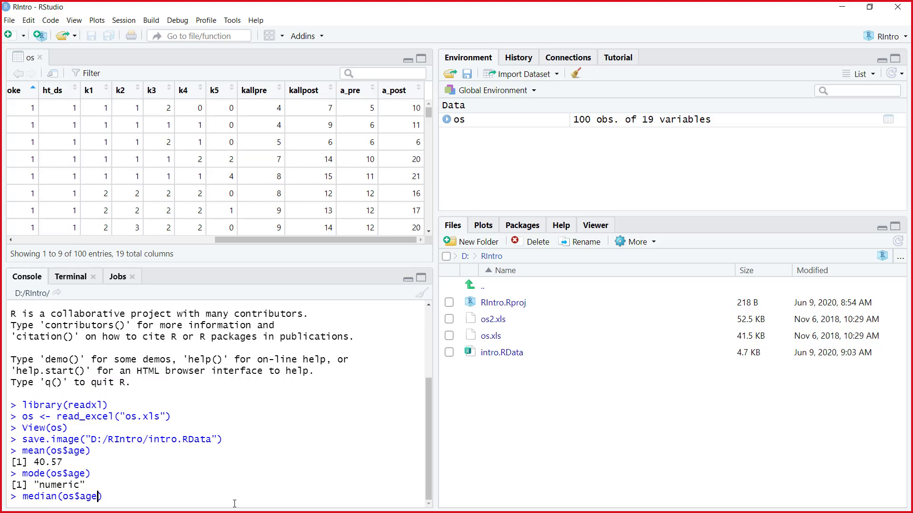
{"action": "left_click", "coordinate": [168, 495]}
{"action": "key", "text": "Return"}
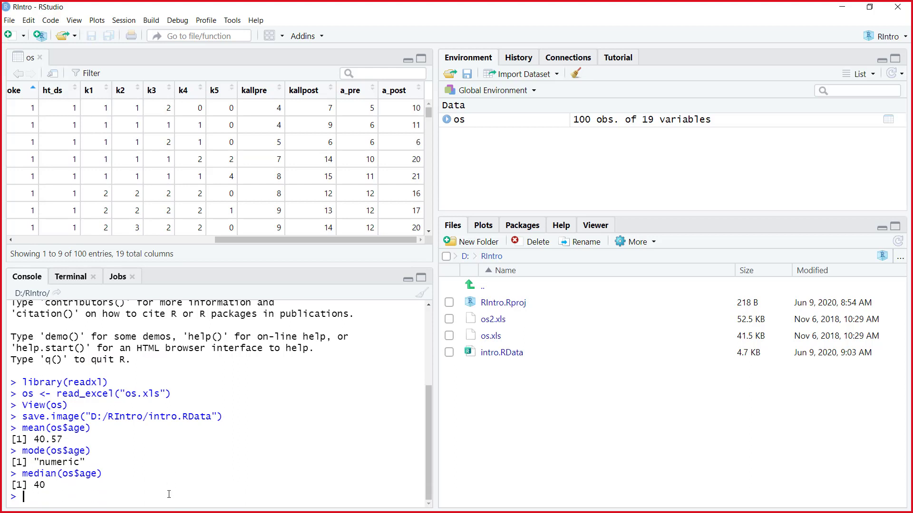
Compute the standard deviation of age by running sd(os$age) in the console
{"action": "type", "text": "sd("}
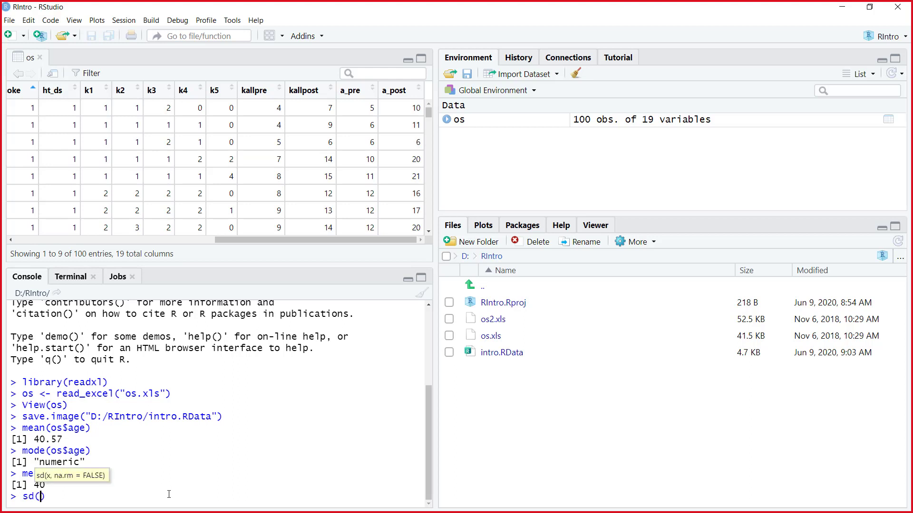
{"action": "type", "text": "os$"}
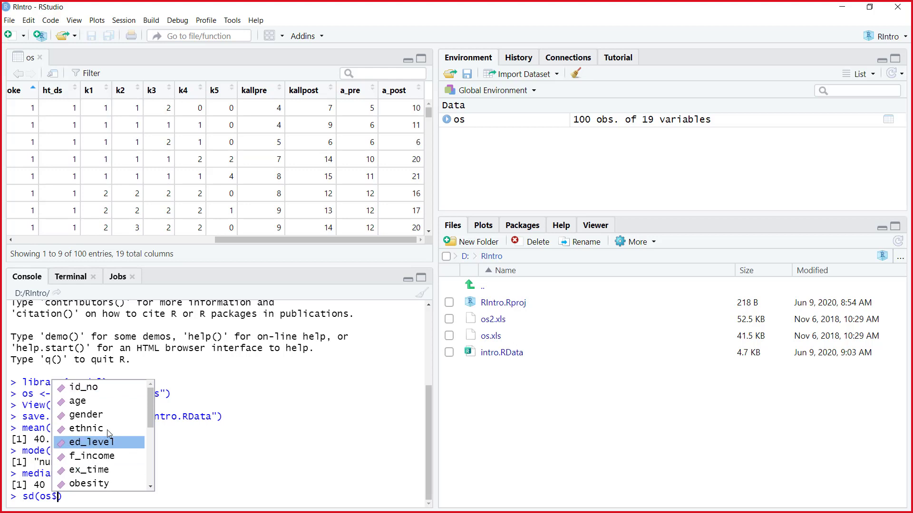
{"action": "left_click", "coordinate": [79, 401]}
{"action": "left_click", "coordinate": [118, 502]}
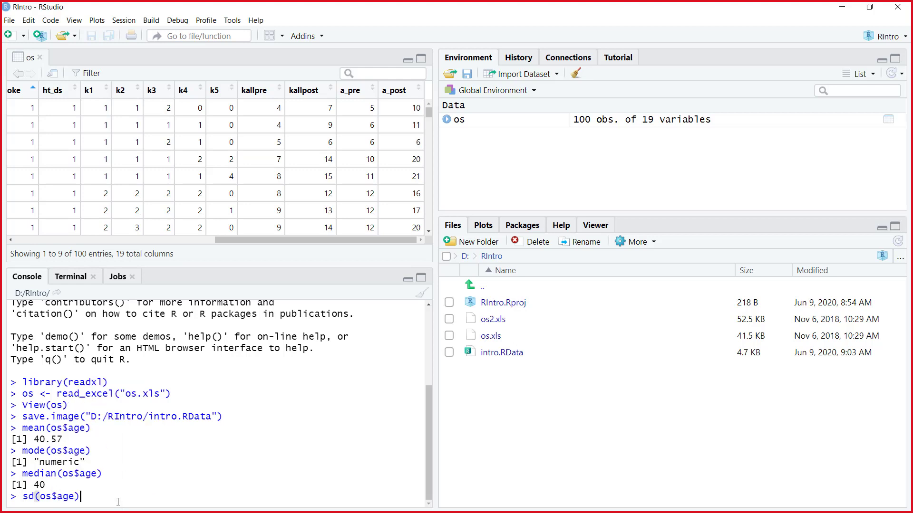
{"action": "key", "text": "Return"}
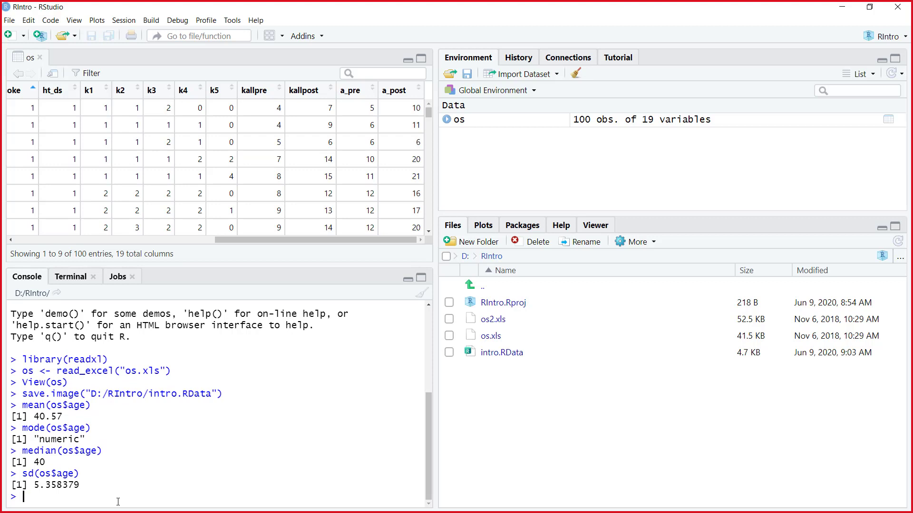
Compute the variance of age by running var(os$age) in the console
{"action": "type", "text": "var"}
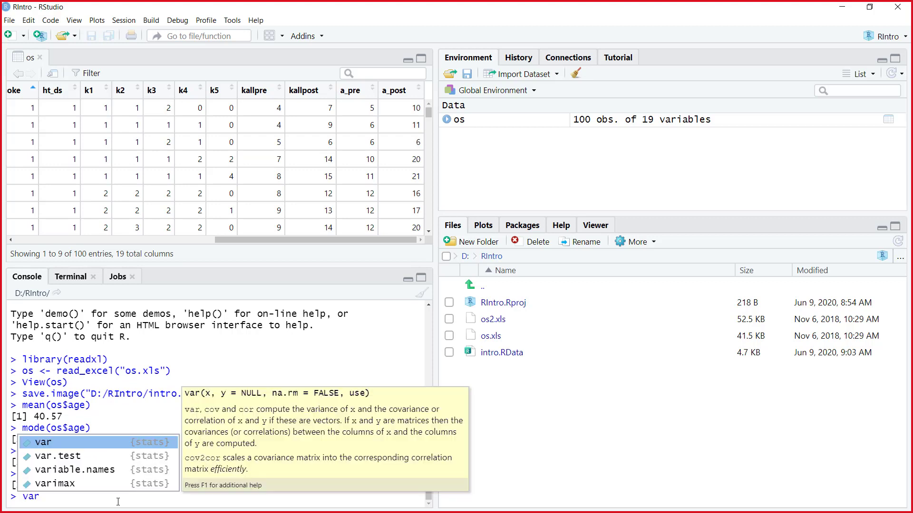
{"action": "type", "text": "("}
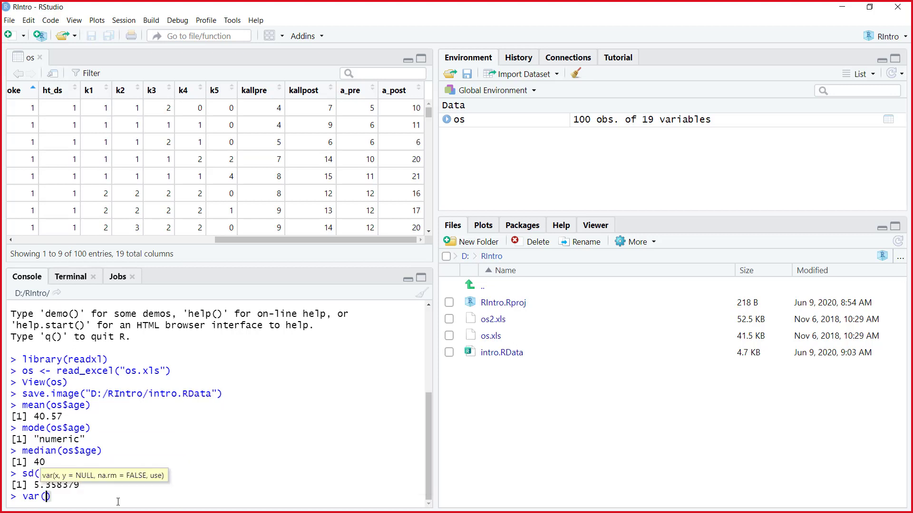
{"action": "type", "text": "os$"}
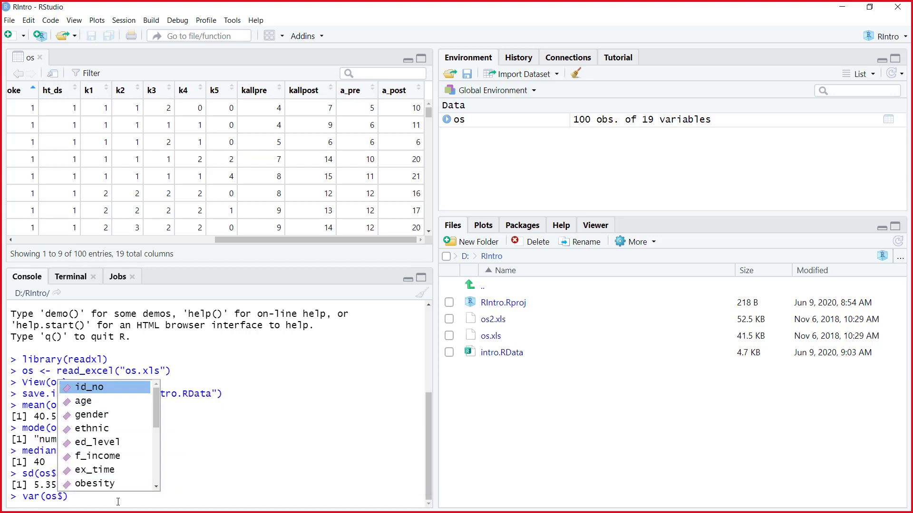
{"action": "left_click", "coordinate": [106, 395]}
{"action": "left_click", "coordinate": [144, 496]}
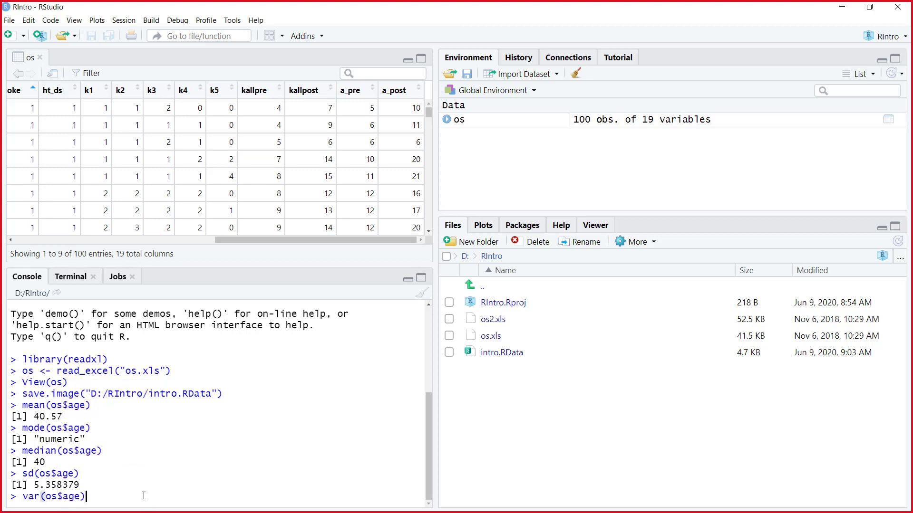
{"action": "key", "text": "Return"}
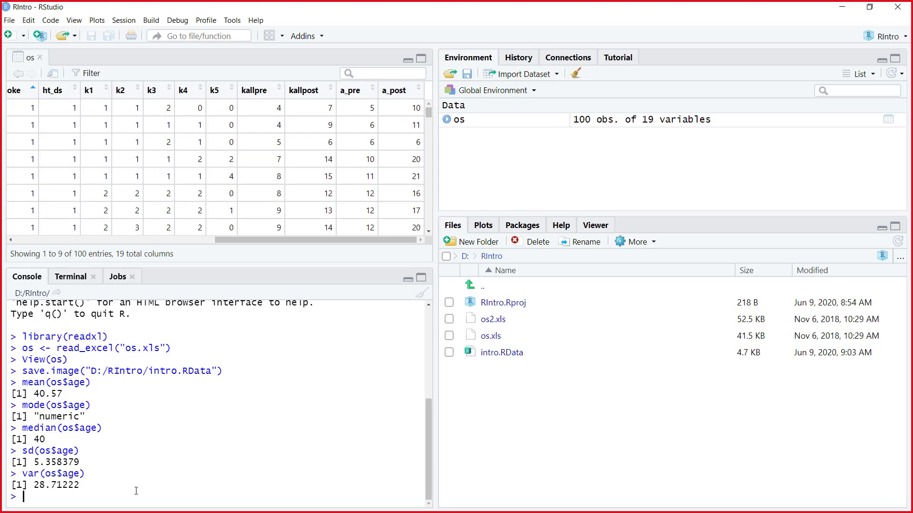
Compute the interquartile range of age by running IQR(os$age) in the console
{"action": "type", "text": "IQR("}
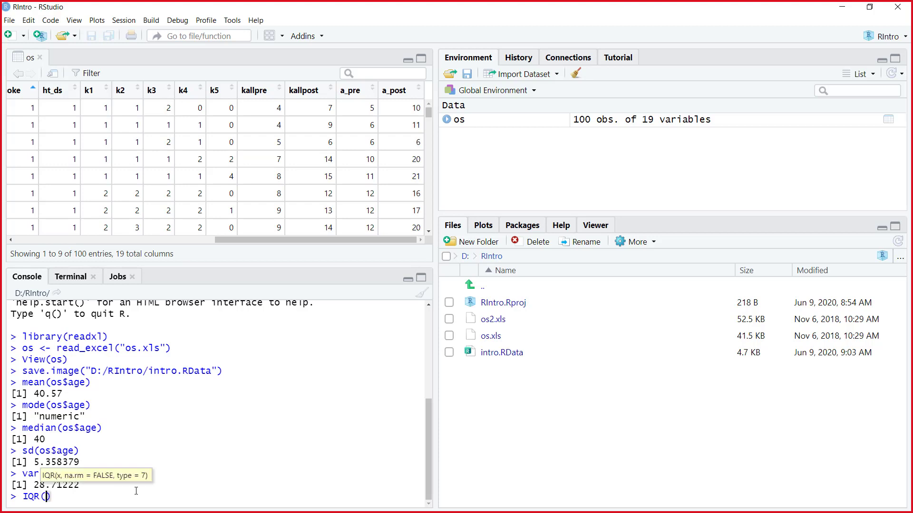
{"action": "type", "text": "os$"}
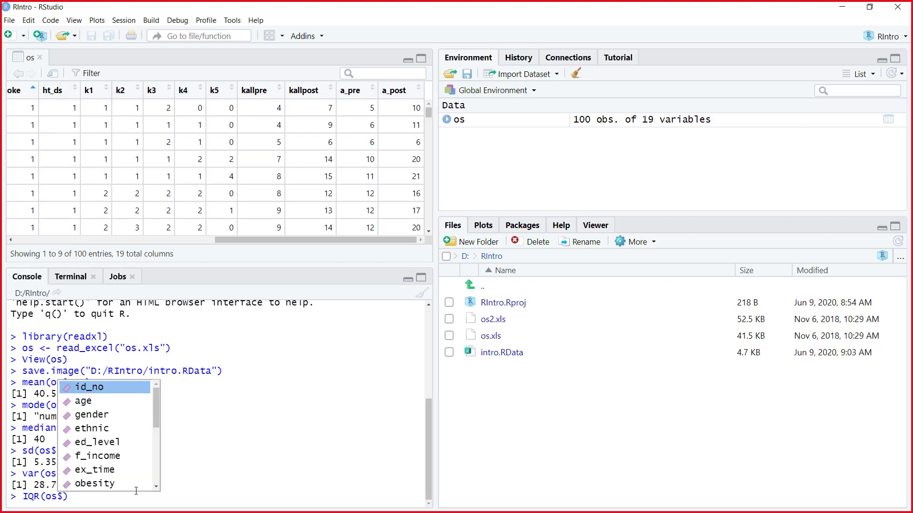
{"action": "left_click", "coordinate": [101, 400]}
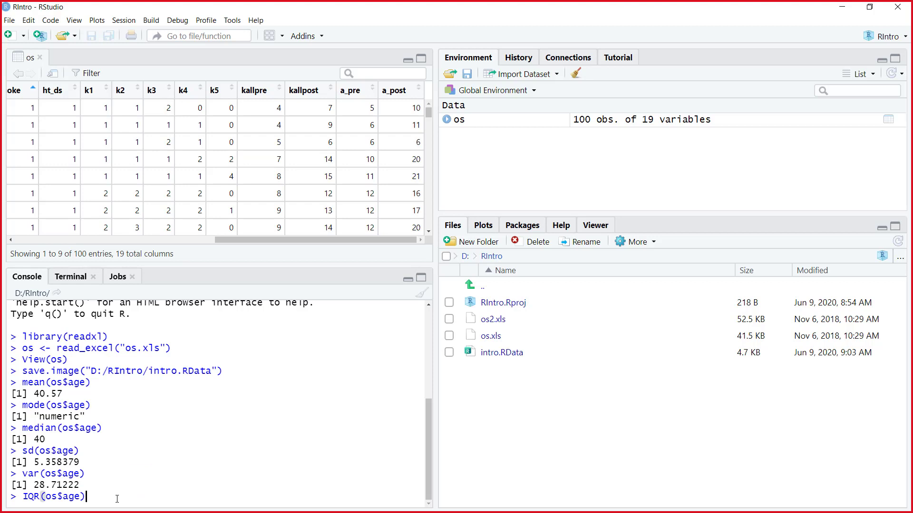
{"action": "key", "text": "Return"}
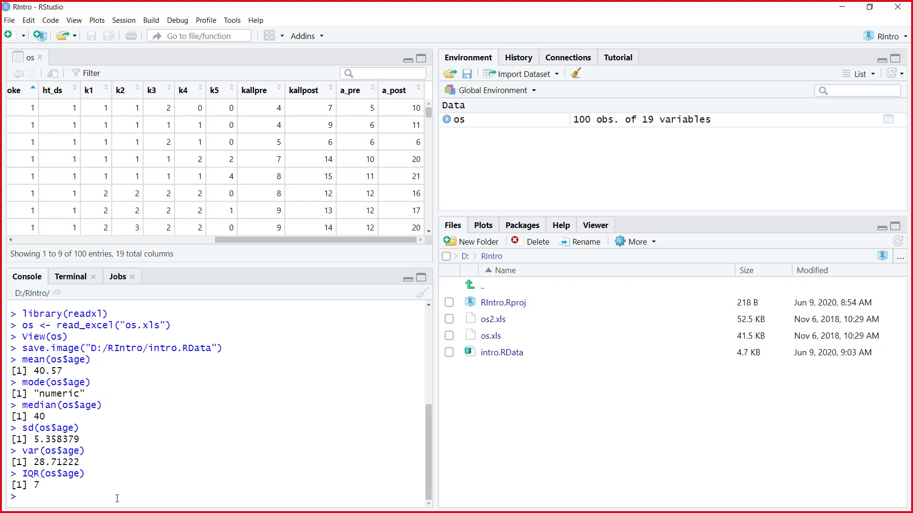
Try to get the 25th percentile of age by running 25th(os$age) in the console
{"action": "type", "text": "25th(os$age)"}
{"action": "key", "text": "Return"}
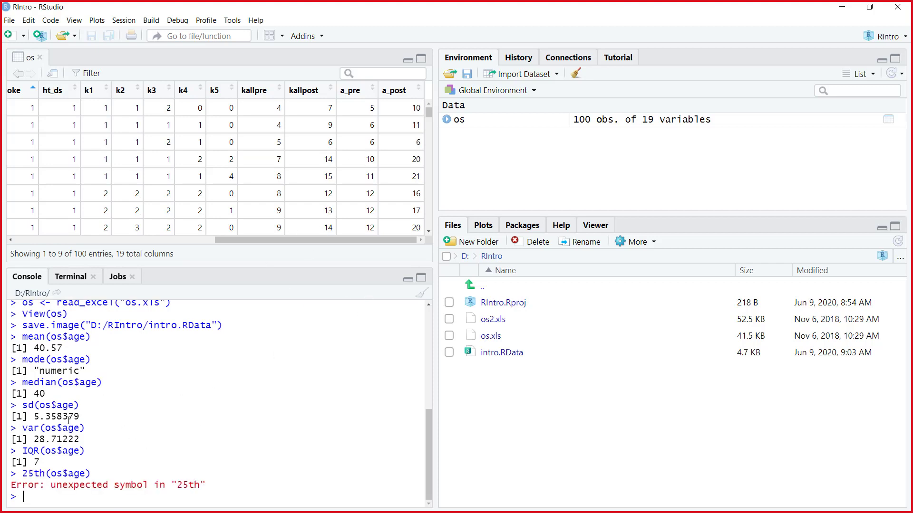
Show the command history and compute the 25th percentile of age by running quantile(os$age,0.25) in the console
{"action": "left_click", "coordinate": [518, 57]}
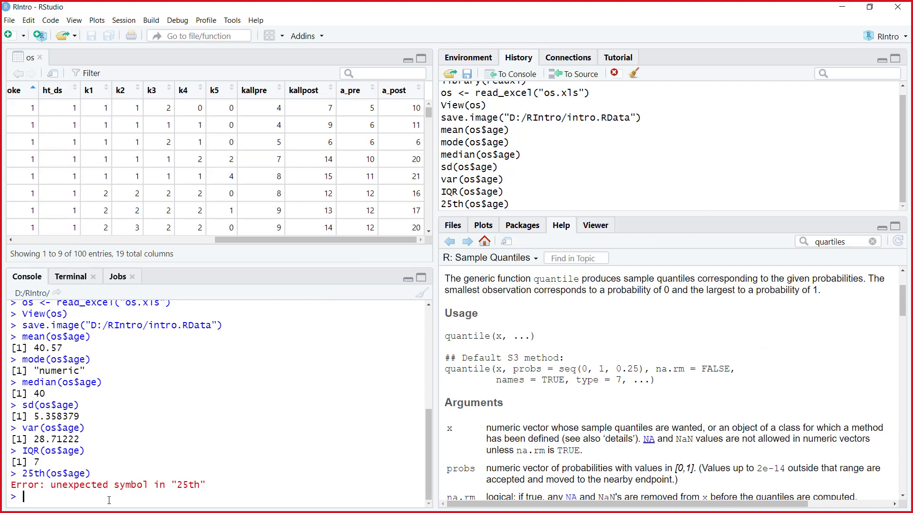
{"action": "type", "text": "quantil"}
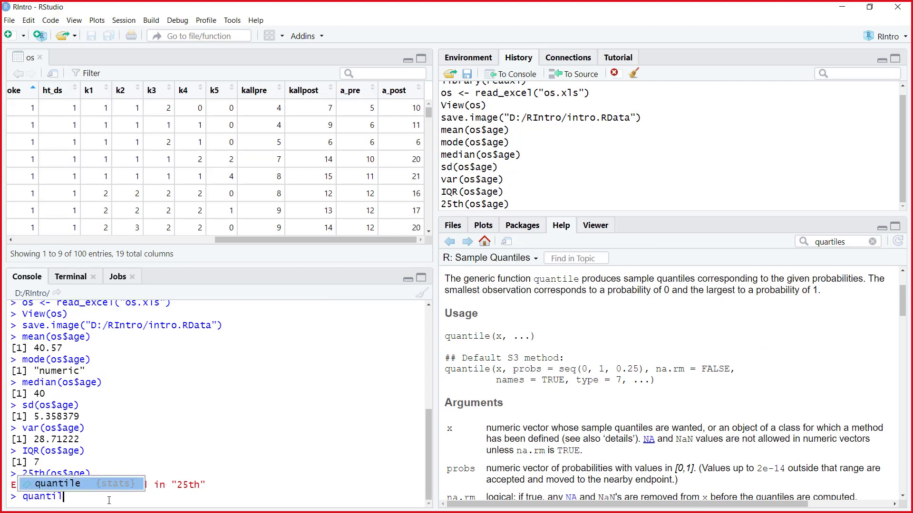
{"action": "type", "text": "e"}
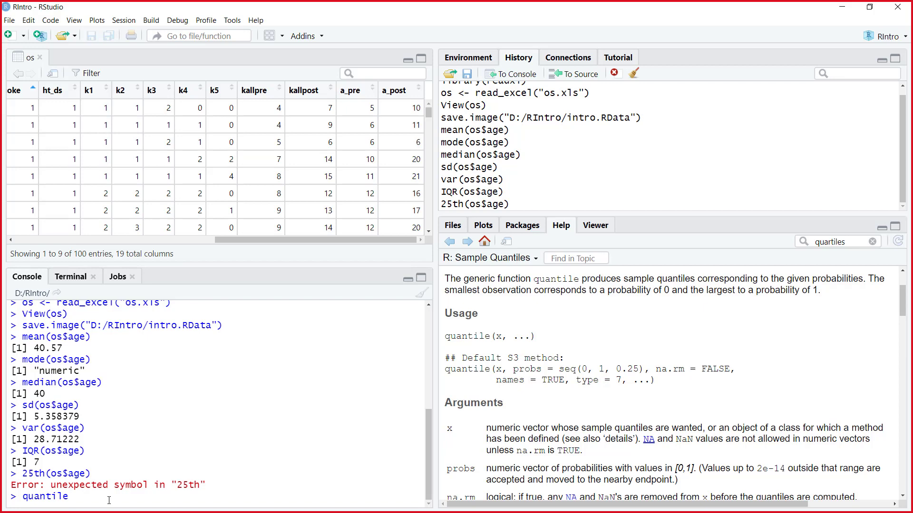
{"action": "type", "text": "("}
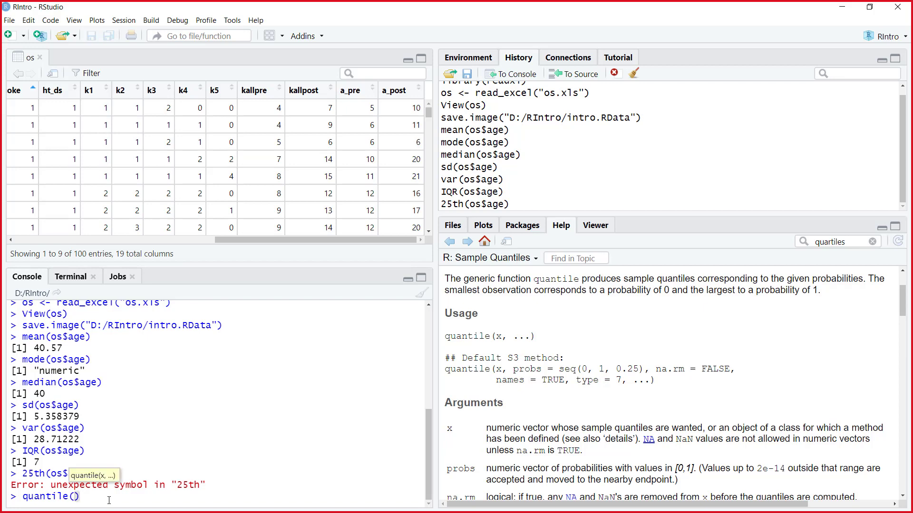
{"action": "type", "text": "os$"}
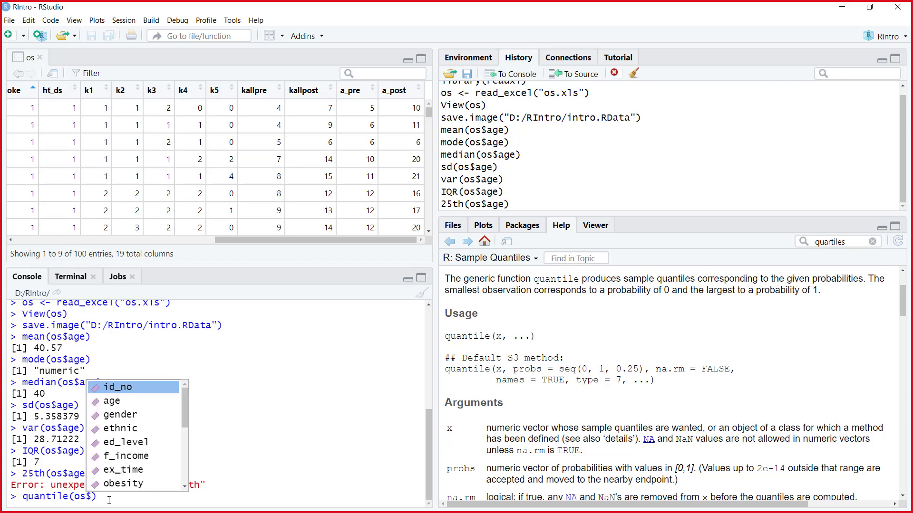
{"action": "double_click", "coordinate": [114, 403]}
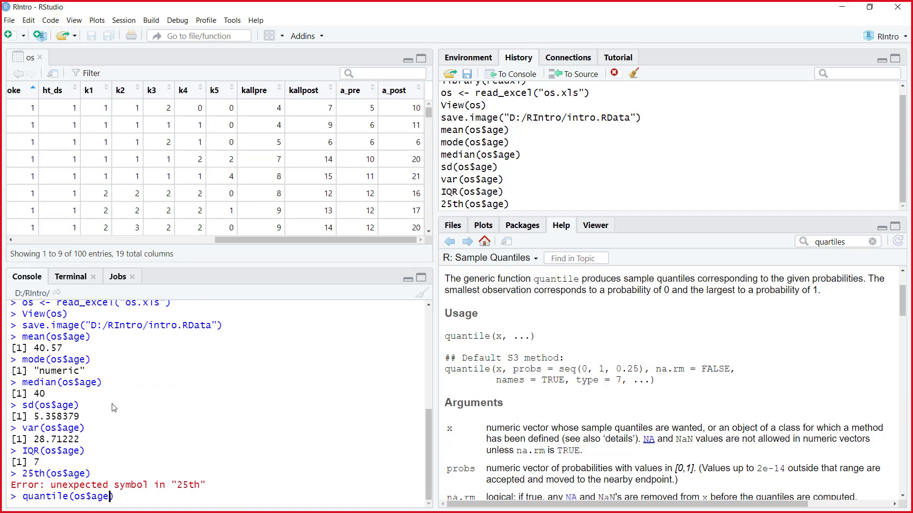
{"action": "type", "text": ",0.25"}
{"action": "key", "text": "Return"}
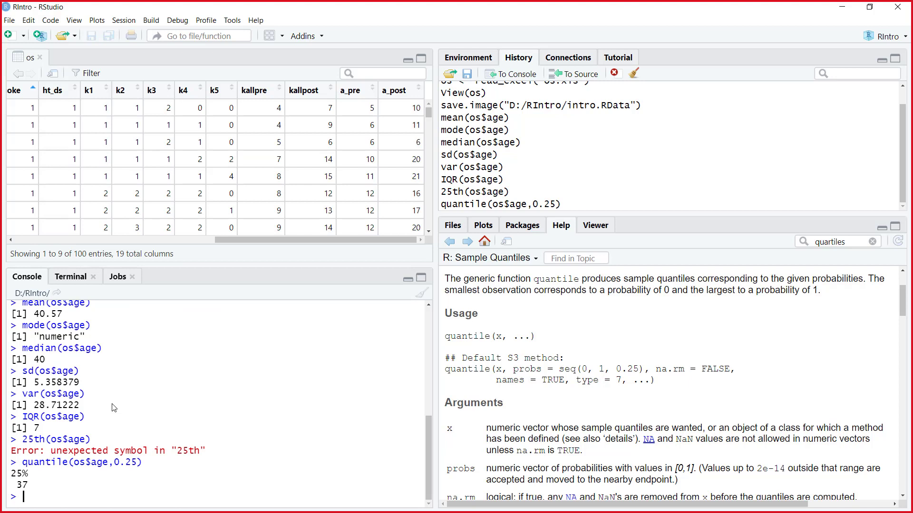
Recall the quantile command and run it as quantile(os$age,0.5) to compute the 50th percentile of age
{"action": "key", "text": "Up"}
{"action": "key", "text": "Left"}
{"action": "key", "text": "Left"}
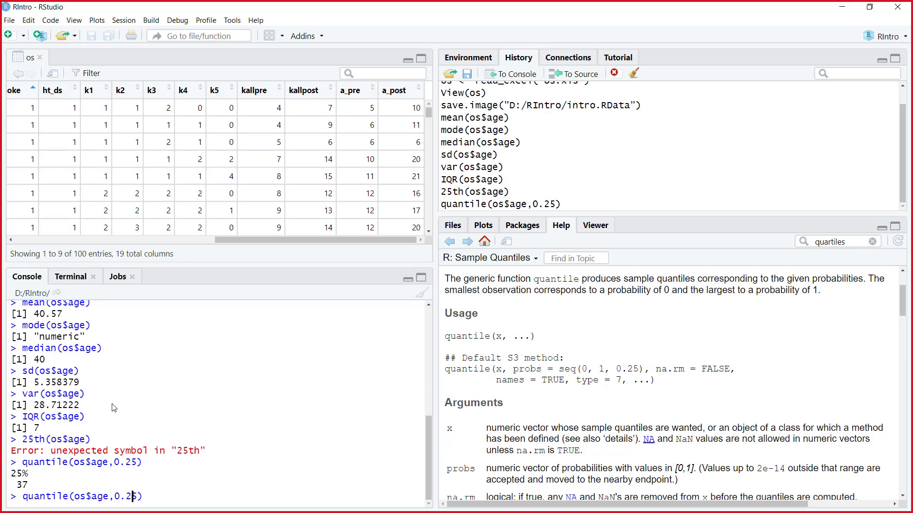
{"action": "key", "text": "BackSpace"}
{"action": "key", "text": "Return"}
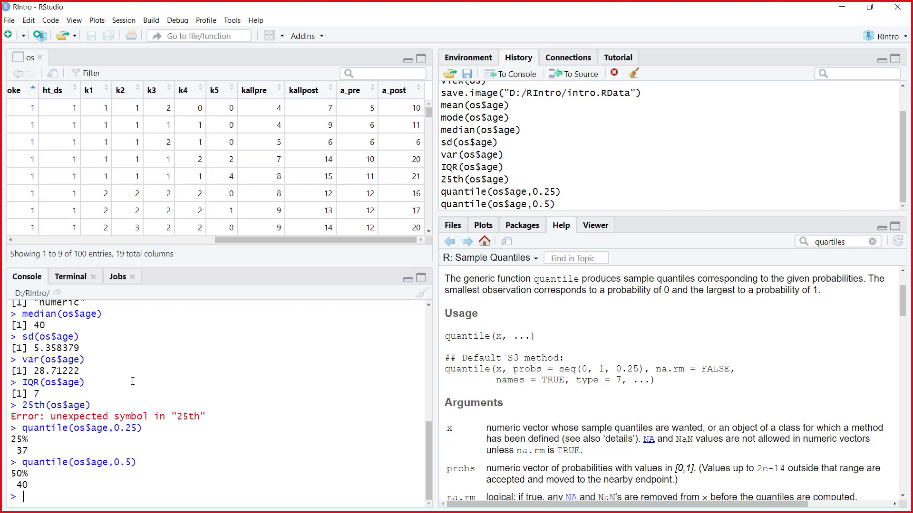
Recall the quantile command and run it as quantile(os$age,0.75) to compute the 75th percentile of age
{"action": "key", "text": "Up"}
{"action": "key", "text": "Left"}
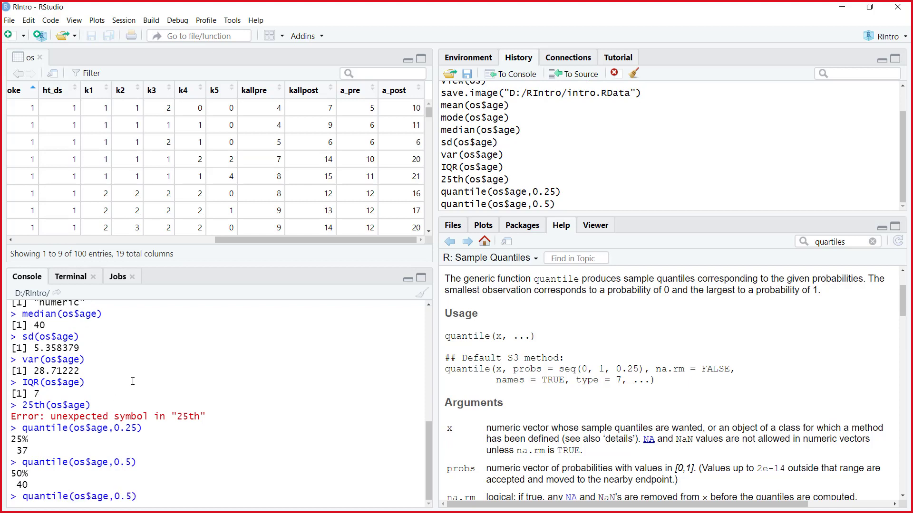
{"action": "key", "text": "Left"}
{"action": "key", "text": "Right"}
{"action": "key", "text": "Left"}
{"action": "type", "text": "7"}
{"action": "key", "text": "Right"}
{"action": "key", "text": "Right"}
{"action": "key", "text": "Return"}
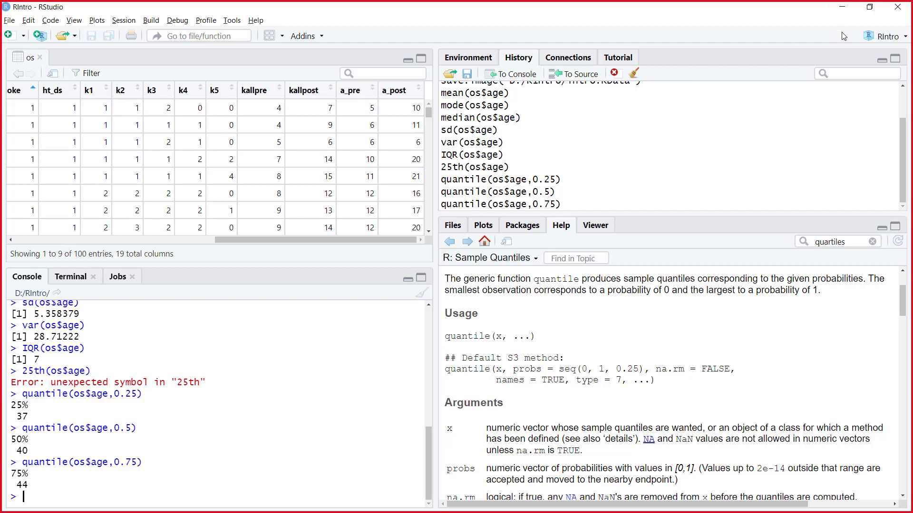
Check the attach example in the descriptive statistics PDF and run attach(os) in the RStudio console
{"action": "key", "text": "alt+Tab"}
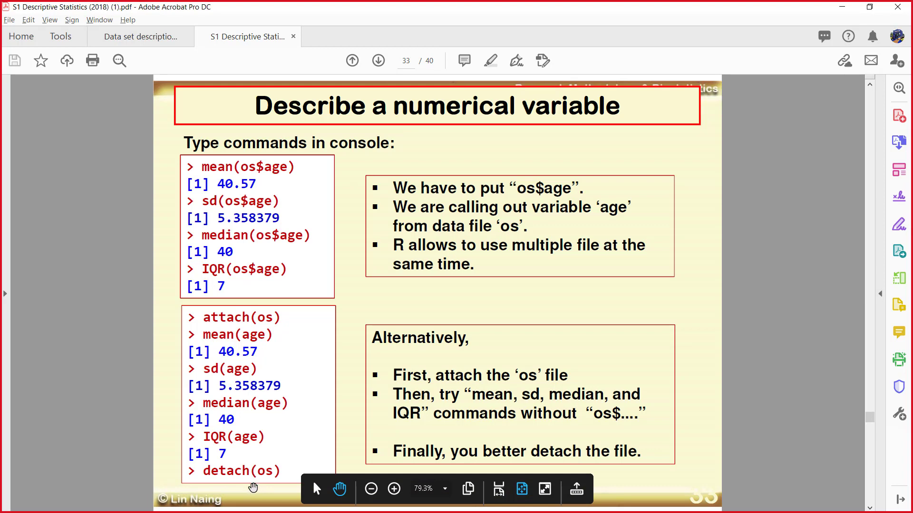
{"action": "key", "text": "alt+Tab"}
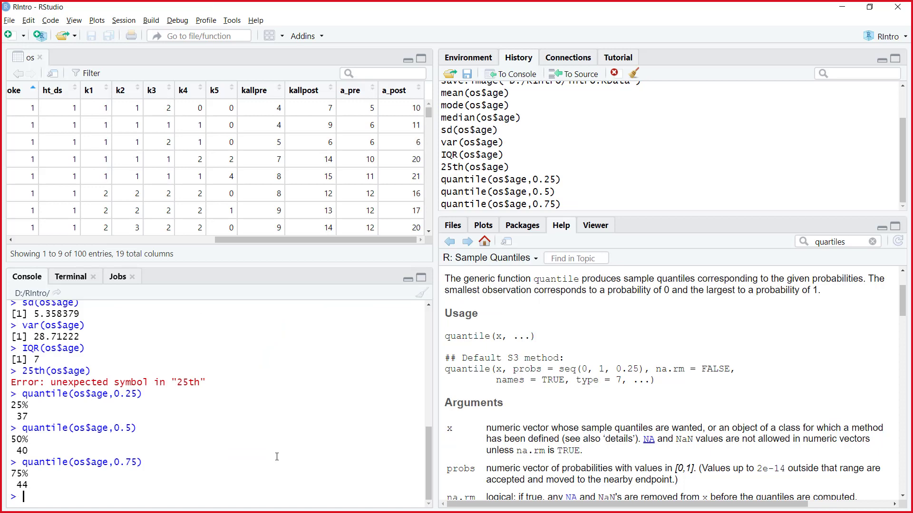
{"action": "type", "text": "attach"}
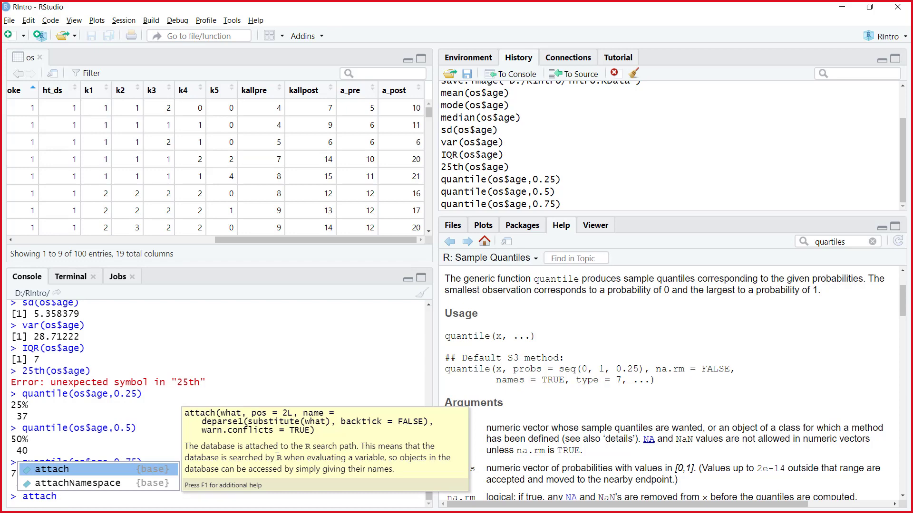
{"action": "type", "text": "(os"}
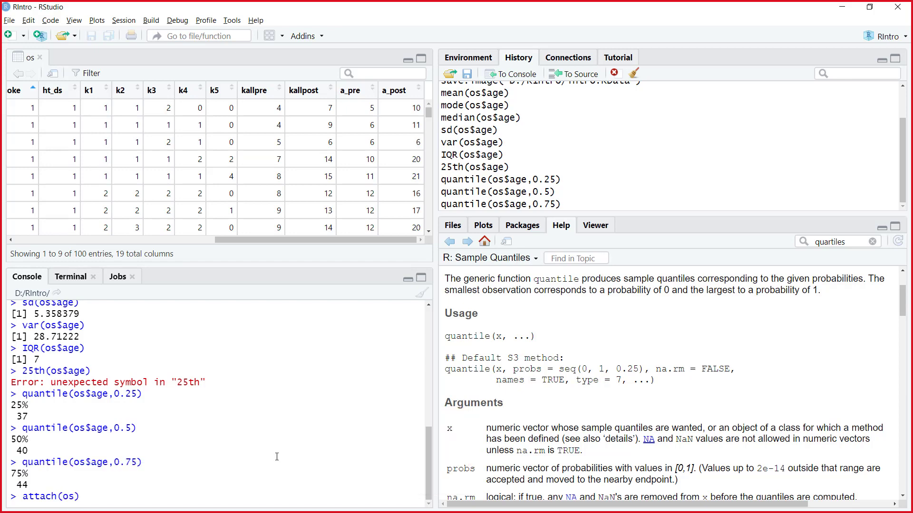
{"action": "type", "text": ")"}
{"action": "key", "text": "Return"}
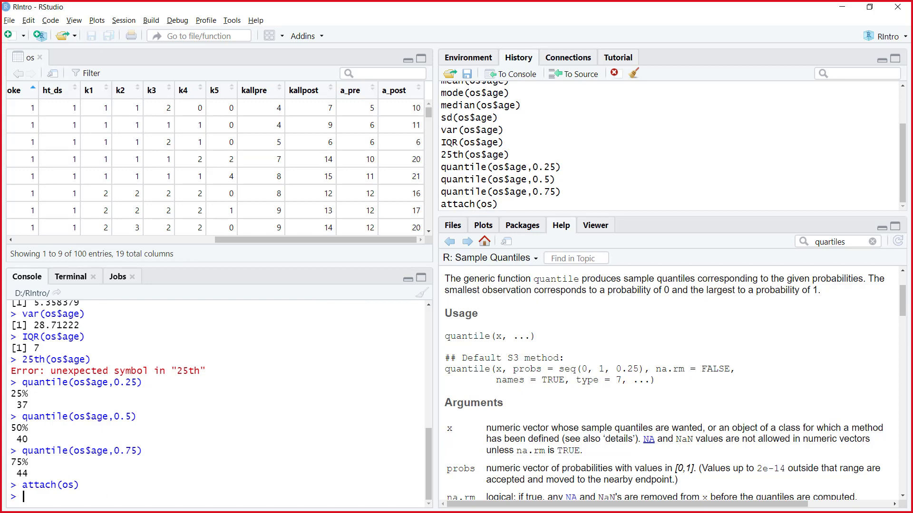
Compute the mean and median of age without the os$ prefix by running mean(age) and median(age) in the console
{"action": "type", "text": "mean"}
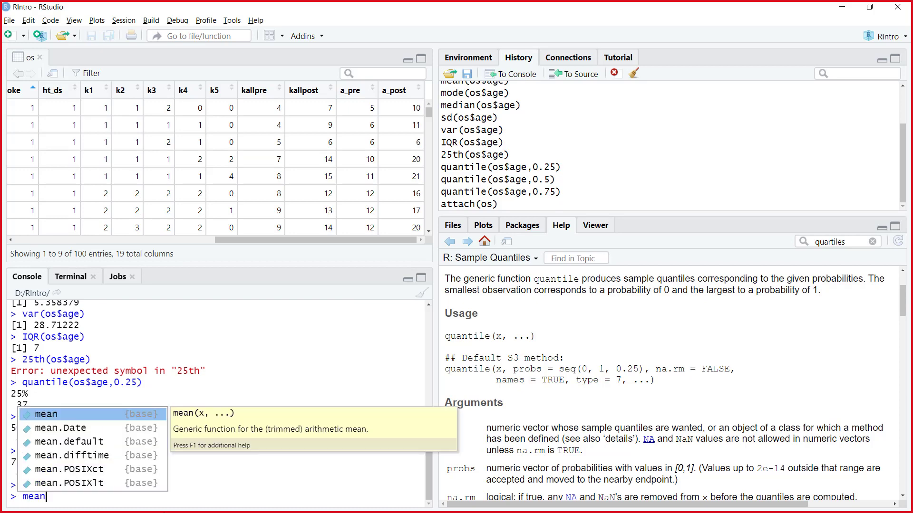
{"action": "type", "text": "("}
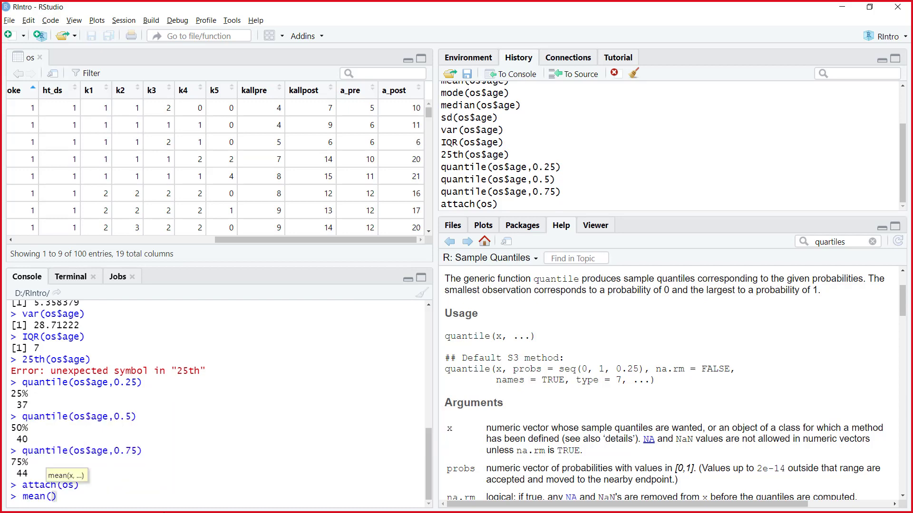
{"action": "type", "text": "age>"}
{"action": "key", "text": "BackSpace"}
{"action": "key", "text": "Return"}
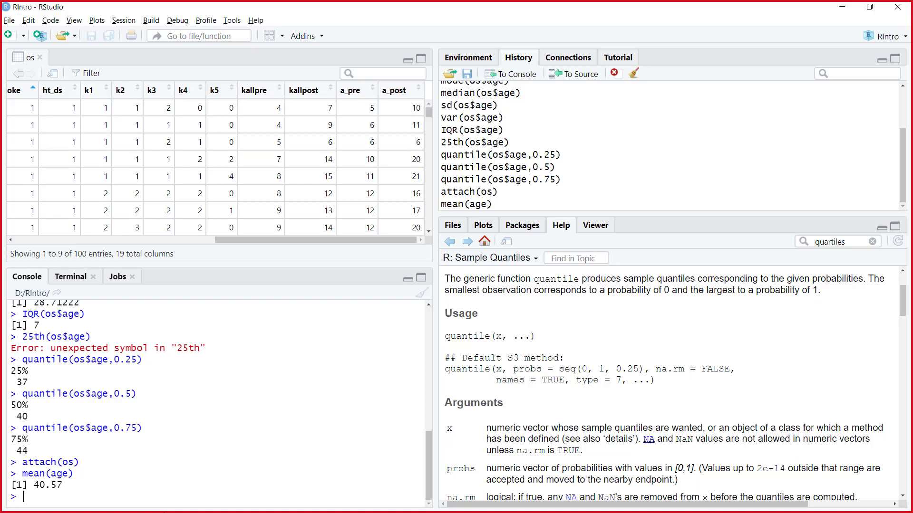
{"action": "type", "text": "median"}
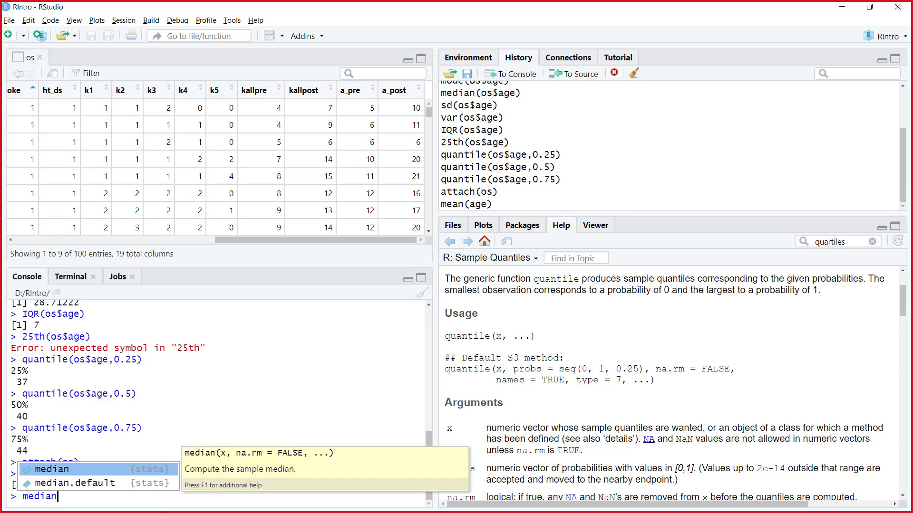
{"action": "type", "text": "(age"}
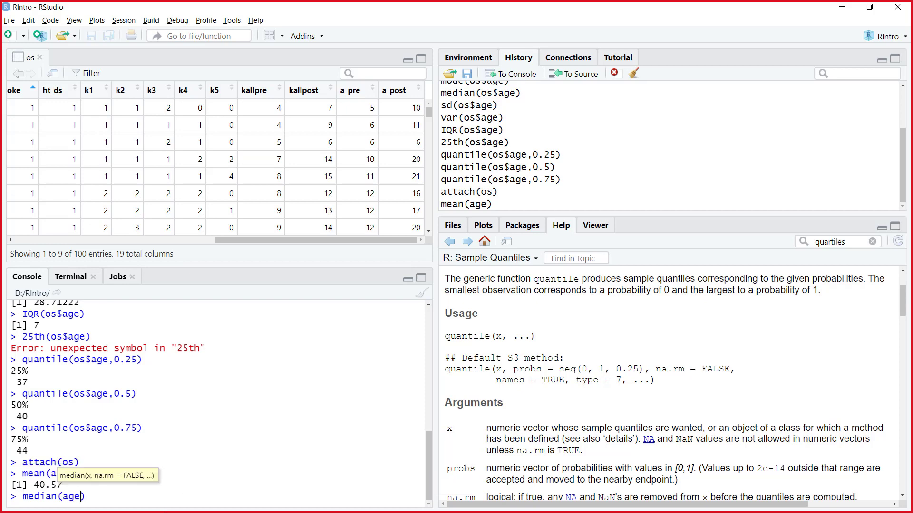
{"action": "key", "text": "Return"}
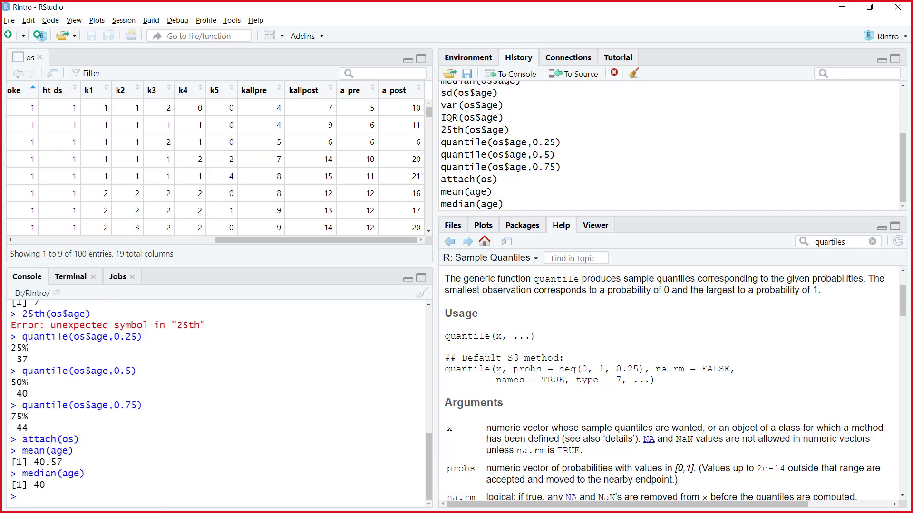
Compute the standard deviation and variance of age by running sd(age) and var(age) in the console
{"action": "type", "text": "sd"}
{"action": "type", "text": "(age"}
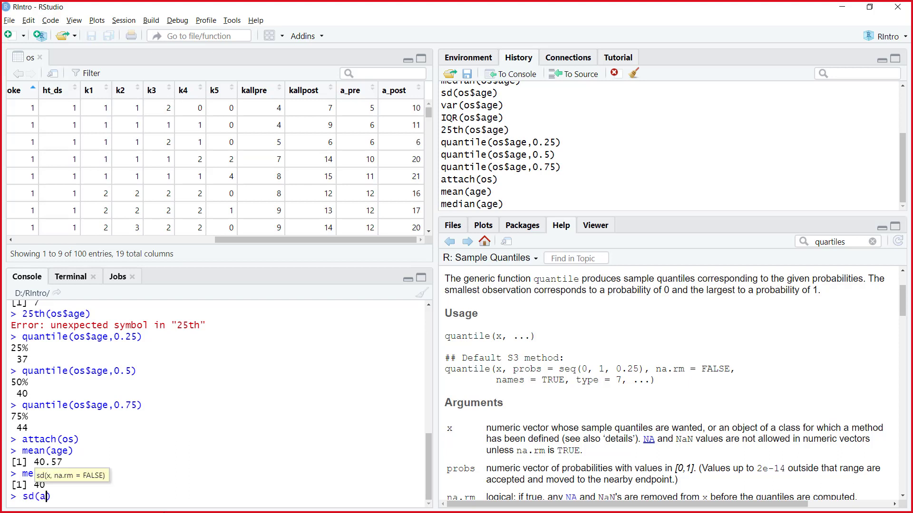
{"action": "key", "text": "Return"}
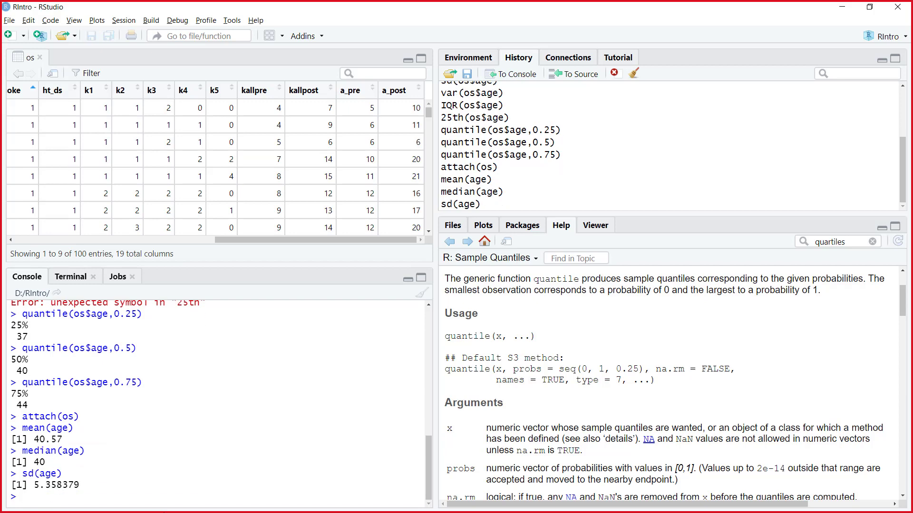
{"action": "type", "text": "var(age"}
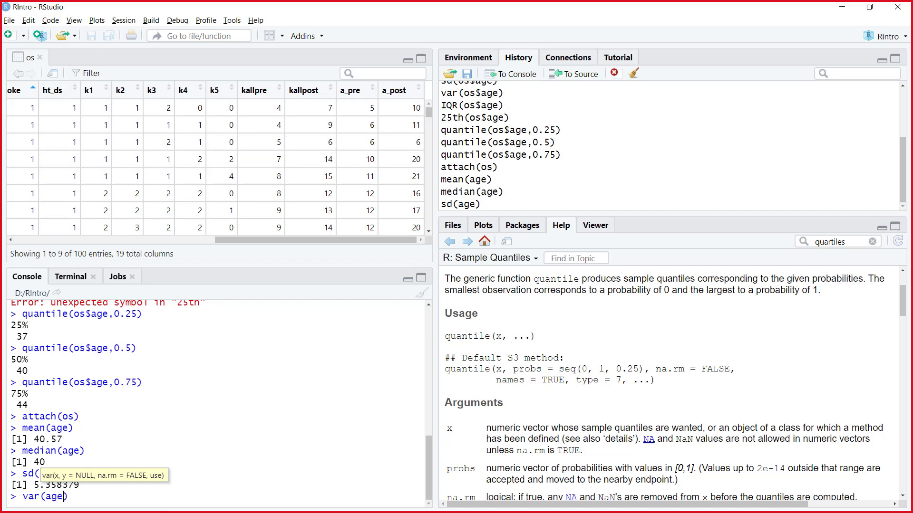
{"action": "type", "text": ")"}
{"action": "key", "text": "Return"}
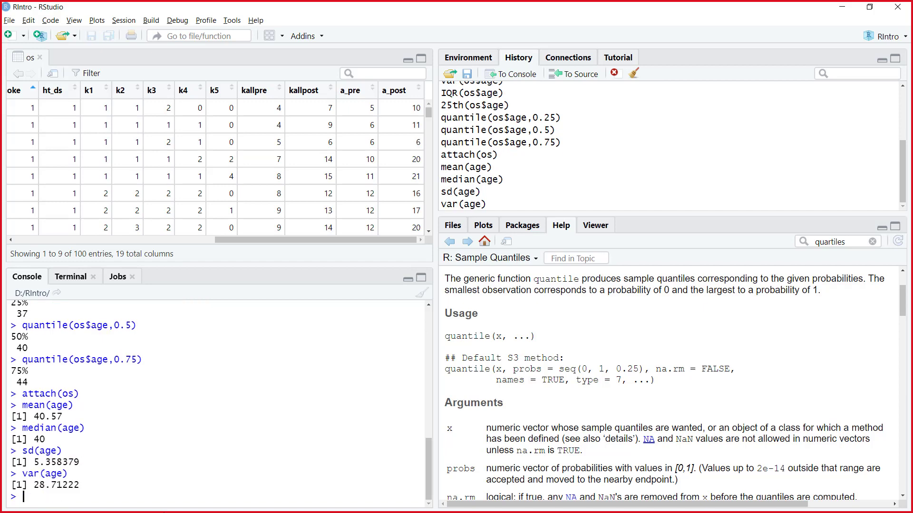
Compute the interquartile range of age by running IQR(age) in the console
{"action": "type", "text": "IQR"}
{"action": "type", "text": "(age"}
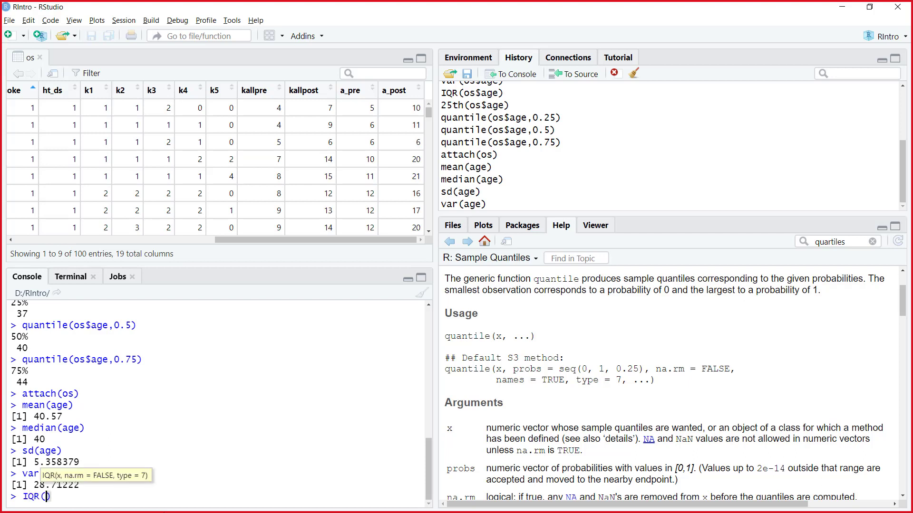
{"action": "key", "text": "Return"}
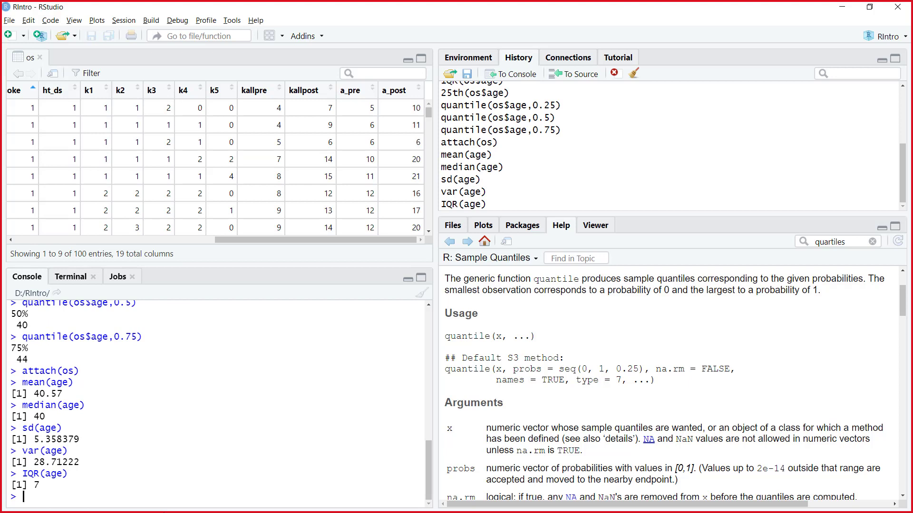
Try to compute the 25th percentile of age by running quantile(age.0.25) in the console
{"action": "type", "text": "quantile(age"}
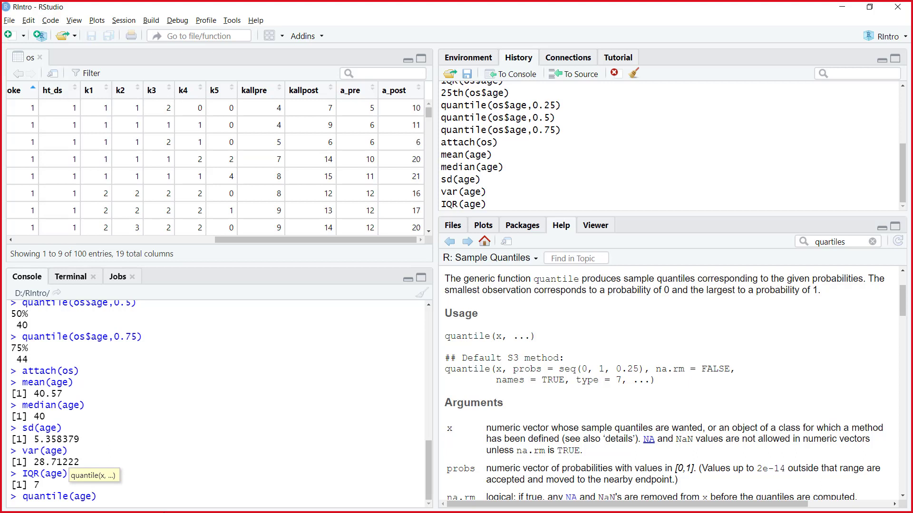
{"action": "type", "text": ".0.25"}
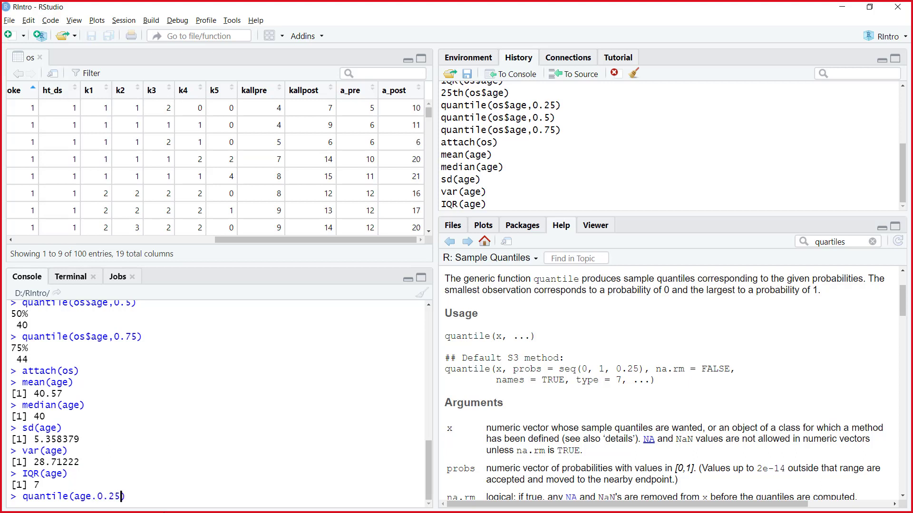
{"action": "type", "text": ")"}
{"action": "key", "text": "Return"}
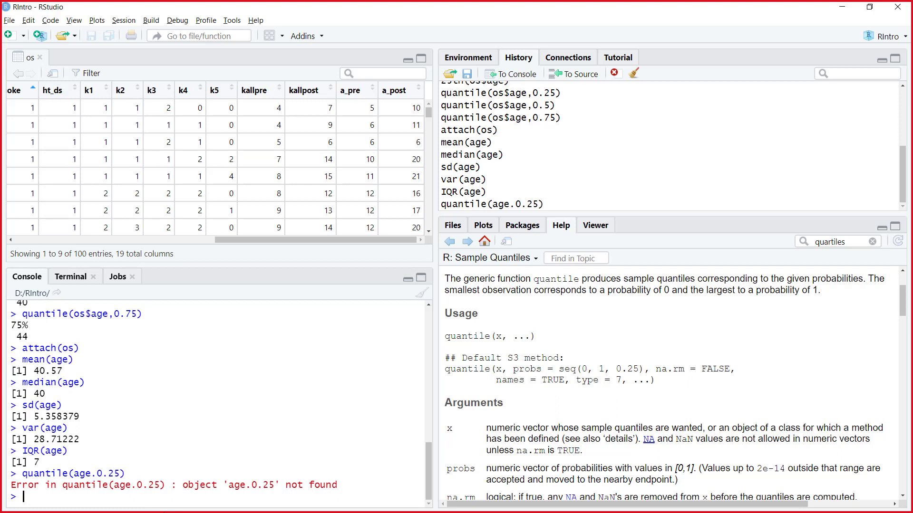
Recall the quantile command, replace the period after age with a comma, and run quantile(age,0.25)
{"action": "key", "text": "Up"}
{"action": "key", "text": "Left"}
{"action": "key", "text": "Left"}
{"action": "key", "text": "Left"}
{"action": "key", "text": "Left"}
{"action": "key", "text": "Left"}
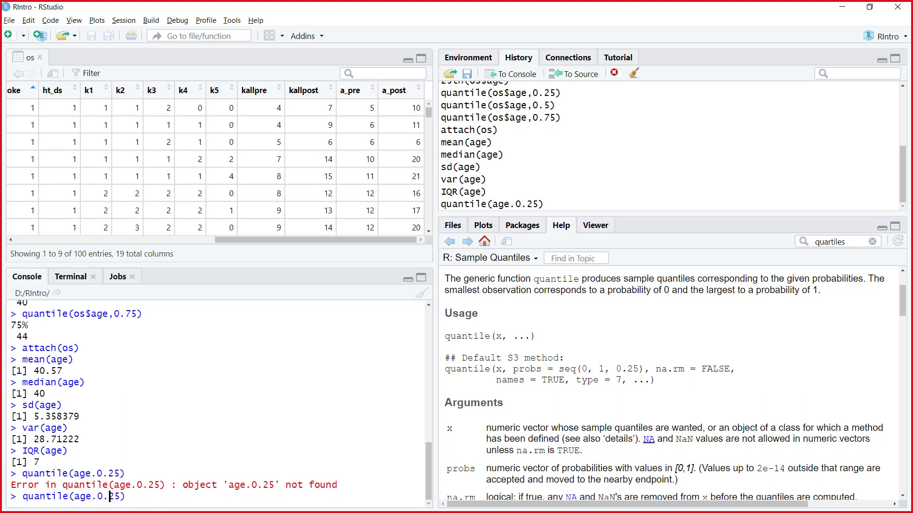
{"action": "key", "text": "BackSpace"}
{"action": "type", "text": ","}
{"action": "key", "text": "Return"}
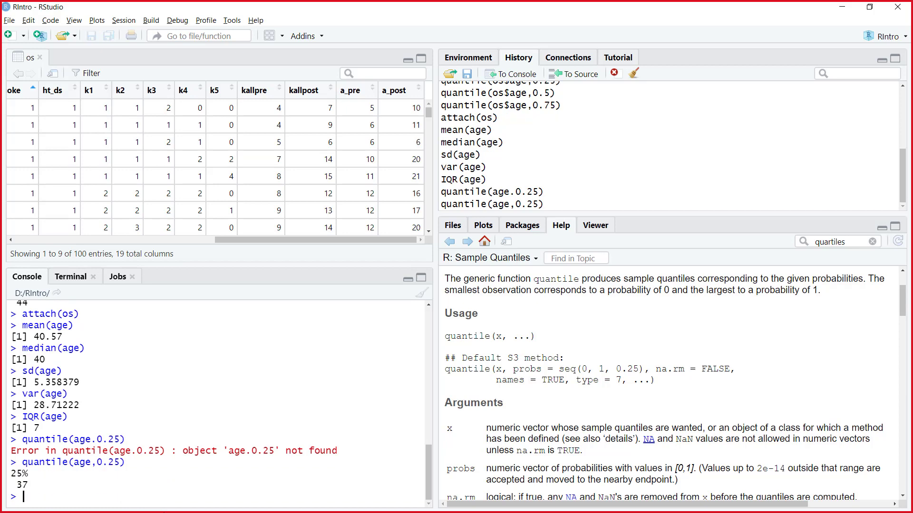
Recall the quantile command and run it as quantile(age,0.5) to compute the 50th percentile of age
{"action": "key", "text": "Up"}
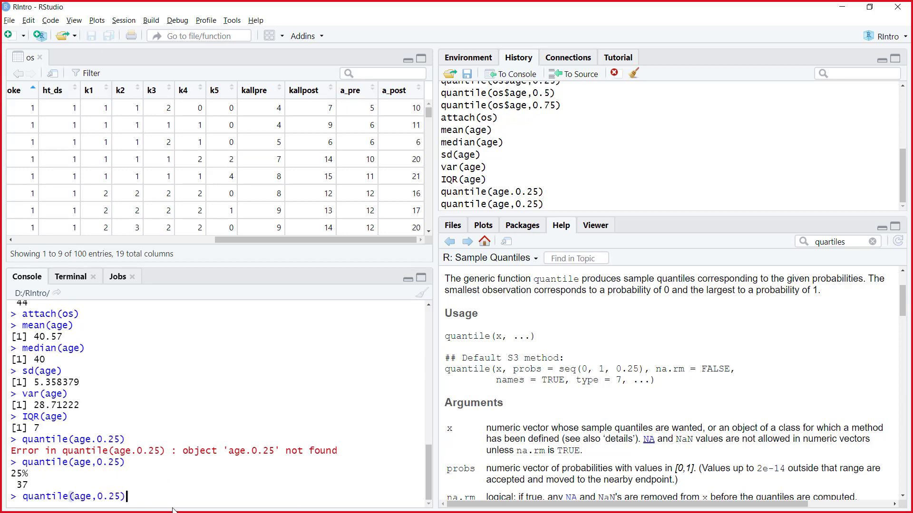
{"action": "key", "text": "Left"}
{"action": "key", "text": "Left"}
{"action": "key", "text": "BackSpace"}
{"action": "key", "text": "Return"}
Recall the quantile command and run it as quantile(age,0.75) to compute the 75th percentile of age
{"action": "key", "text": "Up"}
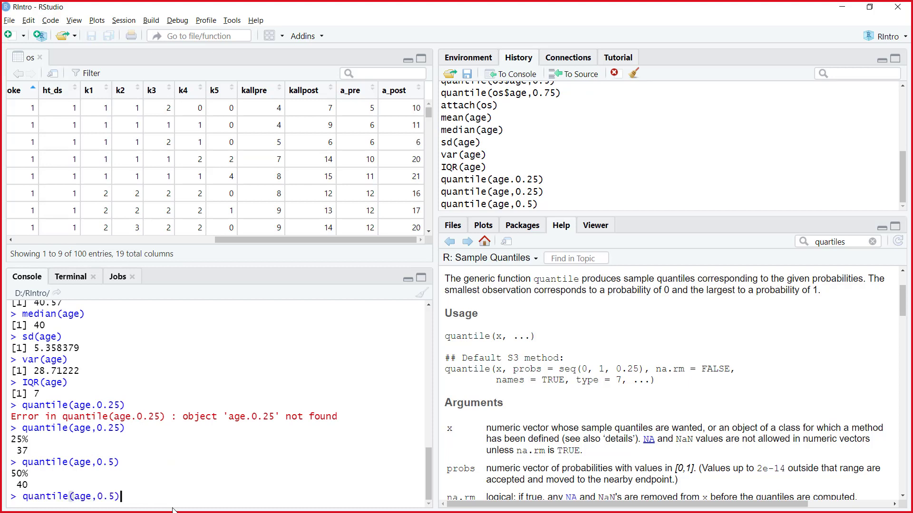
{"action": "key", "text": "Left"}
{"action": "key", "text": "Left"}
{"action": "type", "text": "7"}
{"action": "key", "text": "Return"}
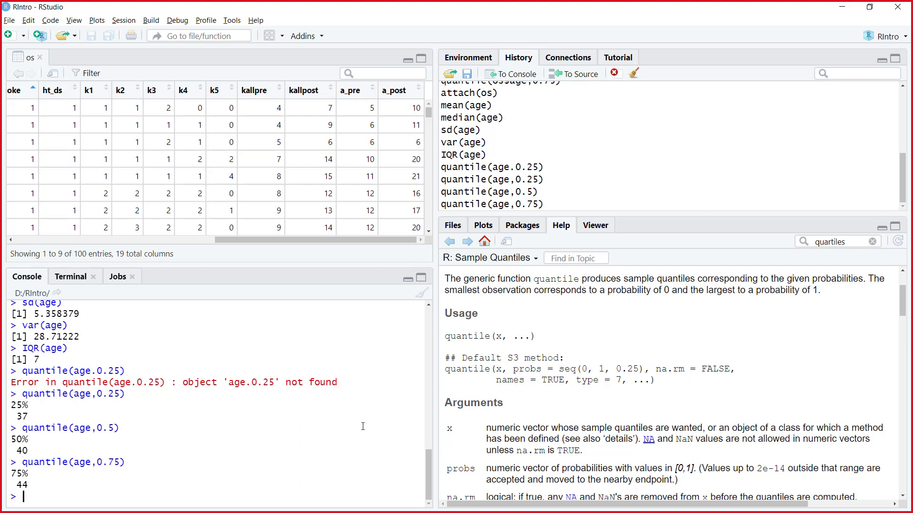
Switch to the S1 Descriptive Statistics PDF in Adobe Acrobat to read the slide on typing commands in an R script file
{"action": "left_click", "coordinate": [842, 7]}
{"action": "mouse_move", "coordinate": [574, 498]}
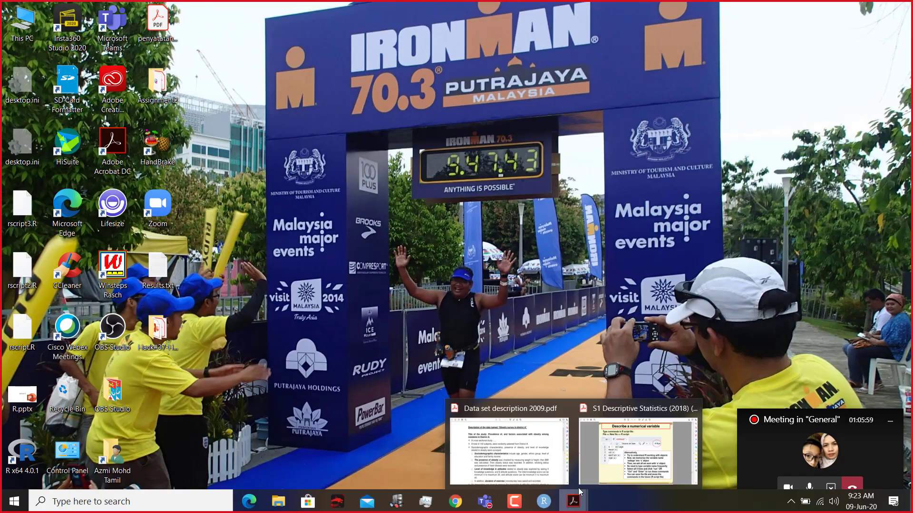
{"action": "left_click", "coordinate": [638, 446]}
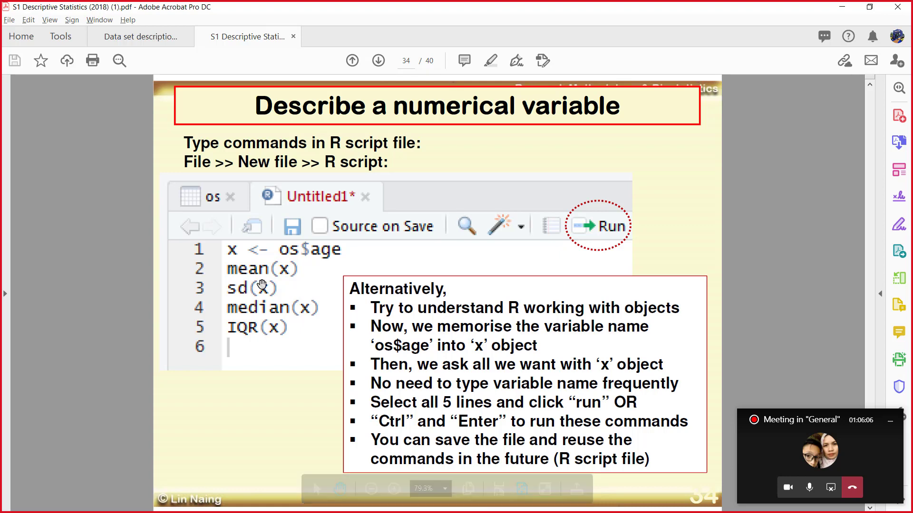
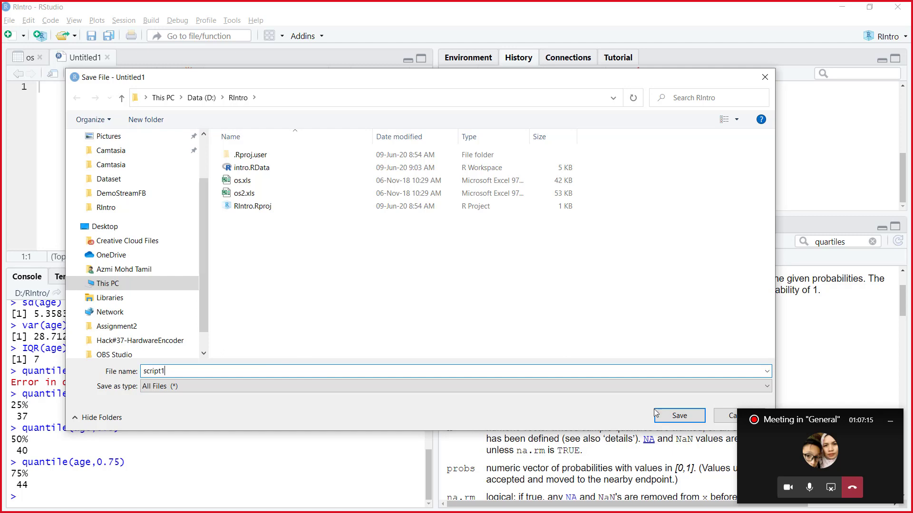
Save the new script as script1 in the RIntro folder and enter x <- (os$age) as its first line
{"action": "left_click", "coordinate": [670, 415]}
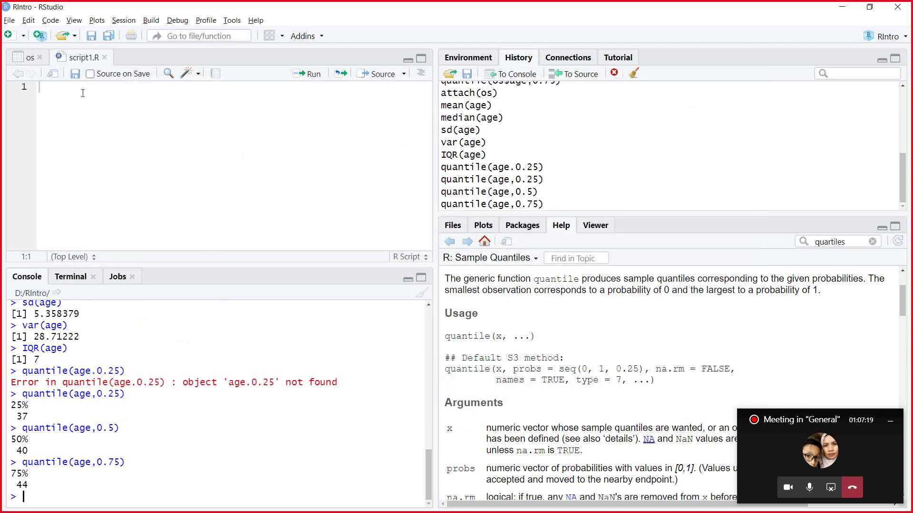
{"action": "type", "text": "x <- (os$"}
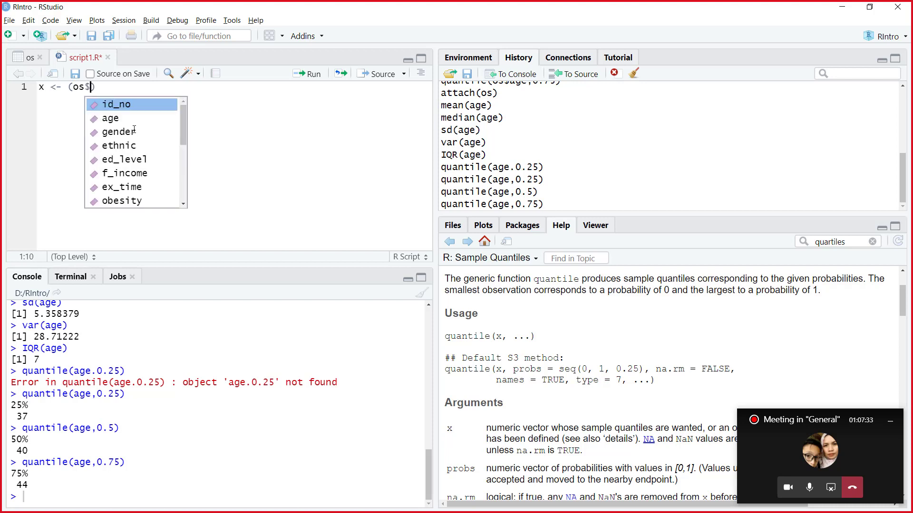
{"action": "left_click", "coordinate": [138, 117]}
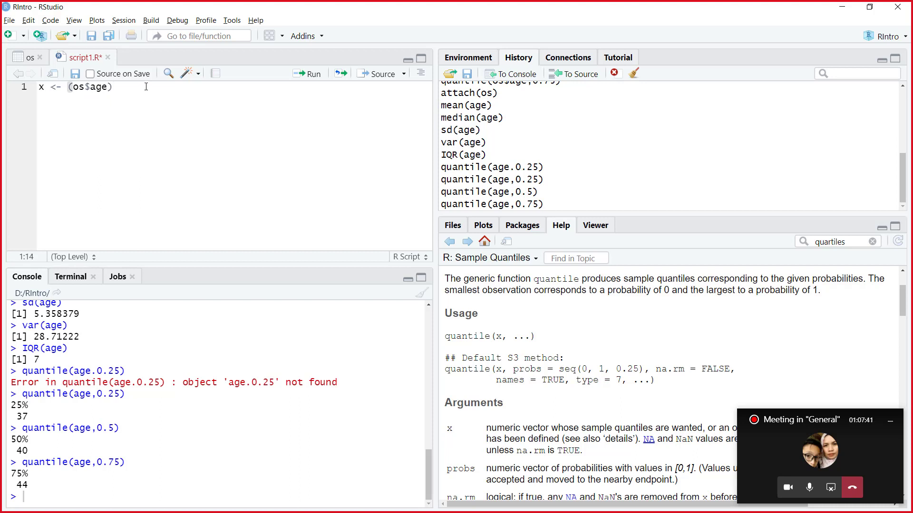
{"action": "key", "text": "Return"}
Check the R script example in the descriptive statistics PDF, and return to RStudio to review the earlier console commands
{"action": "left_click", "coordinate": [842, 9]}
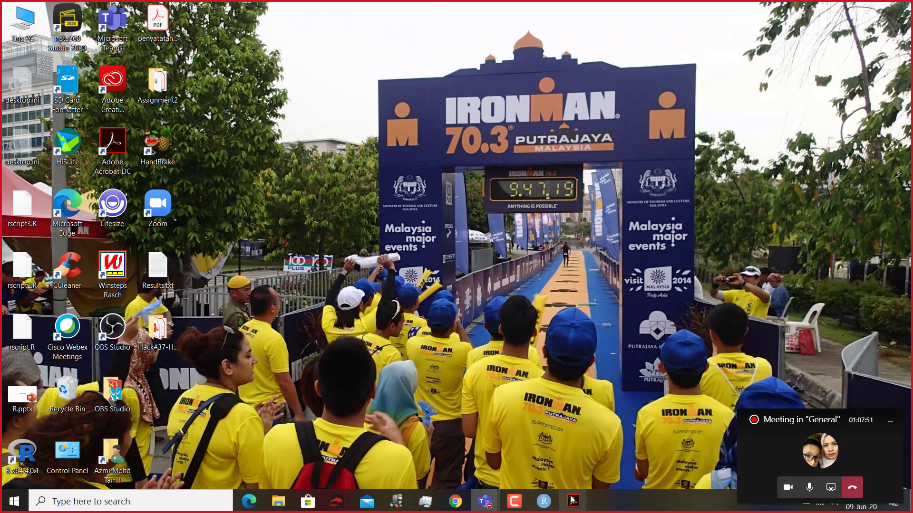
{"action": "mouse_move", "coordinate": [573, 501]}
{"action": "left_click", "coordinate": [580, 446]}
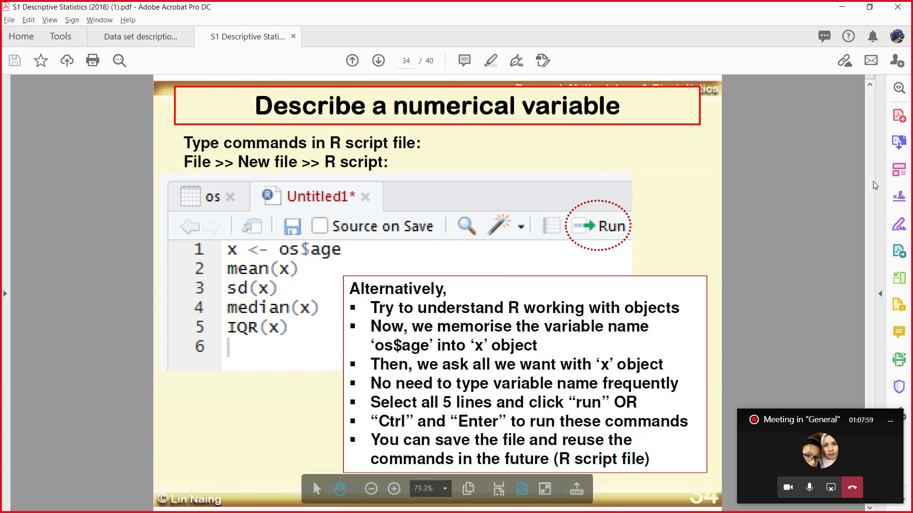
{"action": "left_click", "coordinate": [842, 9]}
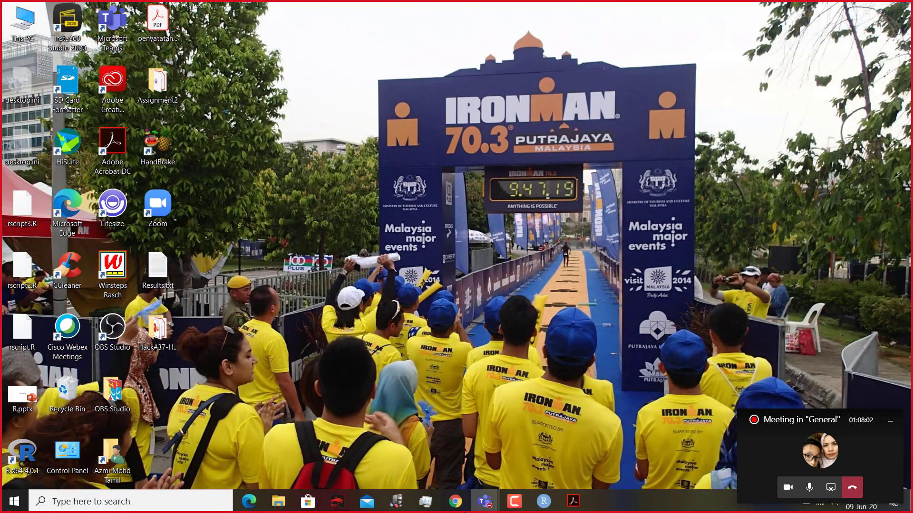
{"action": "left_click", "coordinate": [544, 501]}
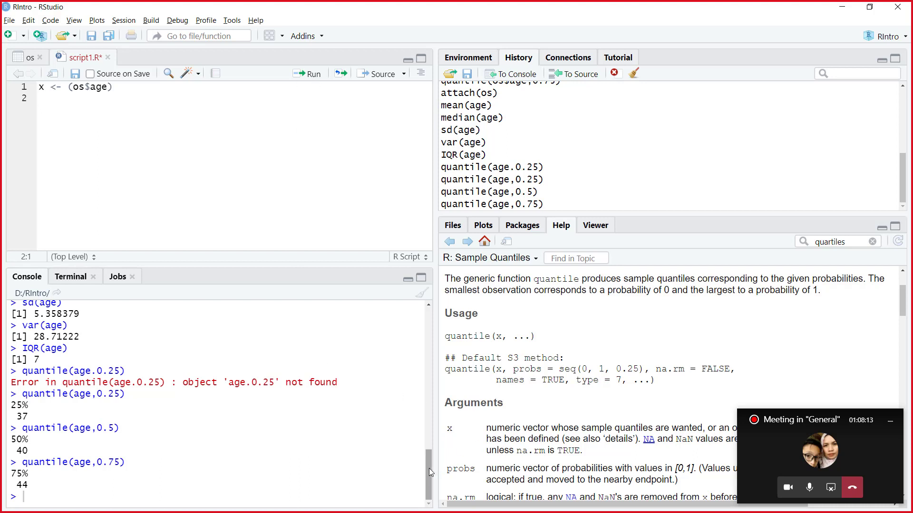
{"action": "left_click_drag", "start_coordinate": [429, 468], "coordinate": [421, 382]}
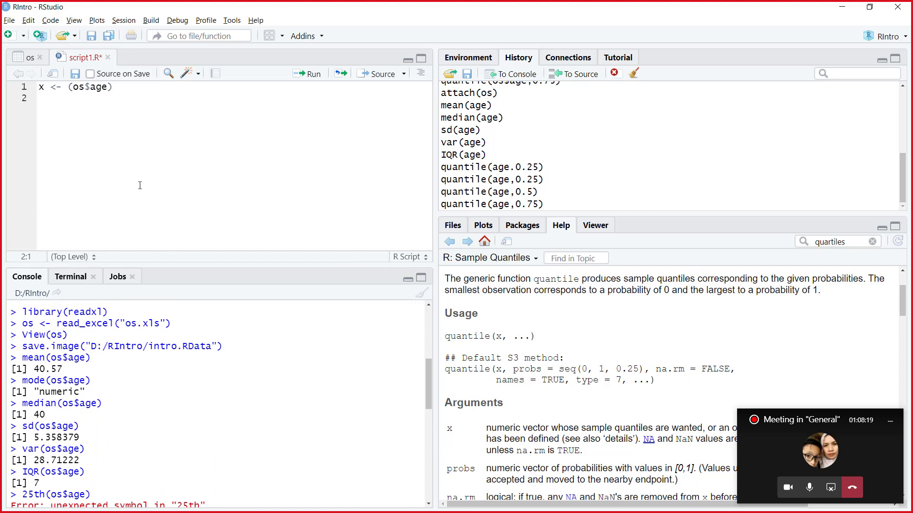
Add mean(x) as the second line of script1.R and start a new line below it
{"action": "type", "text": "mean"}
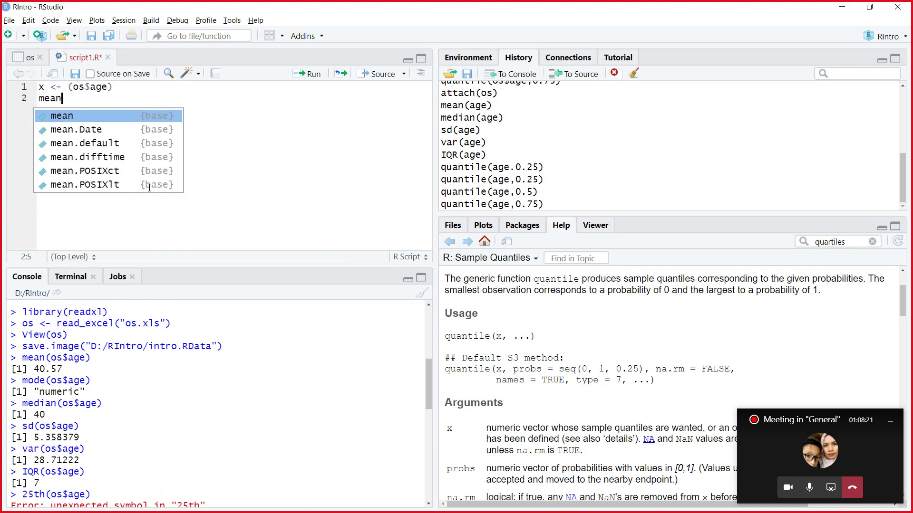
{"action": "type", "text": "(x)"}
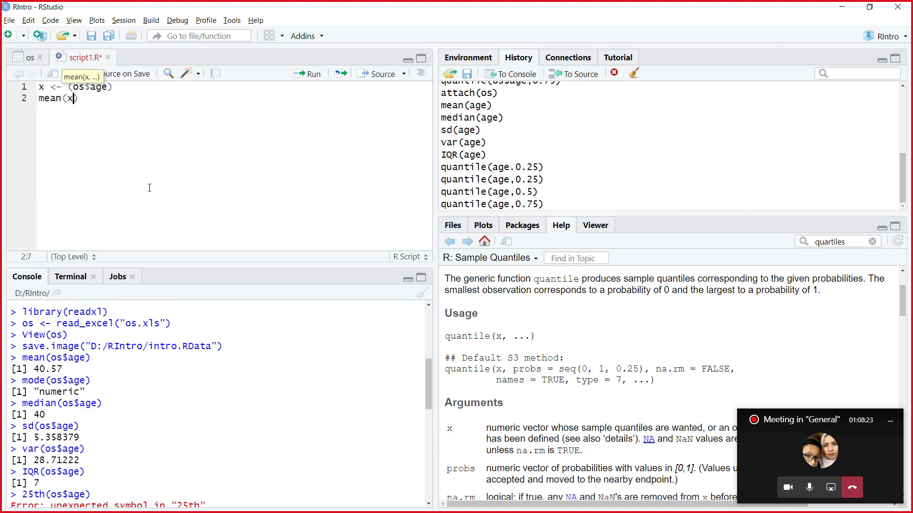
{"action": "key", "text": "Return"}
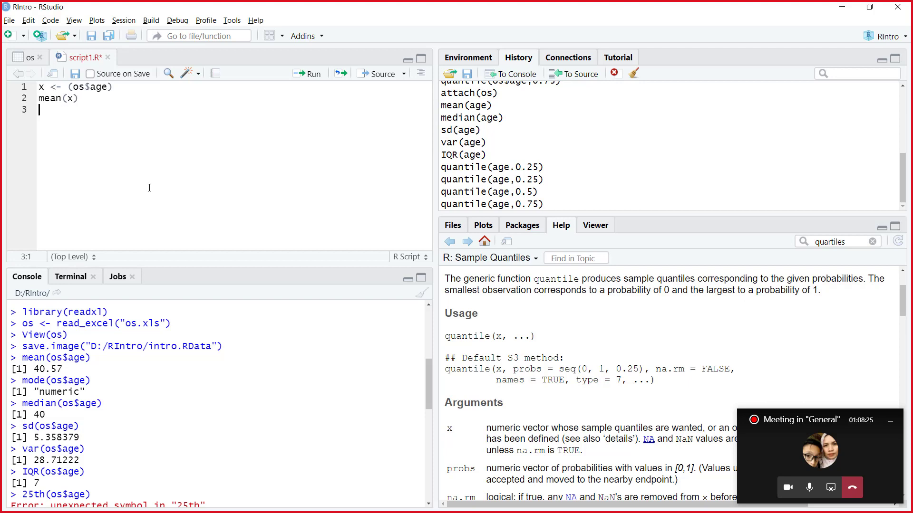
Add the lines median(x), sd(x) and var(x) below mean(x) in script1.R
{"action": "type", "text": "median(x)"}
{"action": "key", "text": "Return"}
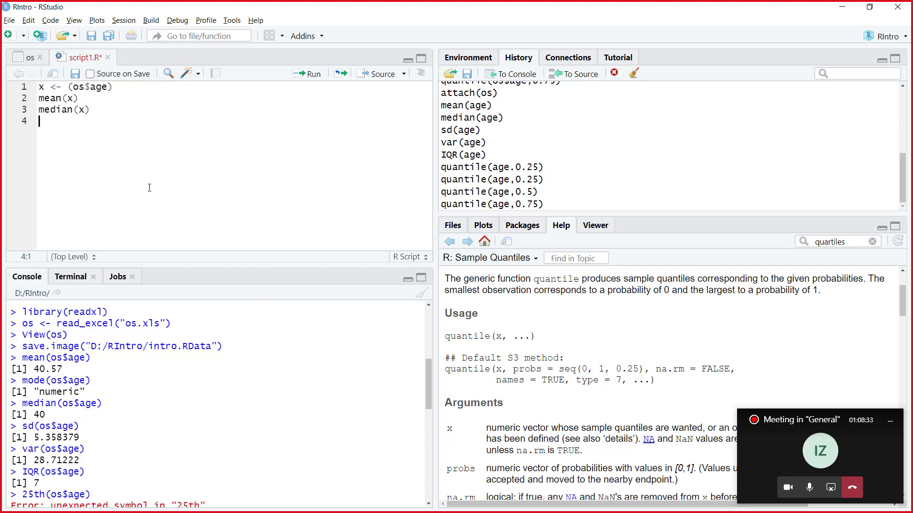
{"action": "type", "text": "s"}
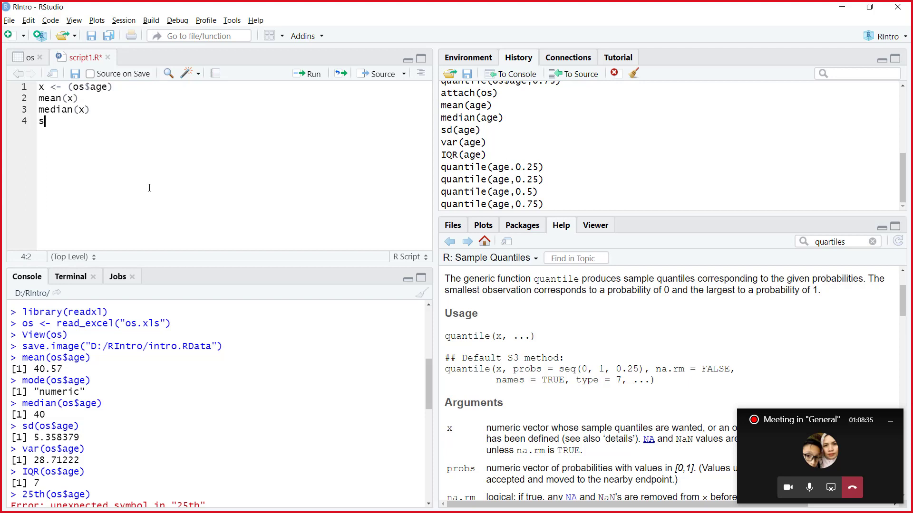
{"action": "type", "text": "d(x)"}
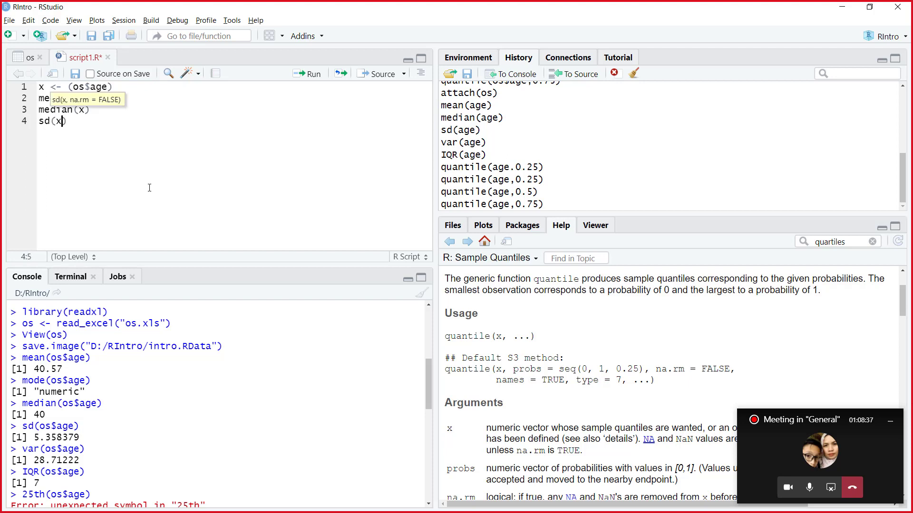
{"action": "key", "text": "Return"}
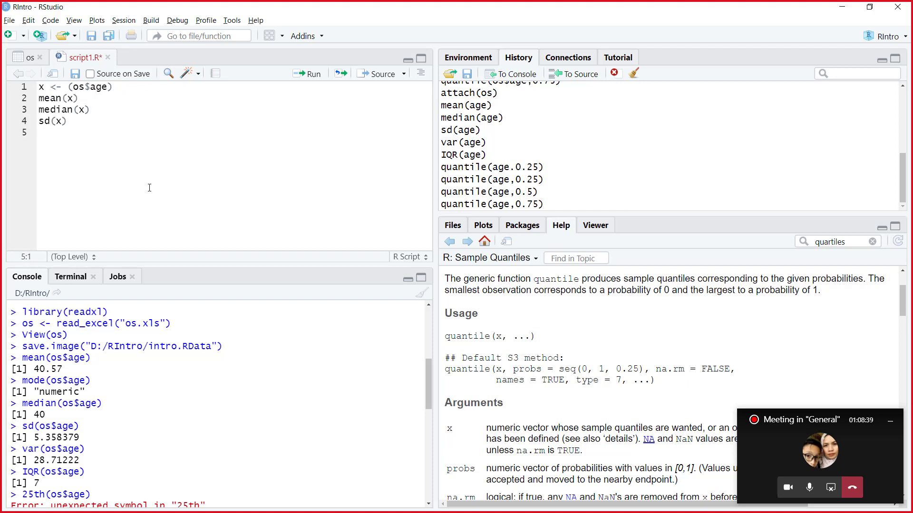
{"action": "type", "text": "var("}
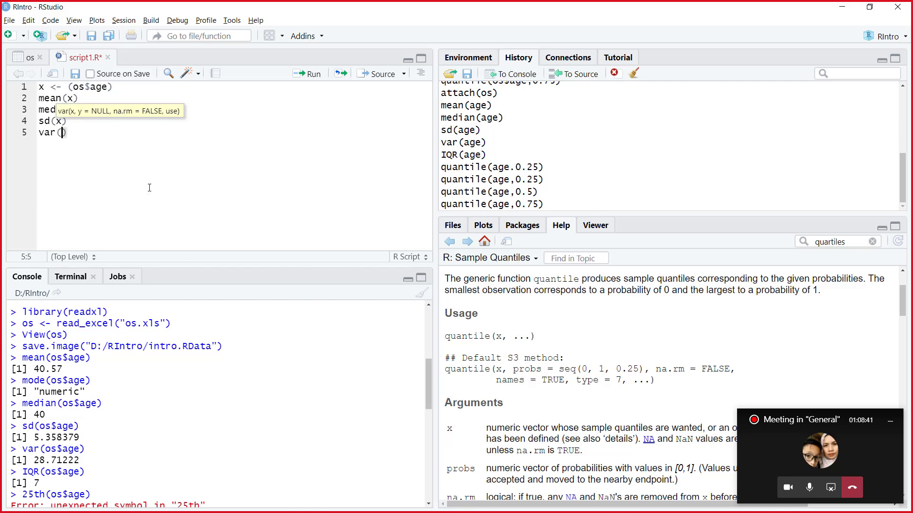
{"action": "type", "text": "x)"}
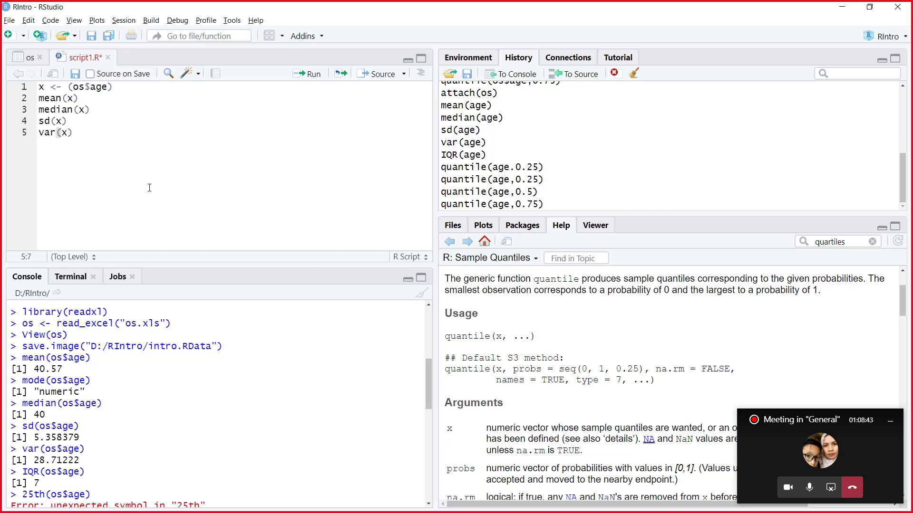
{"action": "key", "text": "Return"}
Add the lines quantile(x,0.25) and quantile(x,0.75) to the end of script1.R
{"action": "scroll", "coordinate": [181, 402], "scroll_direction": "down", "scroll_amount": 3}
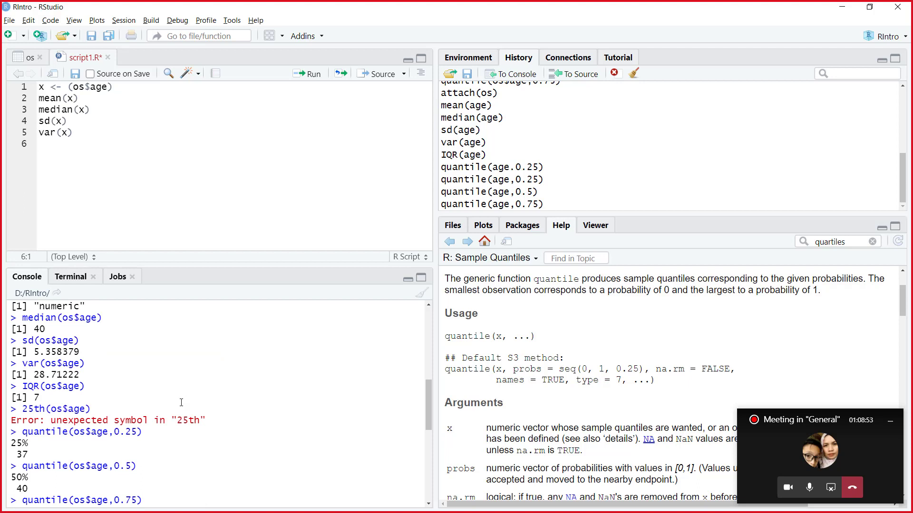
{"action": "type", "text": "quantil"}
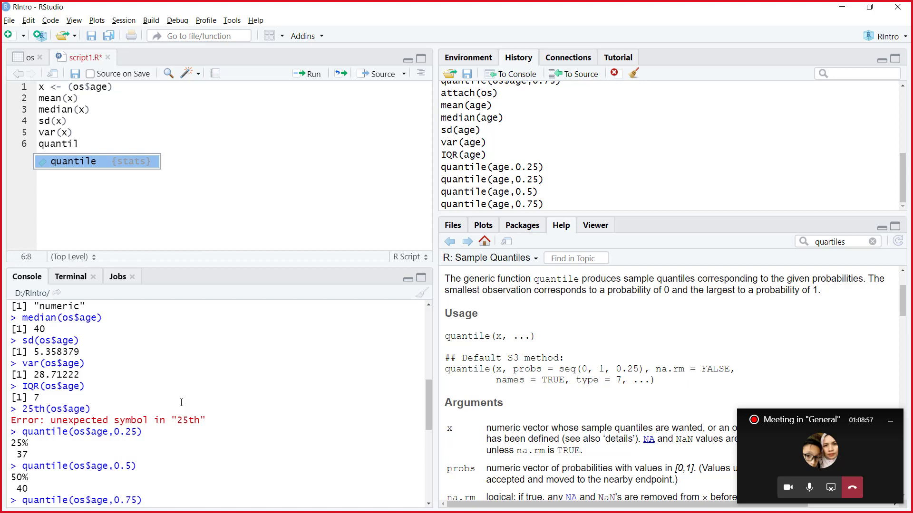
{"action": "type", "text": "e"}
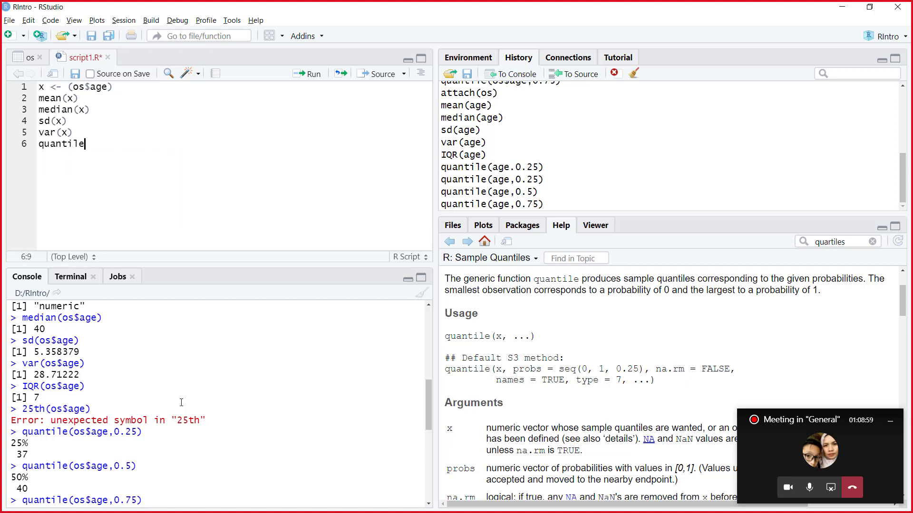
{"action": "type", "text": "("}
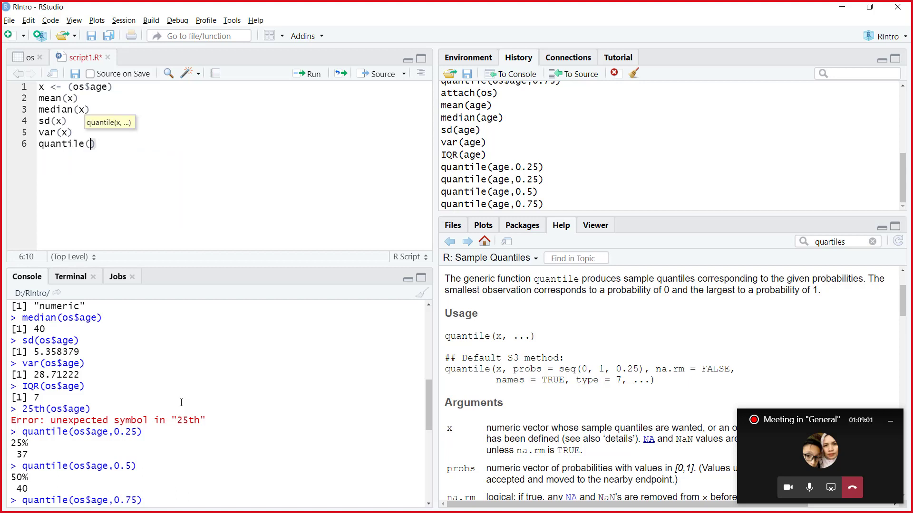
{"action": "type", "text": "x,0.25)"}
{"action": "key", "text": "Return"}
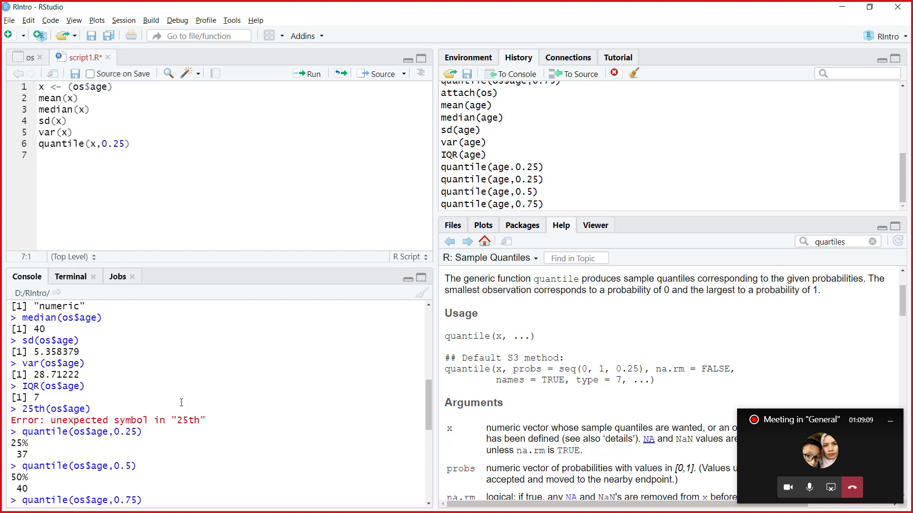
{"action": "type", "text": "quantile(x"}
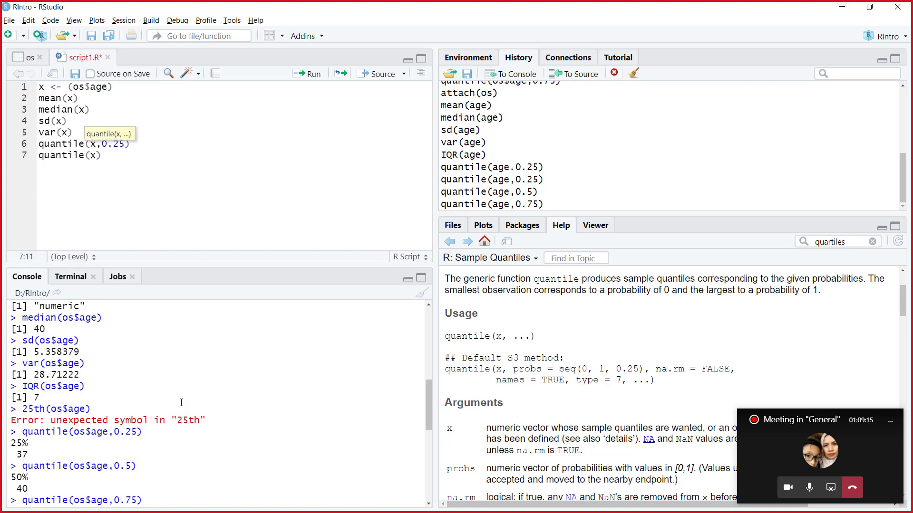
{"action": "type", "text": ",0.75"}
{"action": "key", "text": "Right"}
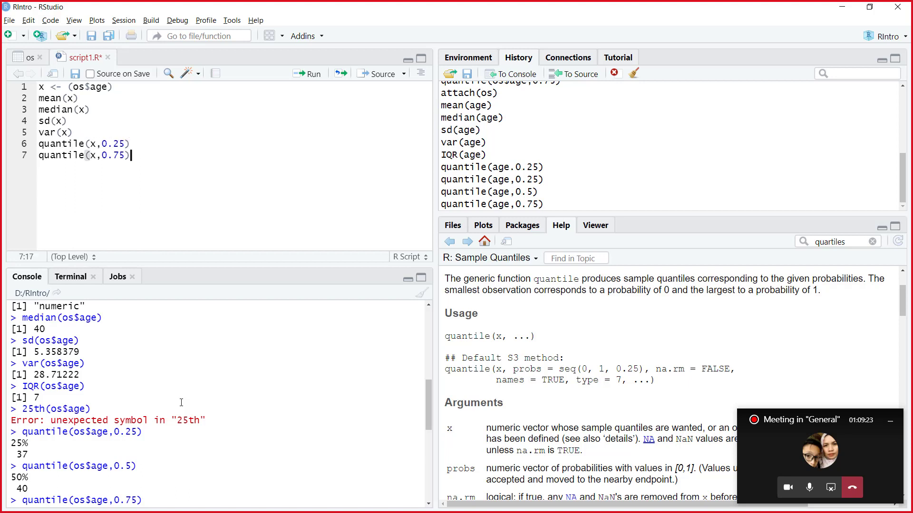
Add the line IQR(x) after the quantile lines in script1.R
{"action": "key", "text": "Return"}
{"action": "type", "text": "IR"}
{"action": "key", "text": "BackSpace"}
{"action": "type", "text": "QR(x"}
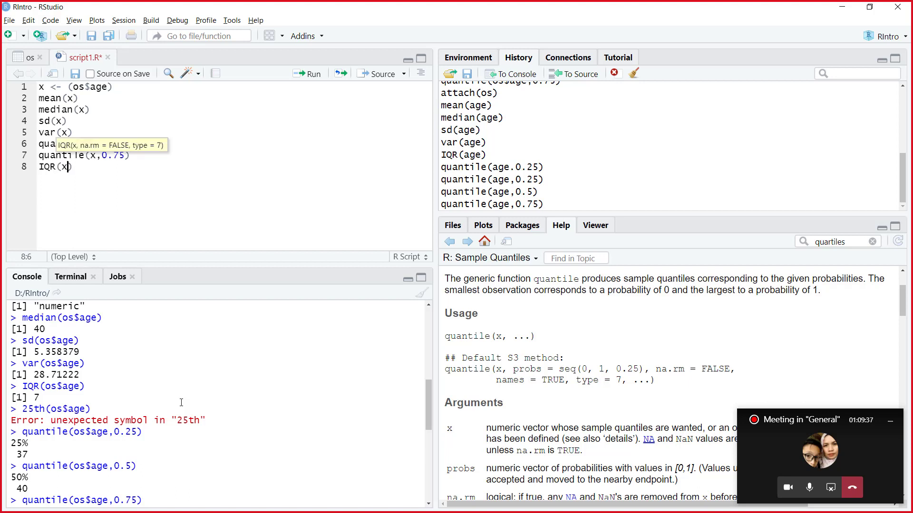
{"action": "type", "text": ")"}
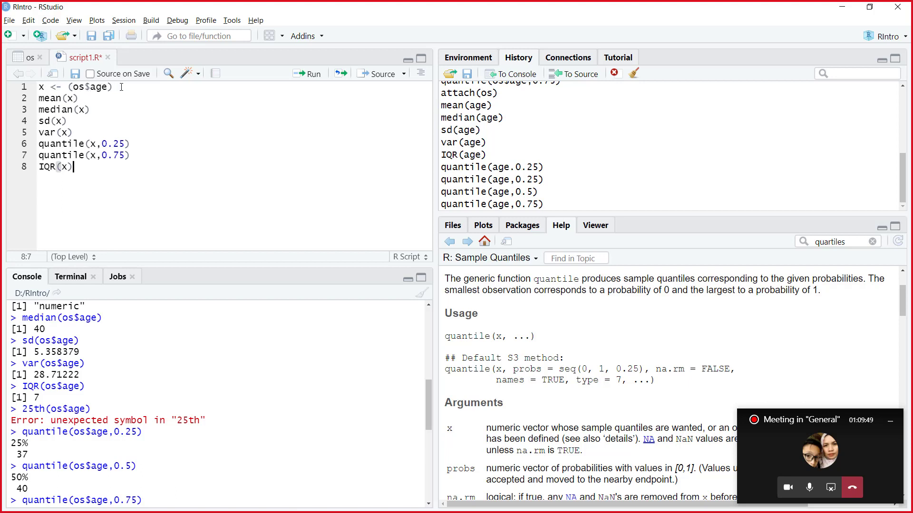
Save script1.R and run all eight of its lines
{"action": "left_click", "coordinate": [76, 76]}
{"action": "left_click_drag", "start_coordinate": [97, 170], "coordinate": [10, 88]}
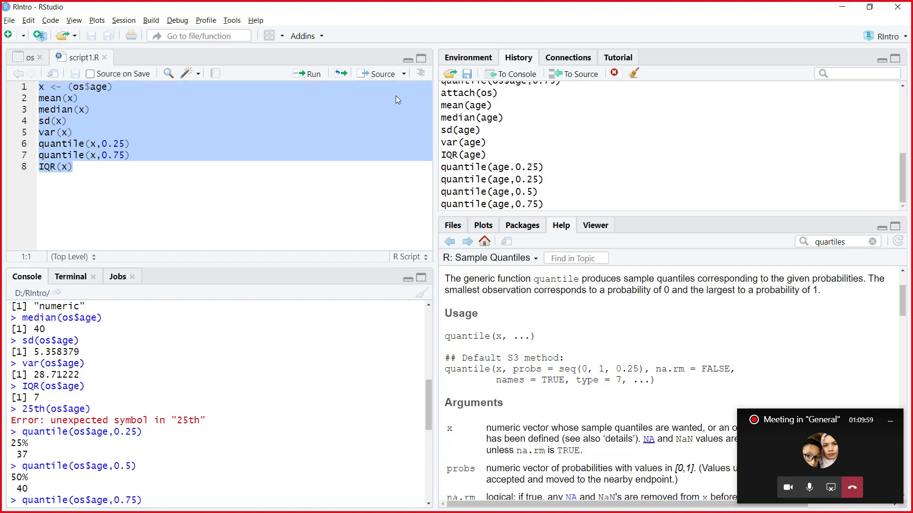
{"action": "left_click", "coordinate": [306, 75]}
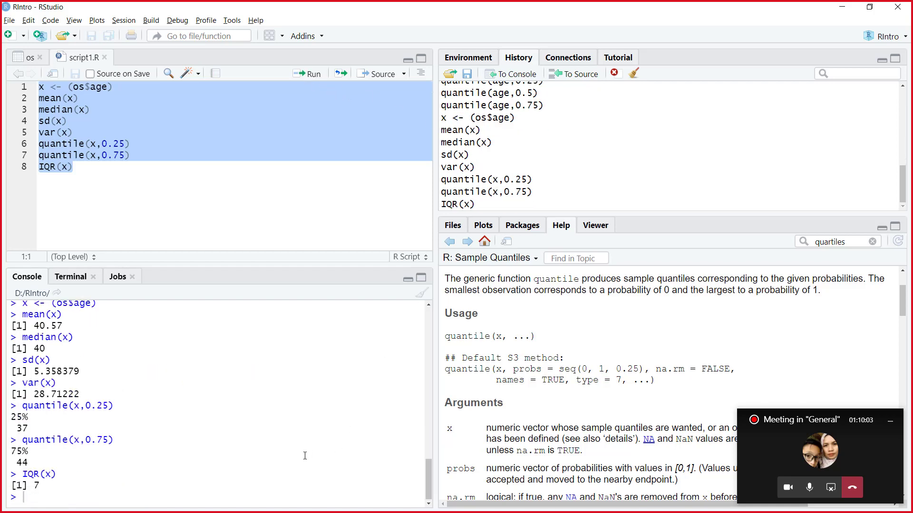
Review the script's output in the console and compare it with the earlier statistics computed on the attached age variable
{"action": "scroll", "coordinate": [261, 469], "scroll_direction": "up", "scroll_amount": 2}
{"action": "scroll", "coordinate": [264, 469], "scroll_direction": "down", "scroll_amount": 1}
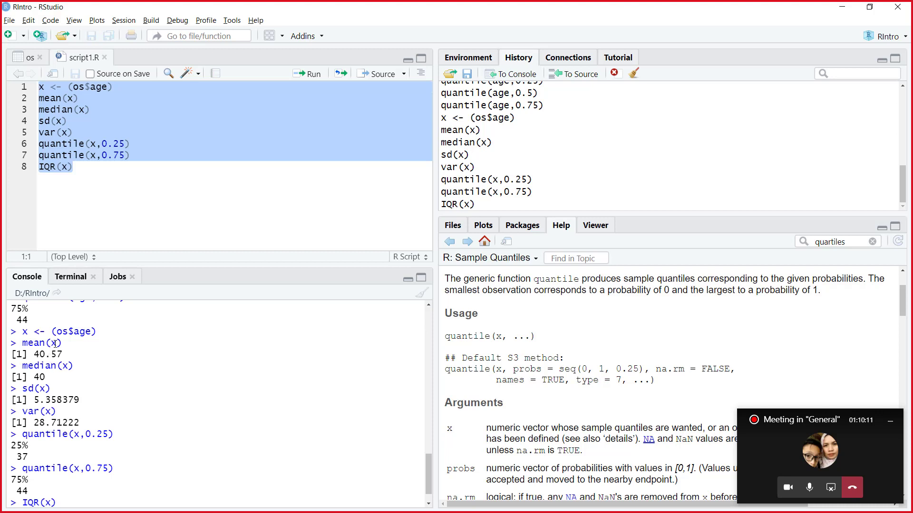
{"action": "scroll", "coordinate": [55, 344], "scroll_direction": "down", "scroll_amount": 1}
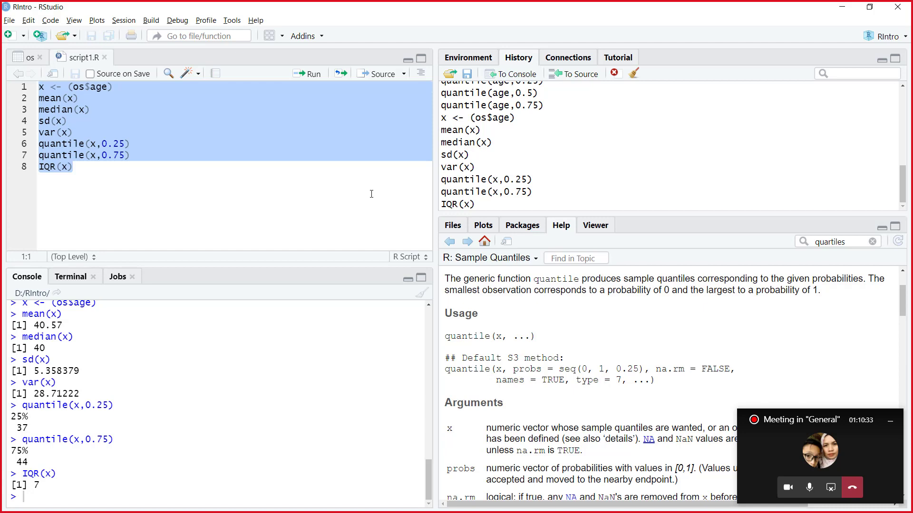
{"action": "scroll", "coordinate": [267, 389], "scroll_direction": "up", "scroll_amount": 2}
{"action": "scroll", "coordinate": [267, 389], "scroll_direction": "up", "scroll_amount": 1}
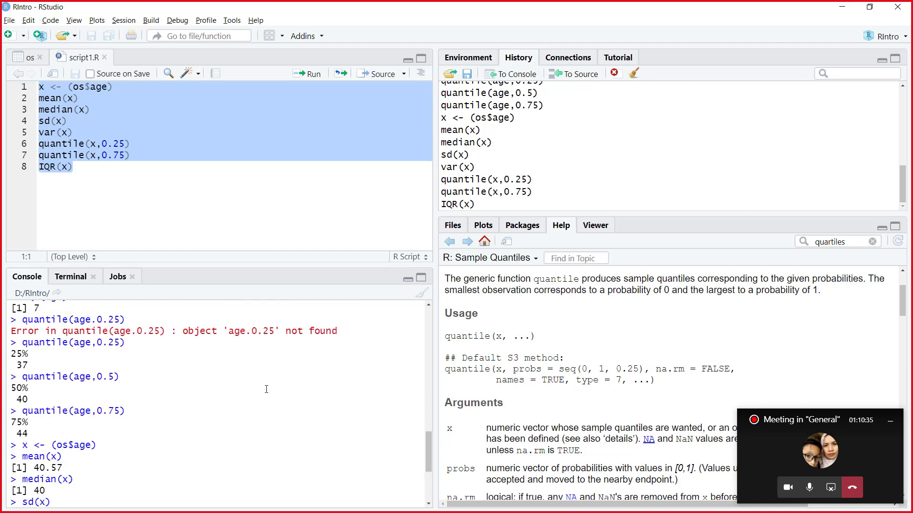
{"action": "scroll", "coordinate": [267, 389], "scroll_direction": "up", "scroll_amount": 4}
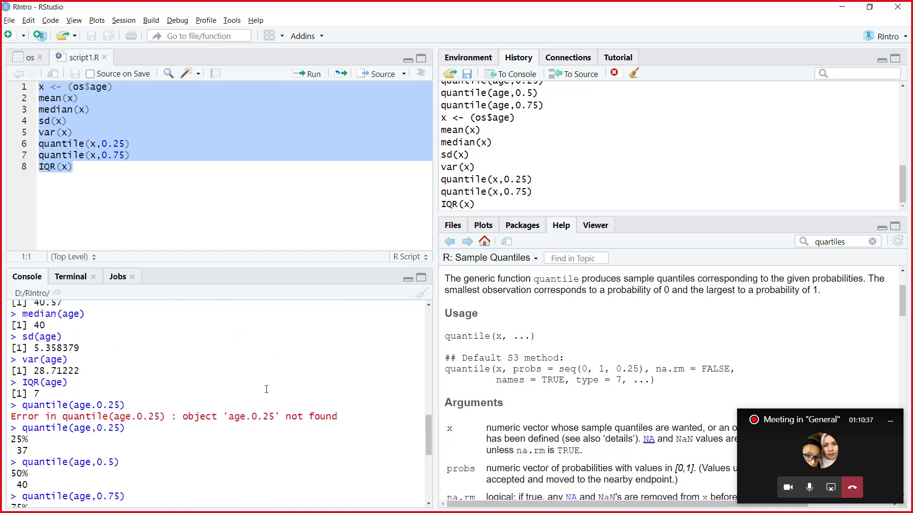
{"action": "scroll", "coordinate": [266, 389], "scroll_direction": "up", "scroll_amount": 1}
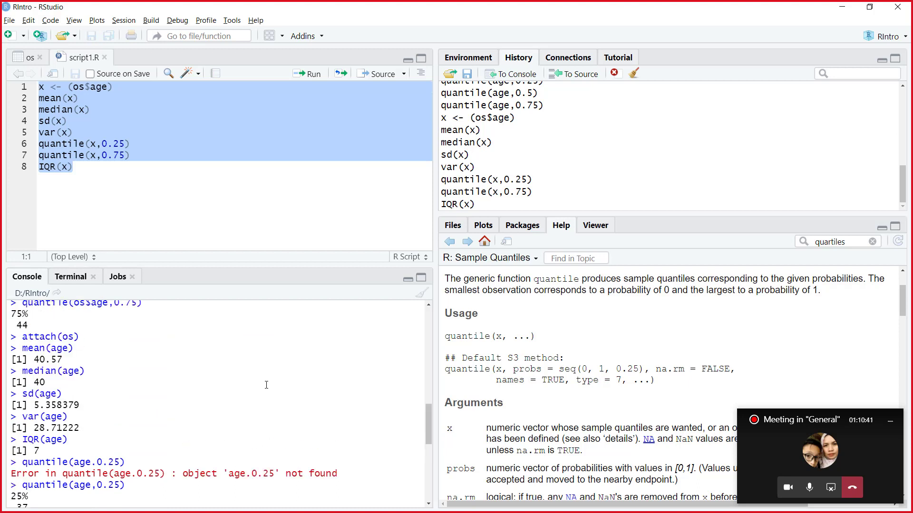
{"action": "key", "text": "ctrl+Return"}
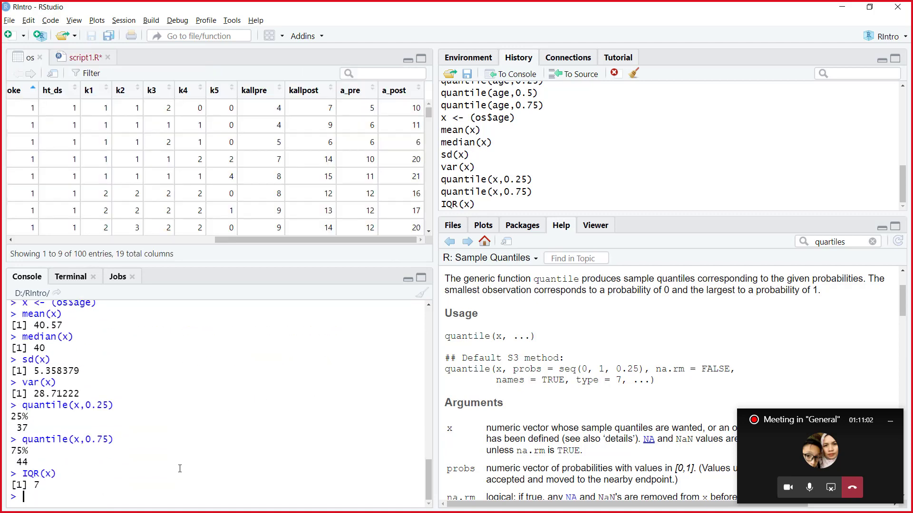
Detach the os dataset by running detach(os) in the console
{"action": "type", "text": "detac"}
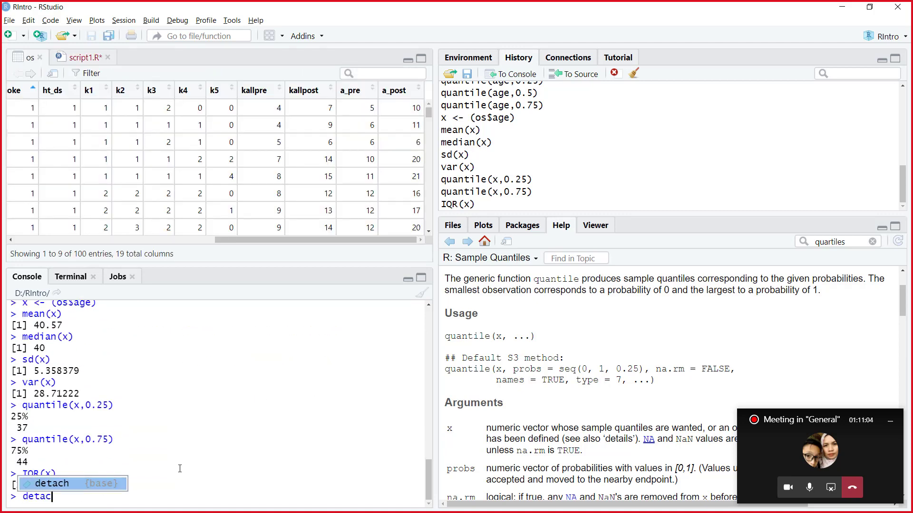
{"action": "type", "text": "h"}
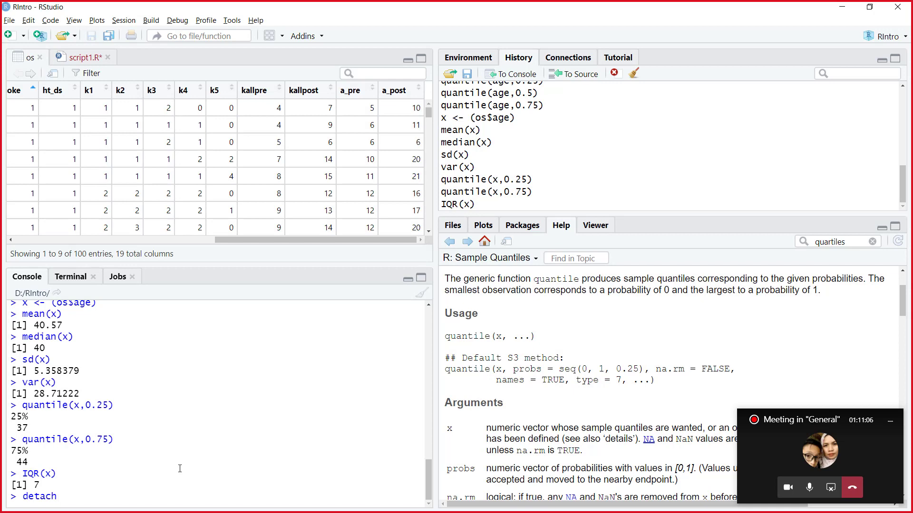
{"action": "scroll", "coordinate": [178, 458], "scroll_direction": "up", "scroll_amount": 3}
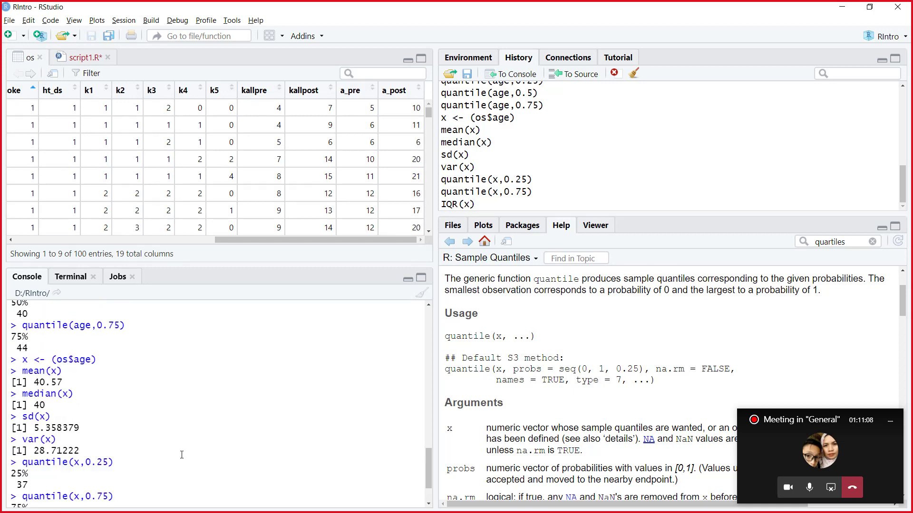
{"action": "scroll", "coordinate": [182, 455], "scroll_direction": "up", "scroll_amount": 1}
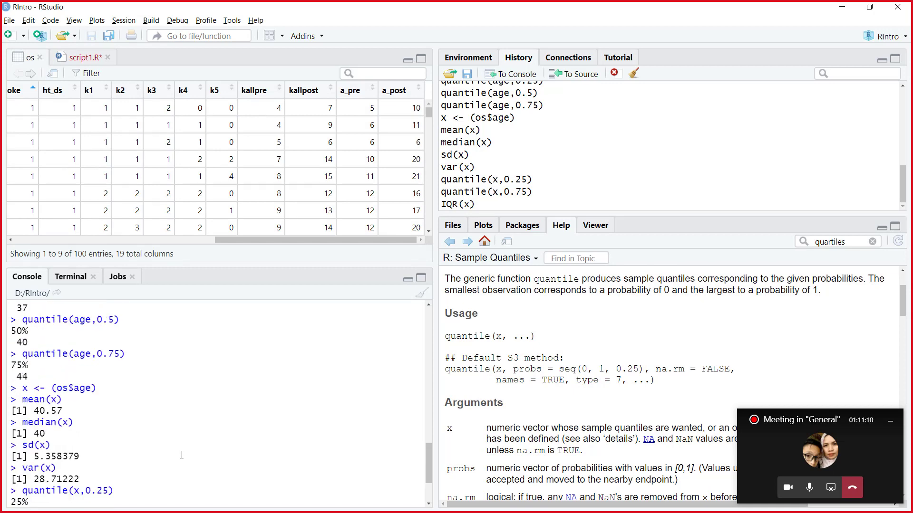
{"action": "scroll", "coordinate": [185, 452], "scroll_direction": "up", "scroll_amount": 5}
{"action": "scroll", "coordinate": [185, 452], "scroll_direction": "up", "scroll_amount": 5}
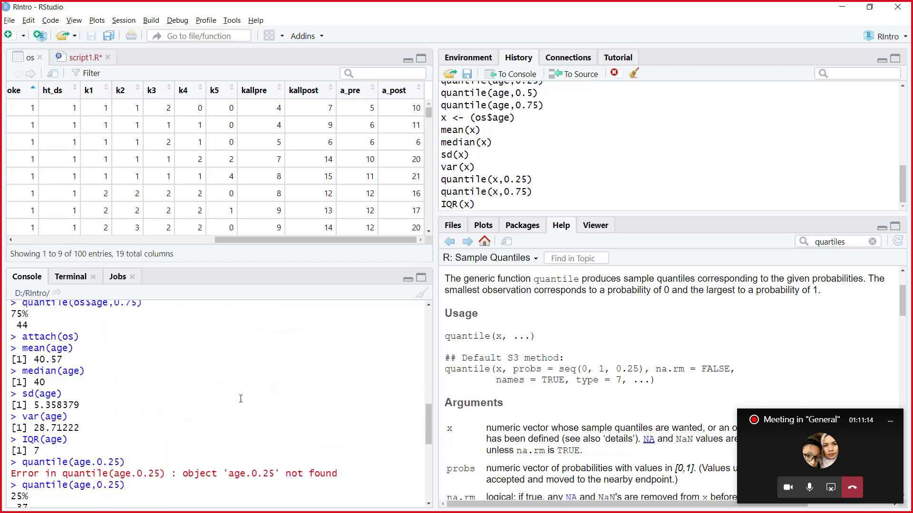
{"action": "scroll", "coordinate": [241, 399], "scroll_direction": "down", "scroll_amount": 10}
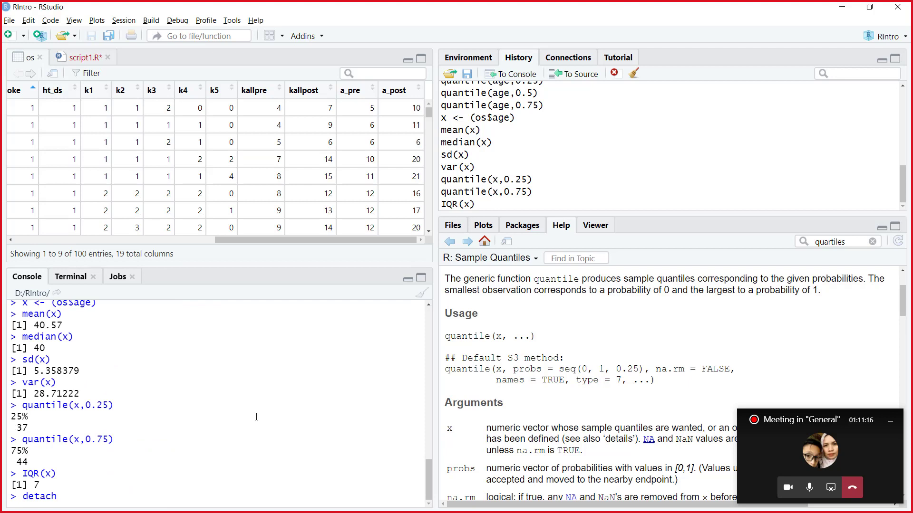
{"action": "type", "text": "(os)"}
{"action": "key", "text": "Return"}
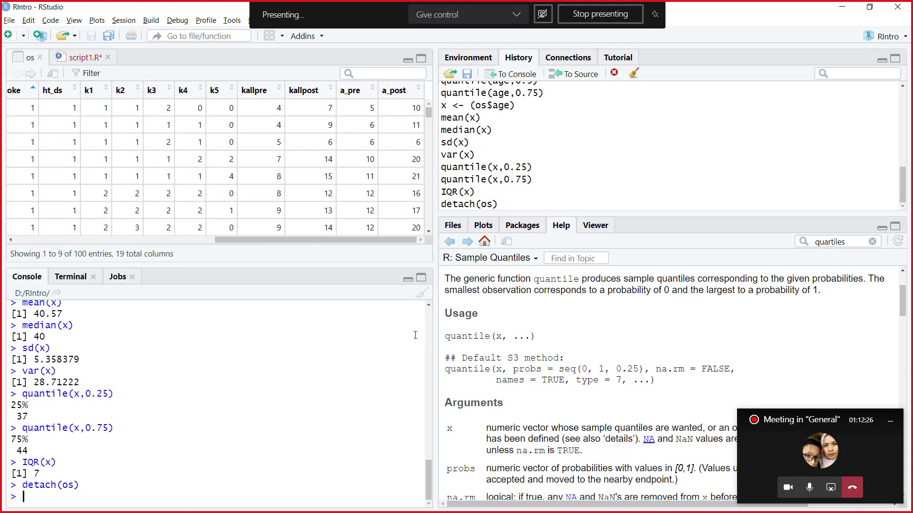
Close script1.R without saving its unsaved changes
{"action": "left_click", "coordinate": [85, 58]}
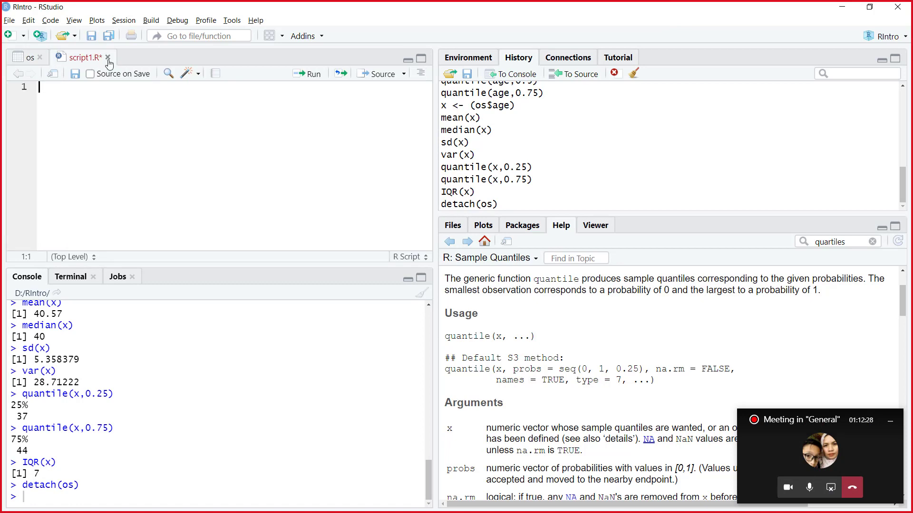
{"action": "left_click", "coordinate": [108, 57]}
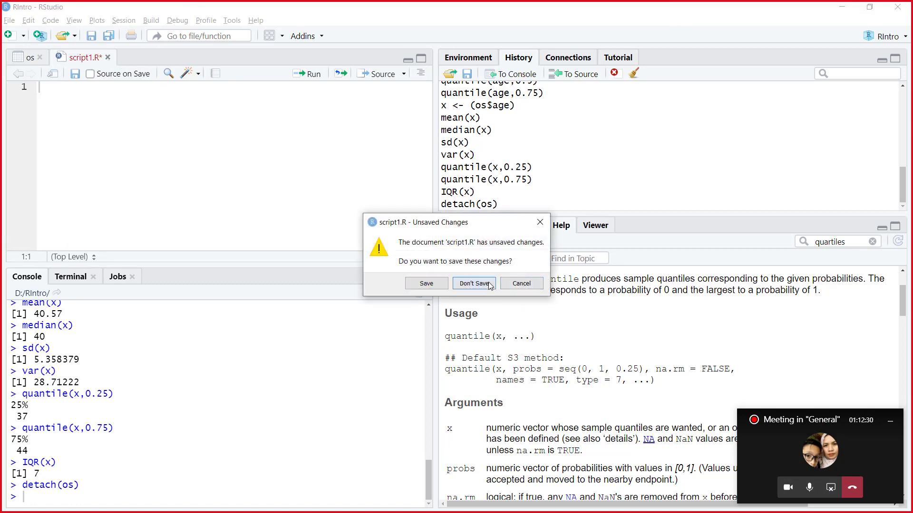
{"action": "left_click", "coordinate": [474, 283]}
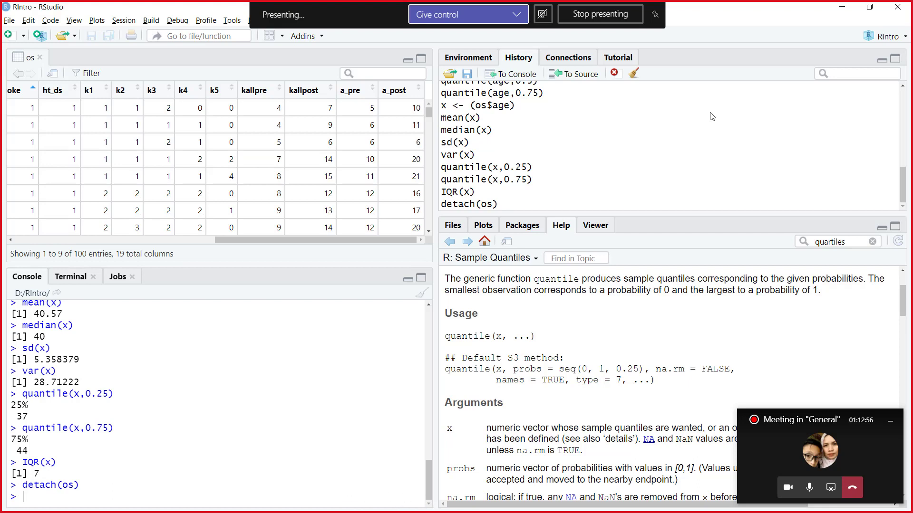
Switch to the Descriptive Statistics PDF in Acrobat and copy the hist(os$age) command from the histogram and box plot slide
{"action": "left_click", "coordinate": [842, 8]}
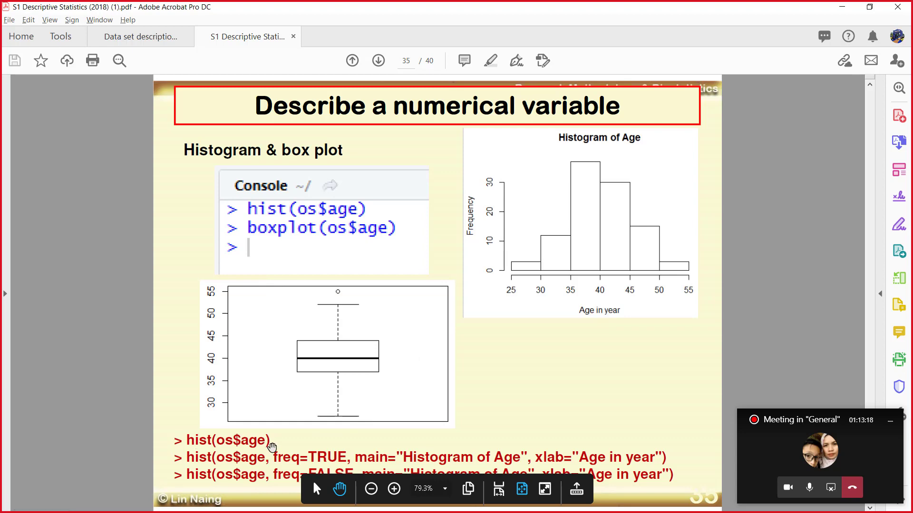
{"action": "right_click", "coordinate": [247, 438]}
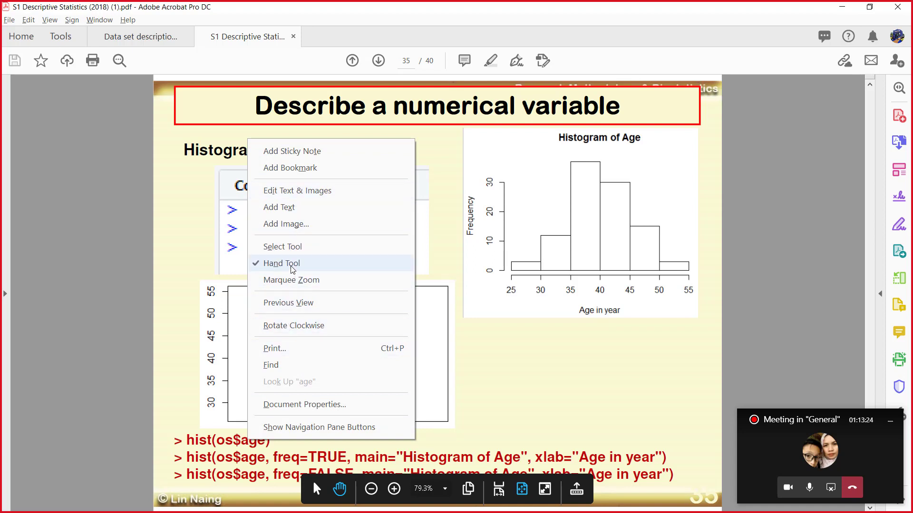
{"action": "left_click", "coordinate": [282, 247]}
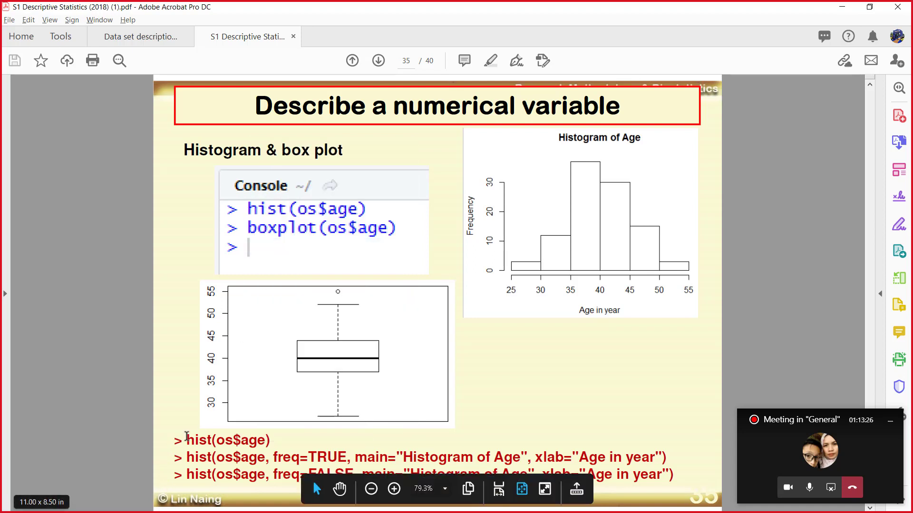
{"action": "left_click_drag", "start_coordinate": [185, 441], "coordinate": [273, 442]}
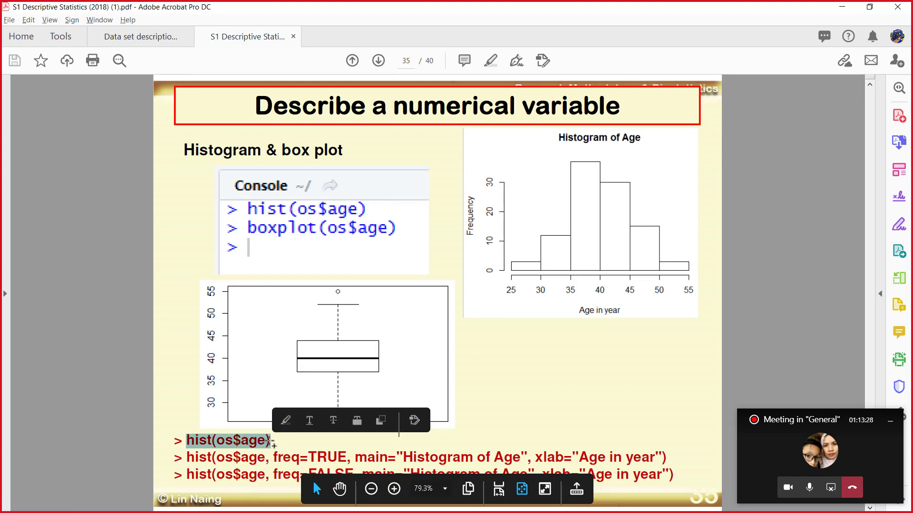
{"action": "right_click", "coordinate": [262, 443]}
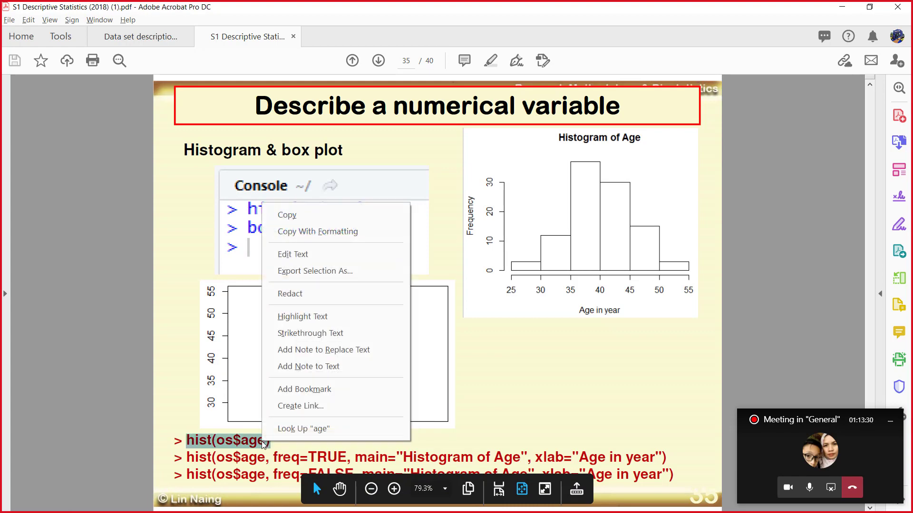
{"action": "left_click", "coordinate": [321, 212]}
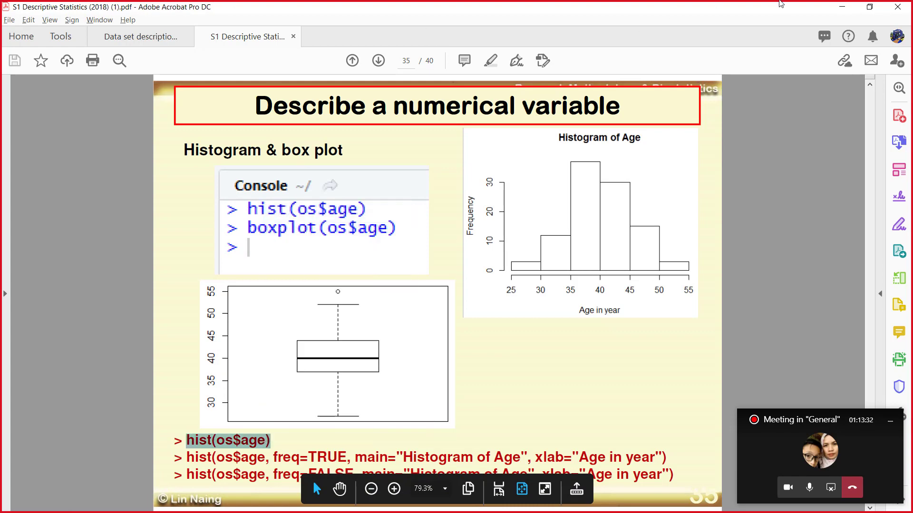
Return to RStudio, run the copied hist(os$age) in the console, and move the meeting window off the plot
{"action": "left_click", "coordinate": [842, 5]}
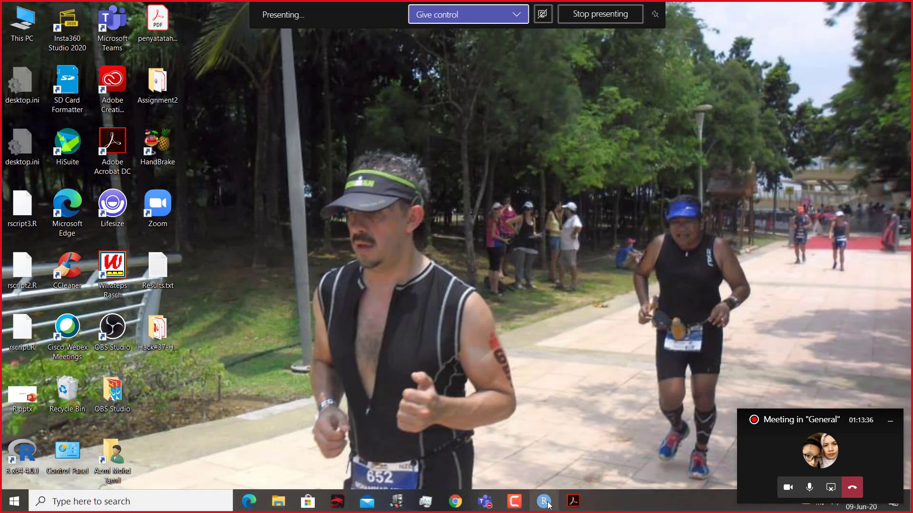
{"action": "left_click", "coordinate": [543, 501]}
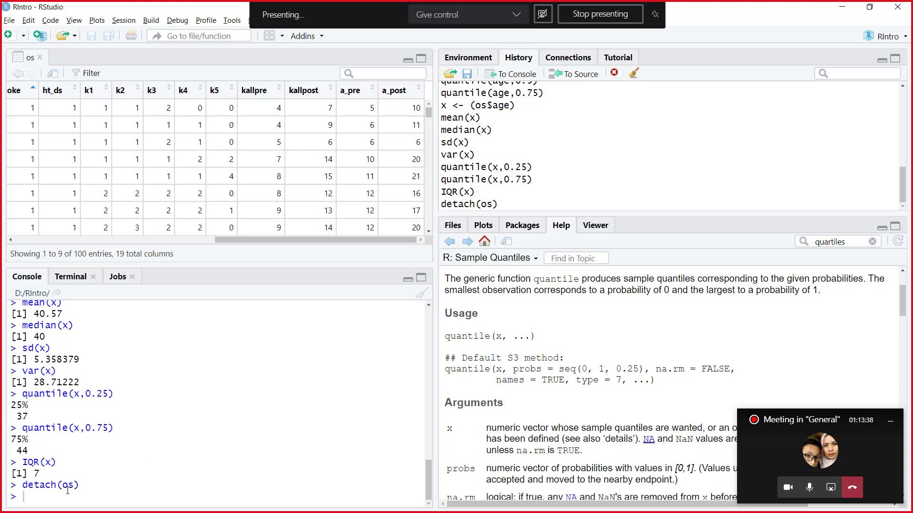
{"action": "right_click", "coordinate": [52, 497]}
{"action": "left_click", "coordinate": [76, 450]}
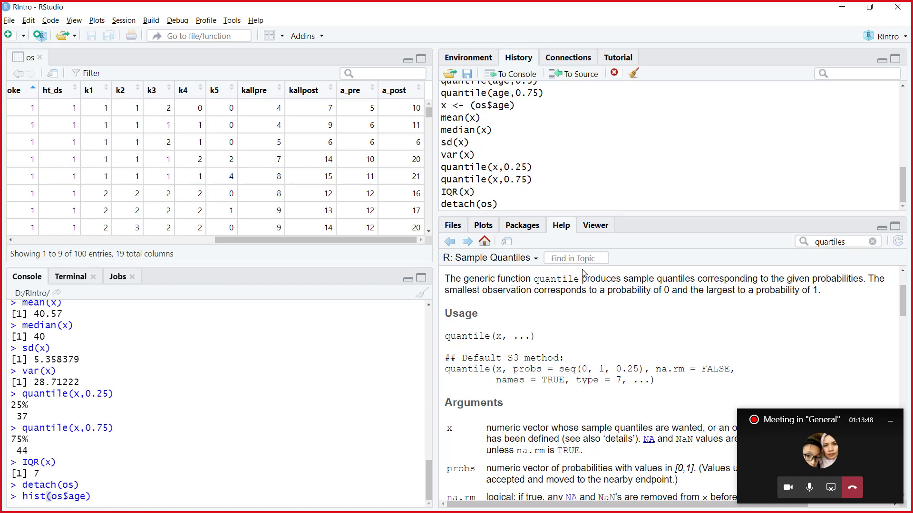
{"action": "left_click", "coordinate": [485, 226]}
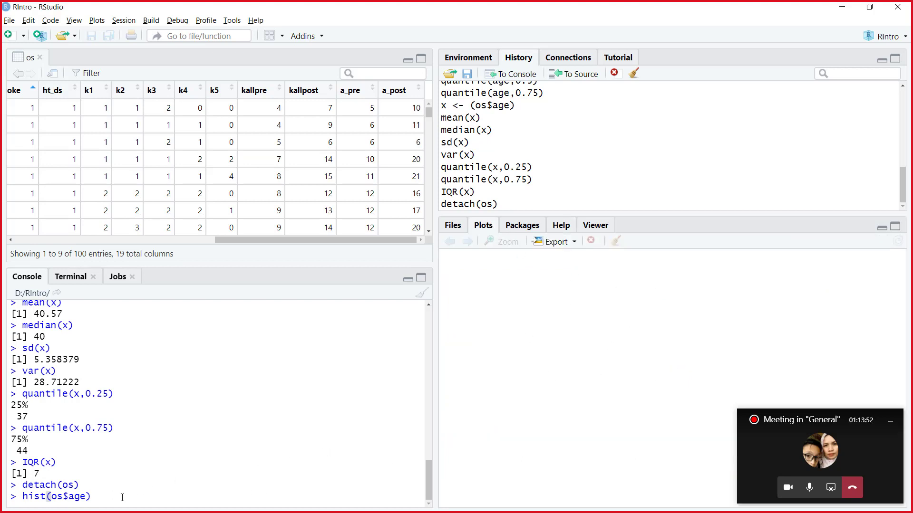
{"action": "key", "text": "Return"}
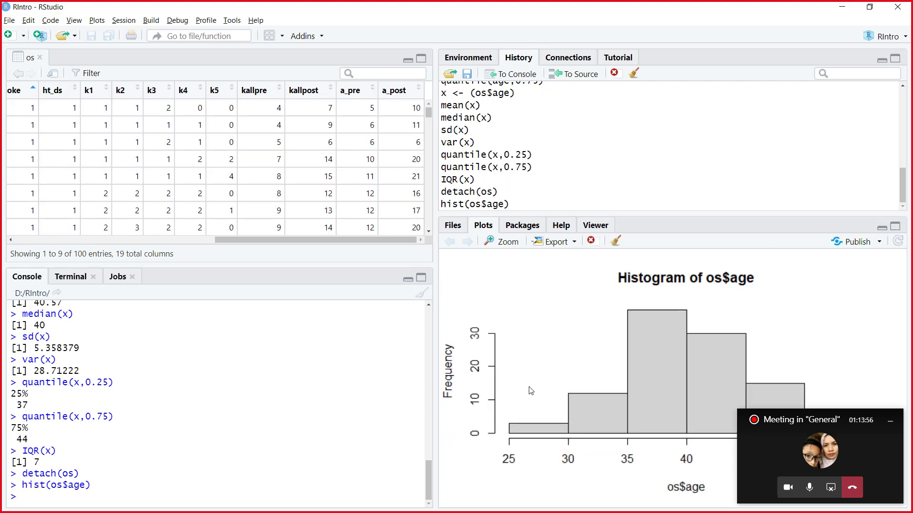
{"action": "left_click_drag", "start_coordinate": [843, 418], "coordinate": [835, 18]}
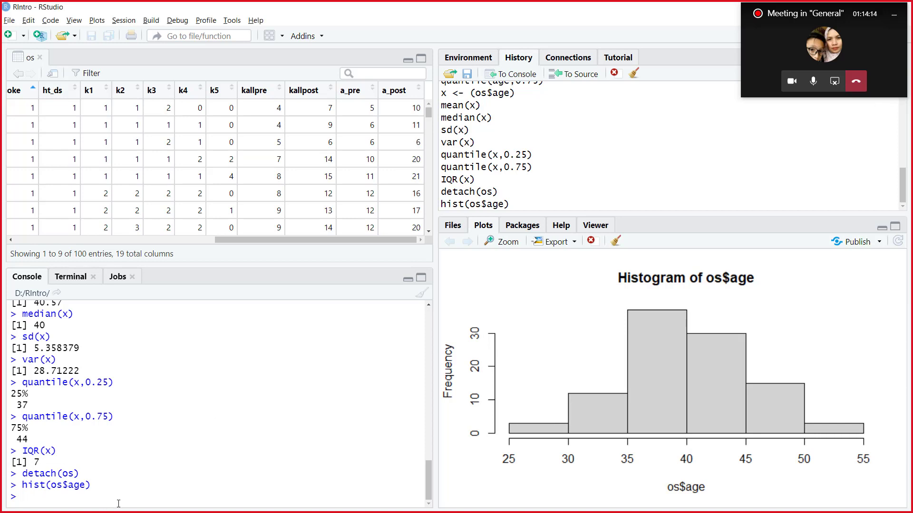
Plot the os dataset's age variable by running plot(os$age) in the console
{"action": "type", "text": "plot"}
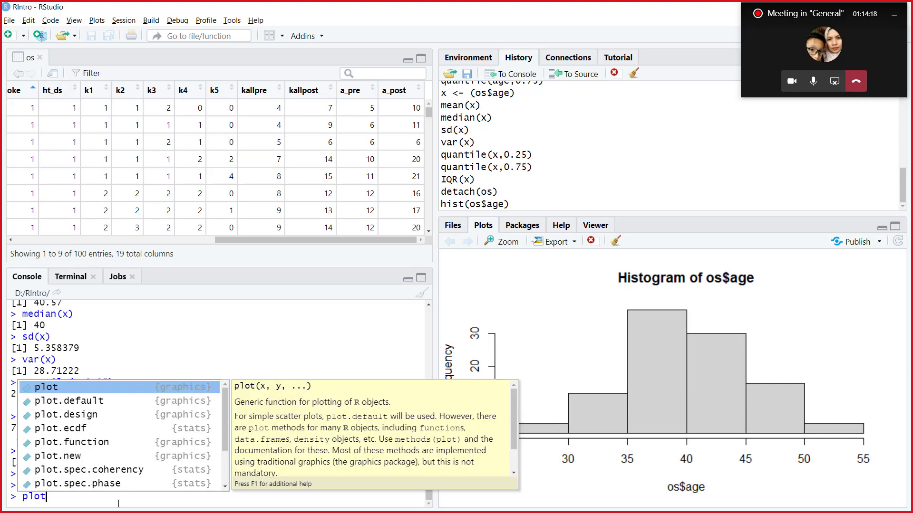
{"action": "type", "text": "("}
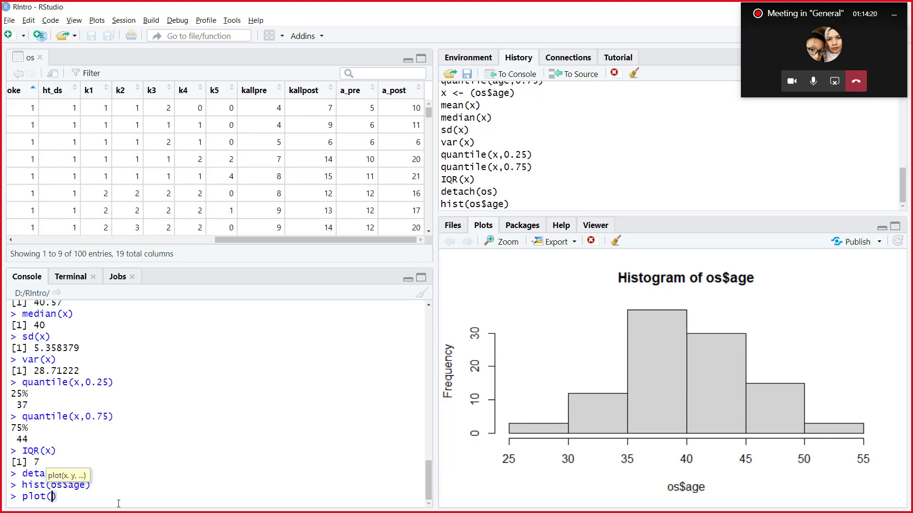
{"action": "type", "text": "os$"}
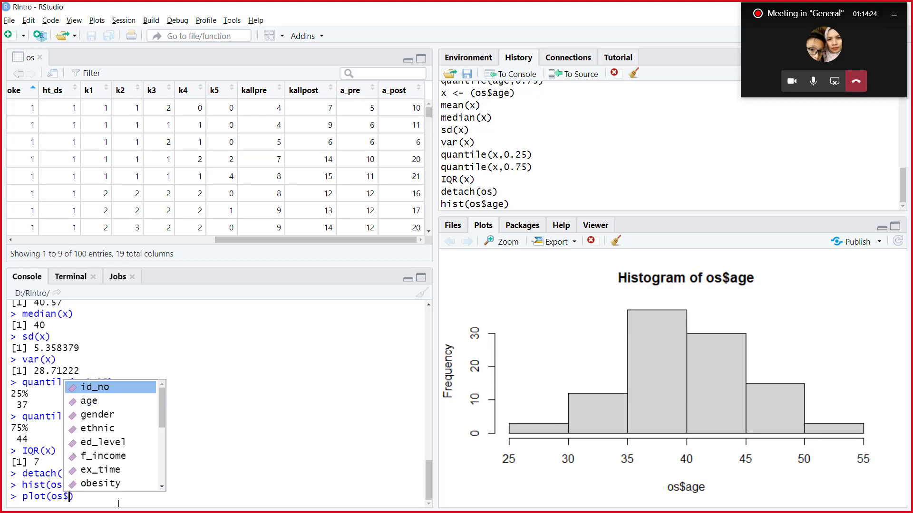
{"action": "left_click", "coordinate": [97, 403]}
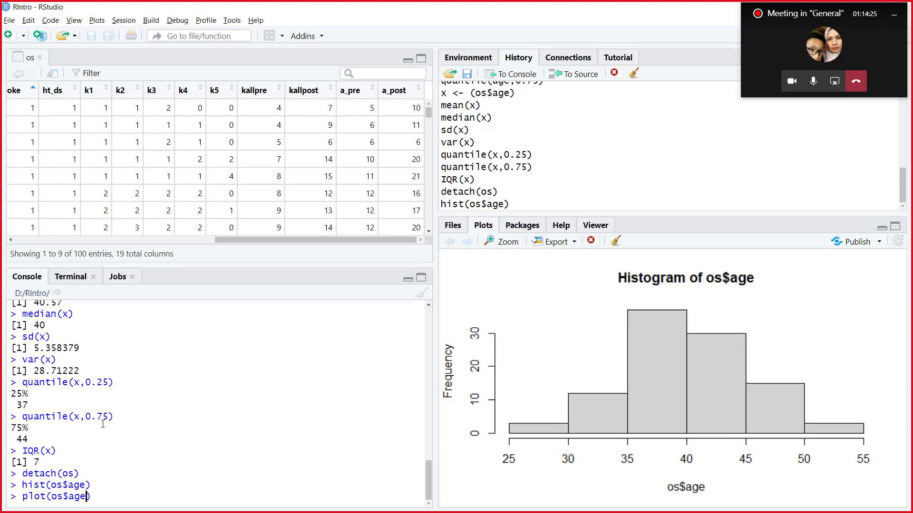
{"action": "left_click", "coordinate": [133, 495]}
{"action": "key", "text": "Return"}
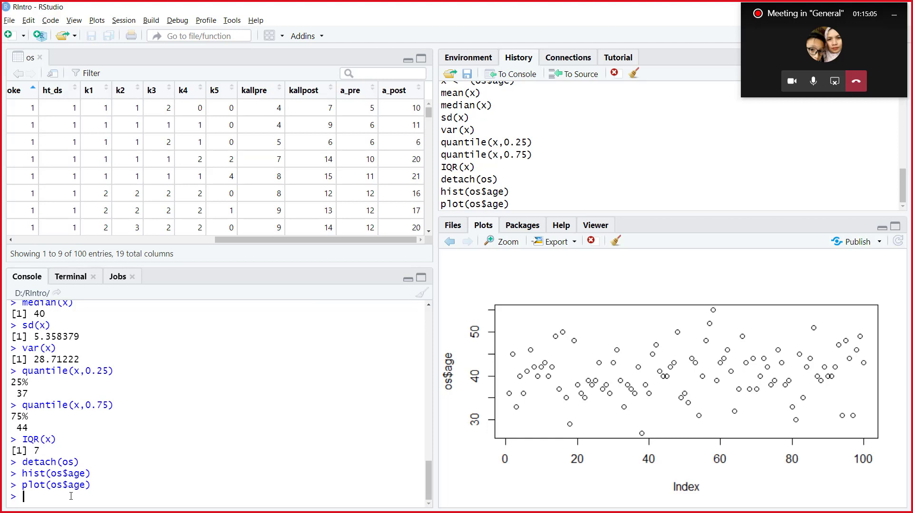
Draw a box plot of age by running boxplot(os$age) in the console
{"action": "type", "text": "boxplot"}
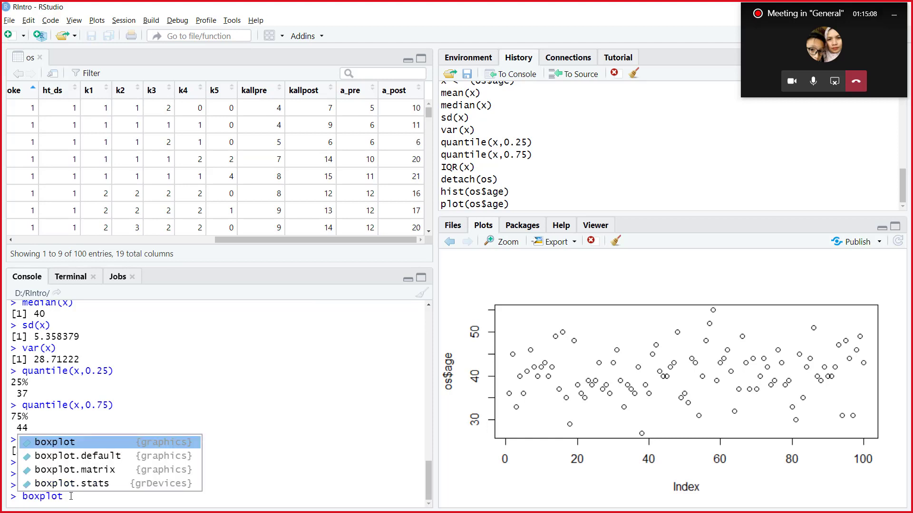
{"action": "type", "text": "("}
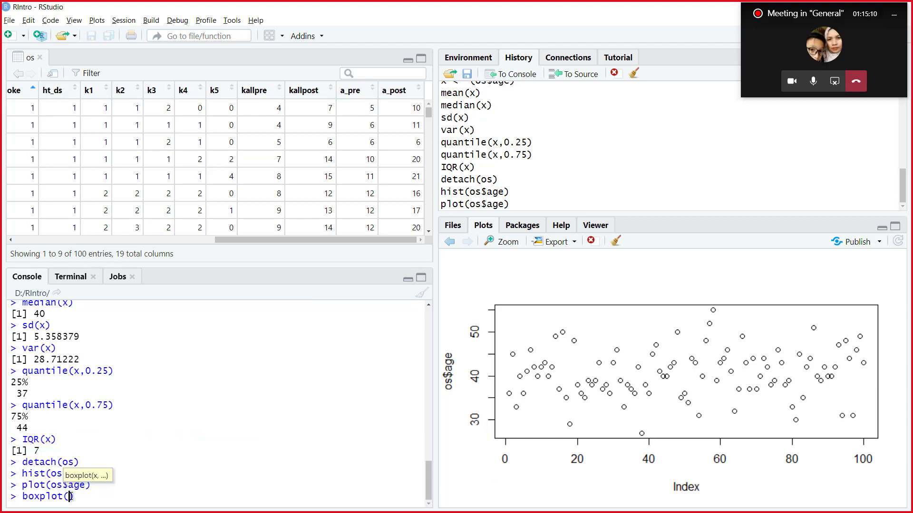
{"action": "type", "text": "os$"}
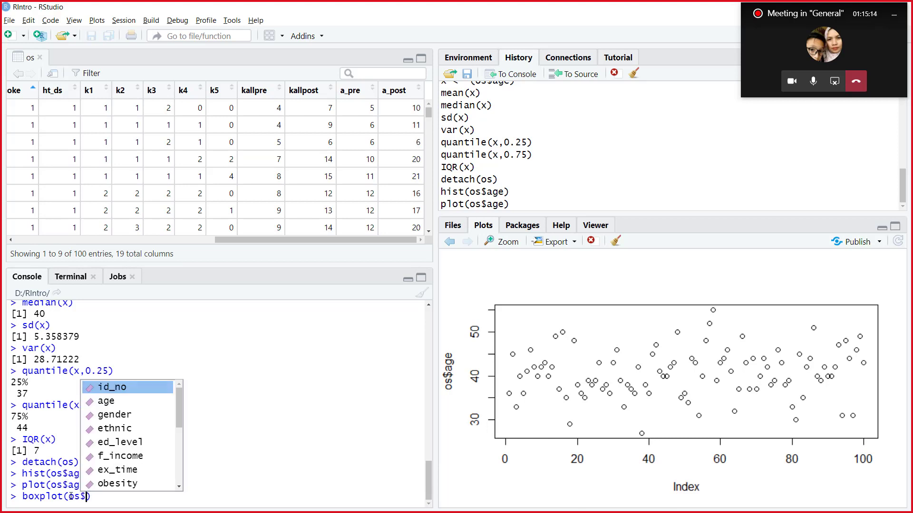
{"action": "type", "text": "age"}
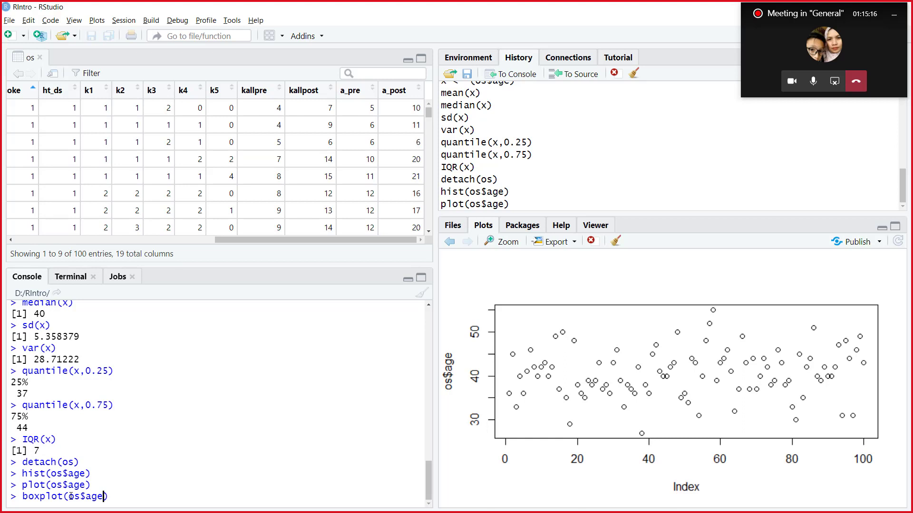
{"action": "key", "text": "Return"}
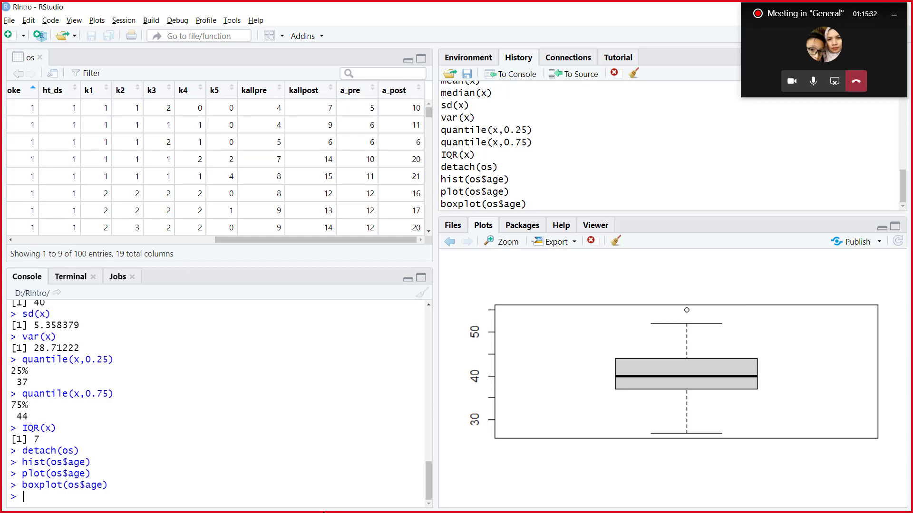
Switch to the Acrobat slide and copy the hist command with freq=TRUE, main="Histogram of Age" and xlab="Age in year"
{"action": "key", "text": "alt+Tab"}
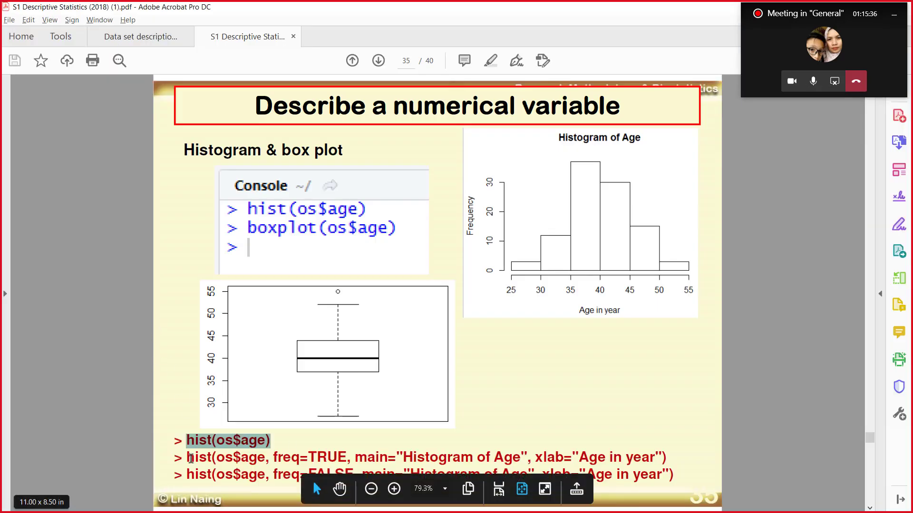
{"action": "left_click_drag", "start_coordinate": [187, 457], "coordinate": [666, 460]}
{"action": "key", "text": "ctrl+c"}
{"action": "right_click", "coordinate": [659, 460]}
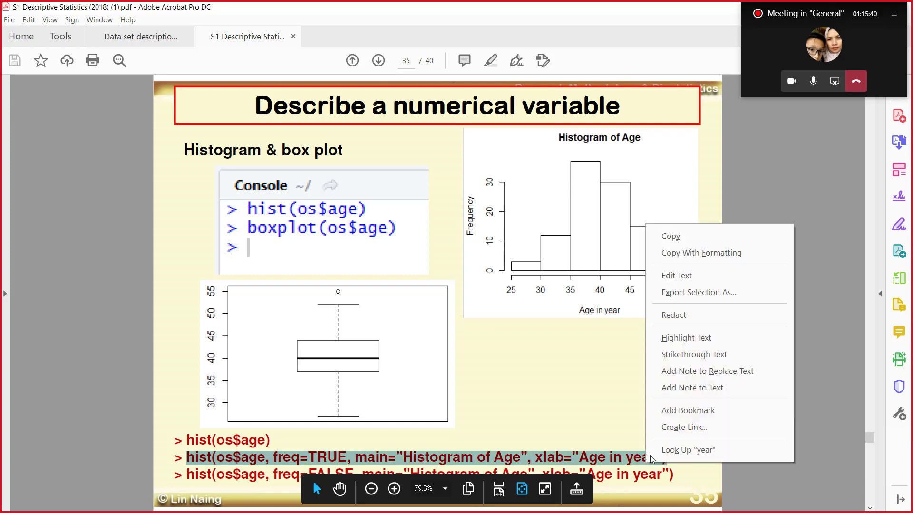
{"action": "left_click", "coordinate": [674, 237]}
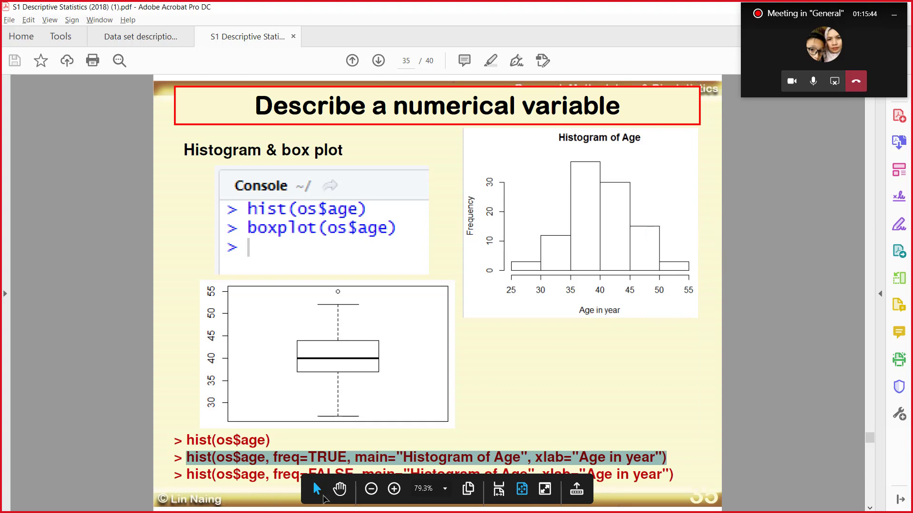
Back in RStudio, paste the copied hist command into the console without running it and bring the first age histogram back into view
{"action": "key", "text": "alt+Tab"}
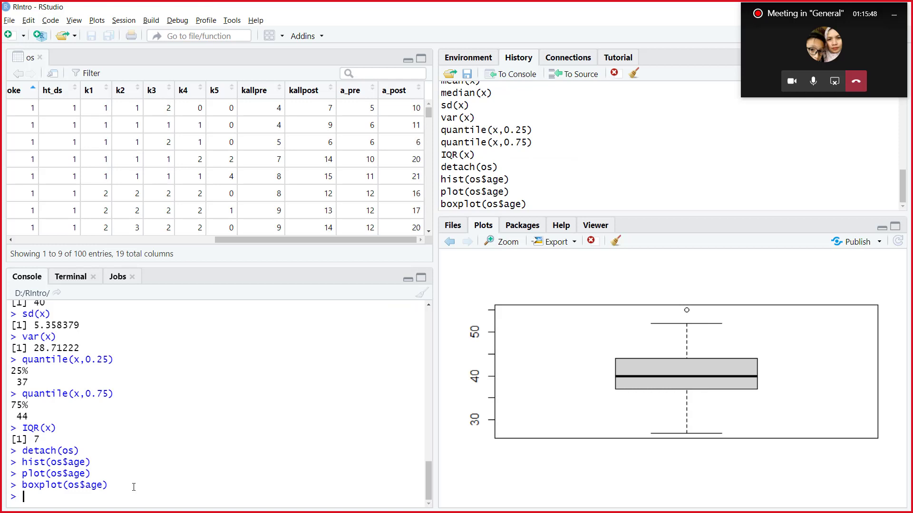
{"action": "key", "text": "ctrl+v"}
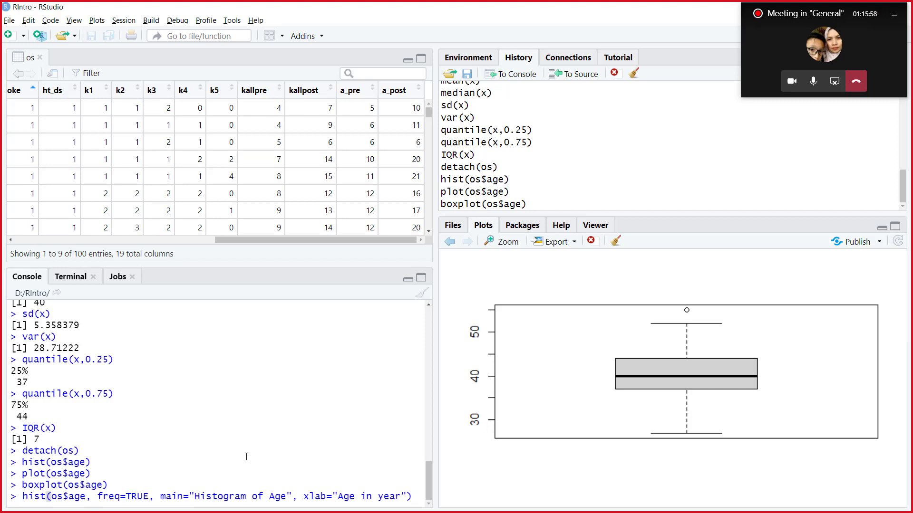
{"action": "left_click", "coordinate": [452, 242]}
{"action": "left_click", "coordinate": [452, 242]}
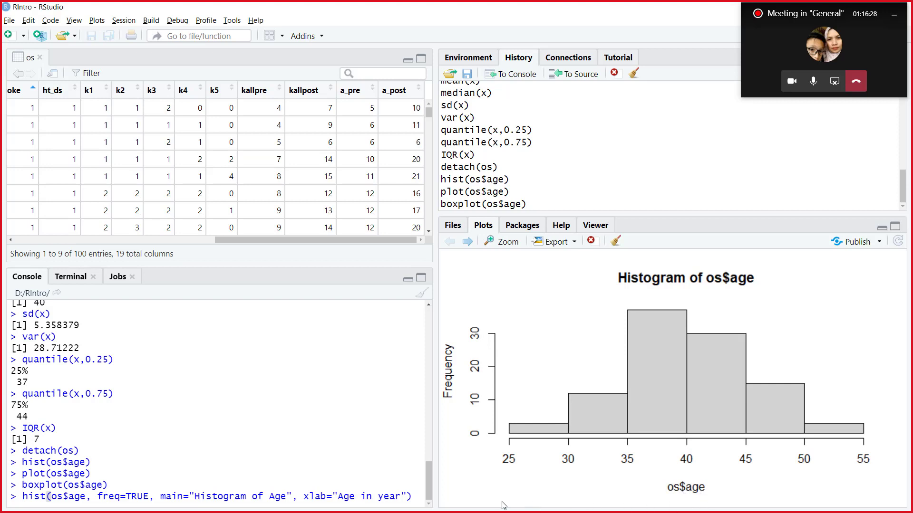
Change the pending hist command's x-axis label to "Age in years" and run it
{"action": "left_click", "coordinate": [401, 496]}
{"action": "type", "text": "s"}
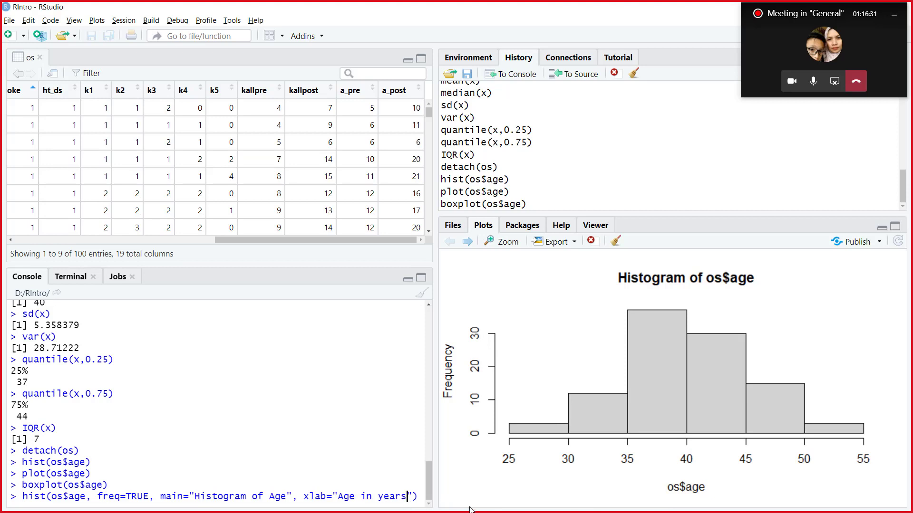
{"action": "left_click", "coordinate": [421, 496]}
{"action": "key", "text": "Return"}
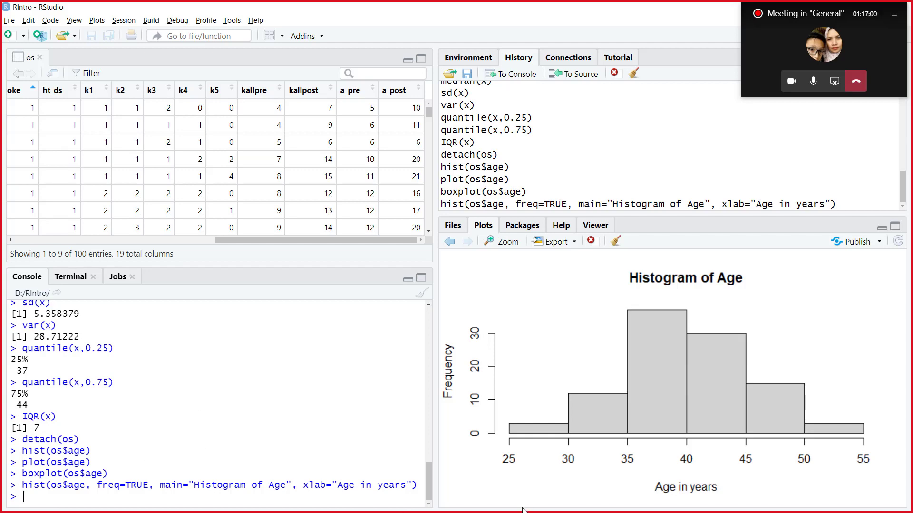
Switch to the Acrobat slide, highlight the hist command with freq=FALSE for reference, and return to RStudio
{"action": "key", "text": "alt+Tab"}
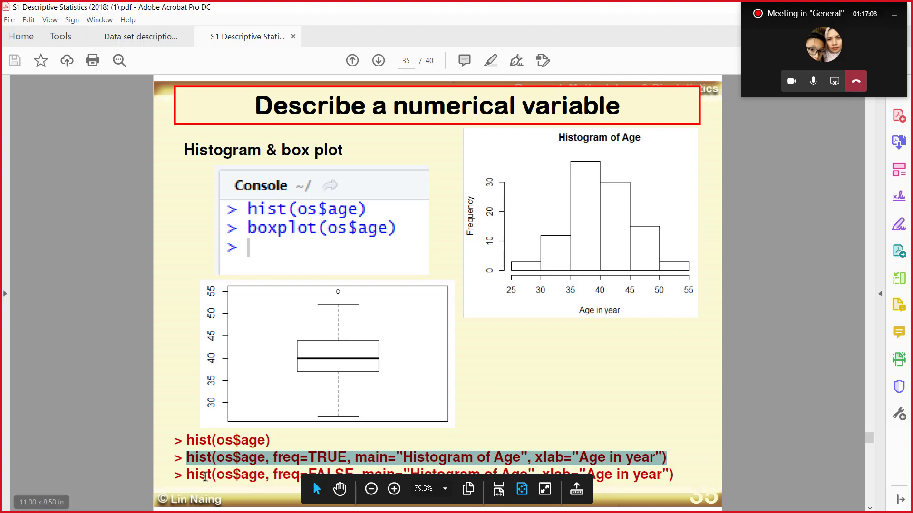
{"action": "left_click_drag", "start_coordinate": [186, 476], "coordinate": [679, 470]}
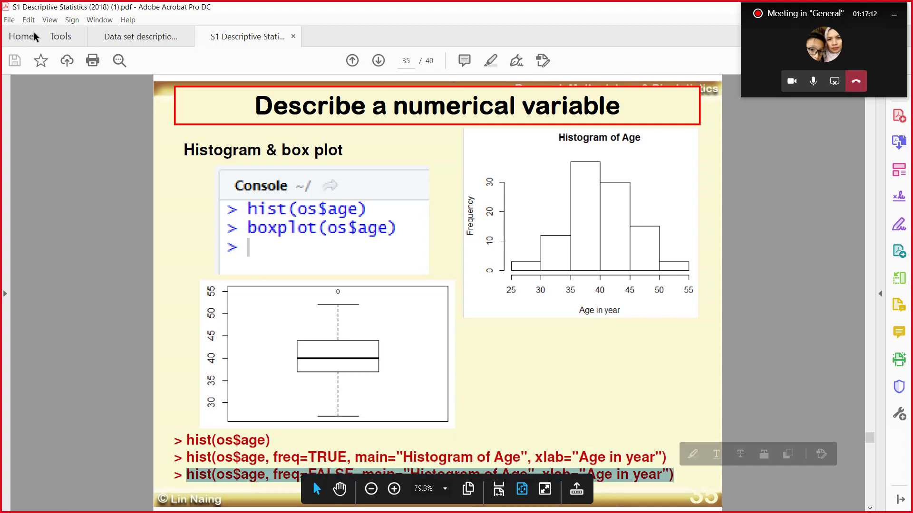
{"action": "mouse_move", "coordinate": [192, 4]}
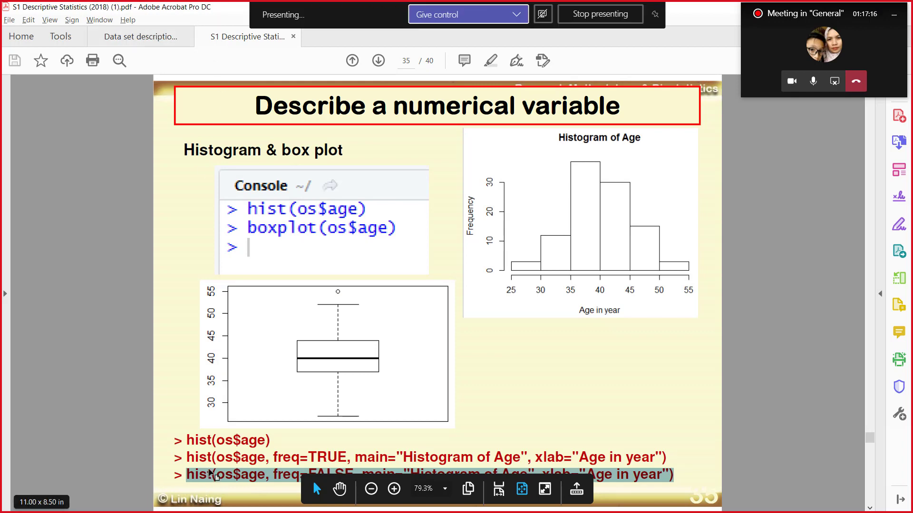
{"action": "key", "text": "alt+Tab"}
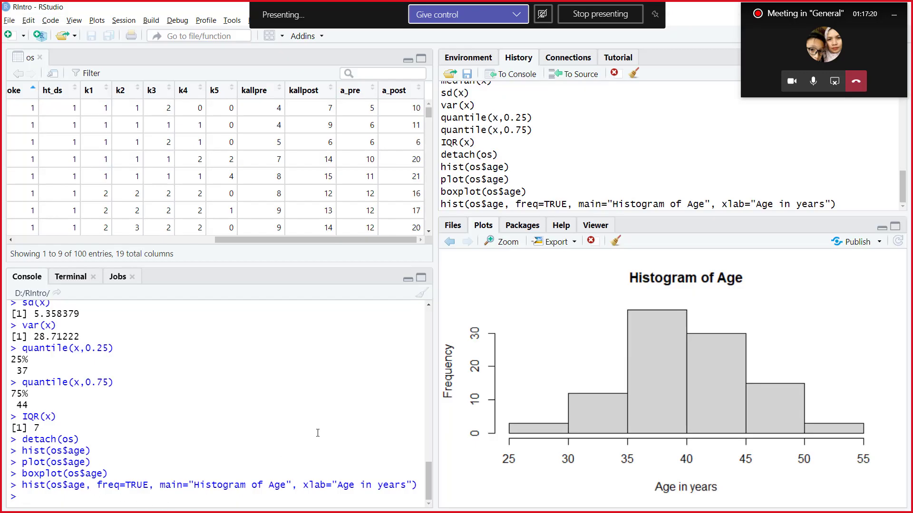
Recall the last hist command in the console, change freq to FALSE and run it
{"action": "key", "text": "Up"}
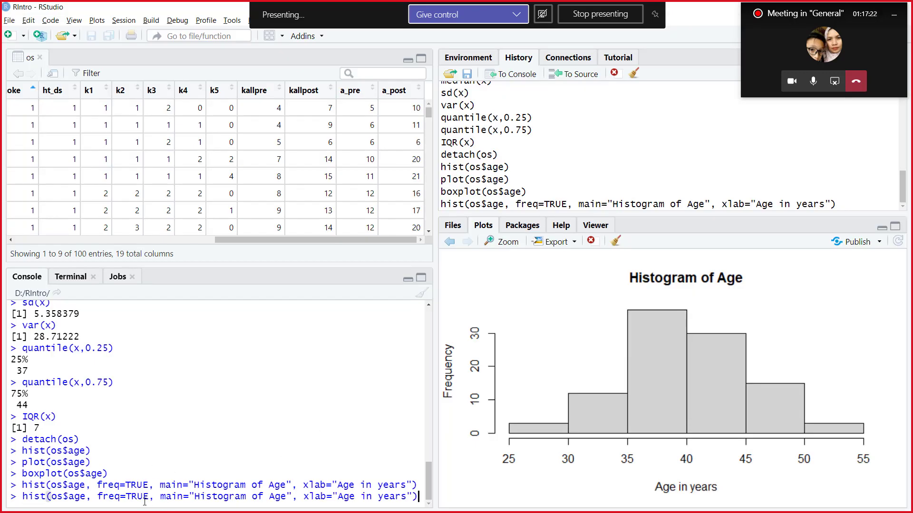
{"action": "left_click", "coordinate": [151, 496]}
{"action": "key", "text": "BackSpace"}
{"action": "key", "text": "BackSpace"}
{"action": "key", "text": "BackSpace"}
{"action": "key", "text": "BackSpace"}
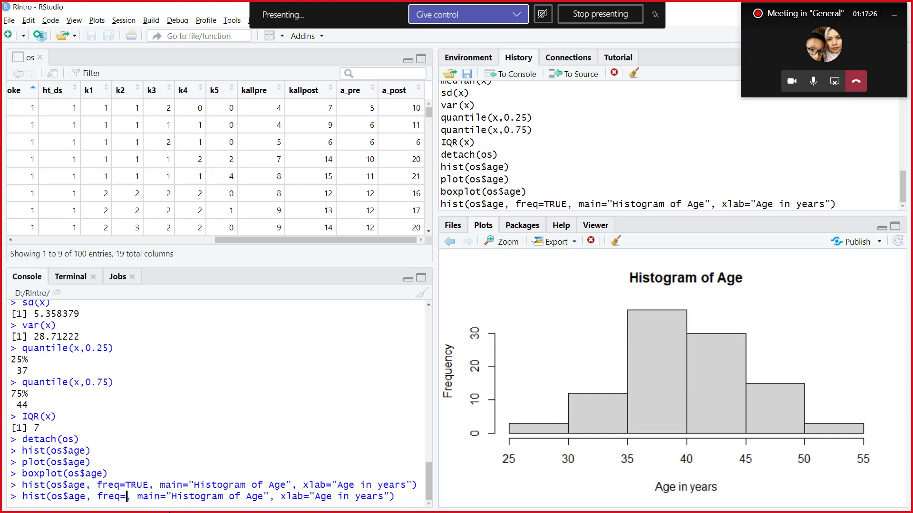
{"action": "type", "text": "FALSE"}
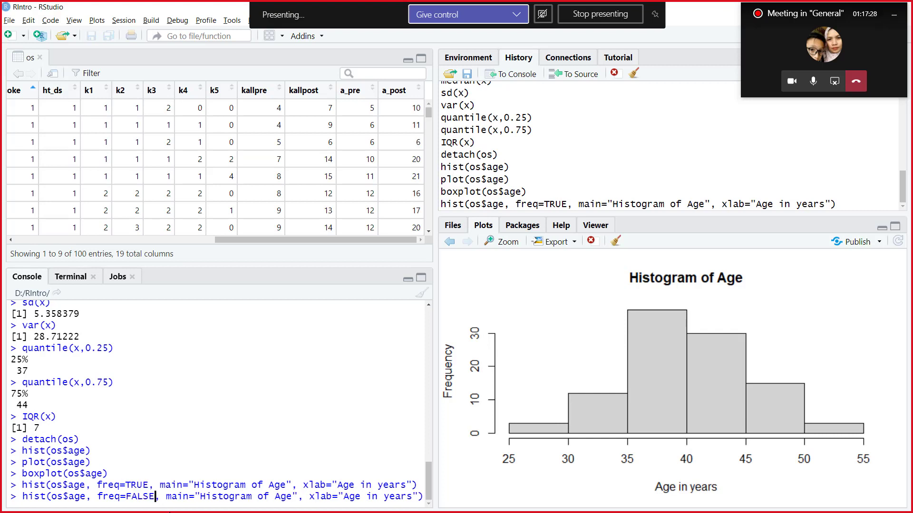
{"action": "left_click", "coordinate": [421, 496]}
{"action": "key", "text": "Return"}
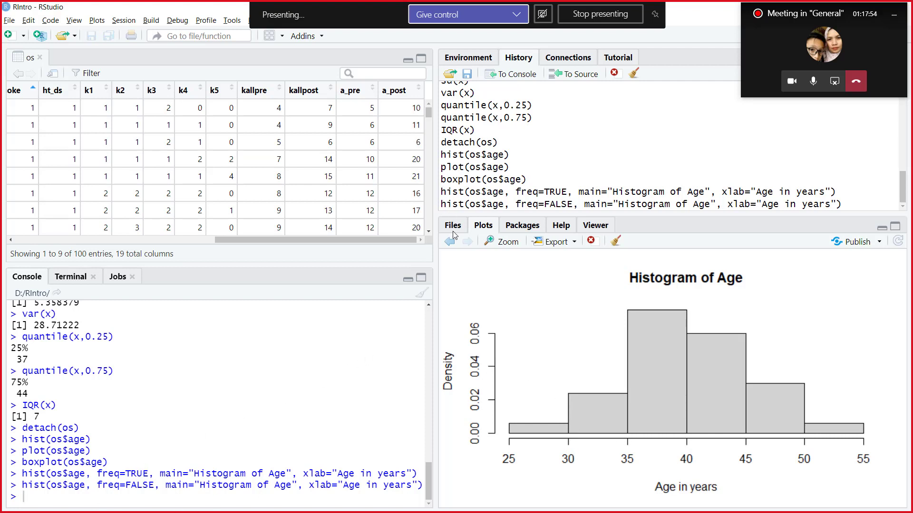
Copy the preceding frequency histogram of age to the clipboard as a bitmap, then leave RStudio and open the Windows Start menu
{"action": "left_click", "coordinate": [454, 248]}
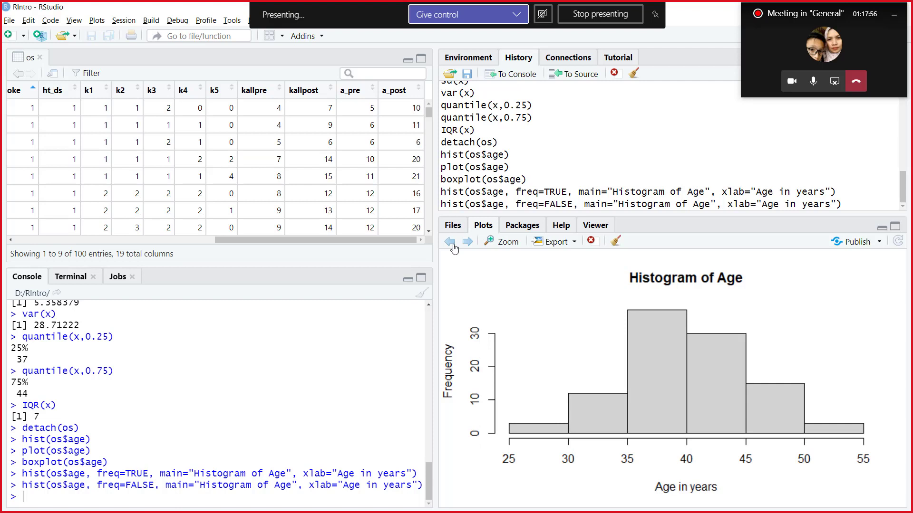
{"action": "left_click", "coordinate": [574, 242]}
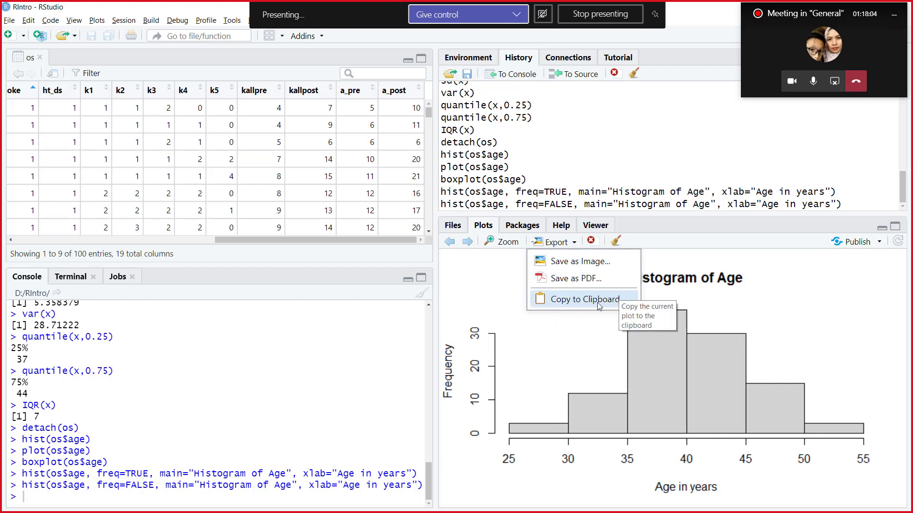
{"action": "left_click", "coordinate": [590, 299]}
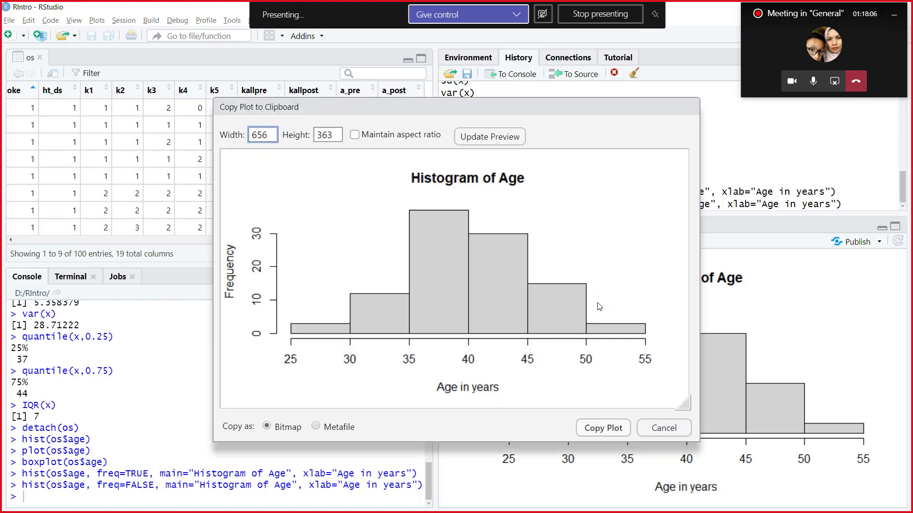
{"action": "left_click", "coordinate": [613, 430]}
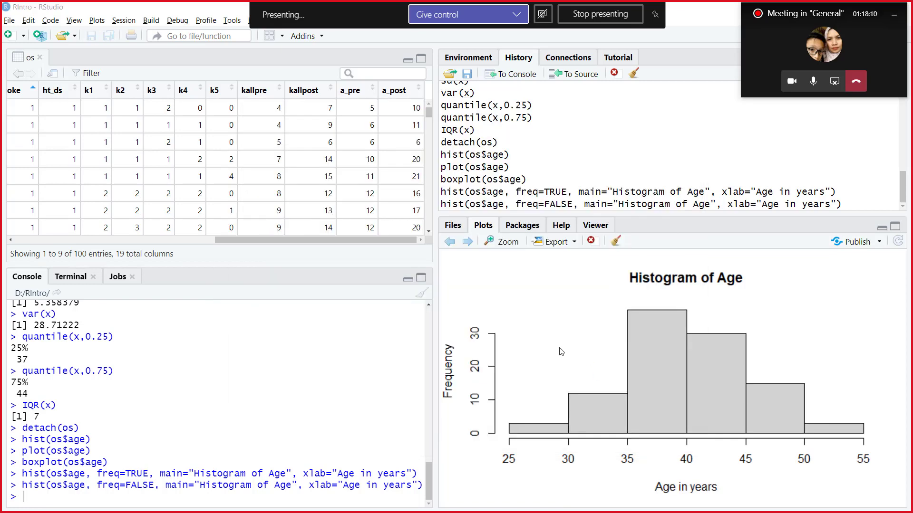
{"action": "key", "text": "alt+Tab"}
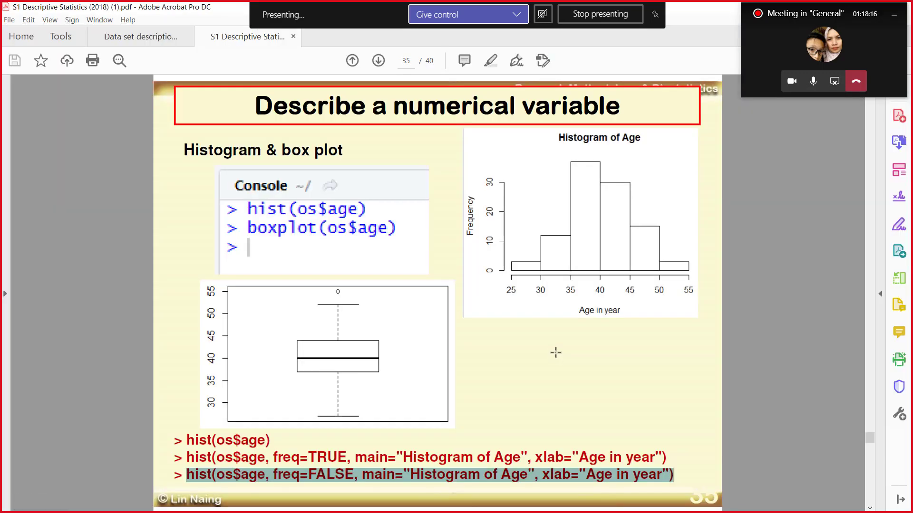
{"action": "key", "text": "super"}
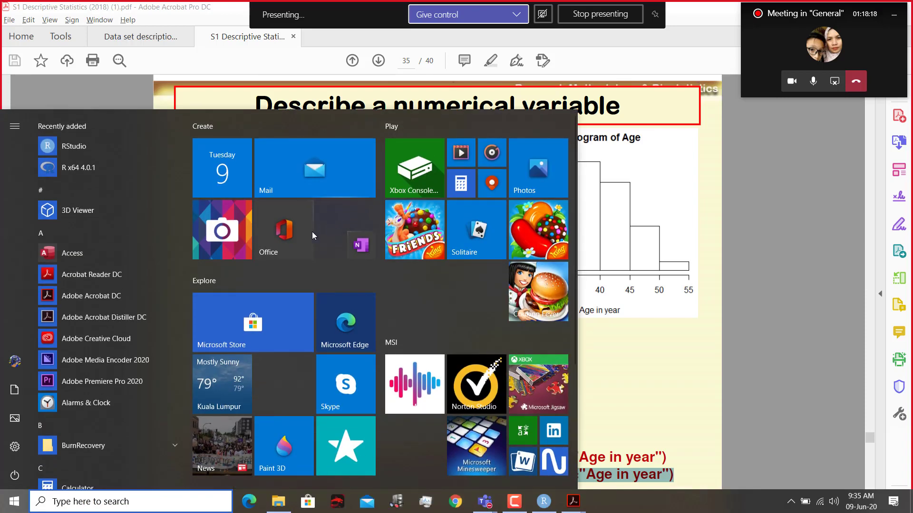
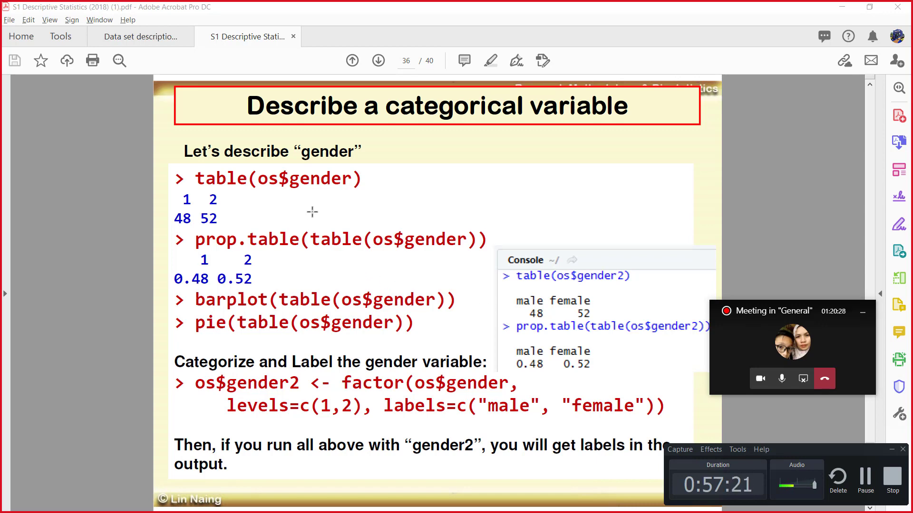
Copy the table(os$gender) command from the categorical variable slide and switch to RStudio
{"action": "left_click_drag", "start_coordinate": [198, 180], "coordinate": [364, 180]}
{"action": "key", "text": "ctrl+c"}
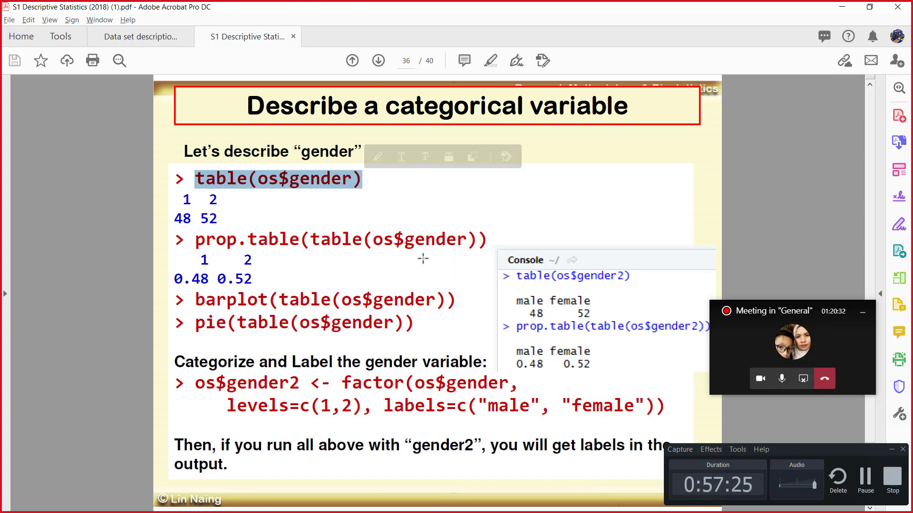
{"action": "key", "text": "alt+Tab"}
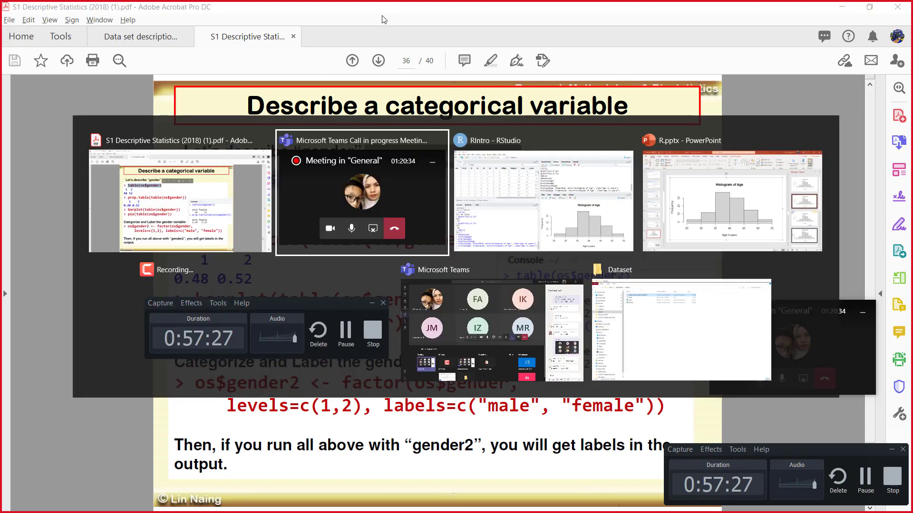
{"action": "key", "text": "alt+Tab"}
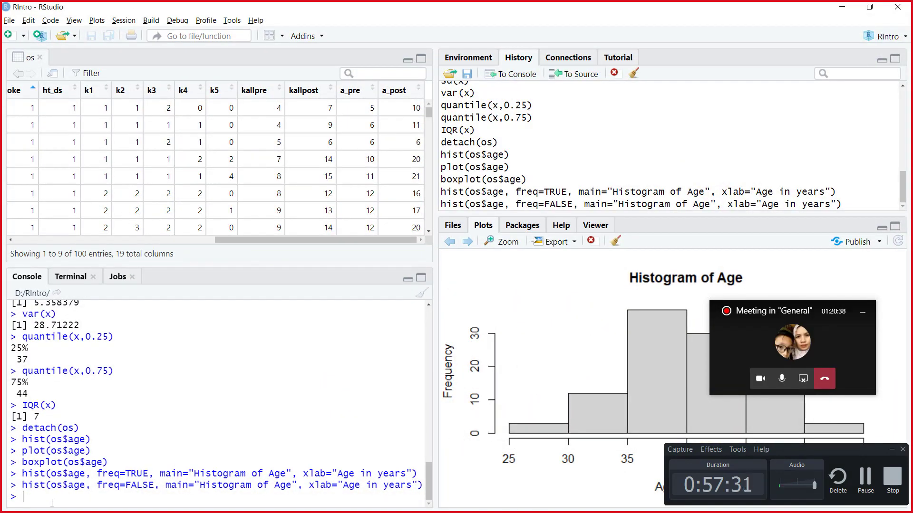
Sort the os data view by gender in ascending order and look through the gender codes
{"action": "left_click_drag", "start_coordinate": [257, 239], "coordinate": [57, 239]}
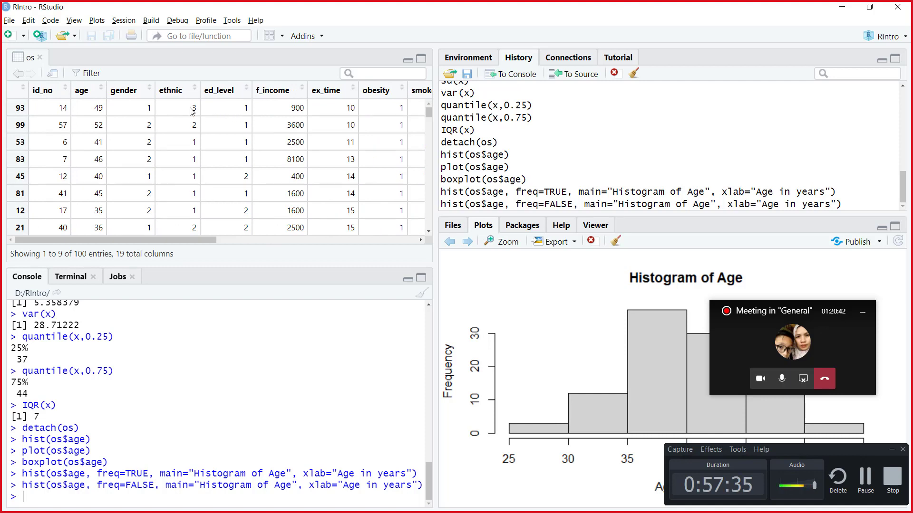
{"action": "left_click", "coordinate": [147, 92]}
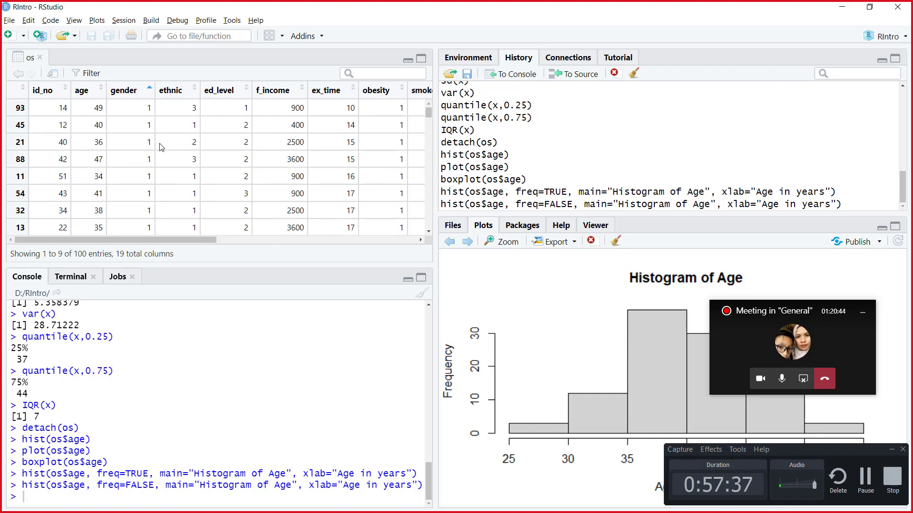
{"action": "scroll", "coordinate": [147, 157], "scroll_direction": "down", "scroll_amount": 2}
{"action": "scroll", "coordinate": [147, 157], "scroll_direction": "down", "scroll_amount": 3}
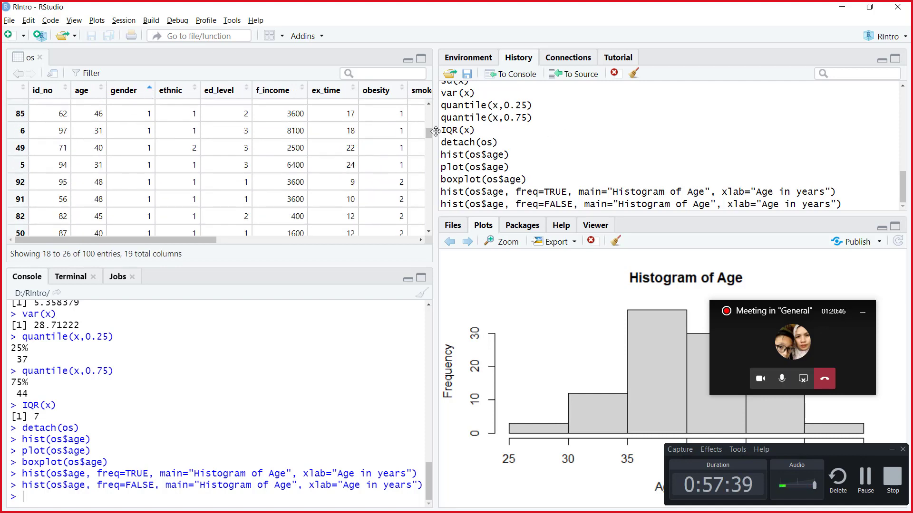
{"action": "left_click_drag", "start_coordinate": [428, 132], "coordinate": [421, 185]}
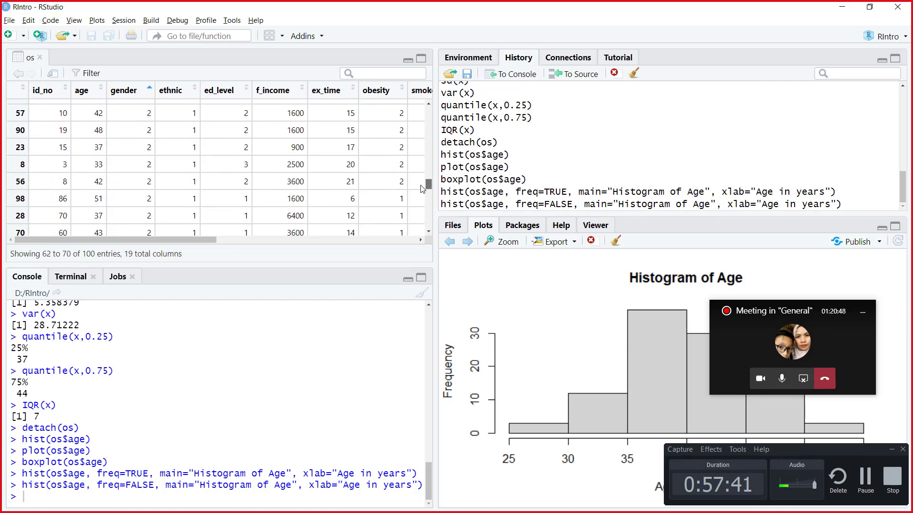
Tabulate gender by pasting table(os$gender) into the console and running it
{"action": "right_click", "coordinate": [37, 499]}
{"action": "left_click", "coordinate": [67, 452]}
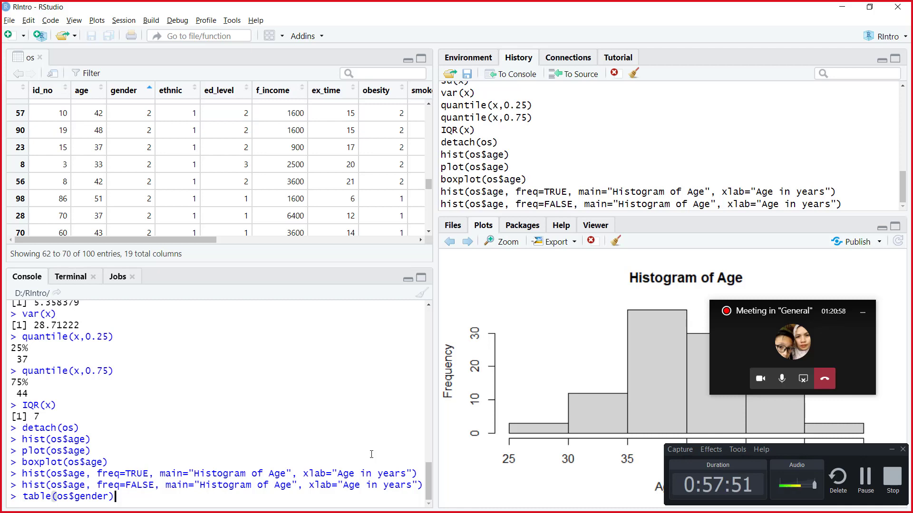
{"action": "key", "text": "Return"}
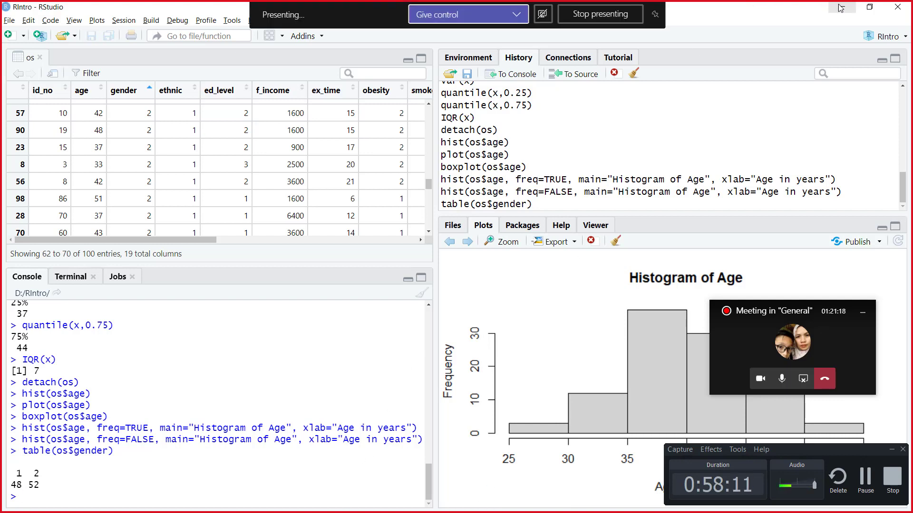
Switch to the Acrobat slide and copy the prop.table(table(os$gender)) command
{"action": "key", "text": "alt+Tab"}
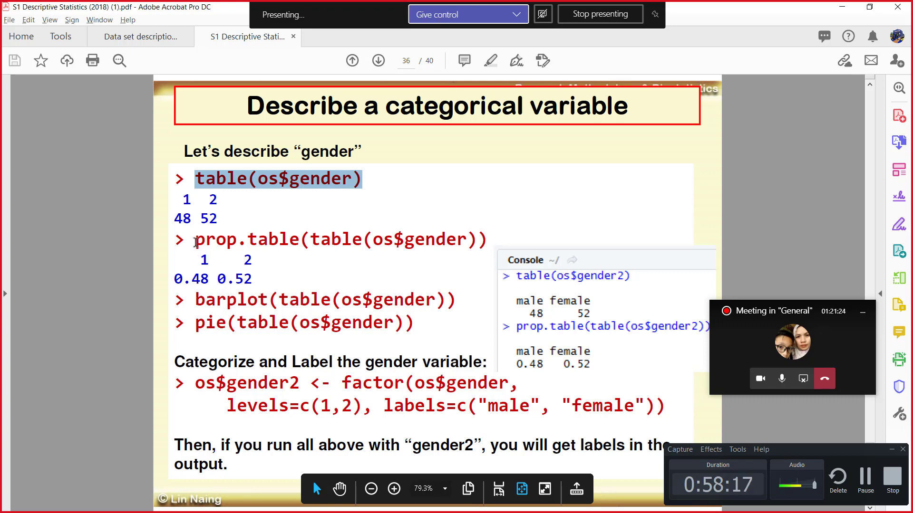
{"action": "left_click_drag", "start_coordinate": [195, 240], "coordinate": [491, 231]}
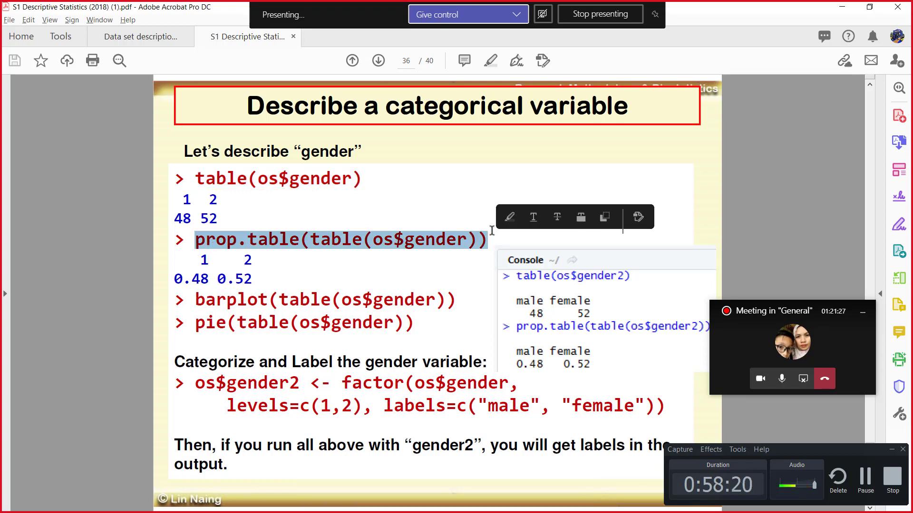
{"action": "right_click", "coordinate": [424, 238]}
{"action": "left_click", "coordinate": [442, 250]}
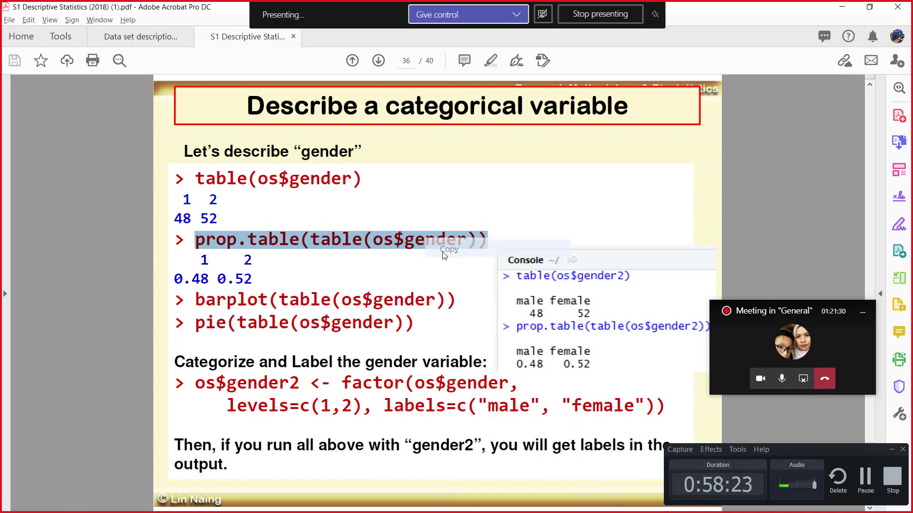
Return to RStudio, paste prop.table(table(os$gender)) into the console and run it
{"action": "left_click", "coordinate": [841, 6]}
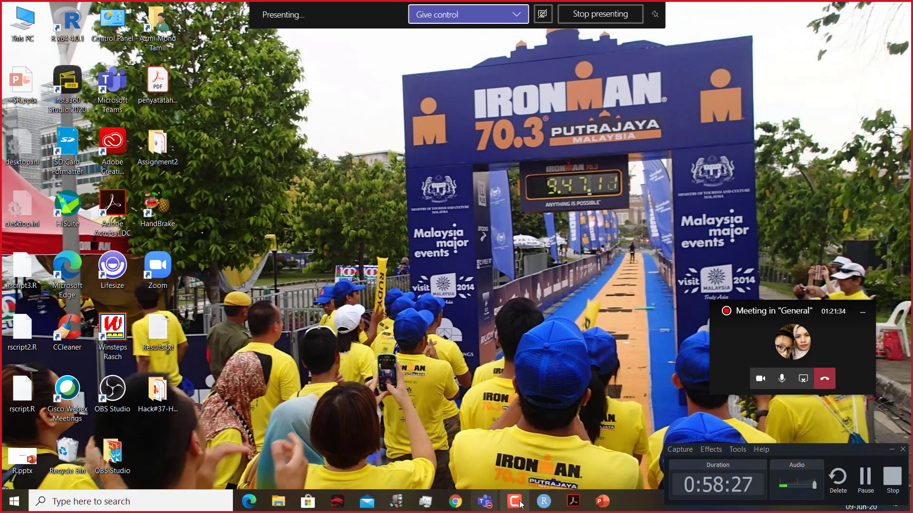
{"action": "left_click", "coordinate": [543, 501]}
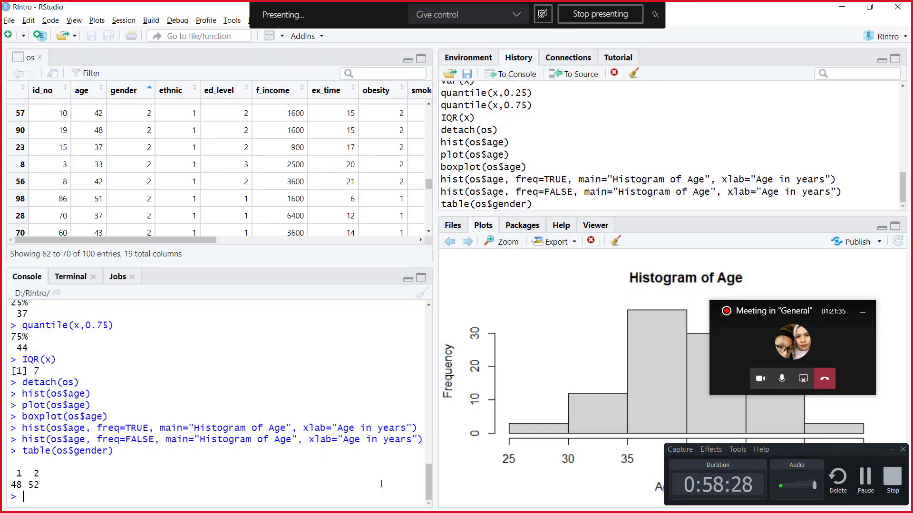
{"action": "right_click", "coordinate": [30, 495]}
{"action": "left_click", "coordinate": [52, 460]}
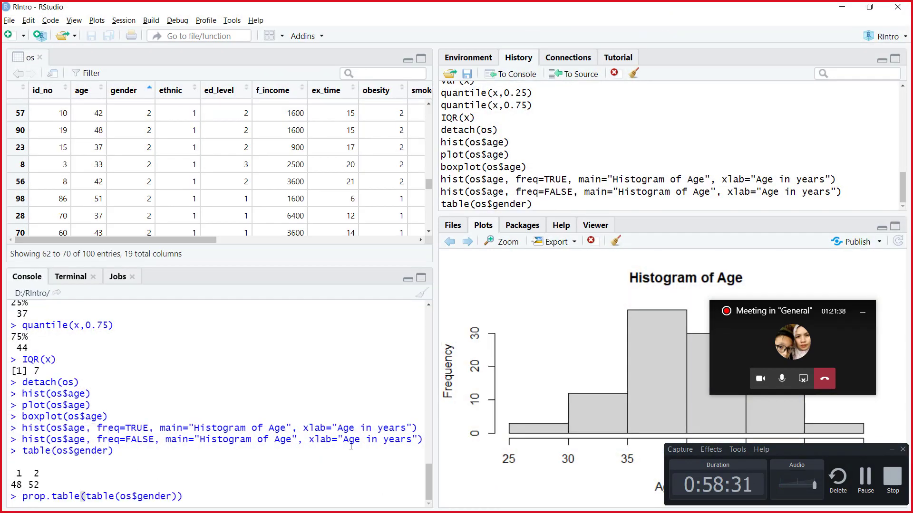
{"action": "key", "text": "Return"}
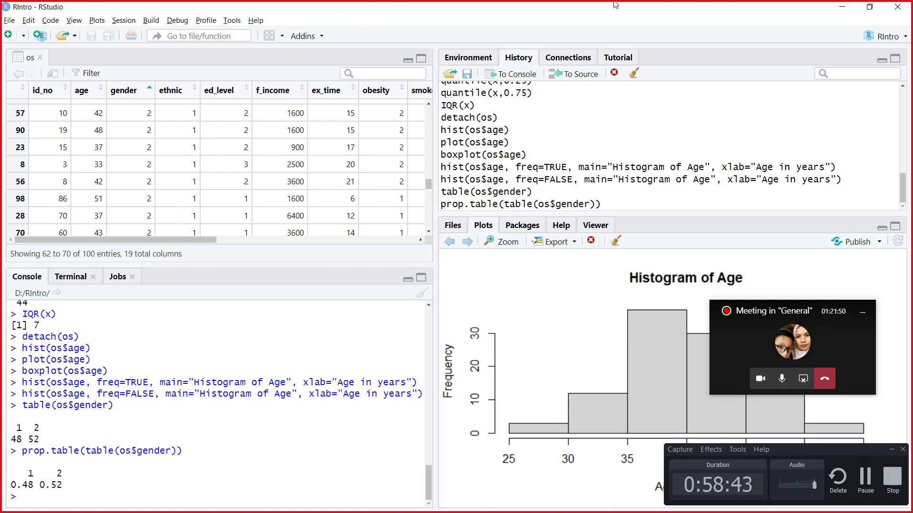
Switch to the Acrobat slide on describing a categorical variable and copy the barplot(table(os$gender)) command
{"action": "left_click", "coordinate": [842, 6]}
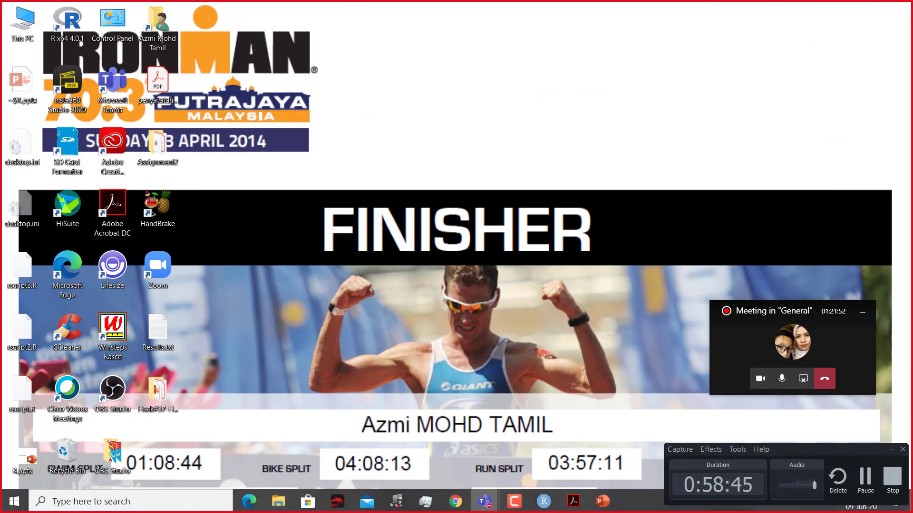
{"action": "mouse_move", "coordinate": [573, 502]}
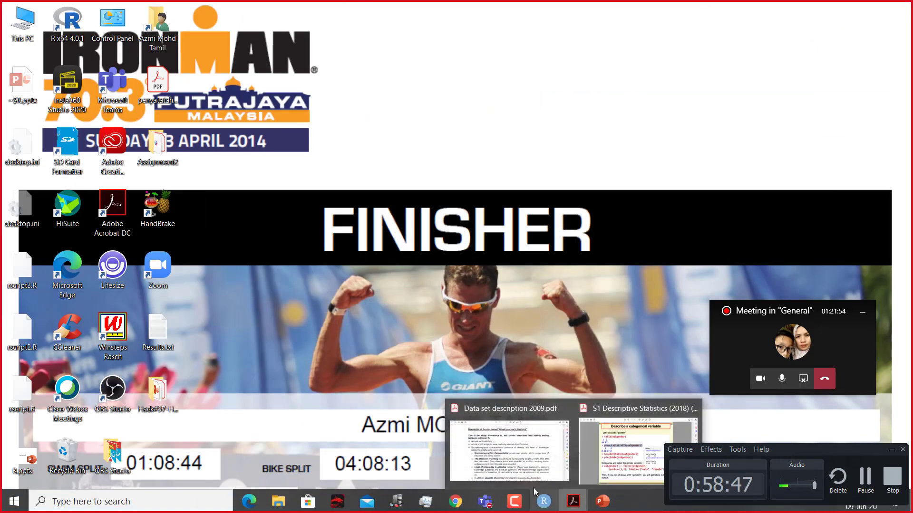
{"action": "left_click", "coordinate": [617, 453]}
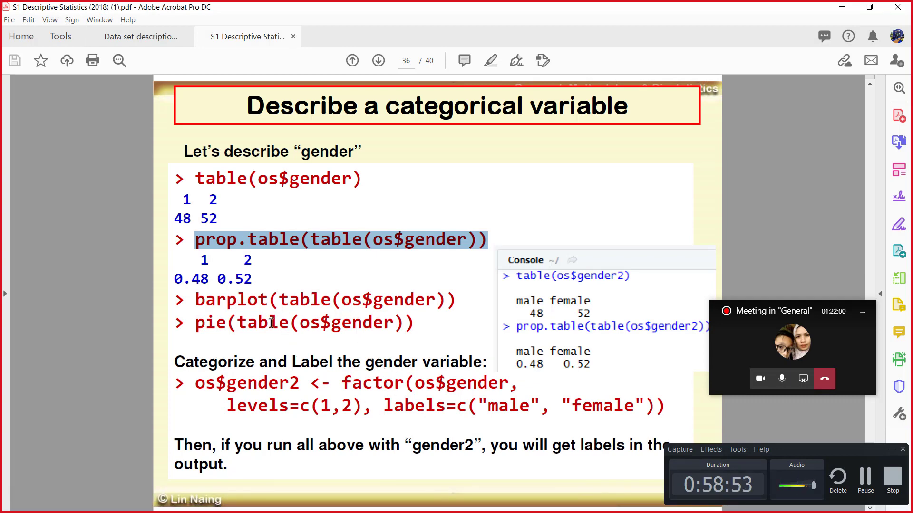
{"action": "left_click_drag", "start_coordinate": [195, 300], "coordinate": [464, 287]}
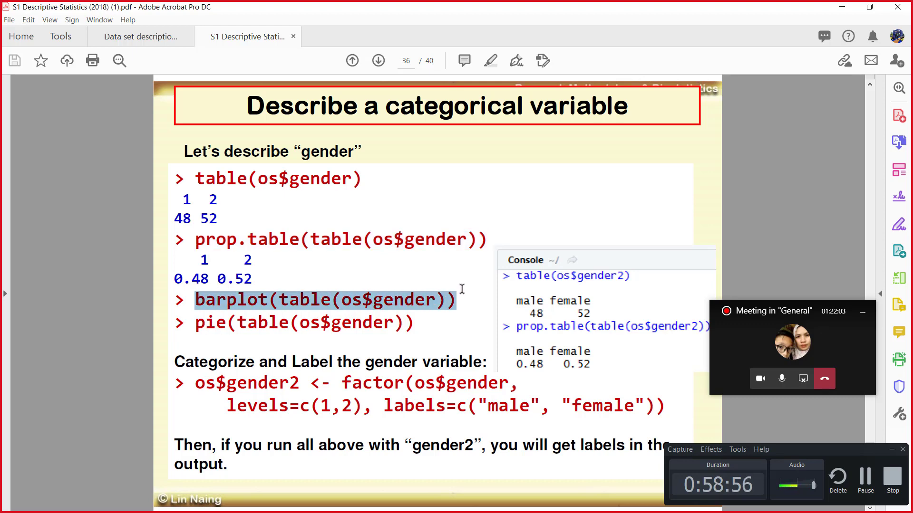
{"action": "right_click", "coordinate": [424, 307]}
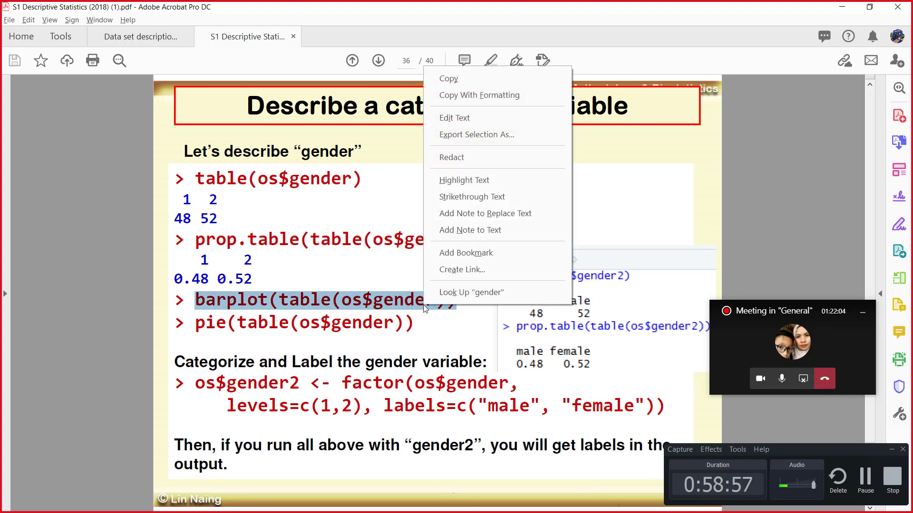
{"action": "left_click", "coordinate": [459, 80]}
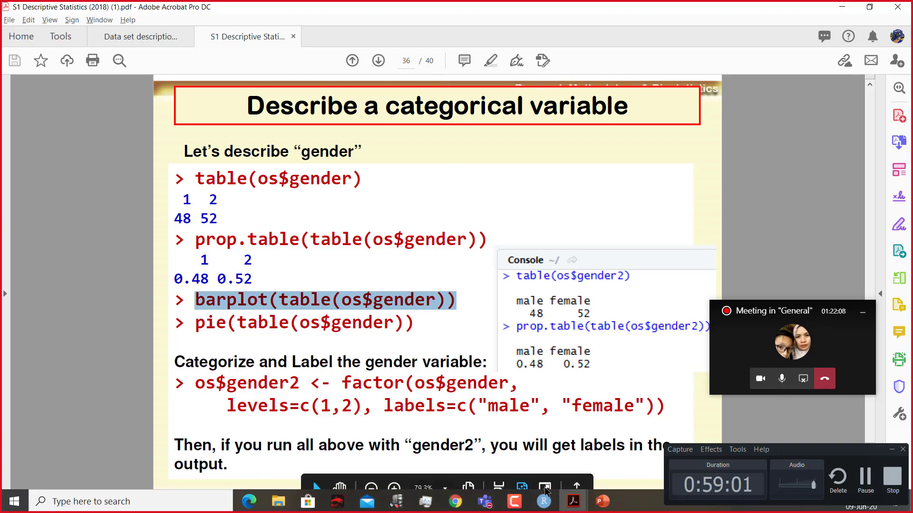
Return to RStudio, paste and run barplot(table(os$gender)) in the console, and move the floating windows off the plot
{"action": "left_click", "coordinate": [544, 502]}
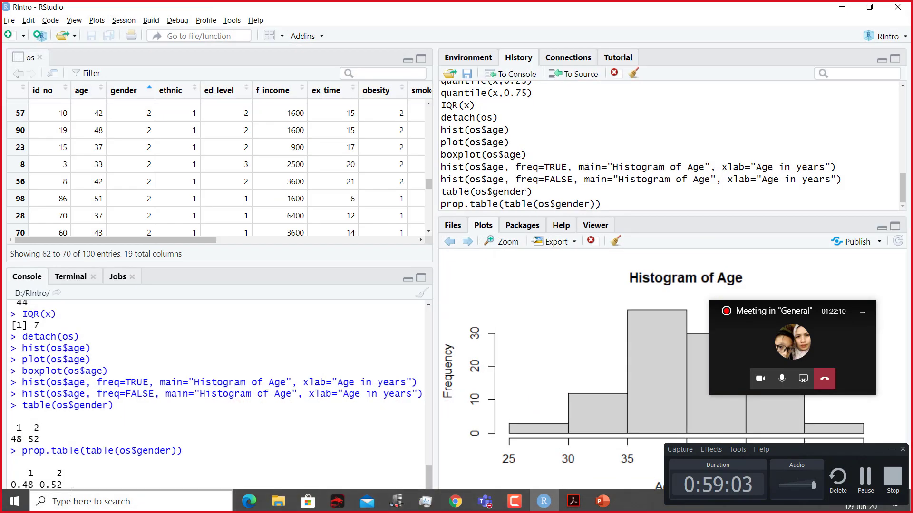
{"action": "right_click", "coordinate": [30, 499]}
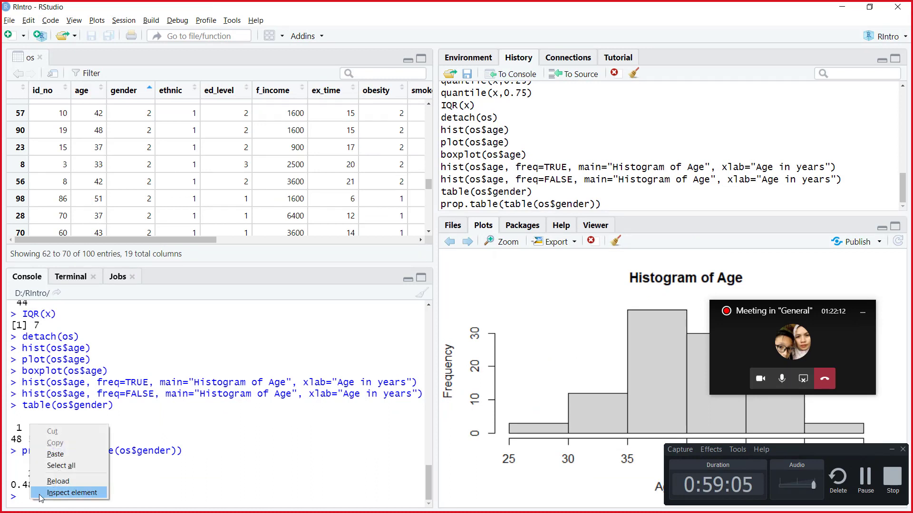
{"action": "left_click", "coordinate": [79, 456]}
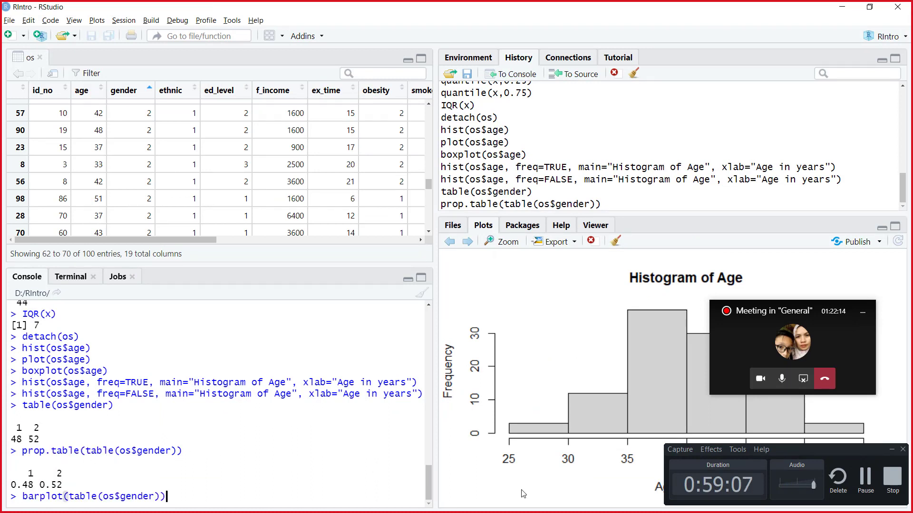
{"action": "key", "text": "Return"}
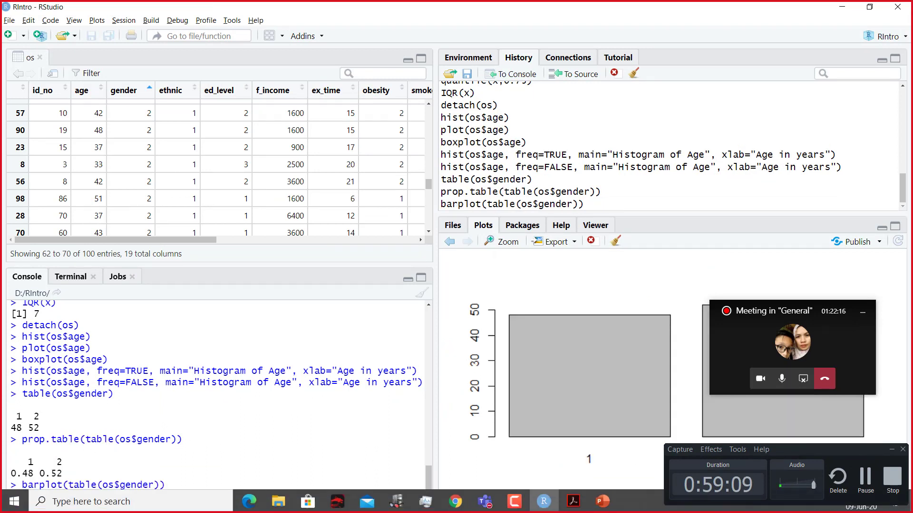
{"action": "left_click_drag", "start_coordinate": [788, 254], "coordinate": [773, 155]}
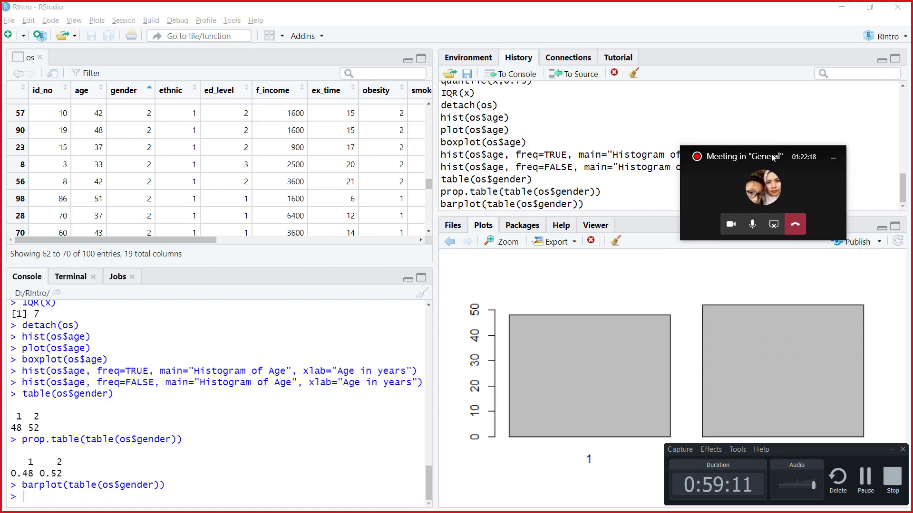
{"action": "left_click_drag", "start_coordinate": [808, 454], "coordinate": [823, 512]}
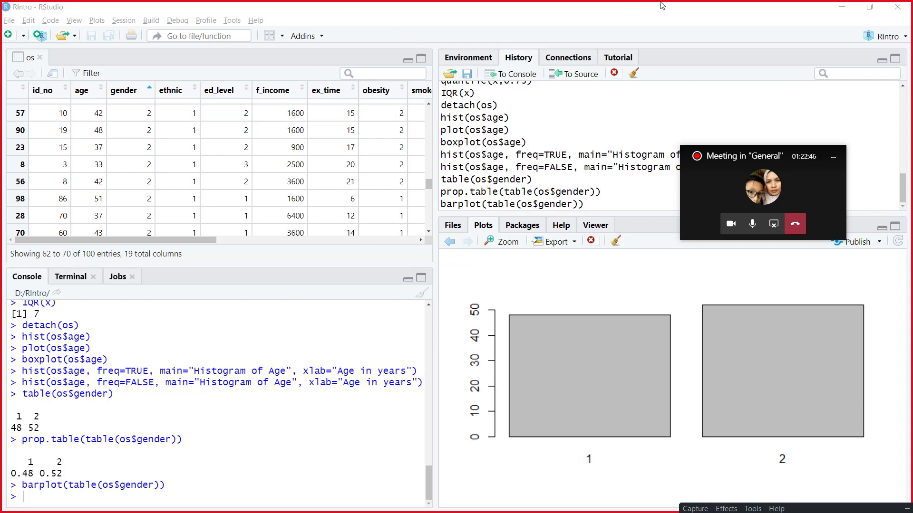
Switch to the Acrobat slide and copy the pie(table(os$gender)) command
{"action": "left_click", "coordinate": [836, 6]}
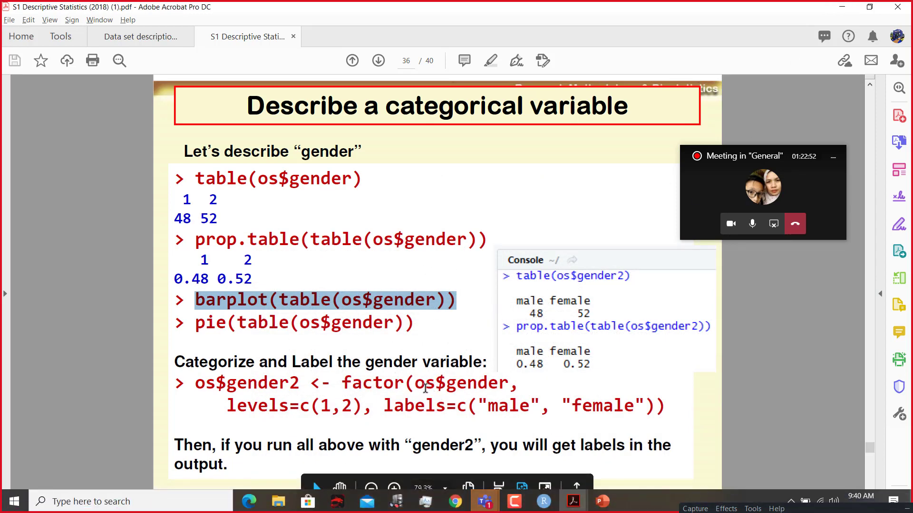
{"action": "left_click_drag", "start_coordinate": [197, 324], "coordinate": [428, 322]}
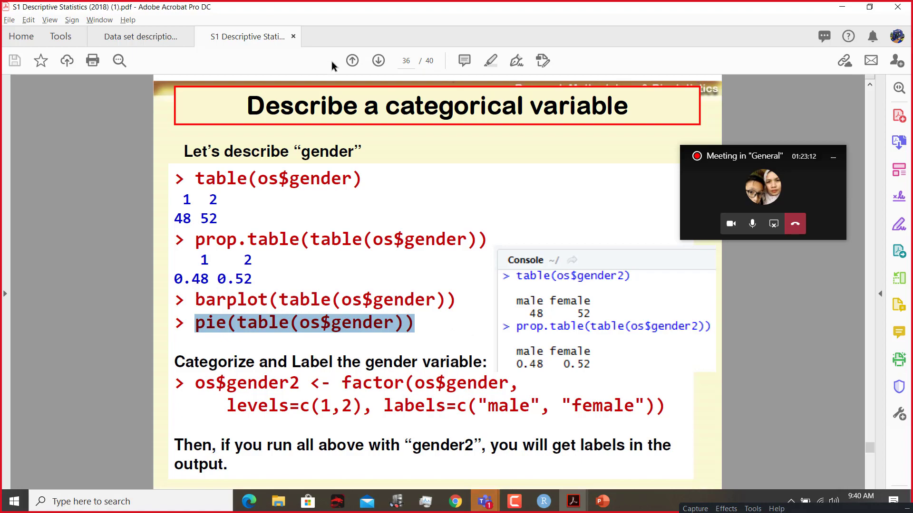
{"action": "left_click", "coordinate": [841, 7]}
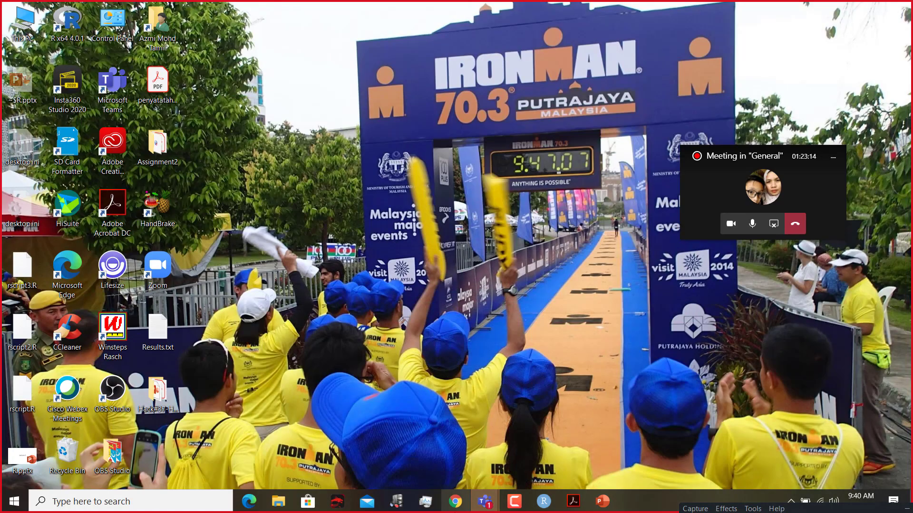
Return to RStudio, paste pie(table(os$gender)) into the console and run it with the window maximized
{"action": "left_click", "coordinate": [543, 501]}
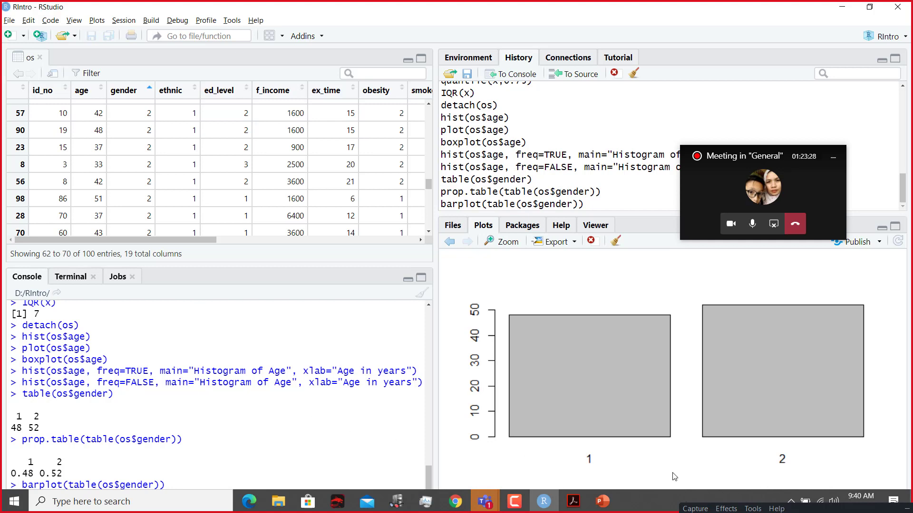
{"action": "left_click", "coordinate": [449, 242]}
{"action": "left_click", "coordinate": [468, 242]}
{"action": "key", "text": "Return"}
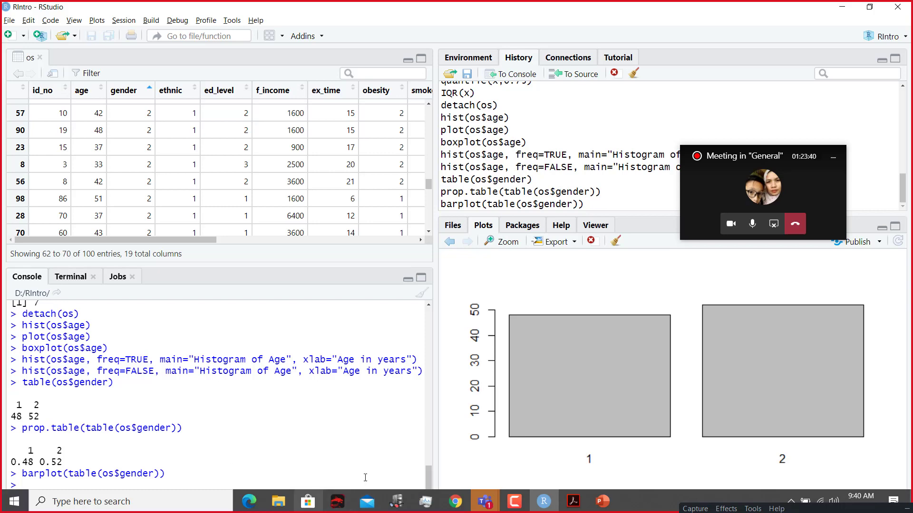
{"action": "left_click", "coordinate": [868, 13]}
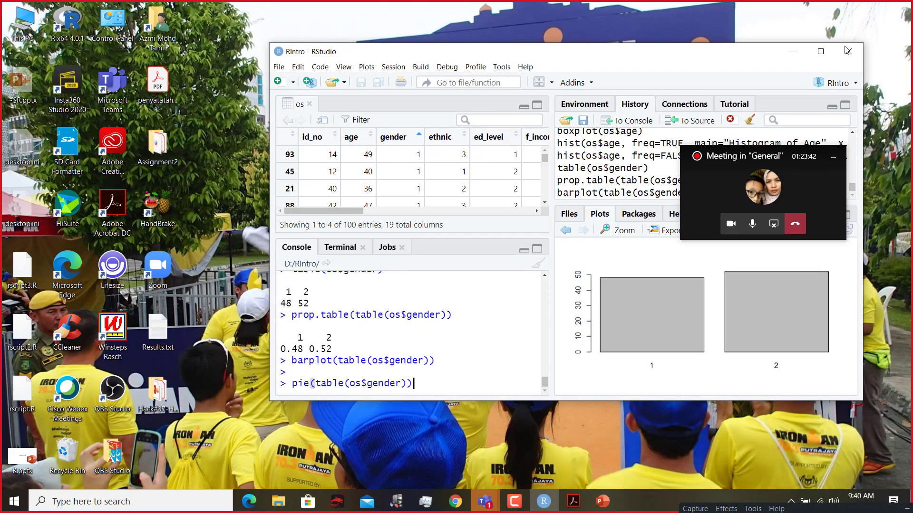
{"action": "left_click", "coordinate": [822, 55]}
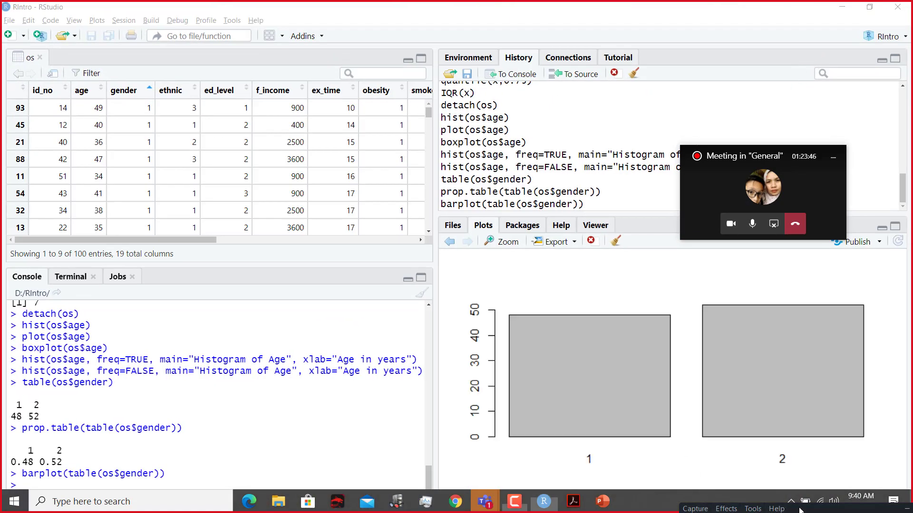
{"action": "left_click_drag", "start_coordinate": [802, 509], "coordinate": [795, 7]}
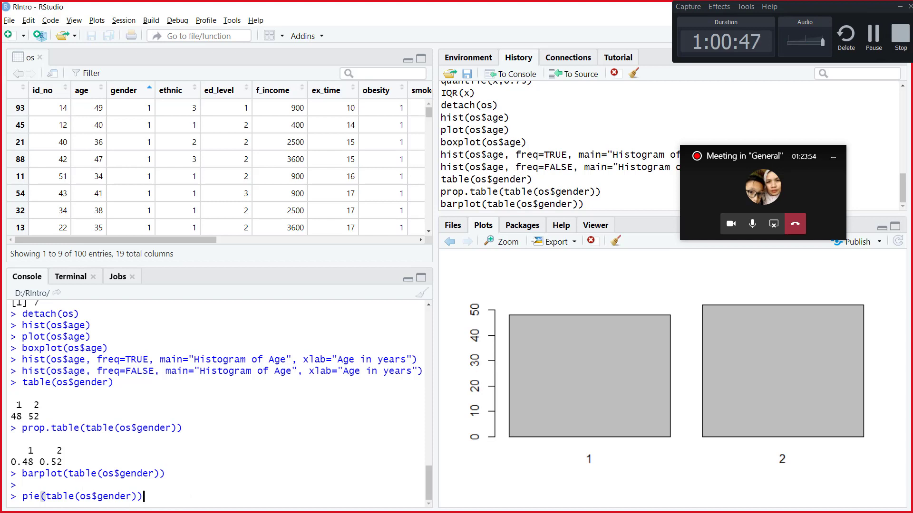
{"action": "key", "text": "Return"}
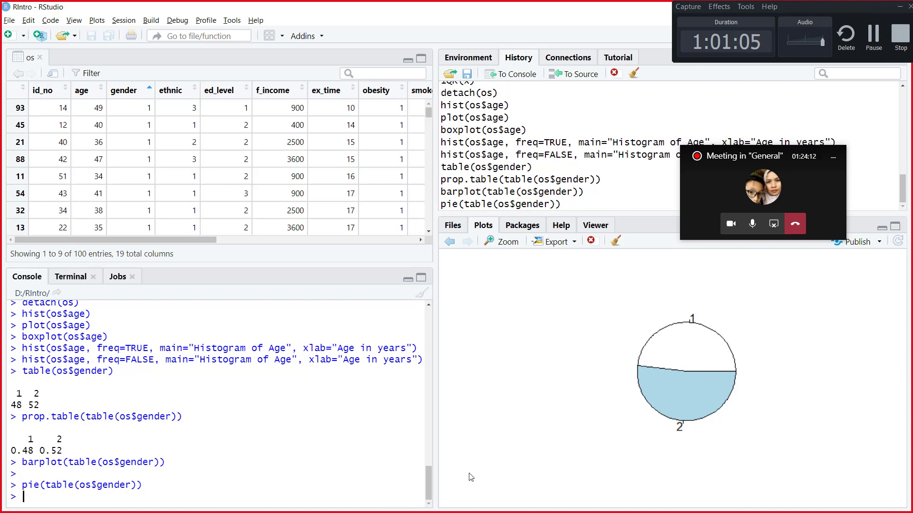
Switch to the Acrobat slide and copy the two-line os$gender2 factor command with levels=c(1,2) and labels=c("male", "female")
{"action": "key", "text": "alt+Tab"}
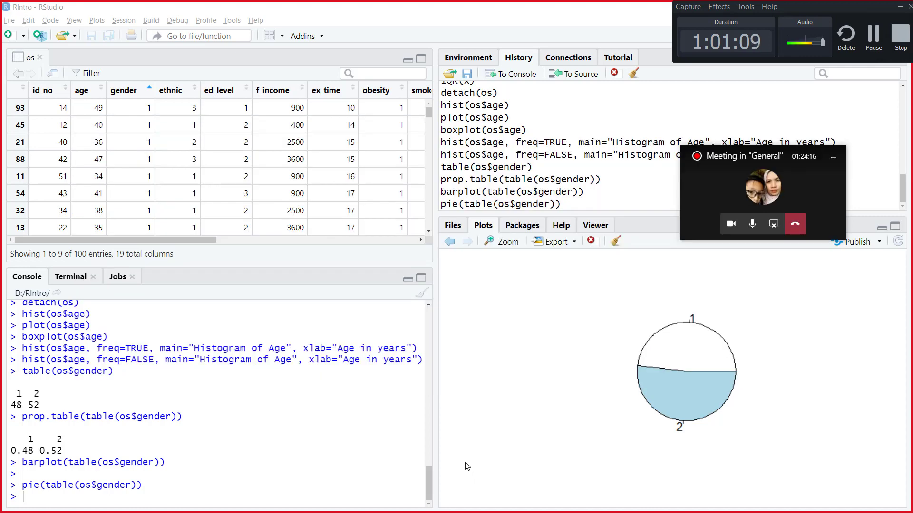
{"action": "key", "text": "alt+Tab"}
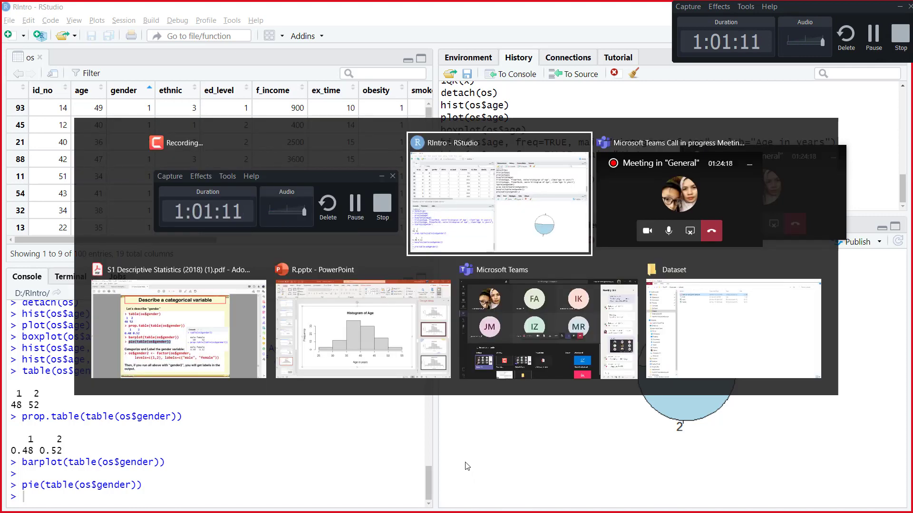
{"action": "key", "text": "alt+Tab"}
{"action": "key", "text": "alt+Tab"}
{"action": "key", "text": "alt+Tab"}
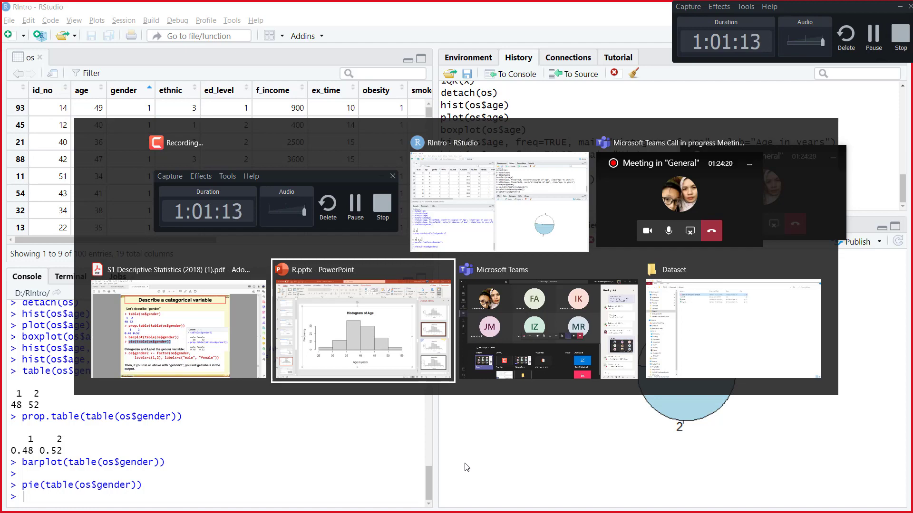
{"action": "left_click", "coordinate": [181, 333]}
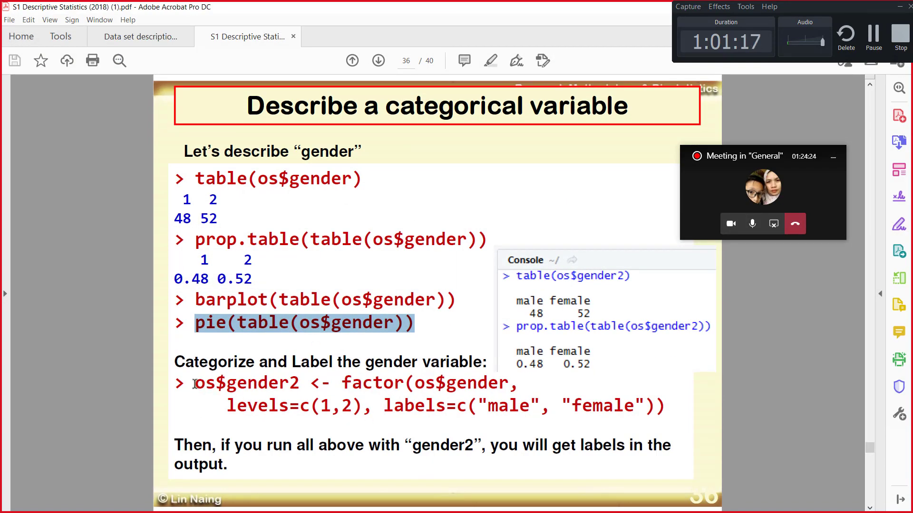
{"action": "left_click_drag", "start_coordinate": [195, 384], "coordinate": [664, 413]}
{"action": "key", "text": "ctrl+c"}
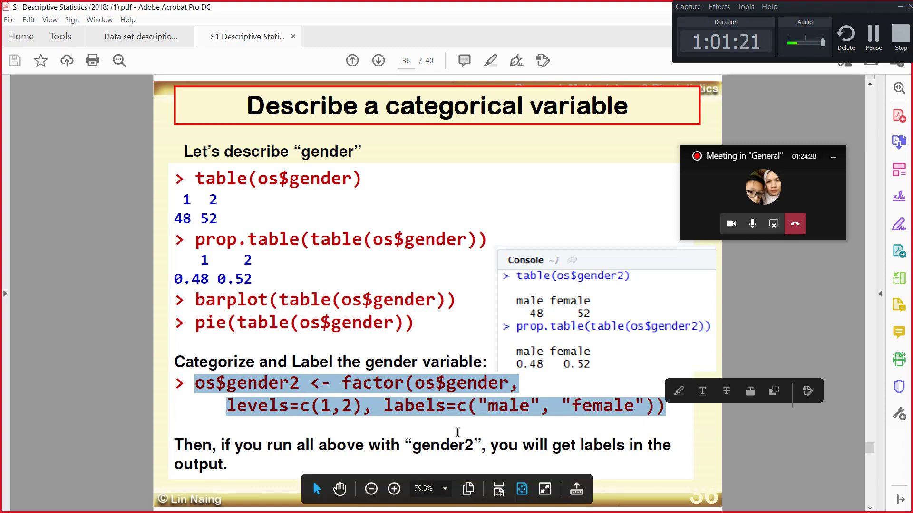
{"action": "right_click", "coordinate": [308, 387]}
{"action": "key", "text": "Up"}
{"action": "key", "text": "Up"}
{"action": "key", "text": "Up"}
{"action": "key", "text": "Up"}
{"action": "key", "text": "Up"}
{"action": "key", "text": "Up"}
{"action": "key", "text": "Up"}
{"action": "key", "text": "Up"}
{"action": "key", "text": "Up"}
{"action": "key", "text": "Up"}
{"action": "key", "text": "Up"}
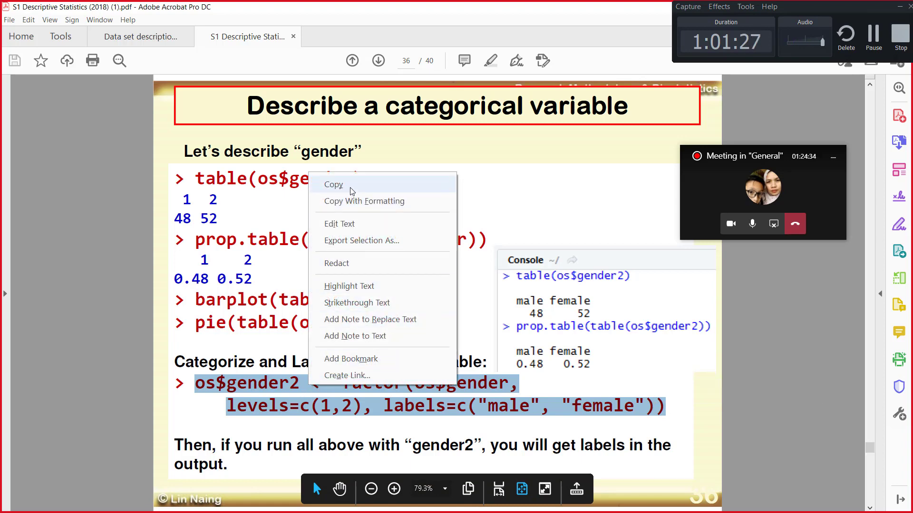
{"action": "key", "text": "Return"}
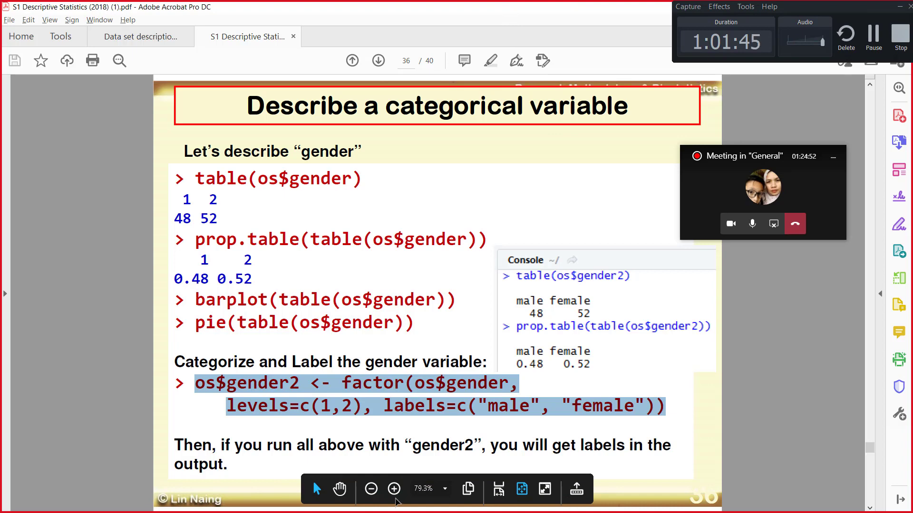
Return to RStudio and paste the copied os$gender2 factor command at the console prompt
{"action": "key", "text": "alt+Tab"}
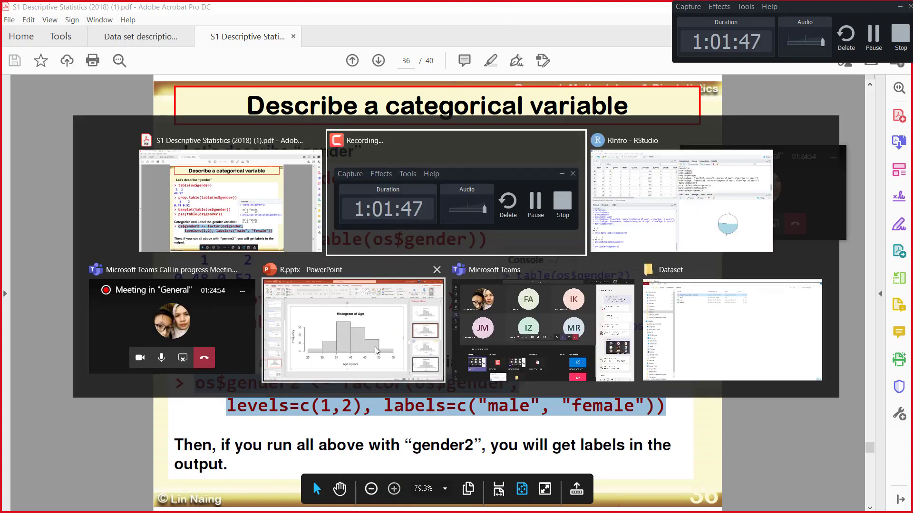
{"action": "left_click", "coordinate": [666, 196]}
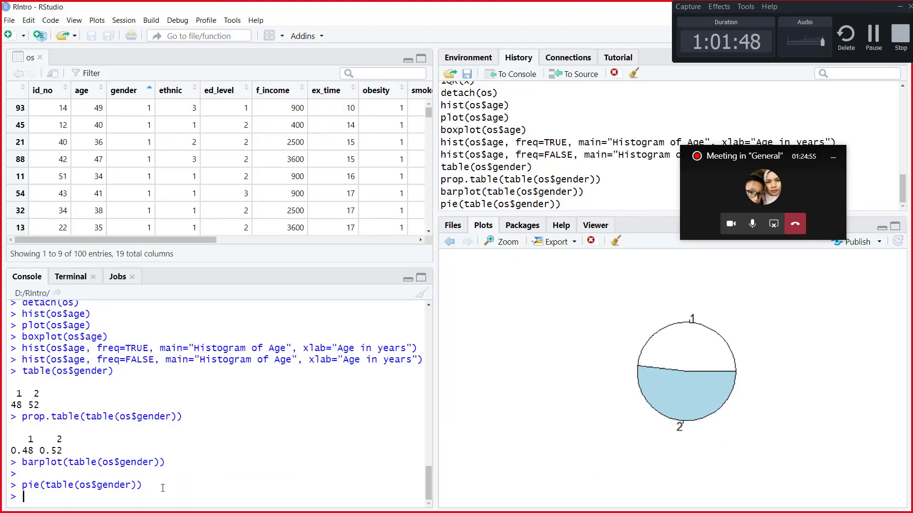
{"action": "right_click", "coordinate": [64, 494]}
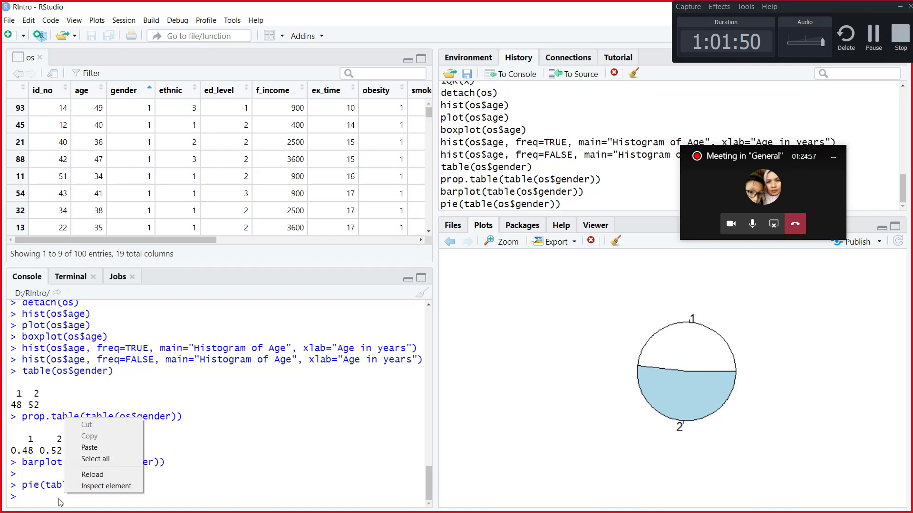
{"action": "left_click", "coordinate": [106, 452]}
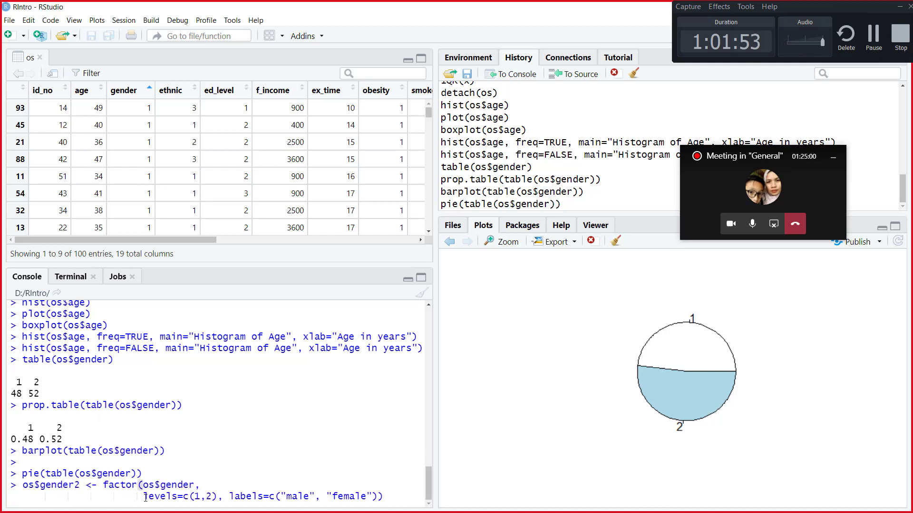
Join the pasted command into os$gender2 <- factor(os$gender, levels=c(1,2), labels=c("male", "female")) by deleting the indent and line break, and run it
{"action": "left_click_drag", "start_coordinate": [143, 496], "coordinate": [19, 497]}
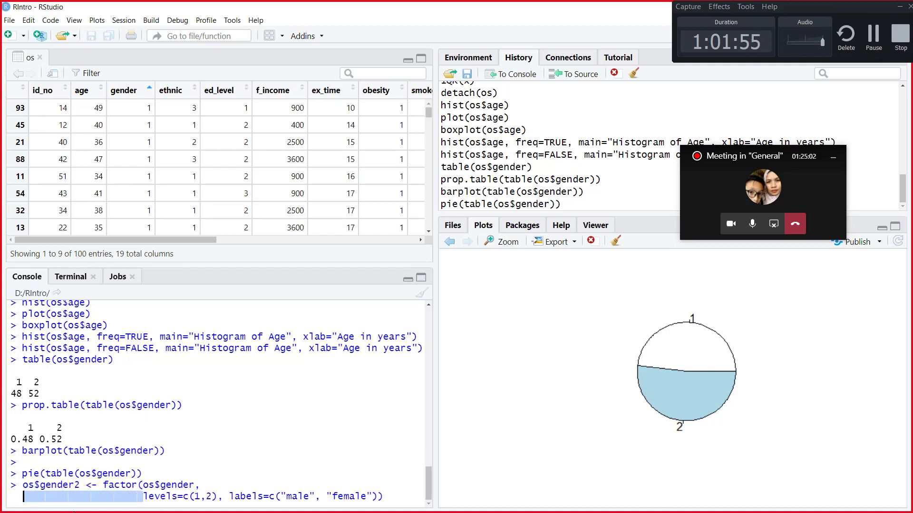
{"action": "key", "text": "BackSpace"}
{"action": "key", "text": "BackSpace"}
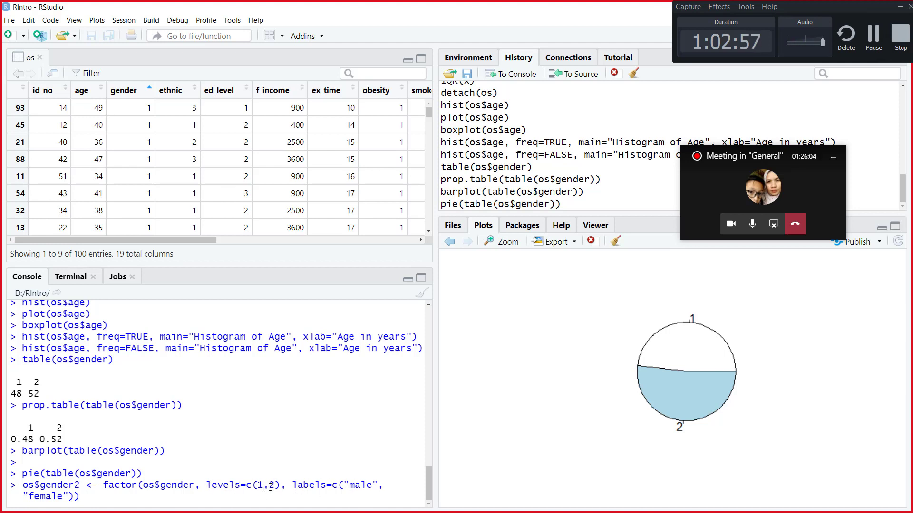
{"action": "left_click", "coordinate": [116, 497]}
{"action": "key", "text": "Return"}
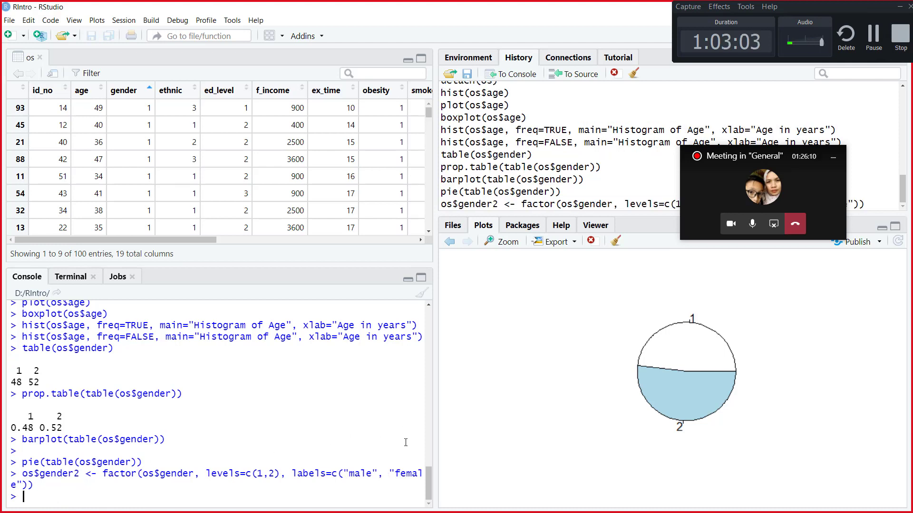
View the gender2 column at the far end of the os data table
{"action": "left_click_drag", "start_coordinate": [198, 240], "coordinate": [408, 247]}
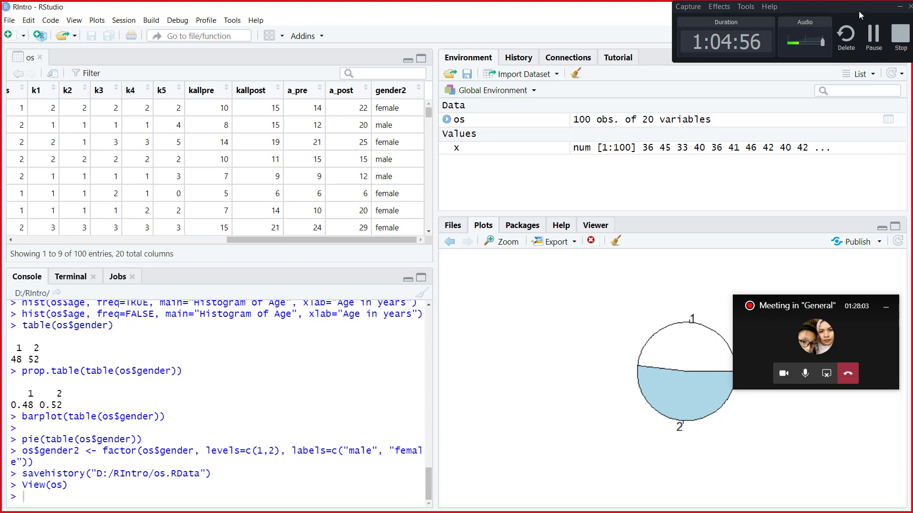
{"action": "left_click_drag", "start_coordinate": [854, 9], "coordinate": [713, 69]}
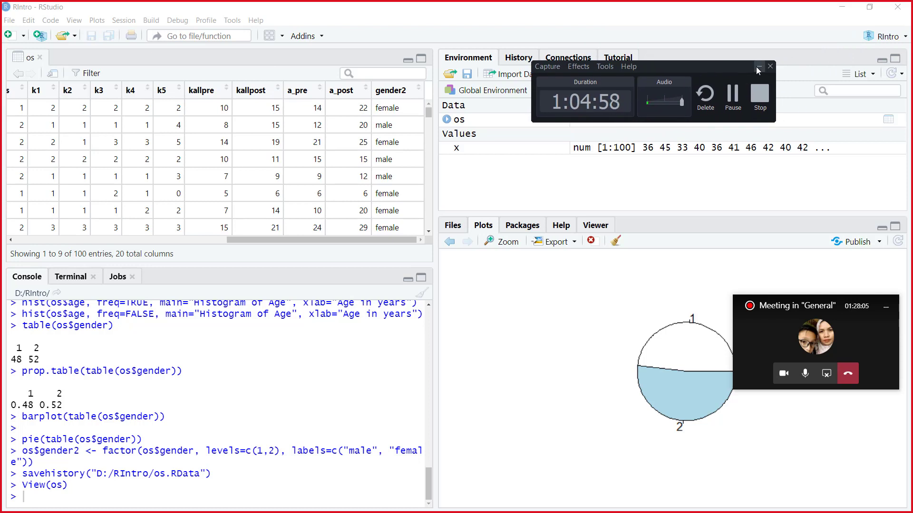
{"action": "left_click", "coordinate": [759, 66]}
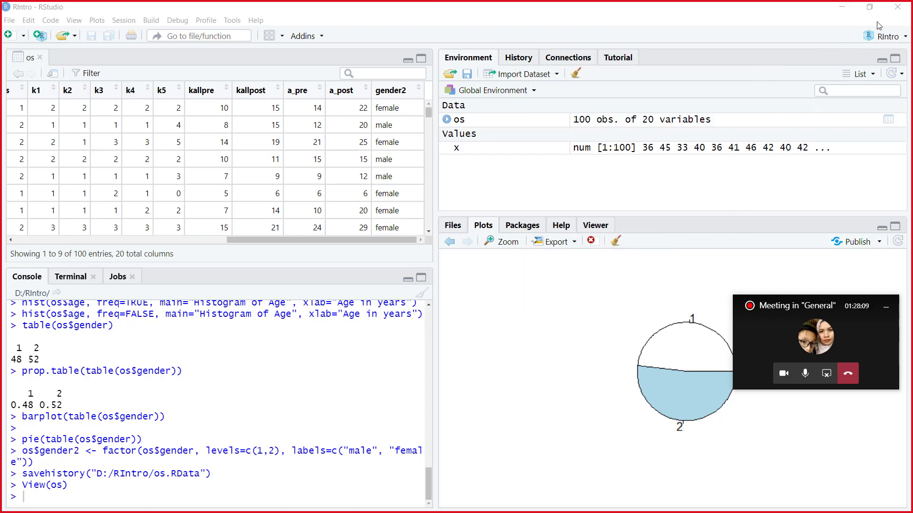
{"action": "left_click", "coordinate": [847, 9]}
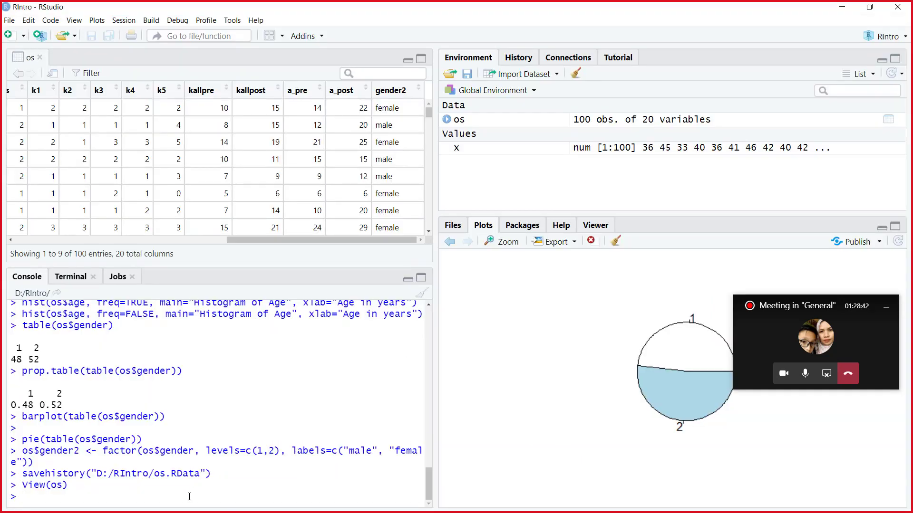
Recall table(os$gender) in the console, change the variable to gender2, and run table(os$gender2)
{"action": "key", "text": "Up"}
{"action": "key", "text": "Up"}
{"action": "key", "text": "Up"}
{"action": "key", "text": "Up"}
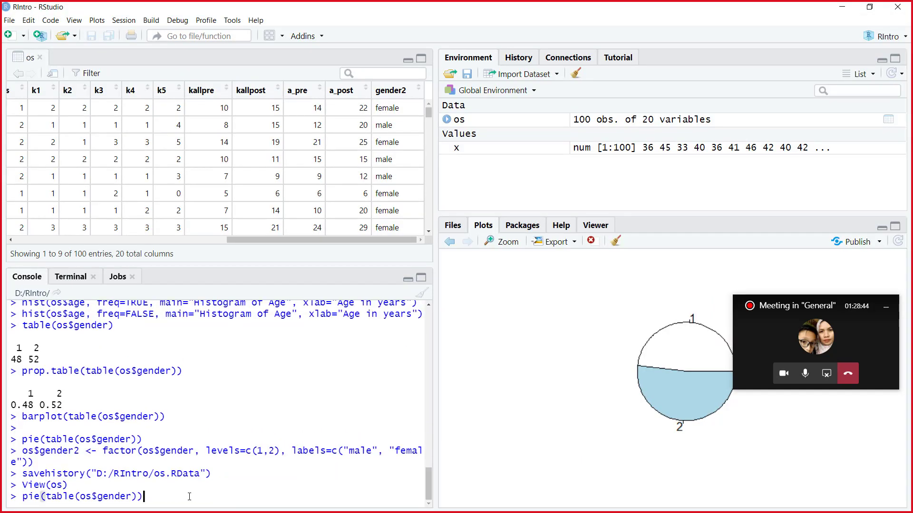
{"action": "key", "text": "Up"}
{"action": "key", "text": "Up"}
{"action": "key", "text": "Up"}
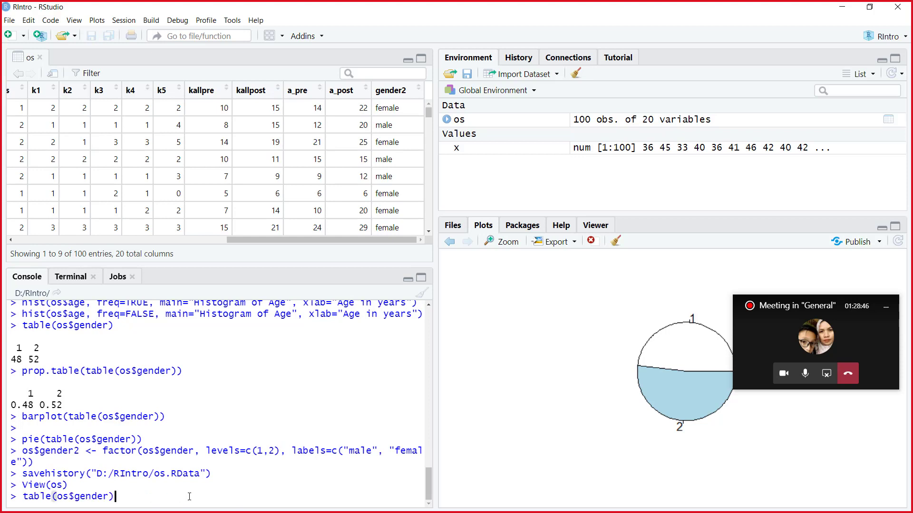
{"action": "key", "text": "Left"}
{"action": "type", "text": "2"}
{"action": "key", "text": "Return"}
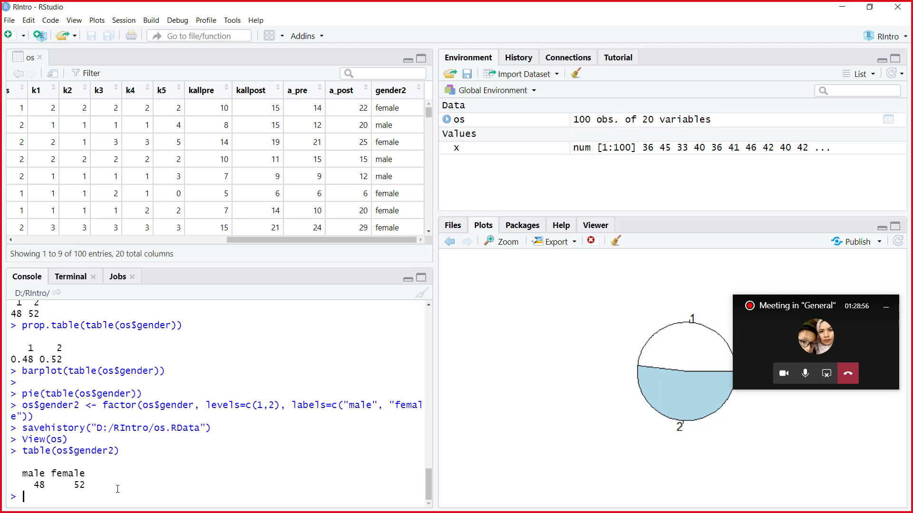
Recall the prop.table command, change its variable to gender2, and run prop.table(table(os$gender2))
{"action": "key", "text": "Up"}
{"action": "key", "text": "Up"}
{"action": "key", "text": "Up"}
{"action": "key", "text": "Up"}
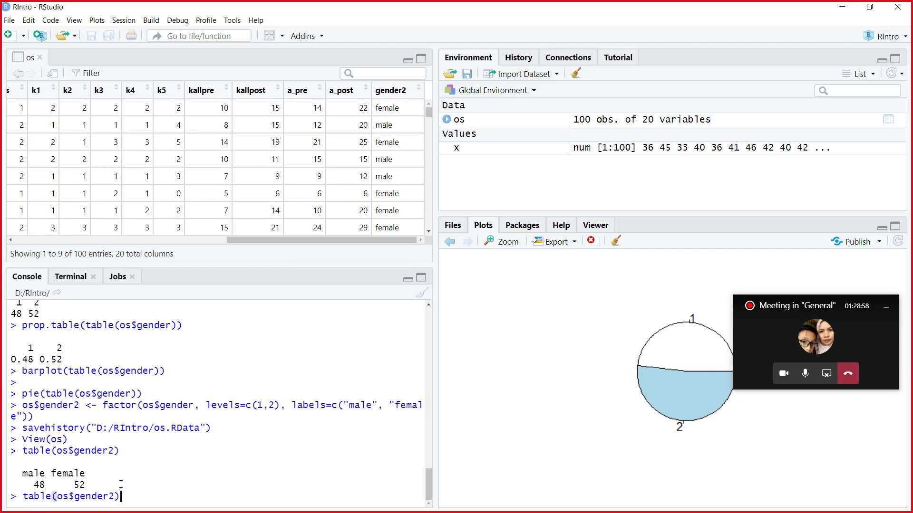
{"action": "key", "text": "Up"}
{"action": "key", "text": "Up"}
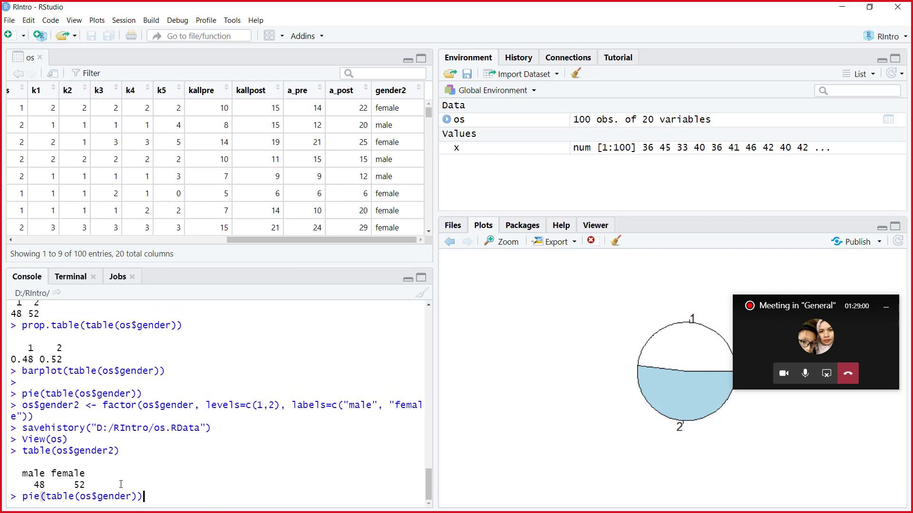
{"action": "key", "text": "Up"}
{"action": "key", "text": "Up"}
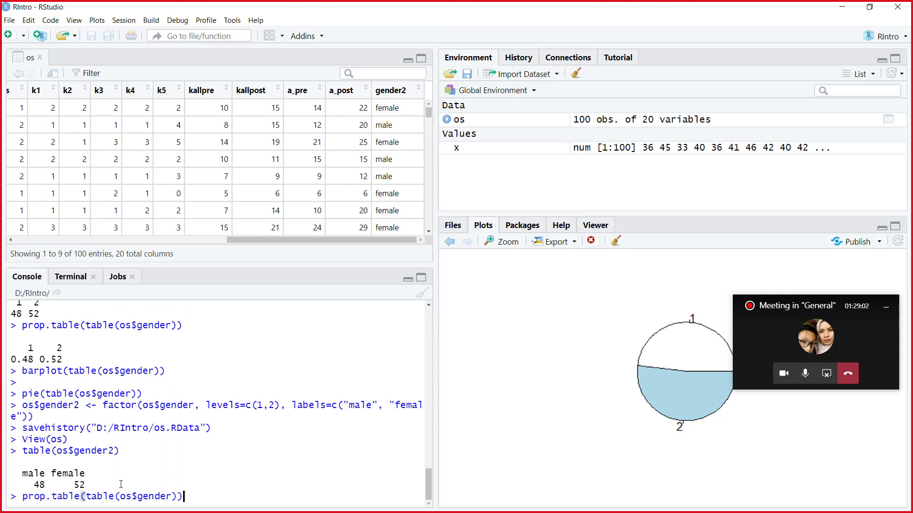
{"action": "key", "text": "Down"}
{"action": "key", "text": "Left"}
{"action": "key", "text": "Left"}
{"action": "type", "text": "2"}
{"action": "key", "text": "Return"}
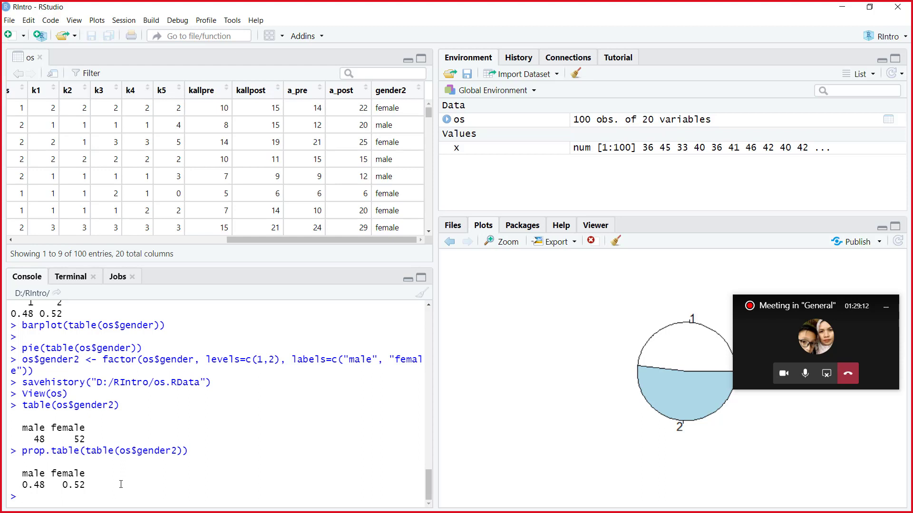
Recall the barplot command, run it as barplot(table(os$gender2)), and move the floating meeting window off the plot
{"action": "key", "text": "Up"}
{"action": "key", "text": "Up"}
{"action": "key", "text": "Up"}
{"action": "key", "text": "Up"}
{"action": "key", "text": "Up"}
{"action": "key", "text": "Up"}
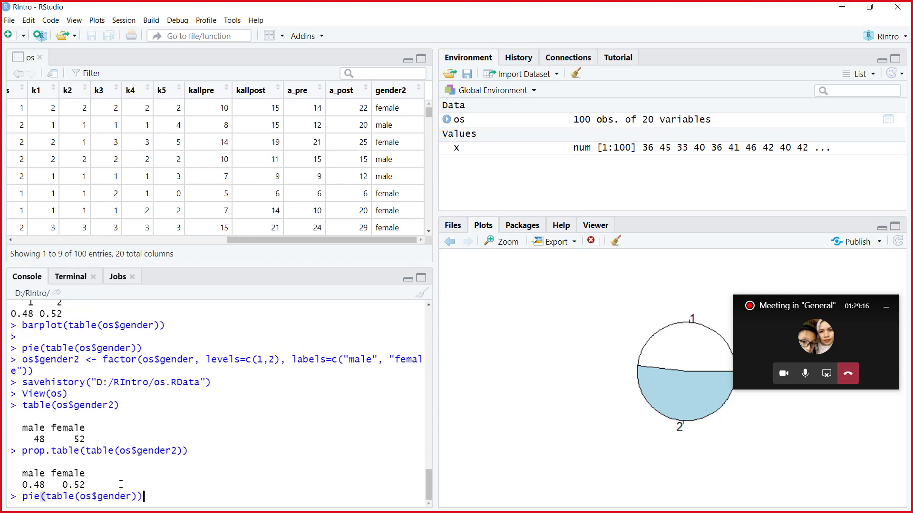
{"action": "key", "text": "Up"}
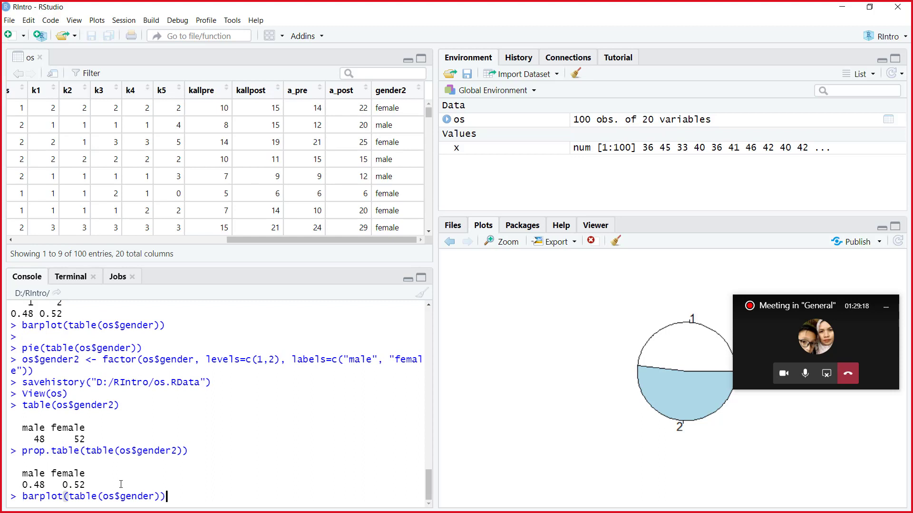
{"action": "key", "text": "Down"}
{"action": "key", "text": "Up"}
{"action": "key", "text": "Left"}
{"action": "key", "text": "Left"}
{"action": "type", "text": "2"}
{"action": "key", "text": "Return"}
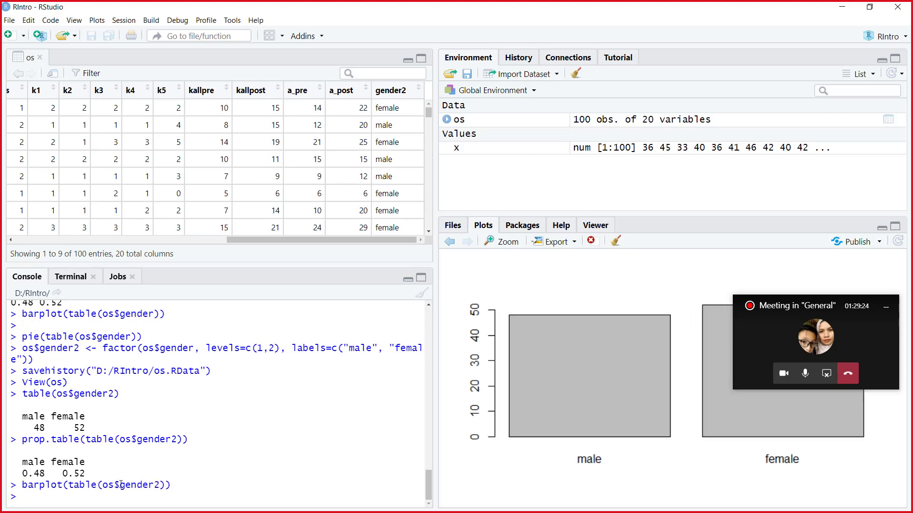
{"action": "left_click_drag", "start_coordinate": [826, 305], "coordinate": [730, 162]}
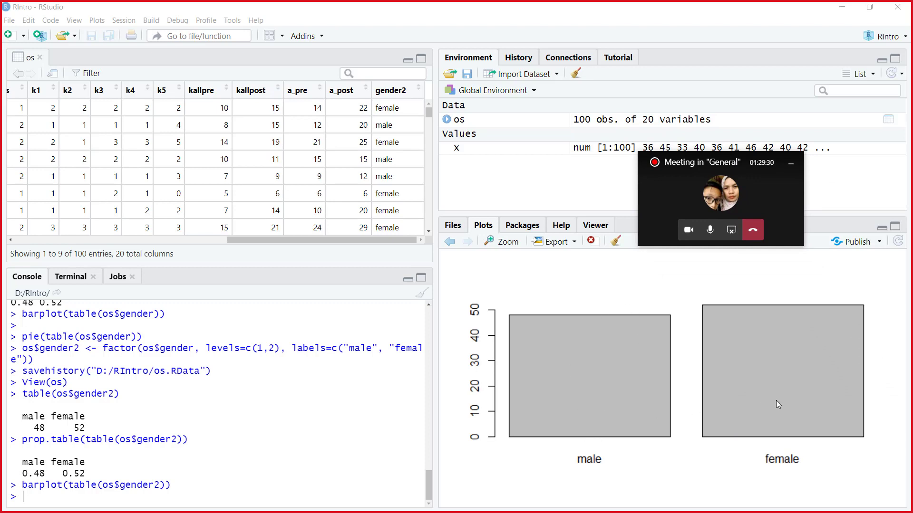
{"action": "right_click", "coordinate": [578, 336]}
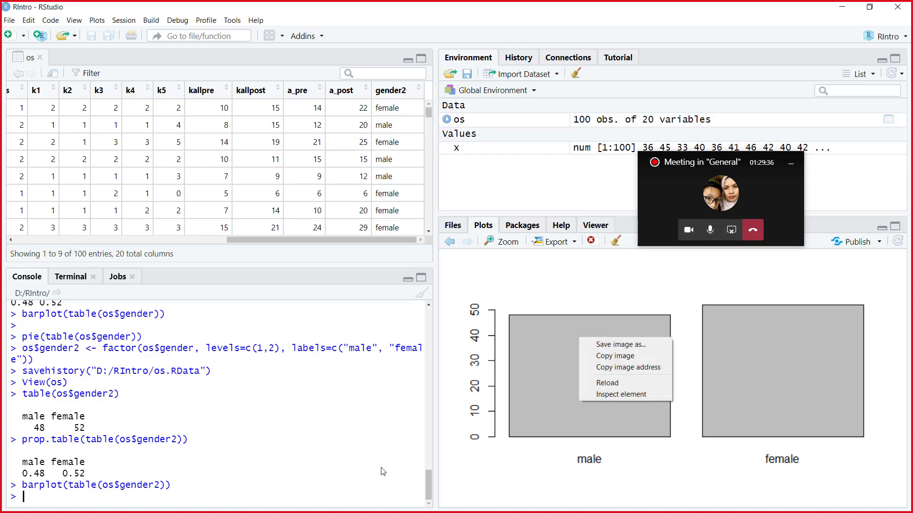
Recall the pie command in the console, change its variable to gender2, and run pie(table(os$gender2))
{"action": "left_click", "coordinate": [129, 500]}
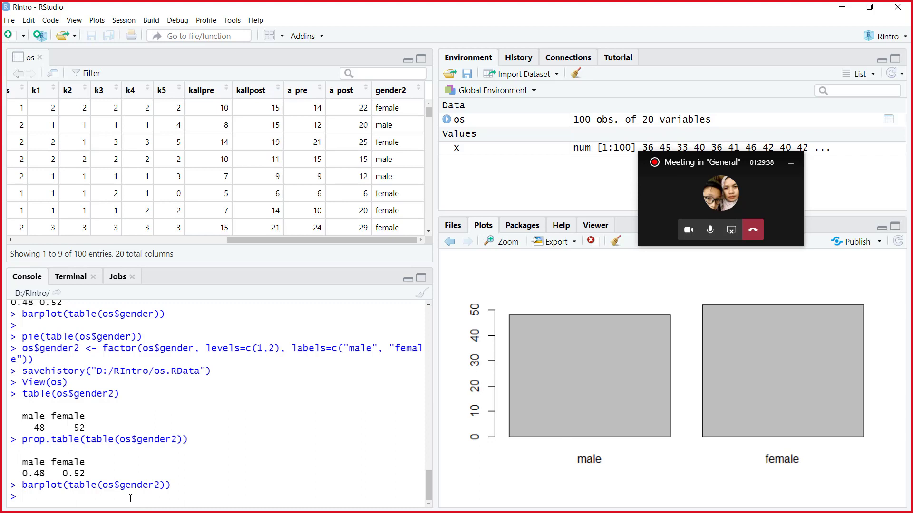
{"action": "key", "text": "Up"}
{"action": "key", "text": "Up"}
{"action": "key", "text": "Up"}
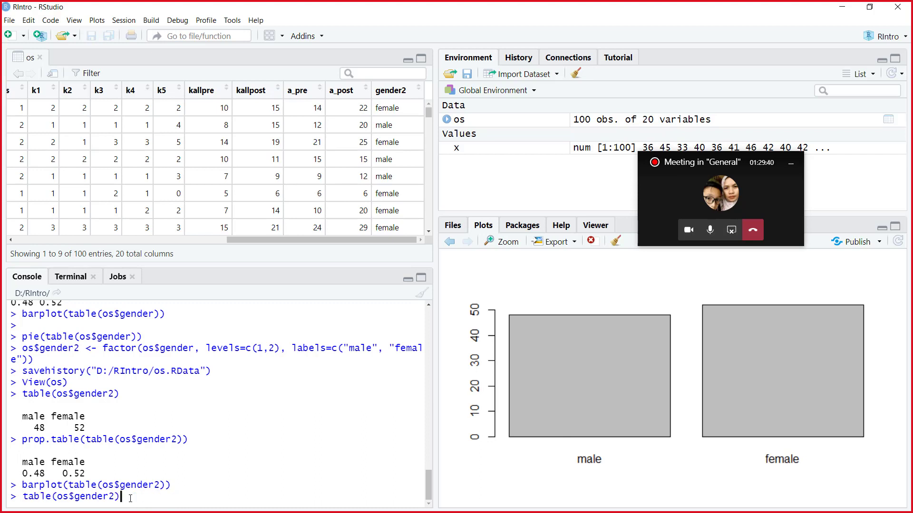
{"action": "key", "text": "Up"}
{"action": "key", "text": "Up"}
{"action": "key", "text": "Up"}
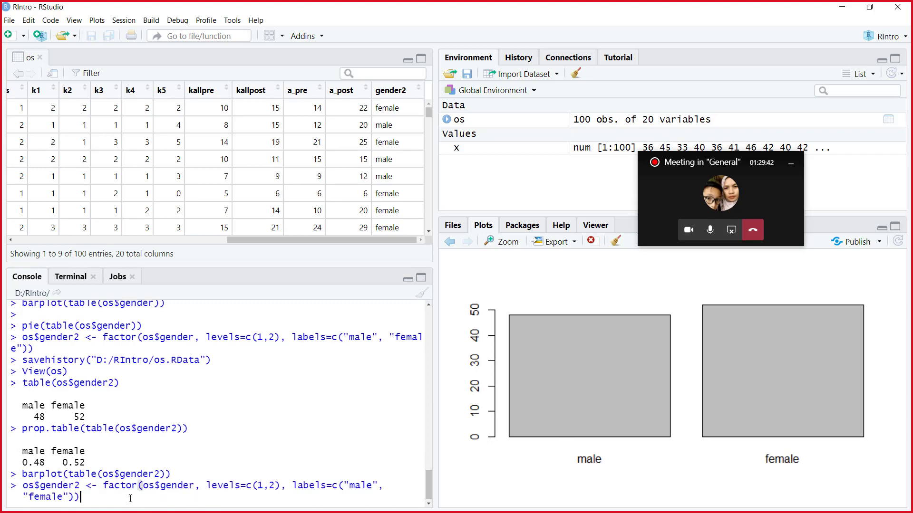
{"action": "key", "text": "Up"}
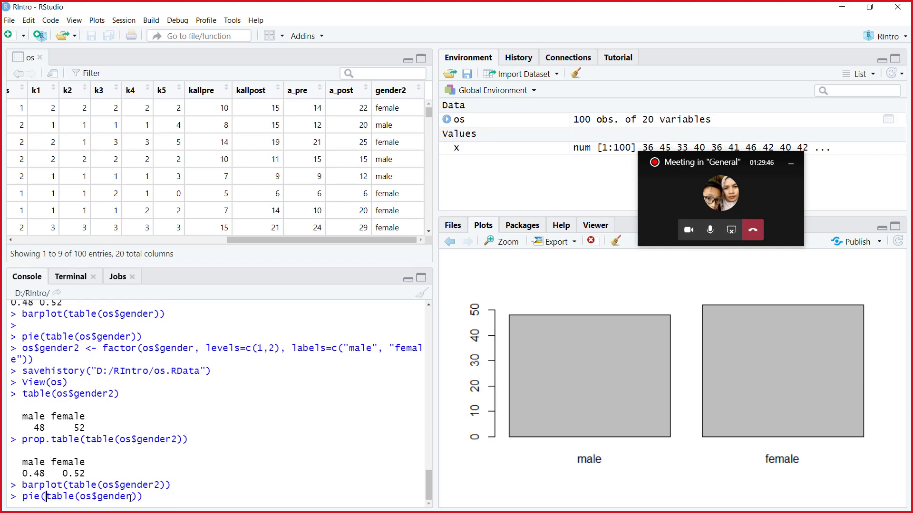
{"action": "left_click", "coordinate": [131, 497]}
{"action": "type", "text": "2"}
{"action": "key", "text": "Return"}
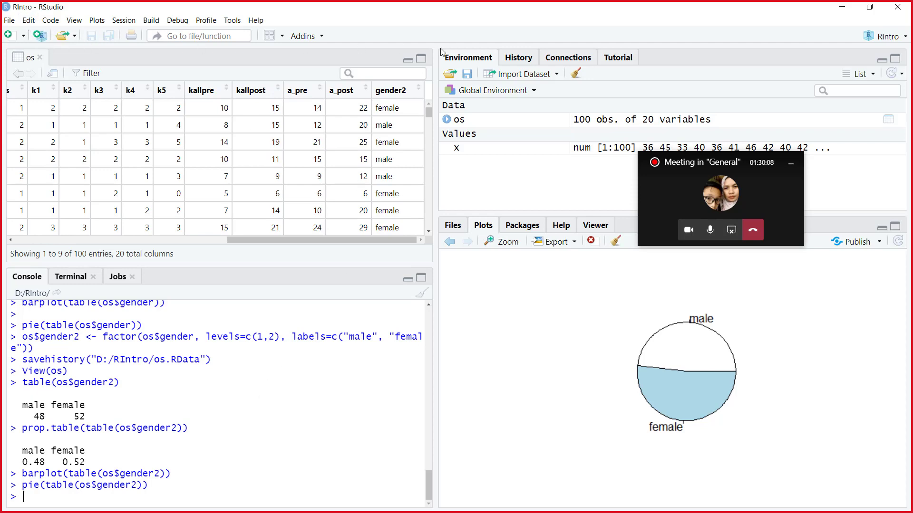
Save the workspace over the existing os.RData file in the RIntro folder
{"action": "left_click", "coordinate": [466, 74]}
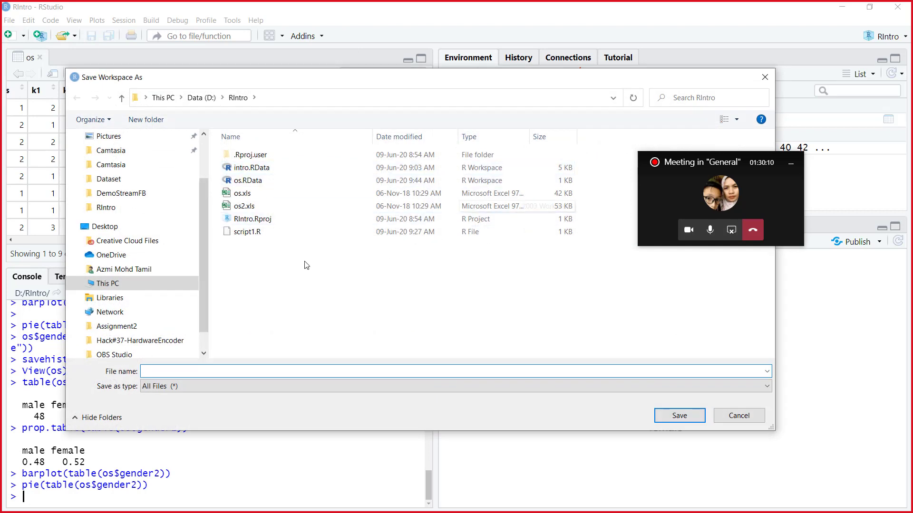
{"action": "left_click", "coordinate": [255, 170]}
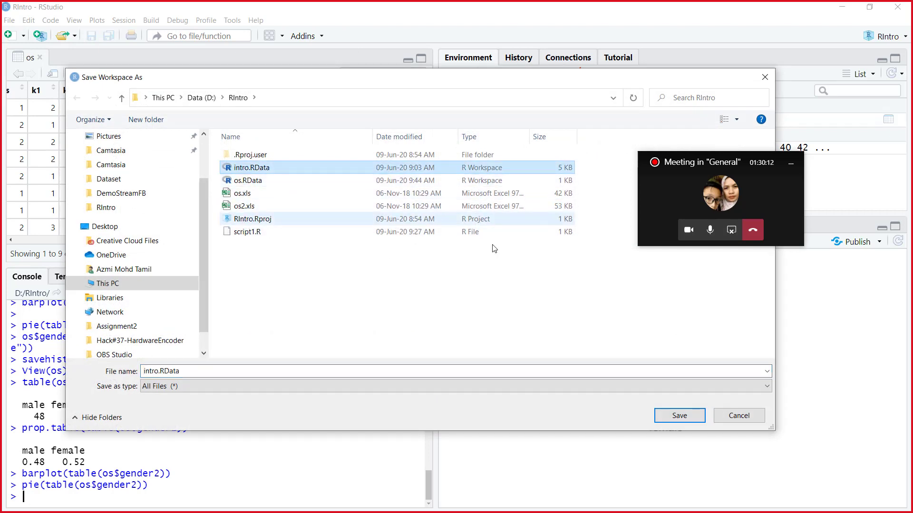
{"action": "left_click", "coordinate": [252, 180]}
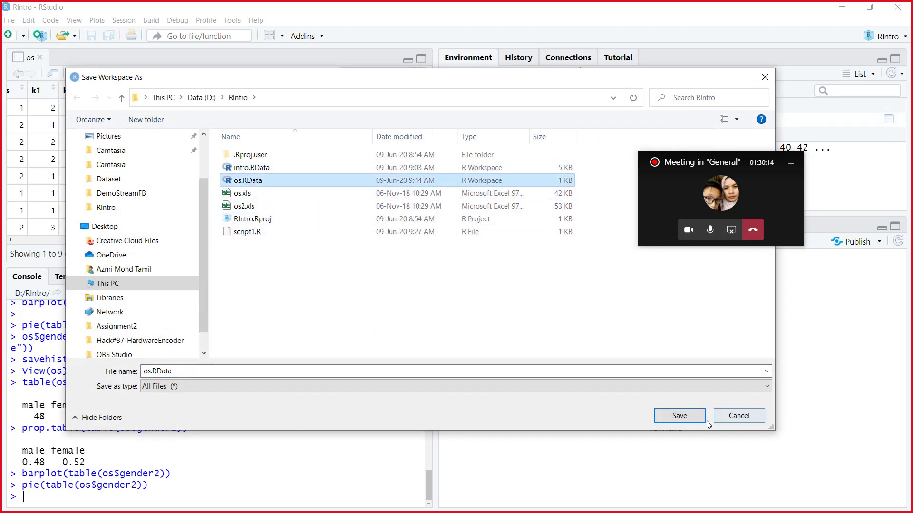
{"action": "left_click", "coordinate": [689, 416]}
{"action": "left_click", "coordinate": [477, 262]}
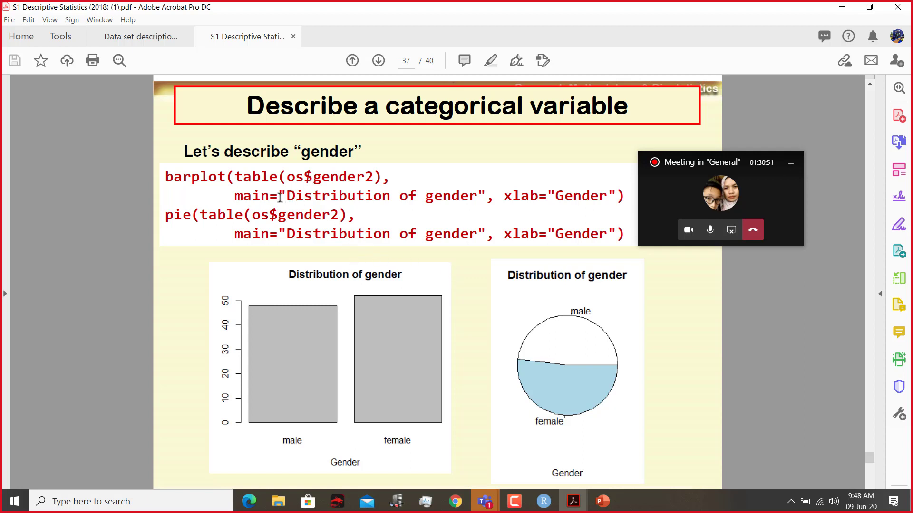
Copy the two-line barplot command with main="Distribution of gender" and xlab="Gender" from the Acrobat slide and paste it at the RStudio console prompt
{"action": "left_click_drag", "start_coordinate": [166, 174], "coordinate": [629, 199]}
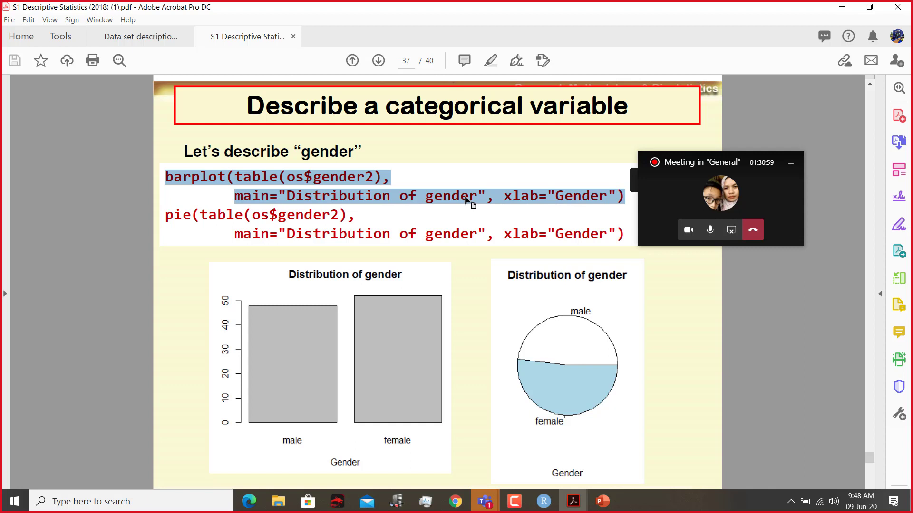
{"action": "right_click", "coordinate": [465, 199]}
{"action": "left_click", "coordinate": [494, 207]}
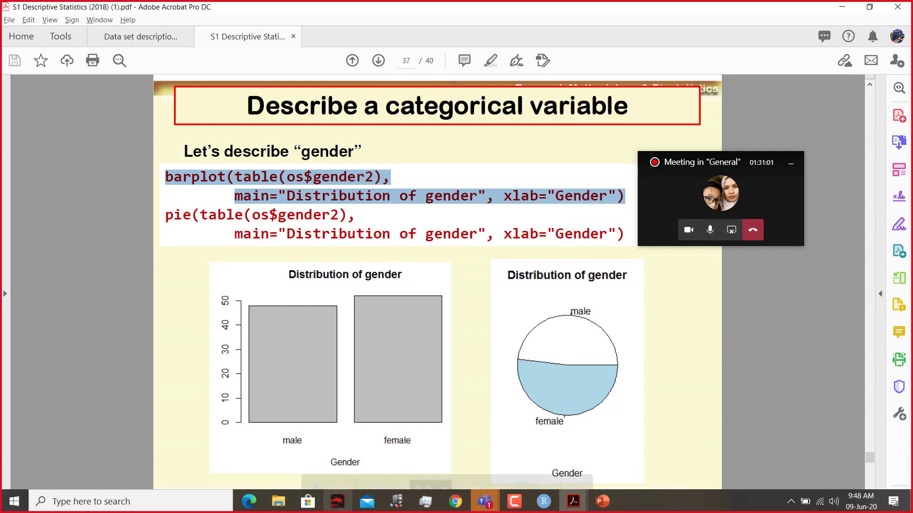
{"action": "left_click", "coordinate": [548, 510]}
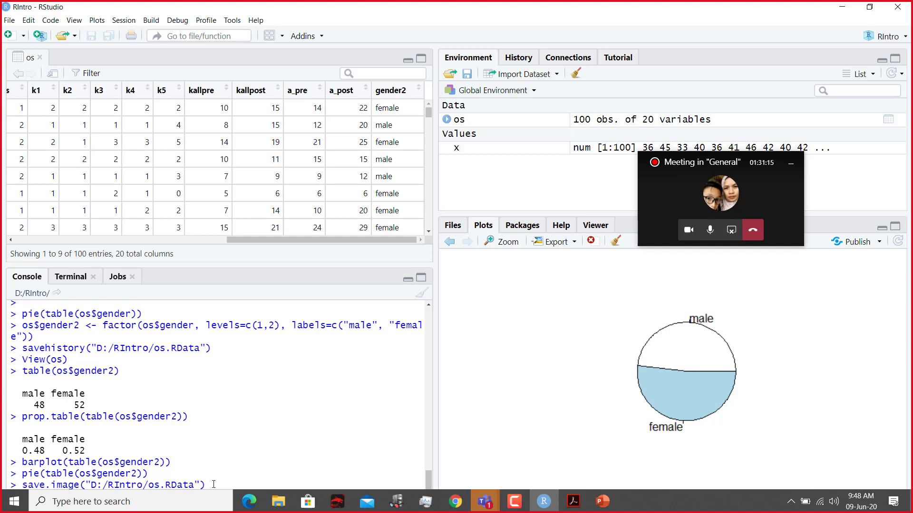
{"action": "key", "text": "ctrl+v"}
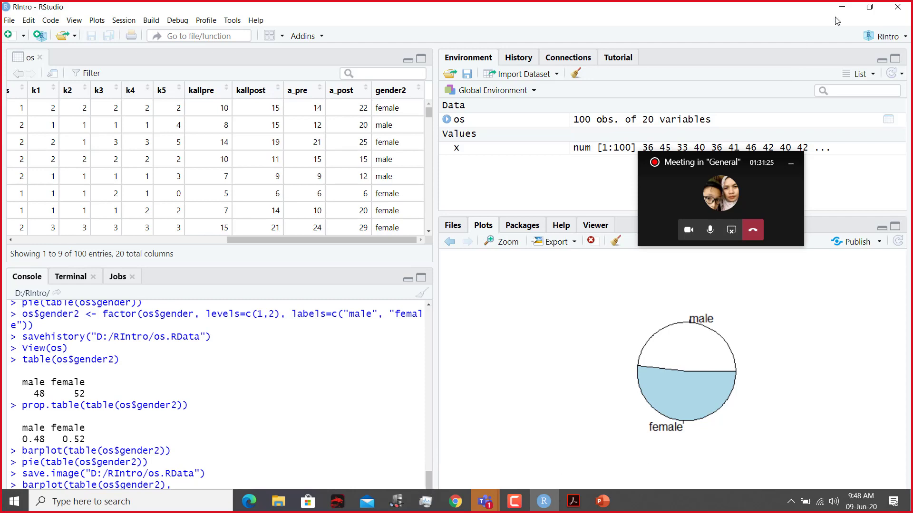
Restore the RStudio window from maximized and resize it to fill the screen above the taskbar
{"action": "left_click", "coordinate": [869, 7]}
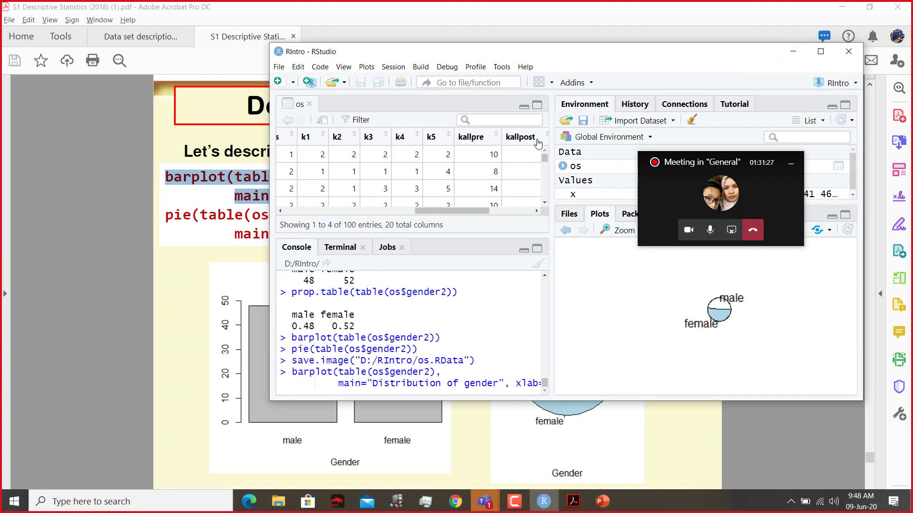
{"action": "left_click_drag", "start_coordinate": [660, 54], "coordinate": [387, 17]}
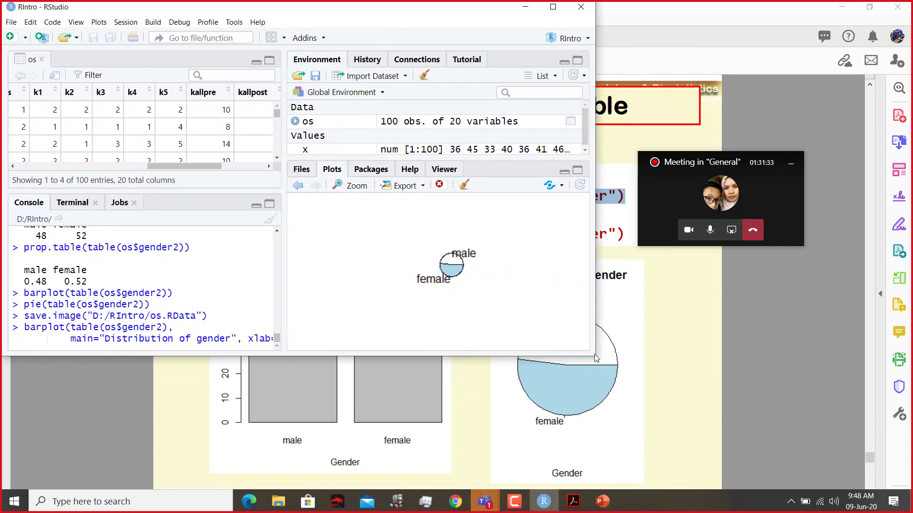
{"action": "left_click_drag", "start_coordinate": [595, 355], "coordinate": [909, 486]}
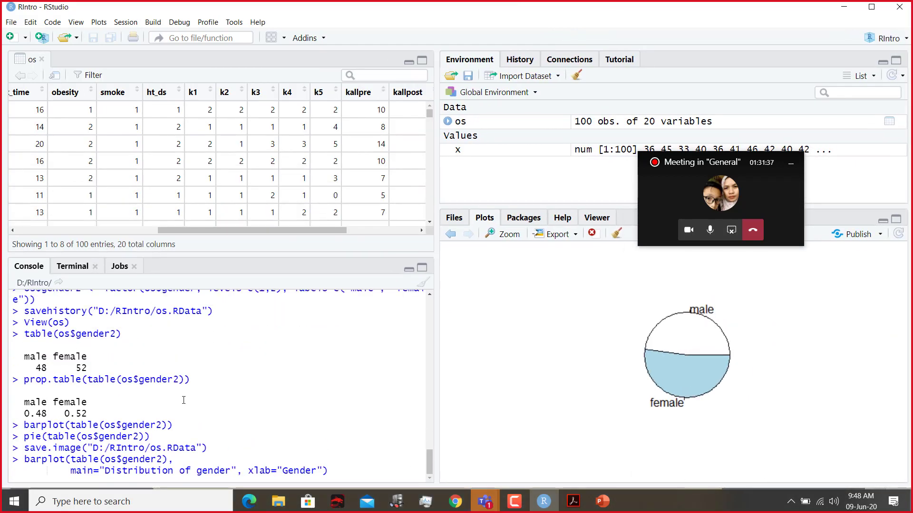
Join the pasted barplot command by deleting the indent and line break before main="Distribution of gender"
{"action": "left_click", "coordinate": [69, 472]}
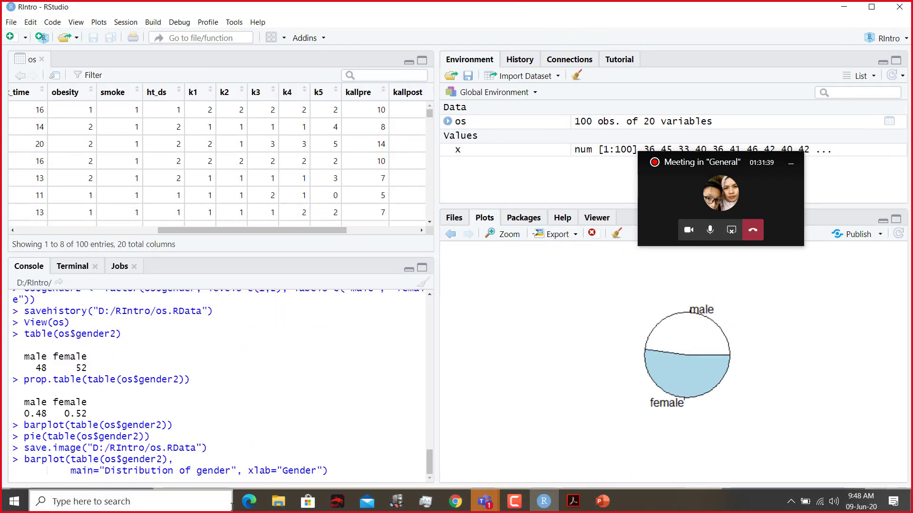
{"action": "key", "text": "BackSpace"}
{"action": "key", "text": "BackSpace"}
{"action": "key", "text": "BackSpace"}
{"action": "key", "text": "BackSpace"}
{"action": "key", "text": "BackSpace"}
{"action": "key", "text": "BackSpace"}
{"action": "key", "text": "BackSpace"}
{"action": "key", "text": "BackSpace"}
{"action": "key", "text": "BackSpace"}
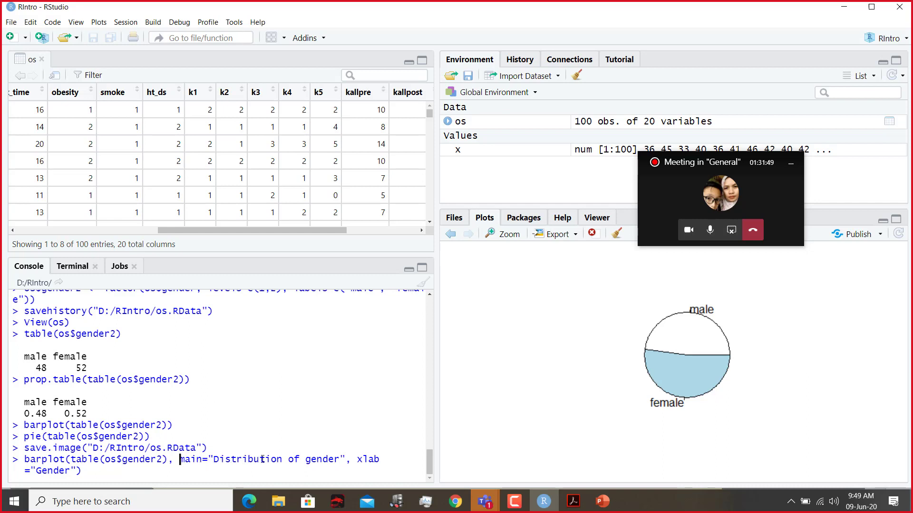
Capitalize "Gender" in the barplot title so it reads "Distribution of Gender", and run the command
{"action": "left_click", "coordinate": [314, 464]}
{"action": "key", "text": "BackSpace"}
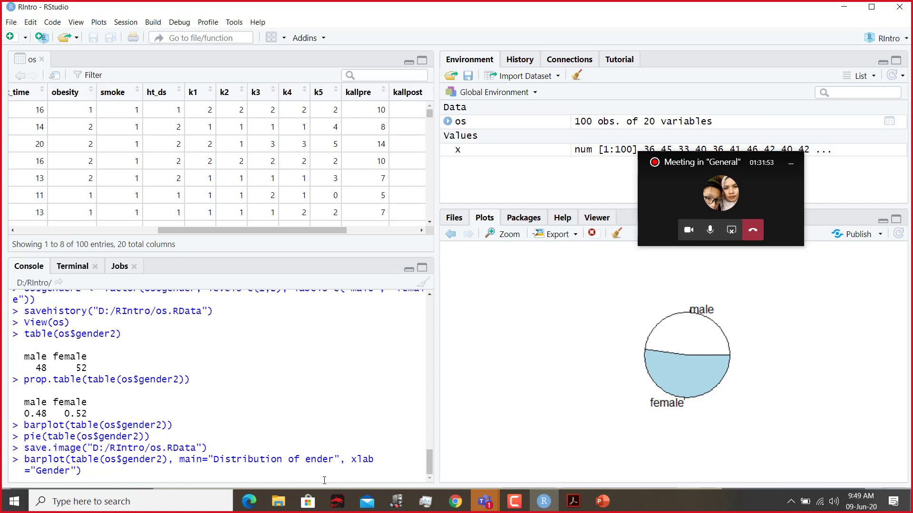
{"action": "type", "text": "G"}
{"action": "left_click", "coordinate": [387, 467]}
{"action": "key", "text": "Return"}
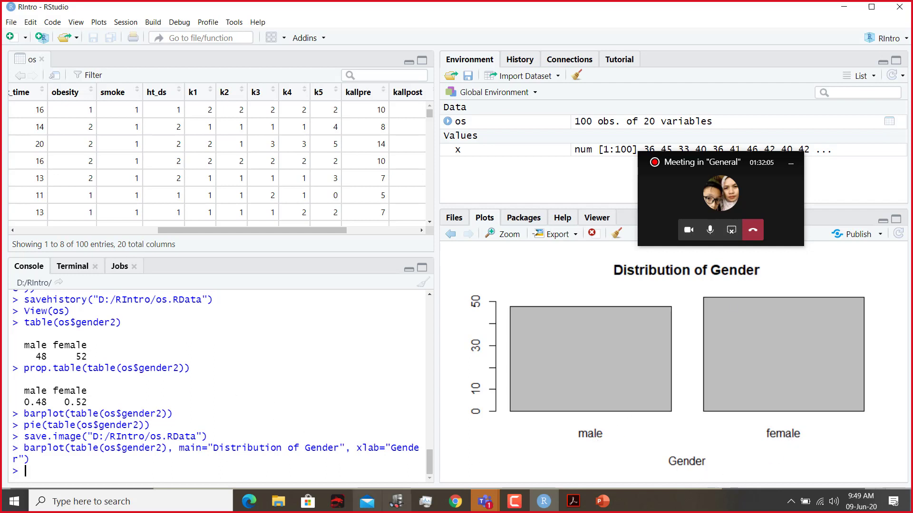
Switch to the S1 Descriptive Statistics PDF in Acrobat, highlight the two-line pie command on slide 37, and return to RStudio
{"action": "mouse_move", "coordinate": [570, 503]}
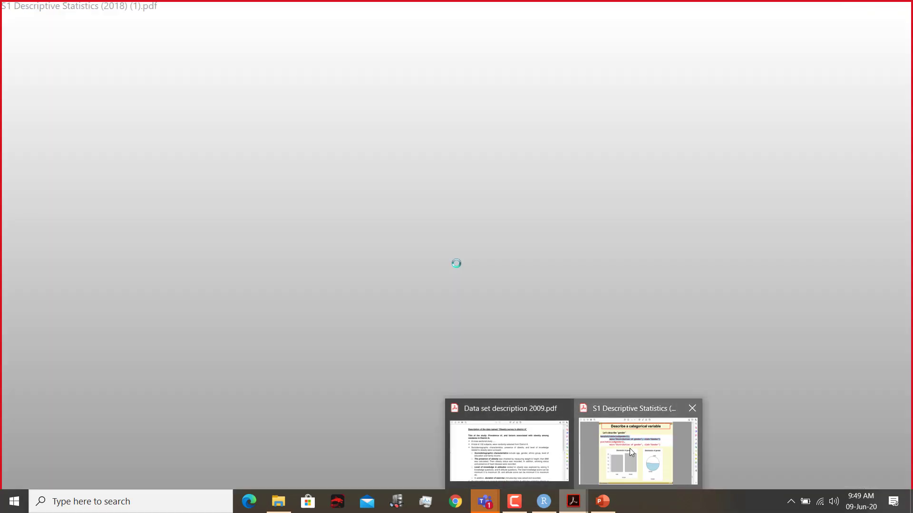
{"action": "left_click", "coordinate": [630, 448]}
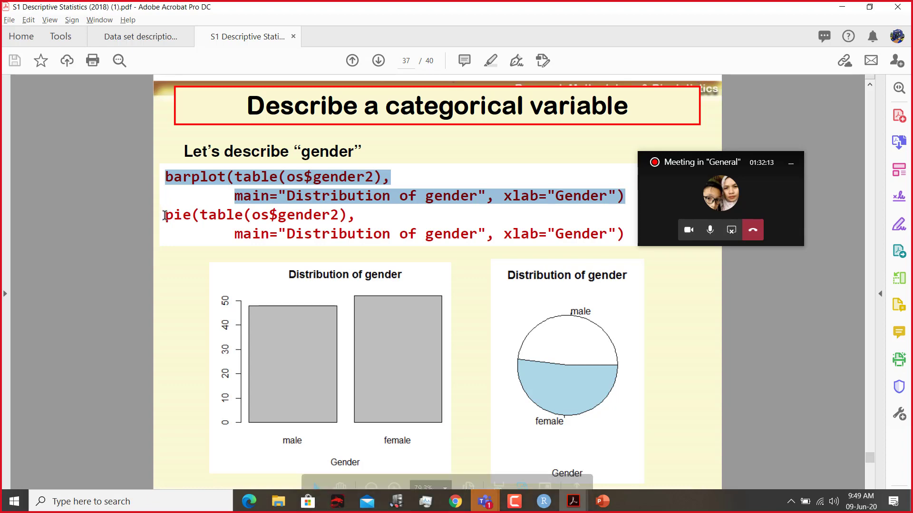
{"action": "left_click_drag", "start_coordinate": [164, 216], "coordinate": [613, 232]}
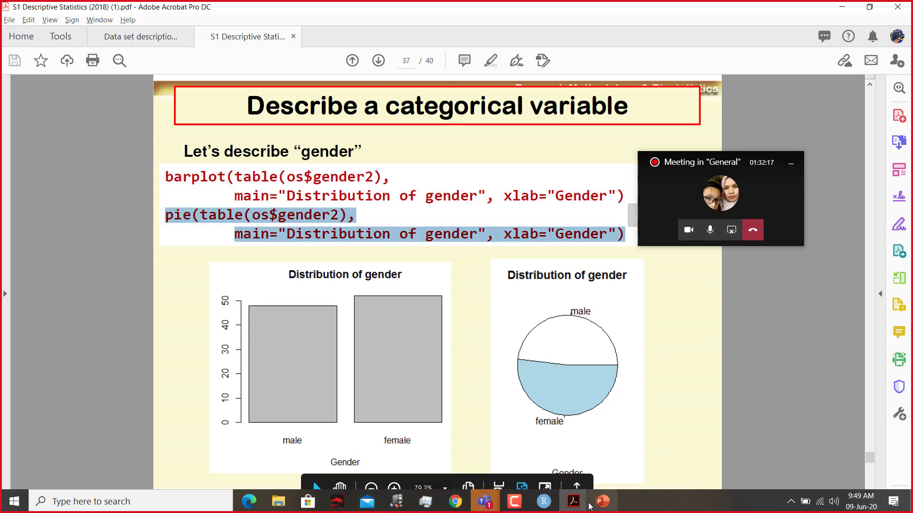
{"action": "left_click", "coordinate": [544, 501]}
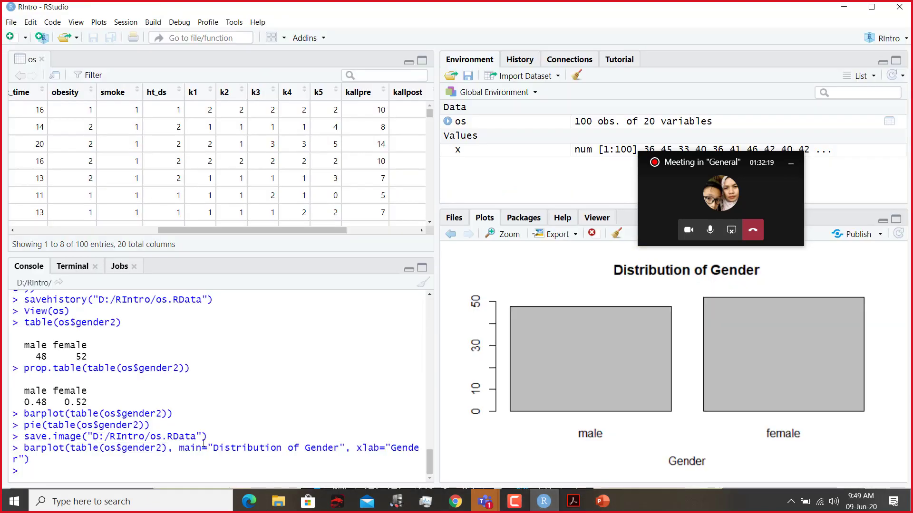
Recall the last barplot command in the console, replace barplot with pie, and run it with the same title and xlab
{"action": "key", "text": "Up"}
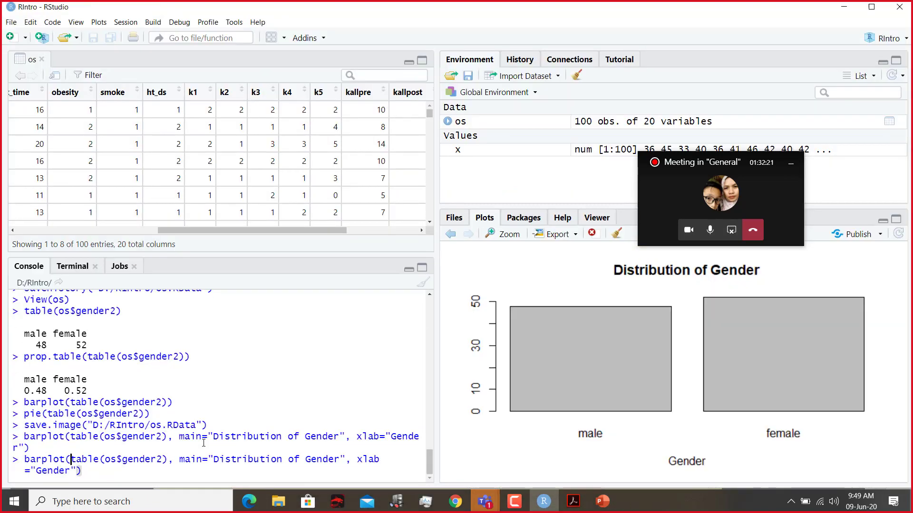
{"action": "key", "text": "Home"}
{"action": "key", "text": "ctrl+Right"}
{"action": "key", "text": "BackSpace"}
{"action": "key", "text": "BackSpace"}
{"action": "key", "text": "BackSpace"}
{"action": "key", "text": "BackSpace"}
{"action": "key", "text": "BackSpace"}
{"action": "key", "text": "BackSpace"}
{"action": "key", "text": "BackSpace"}
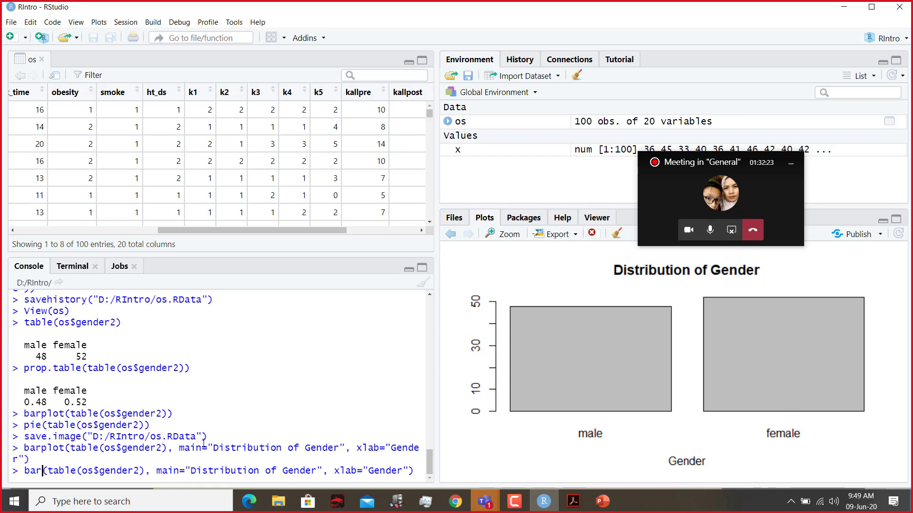
{"action": "type", "text": "pie"}
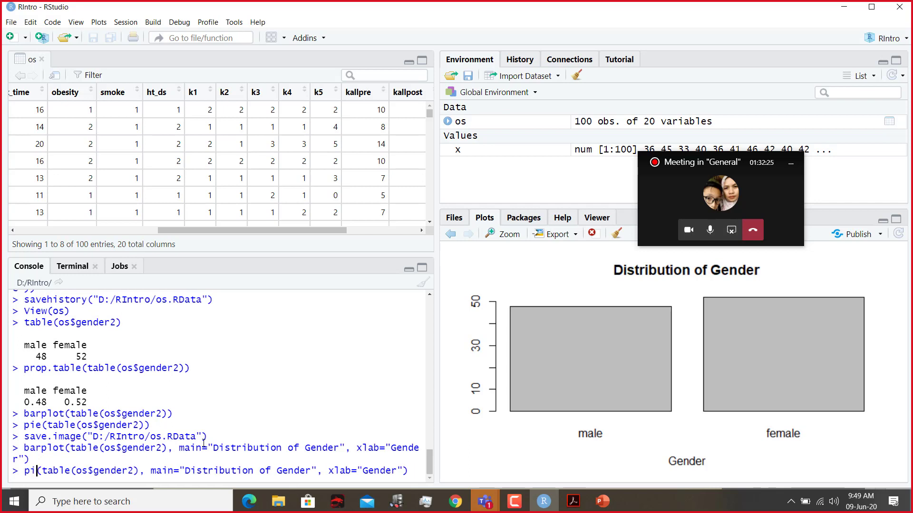
{"action": "key", "text": "Return"}
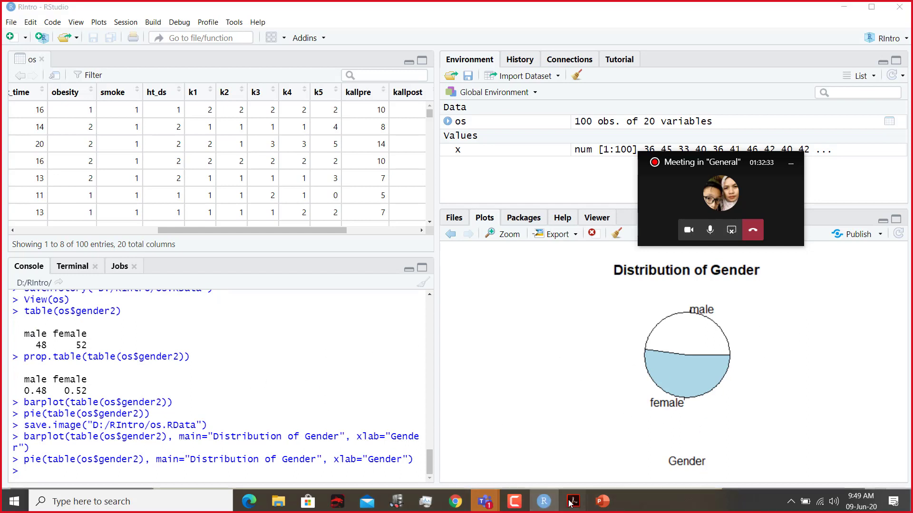
Switch to the Acrobat slides and copy the whole code block on slide 38, from x <- table(os$gender2) to the pie command
{"action": "mouse_move", "coordinate": [573, 502]}
{"action": "left_click", "coordinate": [606, 451]}
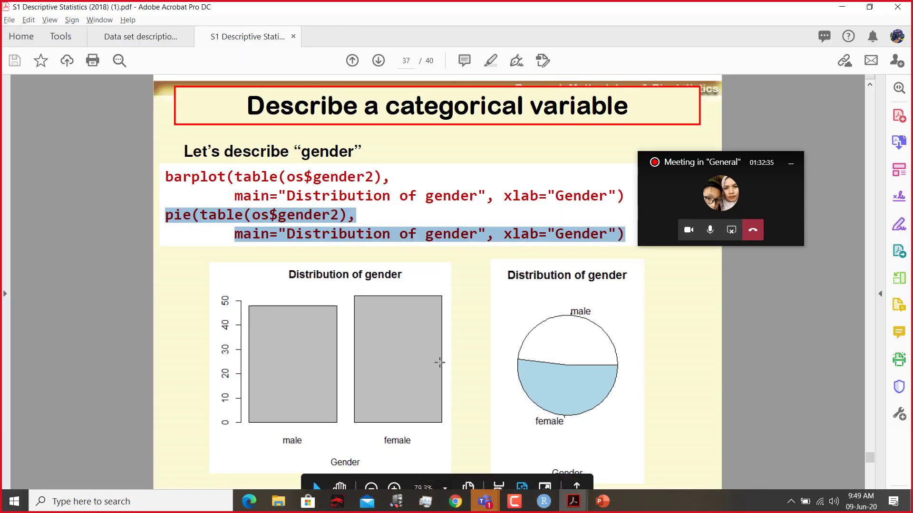
{"action": "scroll", "coordinate": [439, 363], "scroll_direction": "down", "scroll_amount": 1}
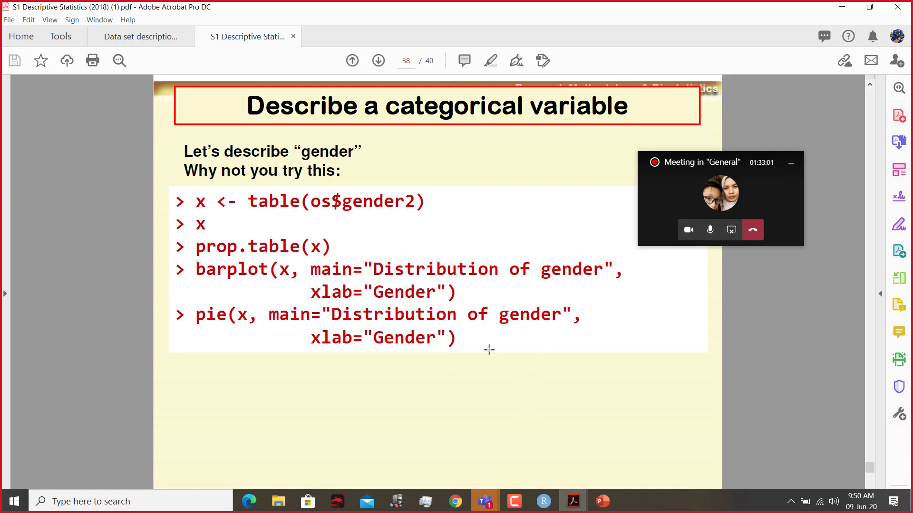
{"action": "left_click_drag", "start_coordinate": [459, 337], "coordinate": [178, 202]}
{"action": "key", "text": "ctrl+c"}
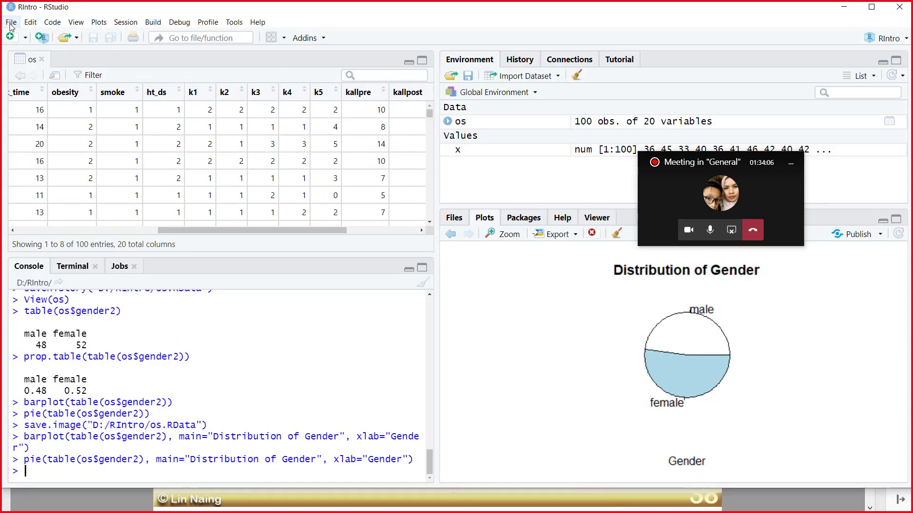
Create a new R script in RStudio and paste the copied slide code into it
{"action": "left_click", "coordinate": [31, 22]}
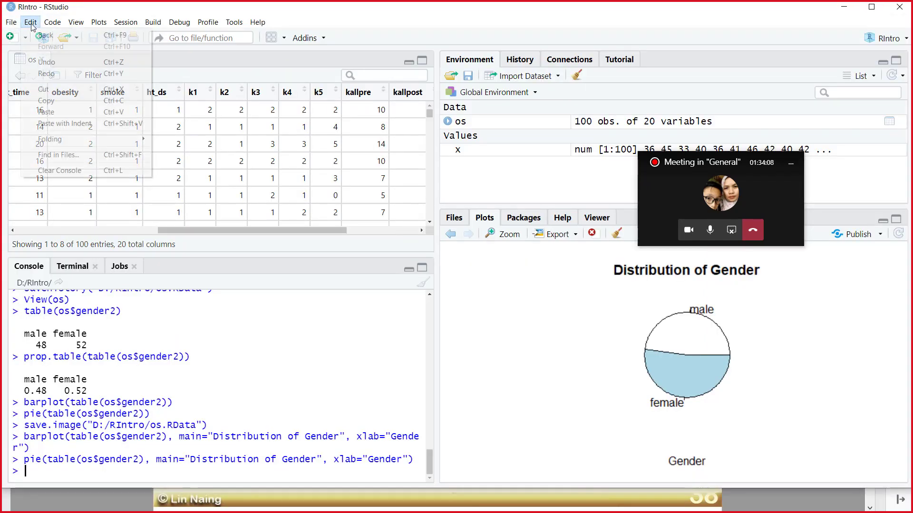
{"action": "mouse_move", "coordinate": [12, 22]}
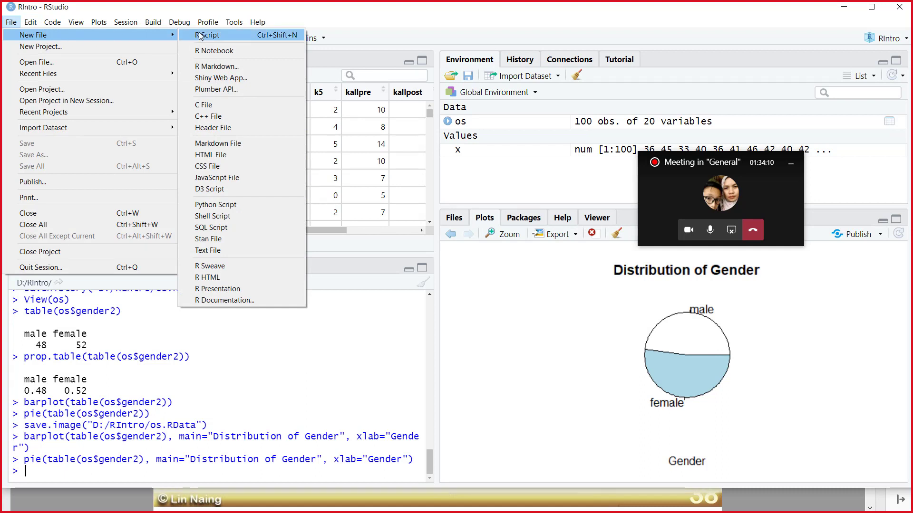
{"action": "left_click", "coordinate": [213, 35]}
{"action": "right_click", "coordinate": [84, 93]}
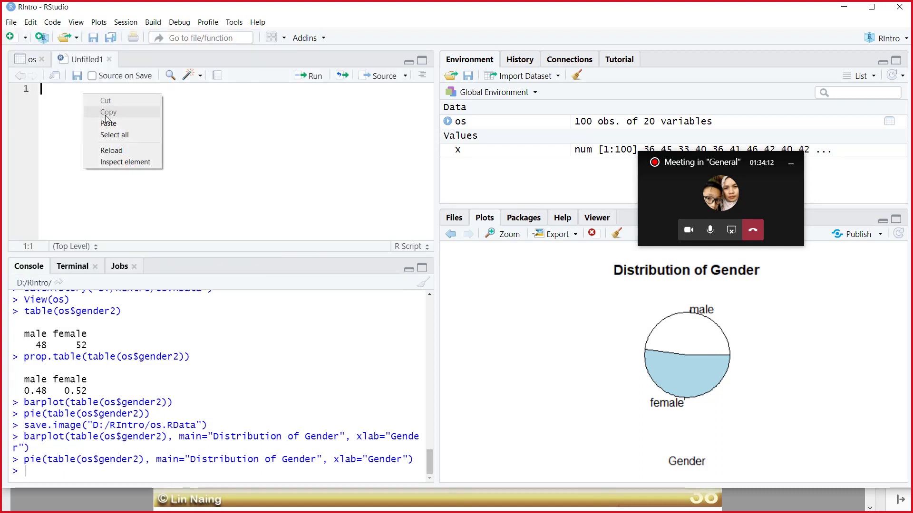
{"action": "left_click", "coordinate": [106, 123]}
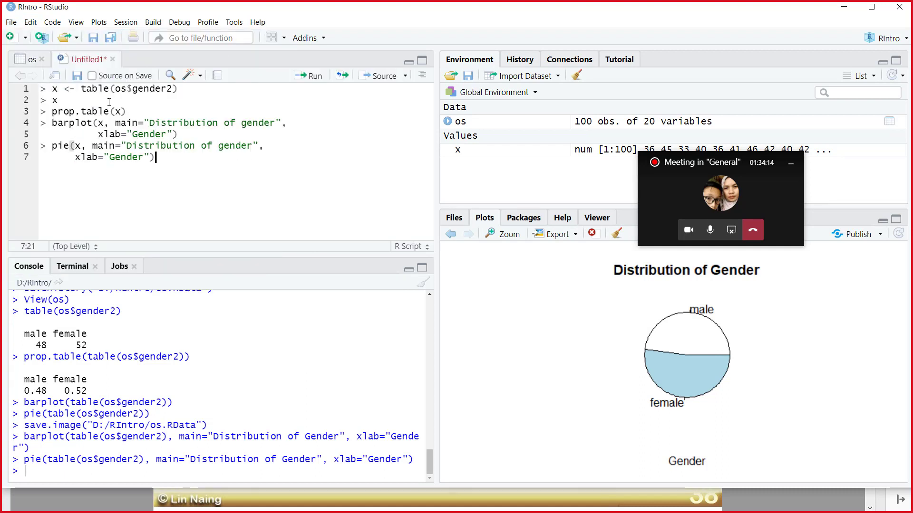
Delete the leading "> " prompt characters from the first three script lines, through prop.table(x)
{"action": "left_click", "coordinate": [53, 90]}
{"action": "key", "text": "BackSpace"}
{"action": "key", "text": "BackSpace"}
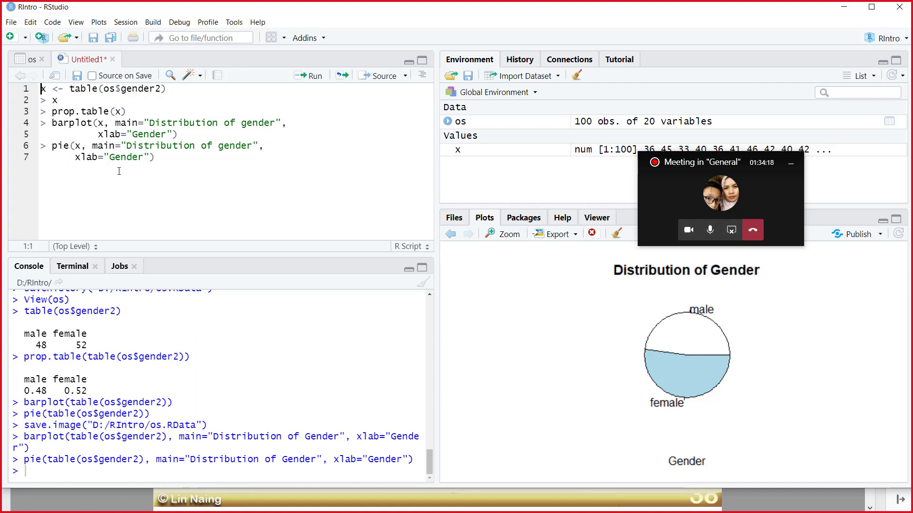
{"action": "key", "text": "Down"}
{"action": "key", "text": "Right"}
{"action": "key", "text": "BackSpace"}
{"action": "key", "text": "BackSpace"}
{"action": "key", "text": "Down"}
{"action": "key", "text": "Right"}
{"action": "key", "text": "Right"}
{"action": "key", "text": "BackSpace"}
{"action": "key", "text": "BackSpace"}
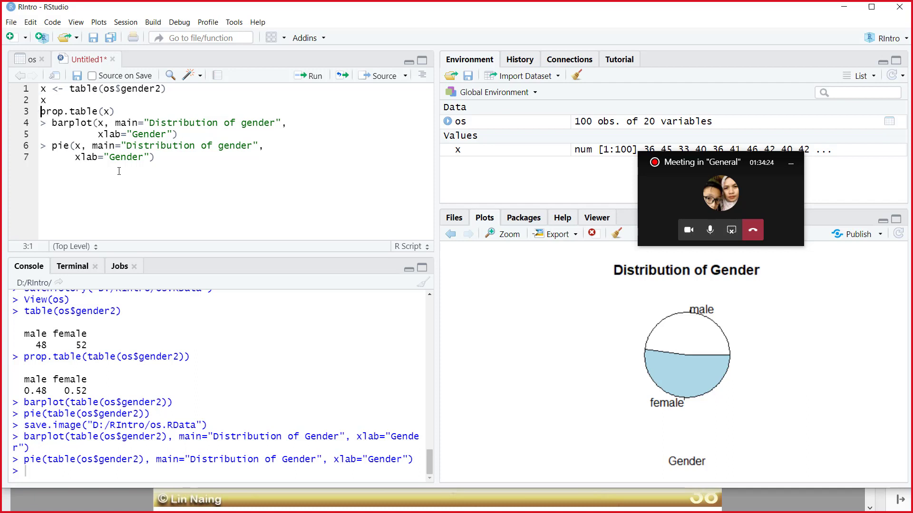
Delete the leading "> " from the barplot line, keeping barplot on its own line below prop.table(x)
{"action": "key", "text": "Down"}
{"action": "key", "text": "Right"}
{"action": "key", "text": "Right"}
{"action": "key", "text": "BackSpace"}
{"action": "key", "text": "BackSpace"}
{"action": "key", "text": "BackSpace"}
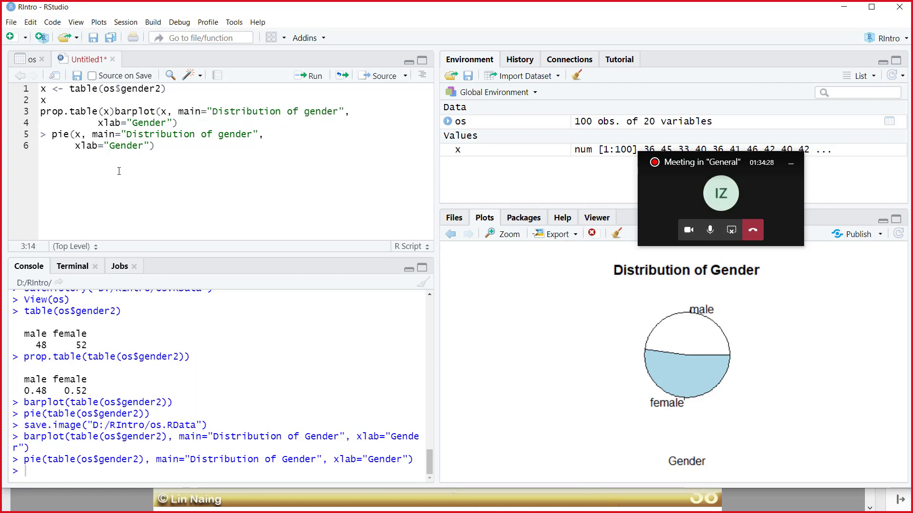
{"action": "key", "text": "Return"}
{"action": "key", "text": "Up"}
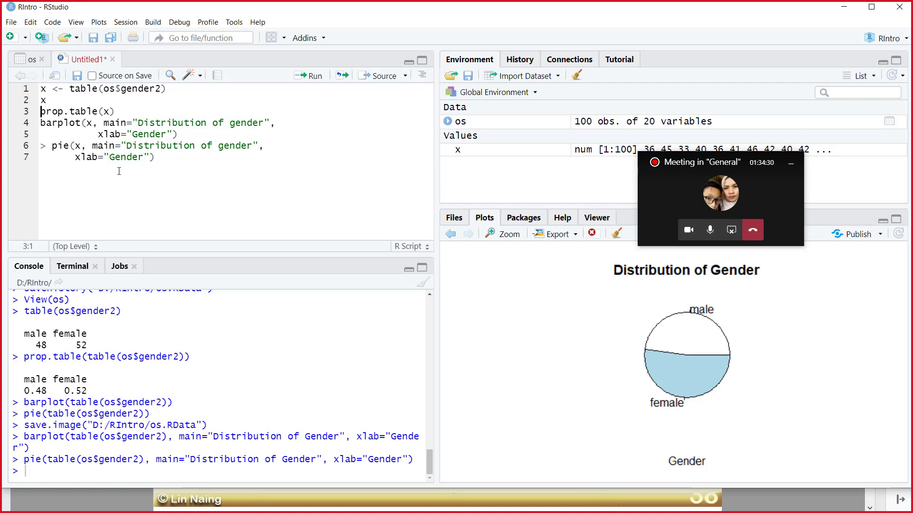
Delete the standalone x line between the table assignment and prop.table(x)
{"action": "key", "text": "Left"}
{"action": "key", "text": "BackSpace"}
{"action": "key", "text": "BackSpace"}
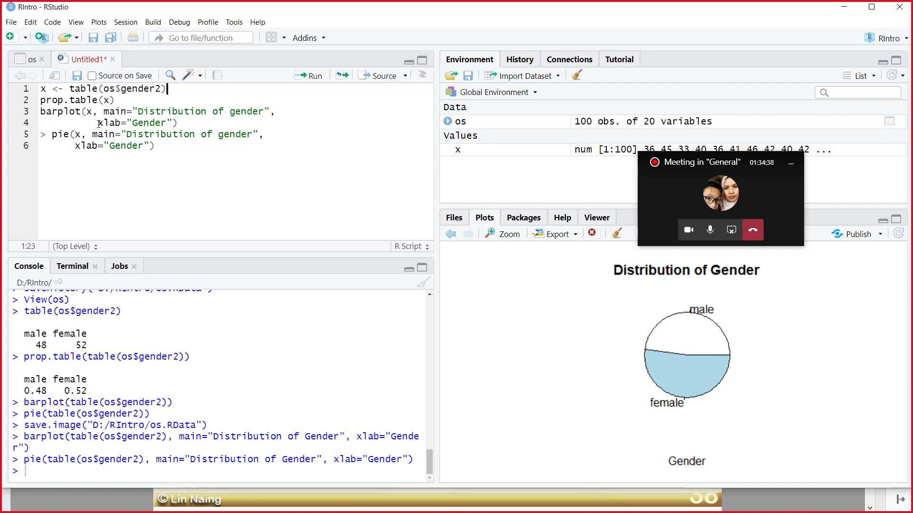
Join the barplot command into one line by removing the indent and line break before xlab="Gender"
{"action": "left_click", "coordinate": [98, 123]}
{"action": "key", "text": "BackSpace"}
{"action": "key", "text": "BackSpace"}
{"action": "key", "text": "BackSpace"}
{"action": "key", "text": "BackSpace"}
{"action": "key", "text": "BackSpace"}
{"action": "key", "text": "BackSpace"}
{"action": "key", "text": "BackSpace"}
{"action": "key", "text": "BackSpace"}
{"action": "key", "text": "BackSpace"}
{"action": "key", "text": "BackSpace"}
{"action": "key", "text": "BackSpace"}
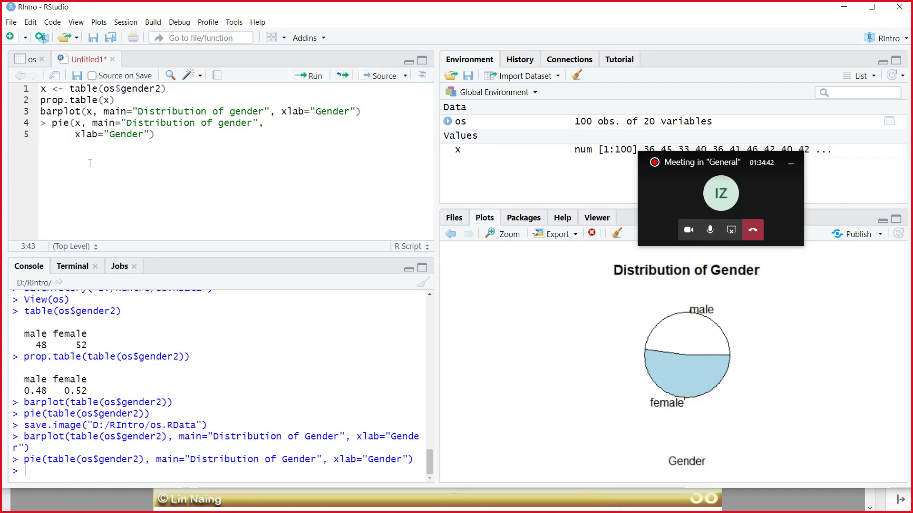
Capitalize "Gender" in the main titles of both the barplot and pie commands in the script
{"action": "left_click", "coordinate": [236, 111]}
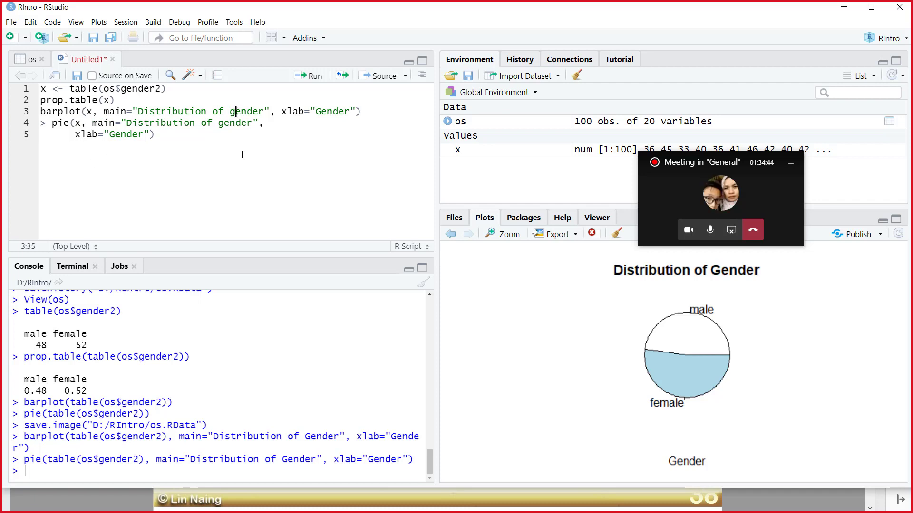
{"action": "key", "text": "BackSpace"}
{"action": "type", "text": "G"}
{"action": "left_click", "coordinate": [224, 123]}
{"action": "key", "text": "BackSpace"}
{"action": "type", "text": "G"}
Remove the leading "> " from the pie command and join its xlab="Gender" argument onto the same line
{"action": "left_click", "coordinate": [52, 125]}
{"action": "key", "text": "BackSpace"}
{"action": "key", "text": "BackSpace"}
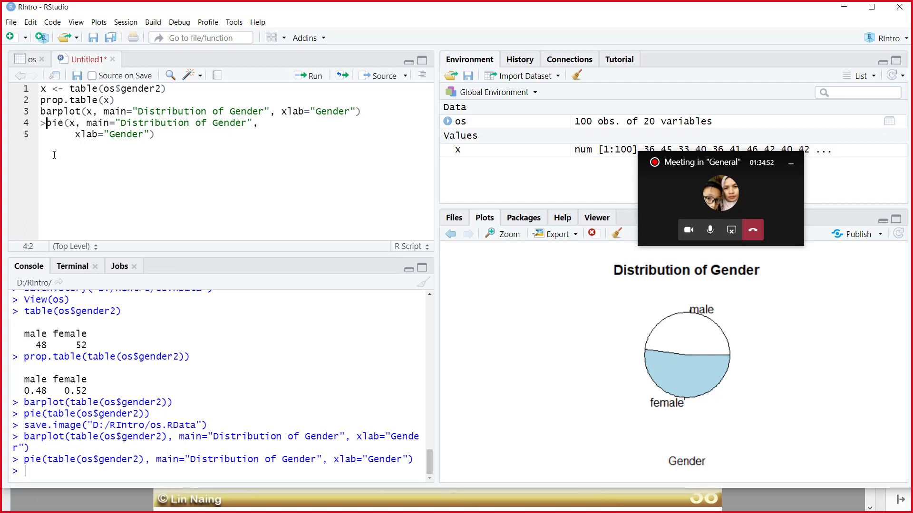
{"action": "left_click", "coordinate": [78, 131]}
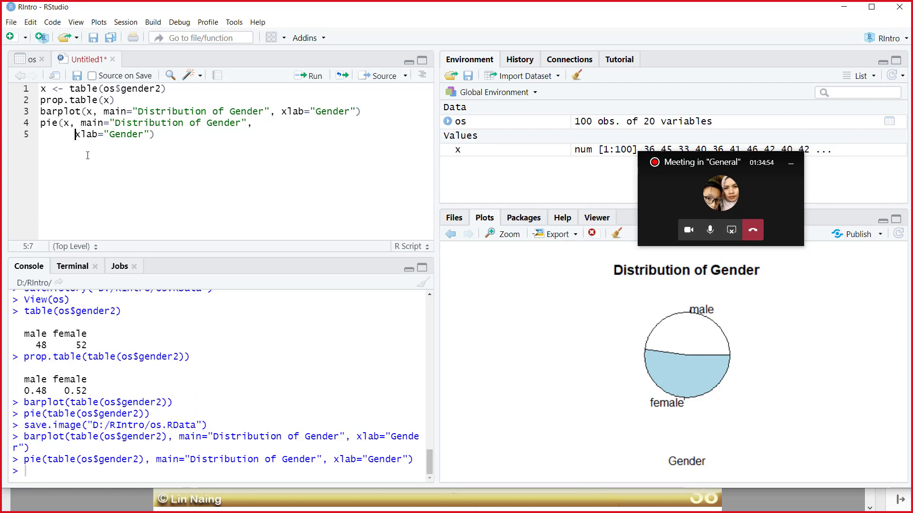
{"action": "key", "text": "BackSpace"}
{"action": "key", "text": "BackSpace"}
{"action": "key", "text": "BackSpace"}
{"action": "key", "text": "BackSpace"}
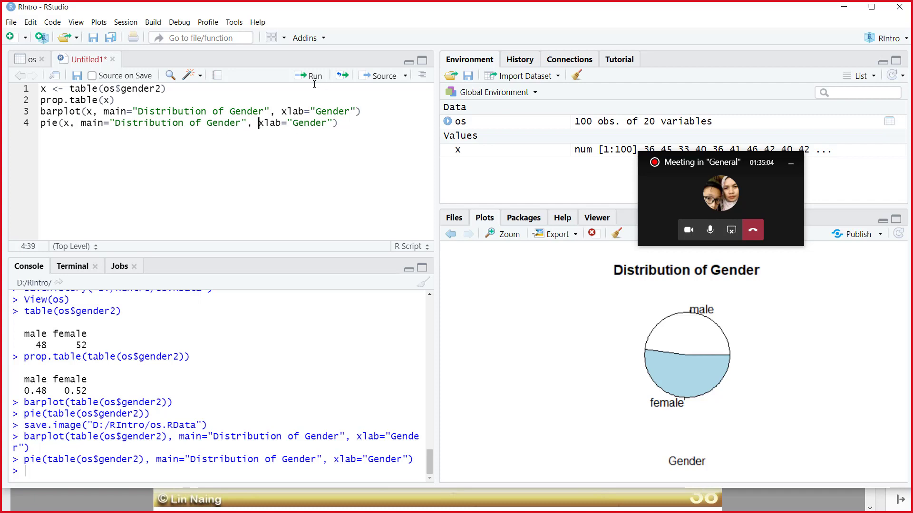
Save the script as script2 in the RIntro folder
{"action": "left_click", "coordinate": [12, 23]}
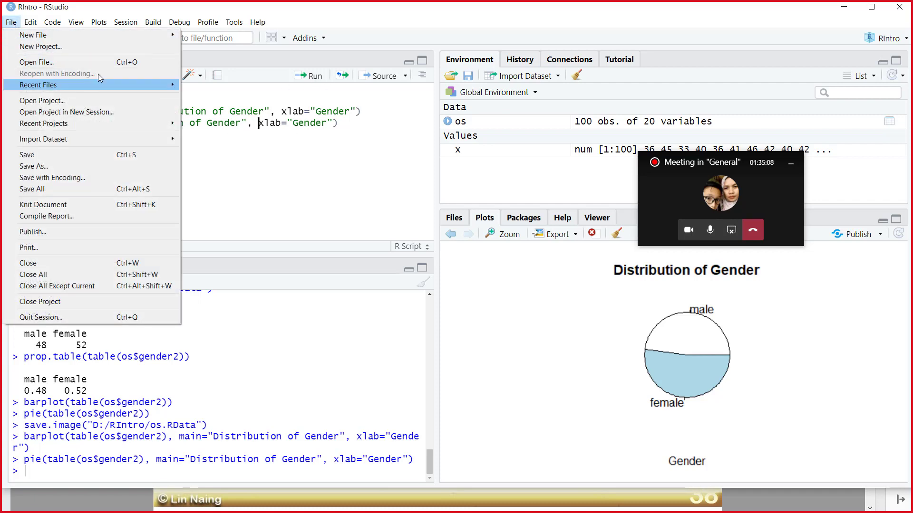
{"action": "mouse_move", "coordinate": [135, 22]}
{"action": "left_click", "coordinate": [148, 3]}
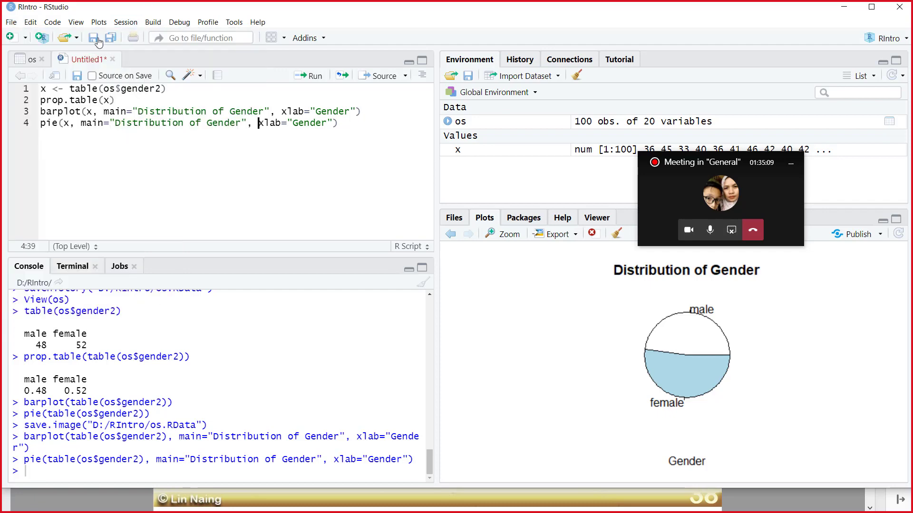
{"action": "left_click", "coordinate": [114, 146]}
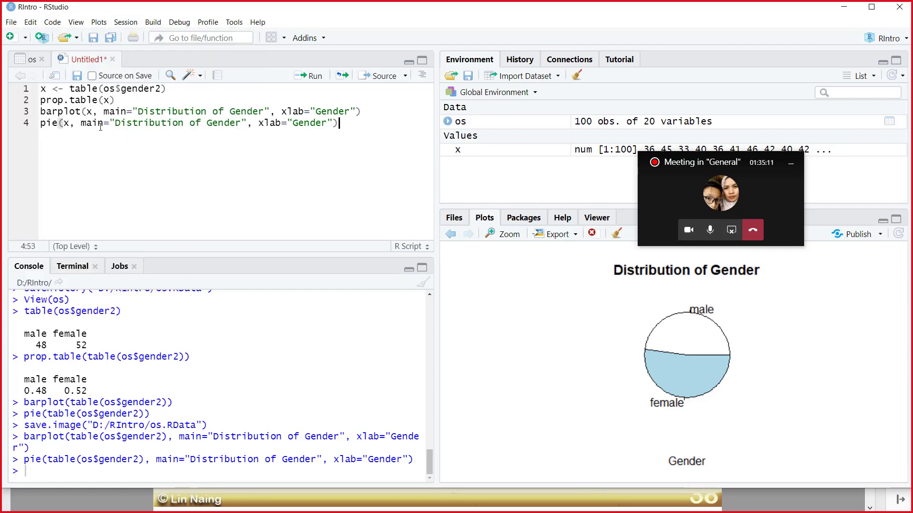
{"action": "left_click", "coordinate": [78, 77]}
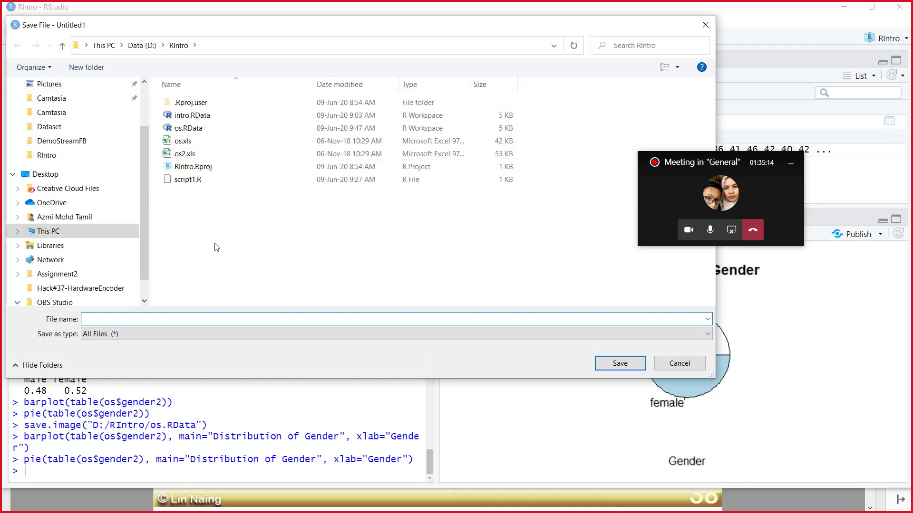
{"action": "type", "text": "scr"}
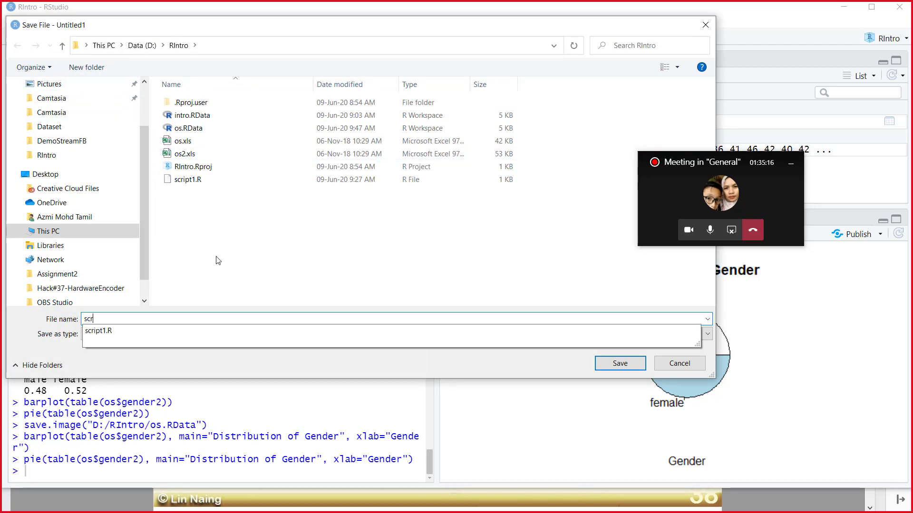
{"action": "type", "text": "ipt2"}
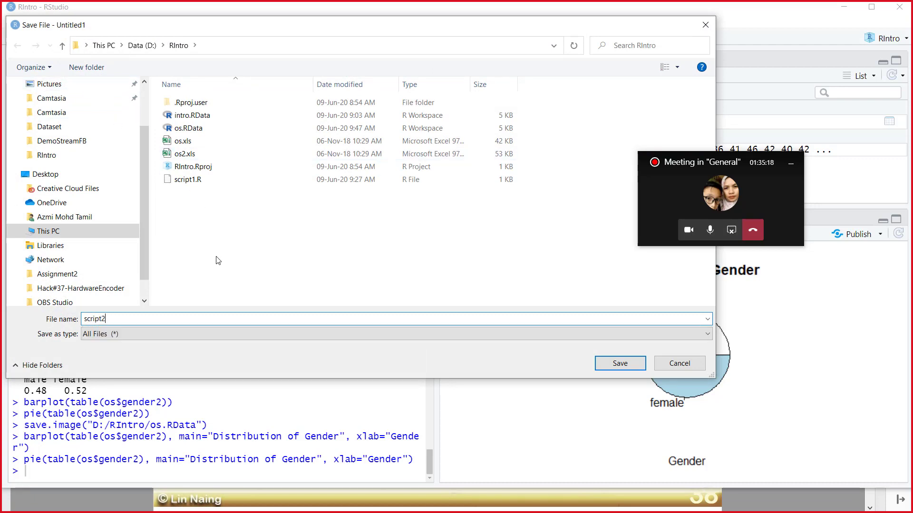
{"action": "left_click", "coordinate": [620, 363]}
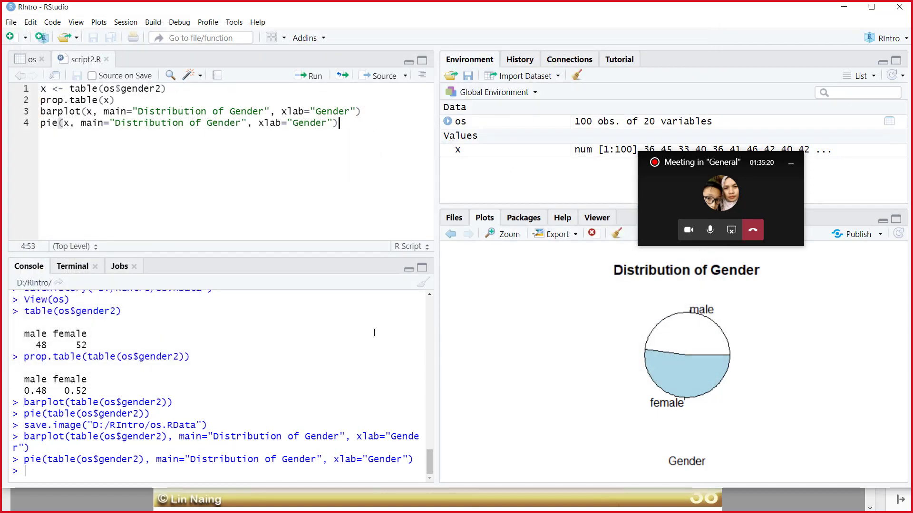
Select all four lines of script2.R and run them
{"action": "left_click_drag", "start_coordinate": [358, 136], "coordinate": [338, 64]}
{"action": "left_click", "coordinate": [314, 77]}
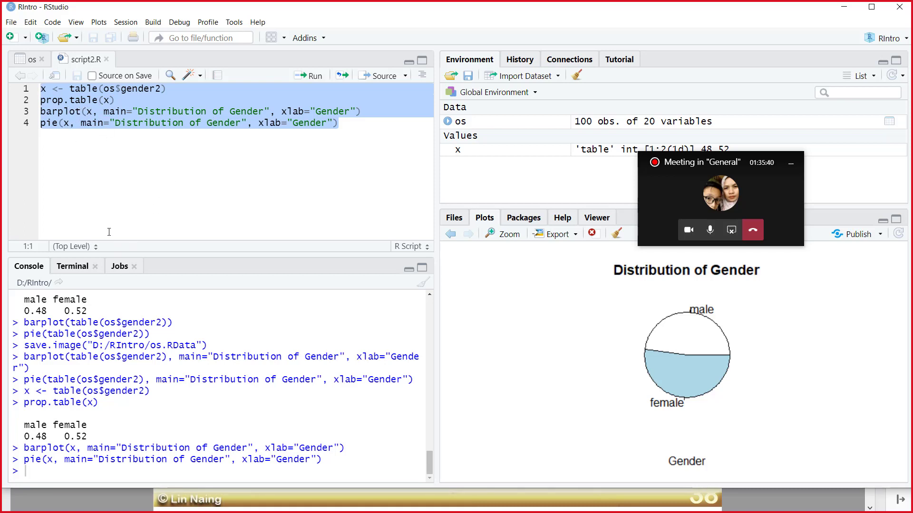
View the gender bar chart in the plot history, return to the pie chart, and deselect the script lines
{"action": "left_click", "coordinate": [450, 235]}
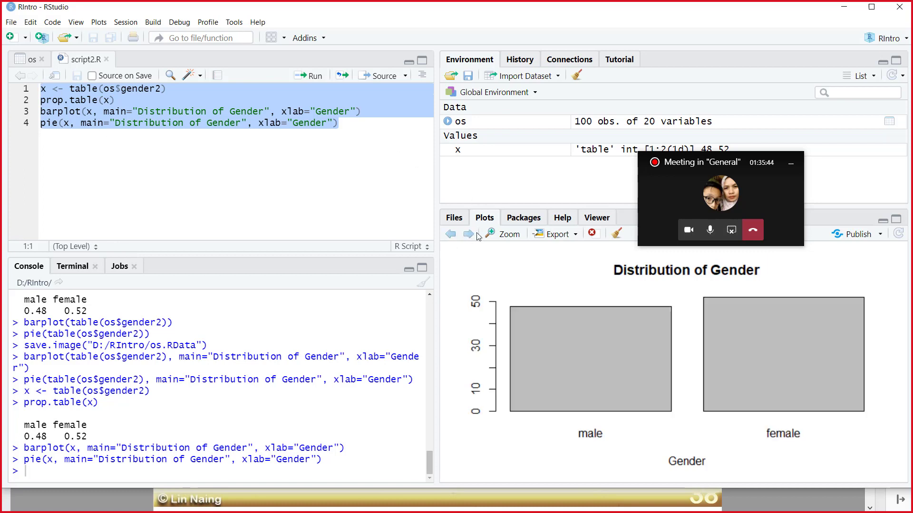
{"action": "left_click", "coordinate": [468, 235]}
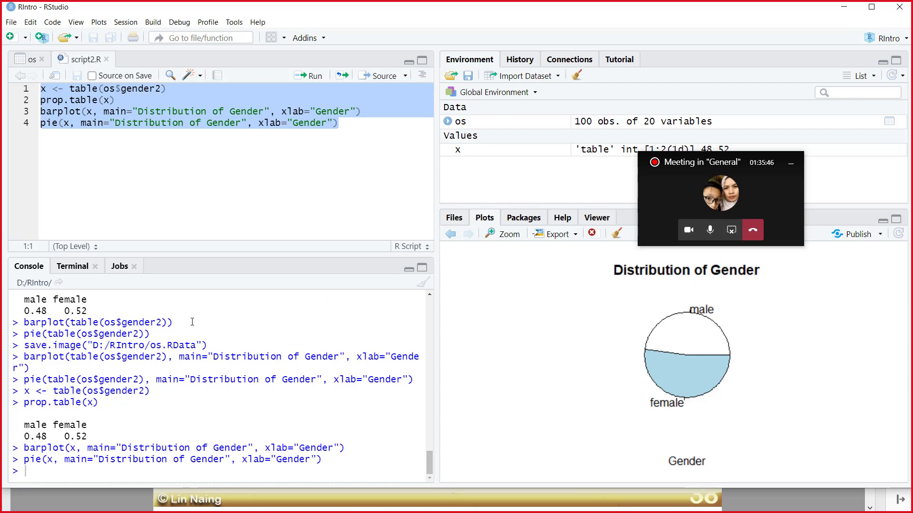
{"action": "left_click", "coordinate": [254, 138]}
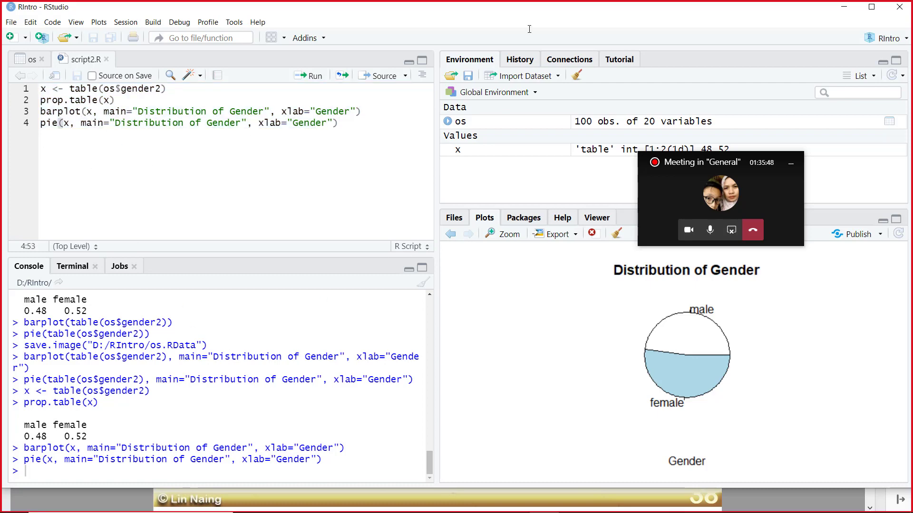
Switch to Acrobat, look through the final slides of the S1 Descriptive Statistics PDF, and close that document
{"action": "left_click", "coordinate": [844, 6]}
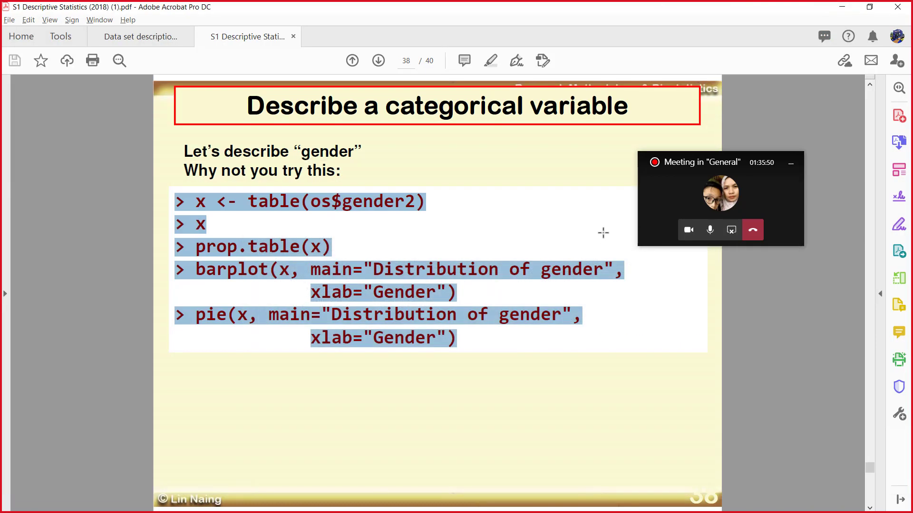
{"action": "left_click", "coordinate": [314, 370]}
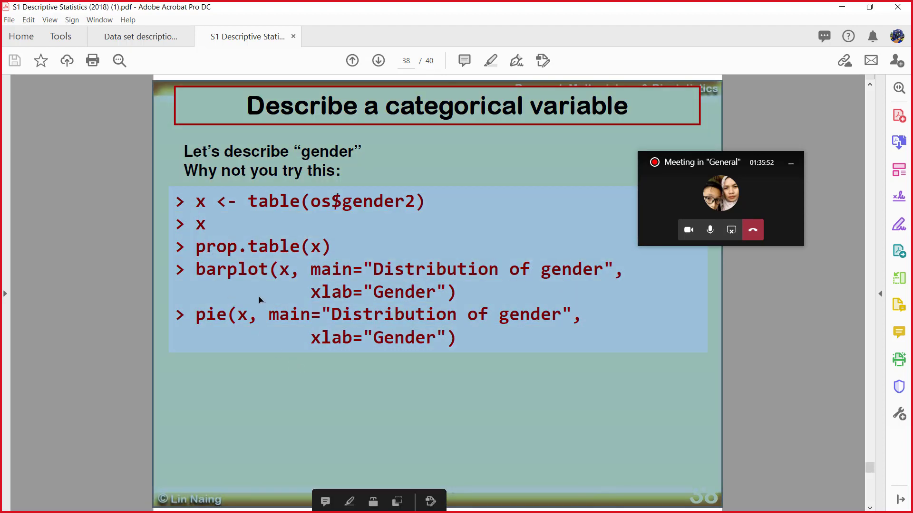
{"action": "left_click", "coordinate": [278, 393]}
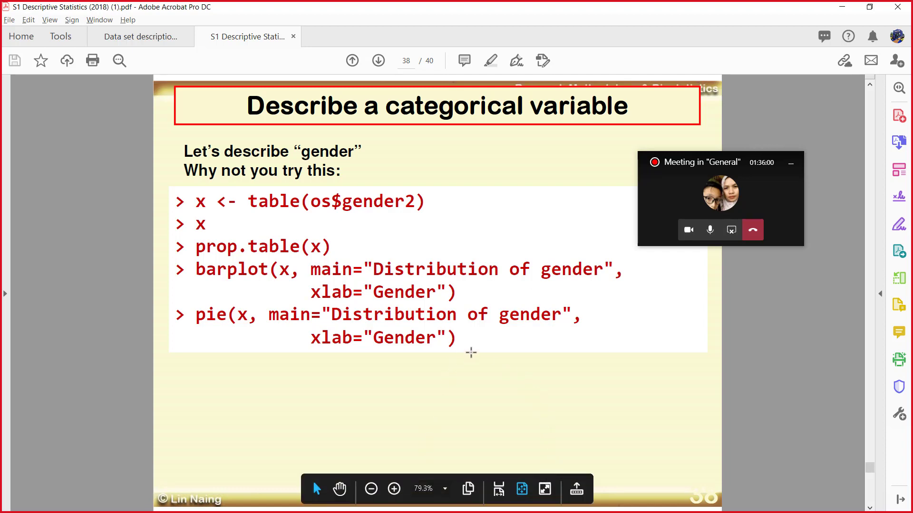
{"action": "scroll", "coordinate": [471, 352], "scroll_direction": "down", "scroll_amount": 1}
{"action": "scroll", "coordinate": [470, 352], "scroll_direction": "down", "scroll_amount": 1}
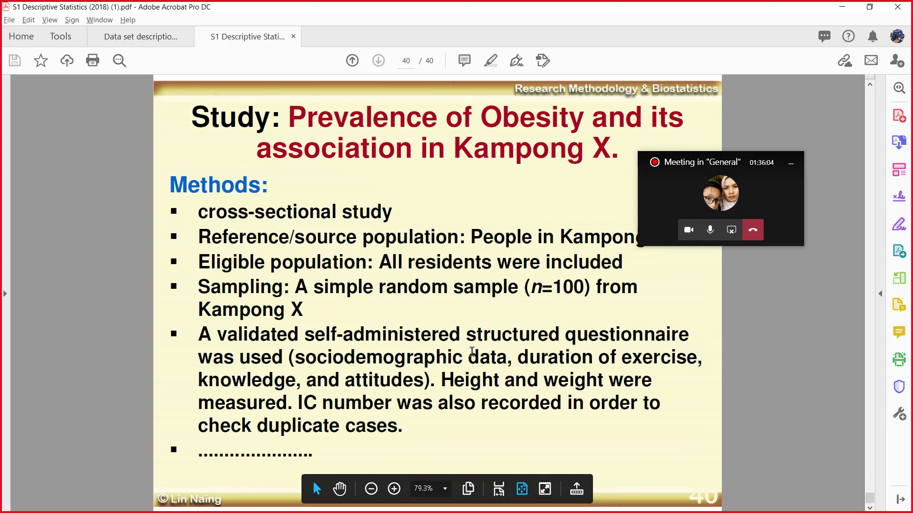
{"action": "scroll", "coordinate": [471, 351], "scroll_direction": "up", "scroll_amount": 1}
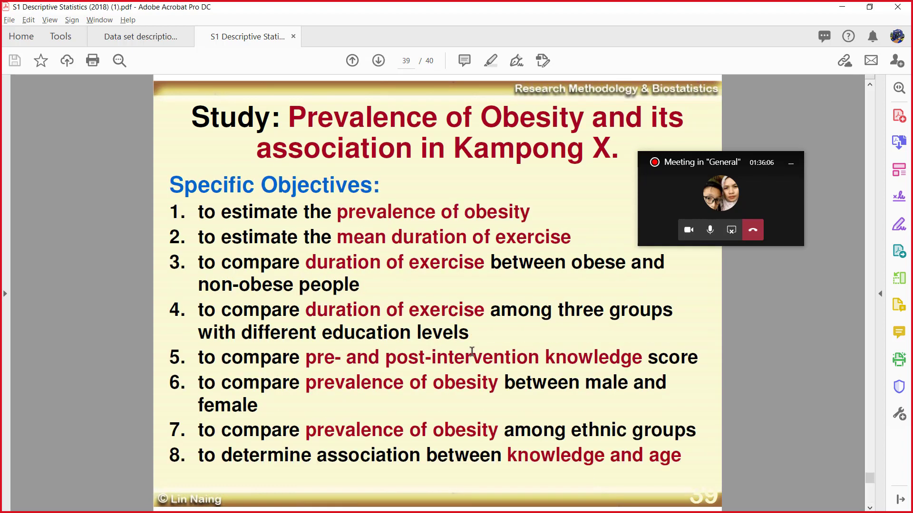
{"action": "scroll", "coordinate": [472, 351], "scroll_direction": "down", "scroll_amount": 1}
{"action": "scroll", "coordinate": [476, 350], "scroll_direction": "up", "scroll_amount": 2}
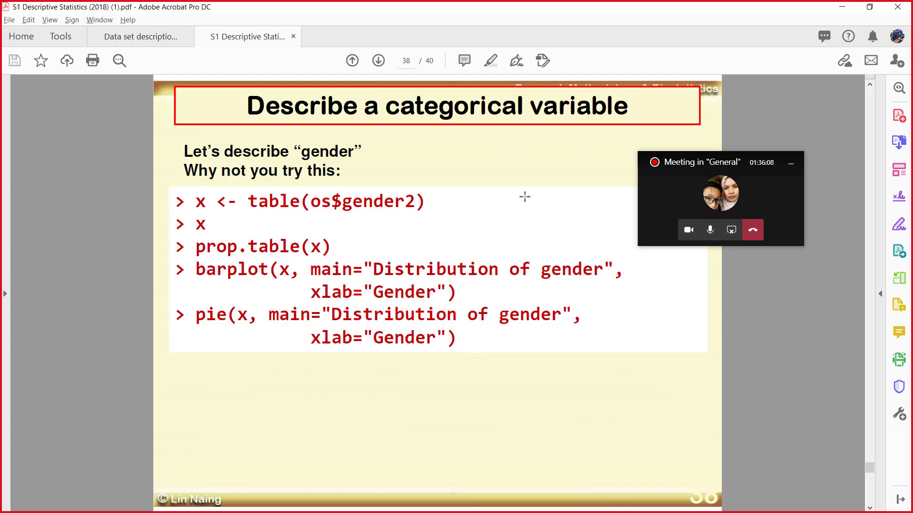
{"action": "left_click", "coordinate": [293, 37]}
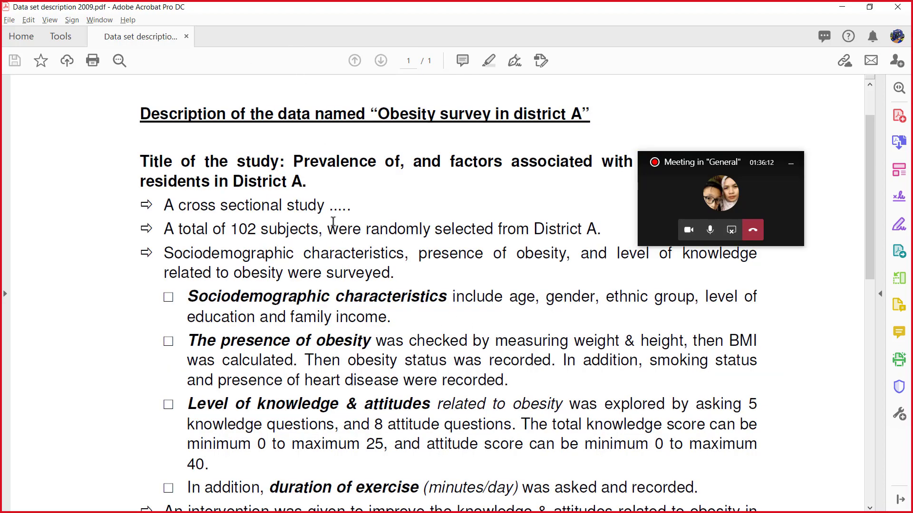
Minimize the meeting window, switch back to RStudio, and save the workspace in the RIntro folder, overwriting os.RData
{"action": "left_click", "coordinate": [789, 169]}
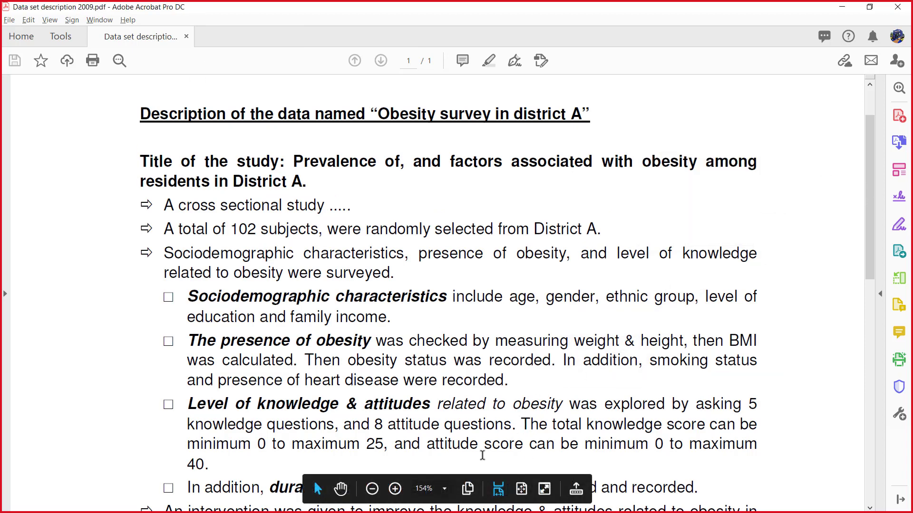
{"action": "mouse_move", "coordinate": [539, 511]}
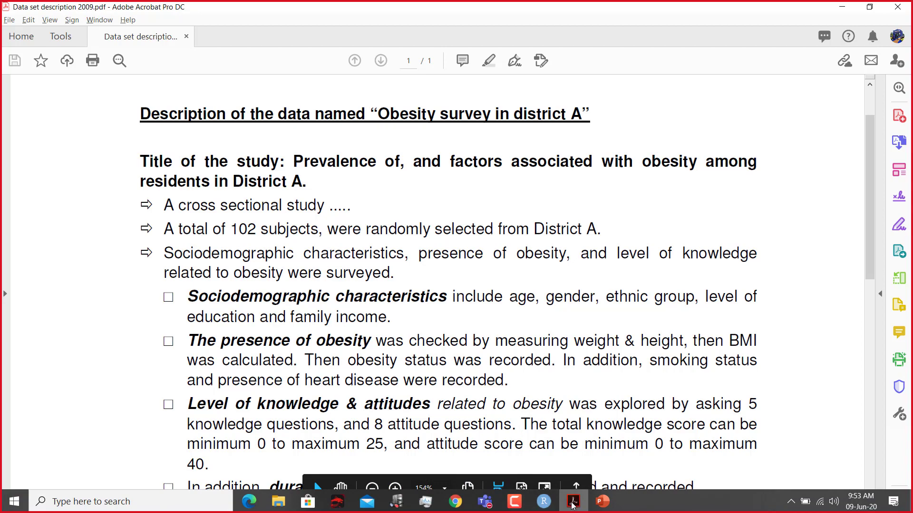
{"action": "mouse_move", "coordinate": [545, 508]}
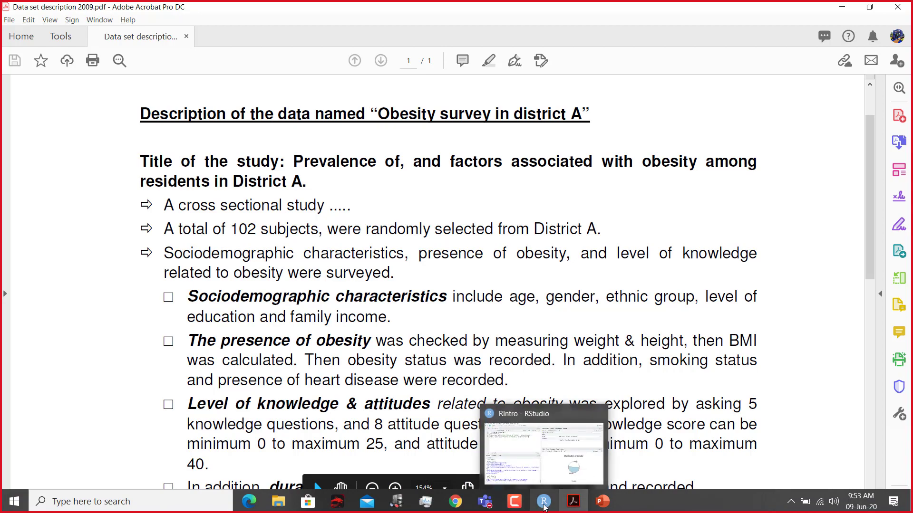
{"action": "left_click", "coordinate": [545, 508]}
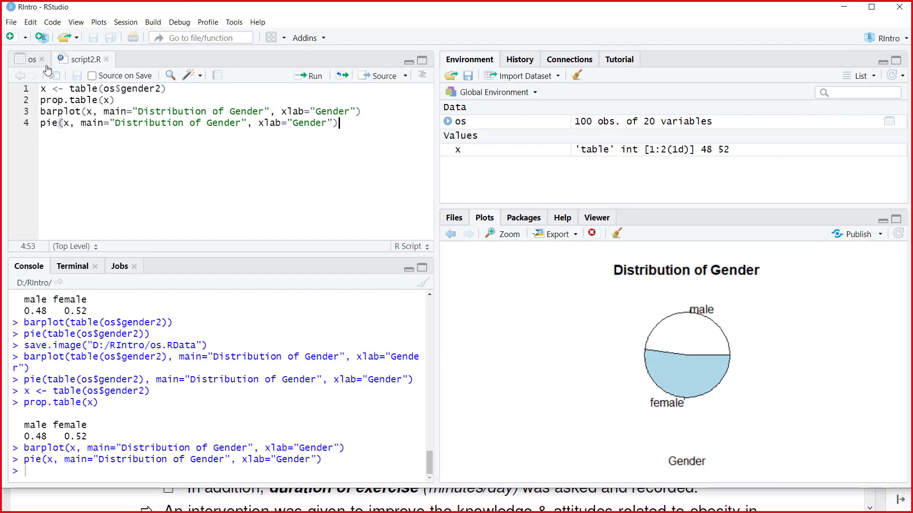
{"action": "left_click", "coordinate": [11, 22]}
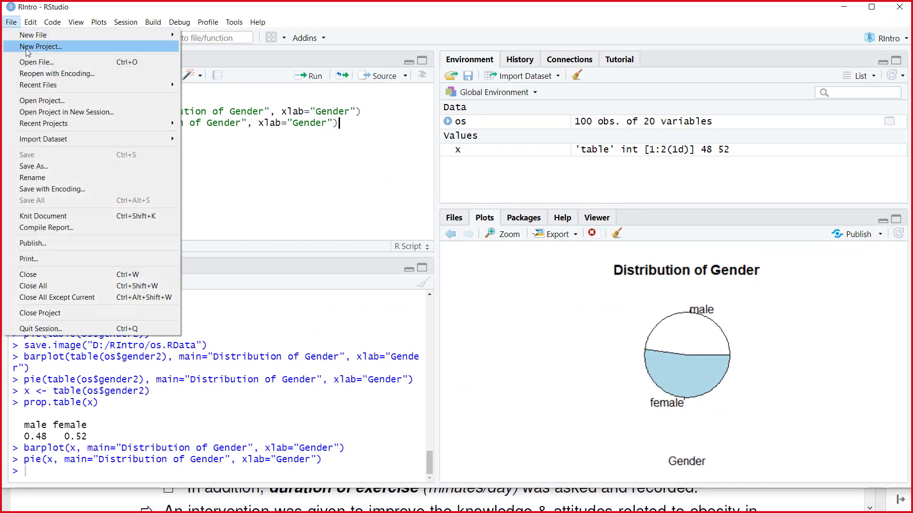
{"action": "left_click", "coordinate": [335, 5]}
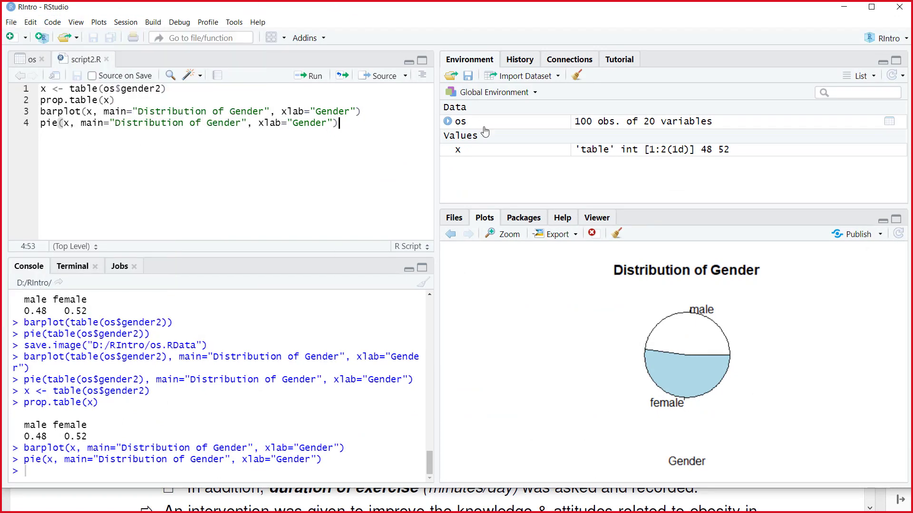
{"action": "left_click", "coordinate": [469, 76]}
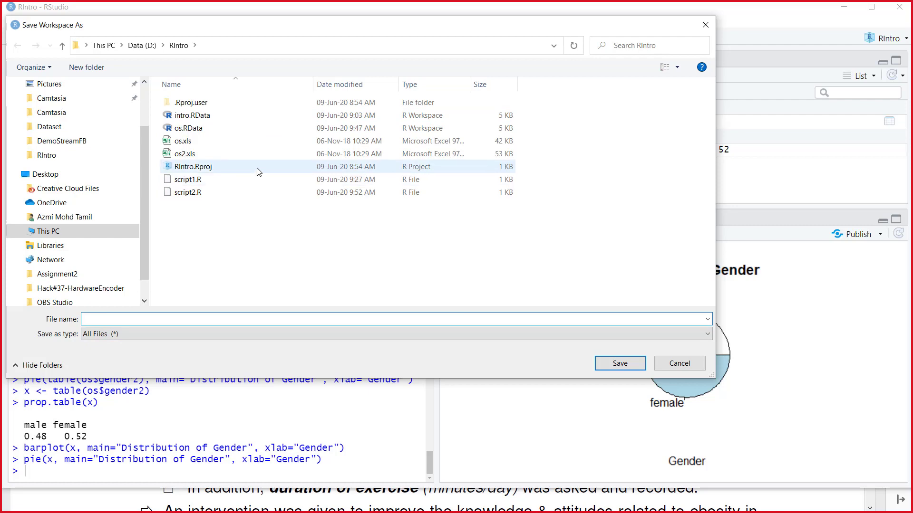
{"action": "left_click", "coordinate": [211, 131]}
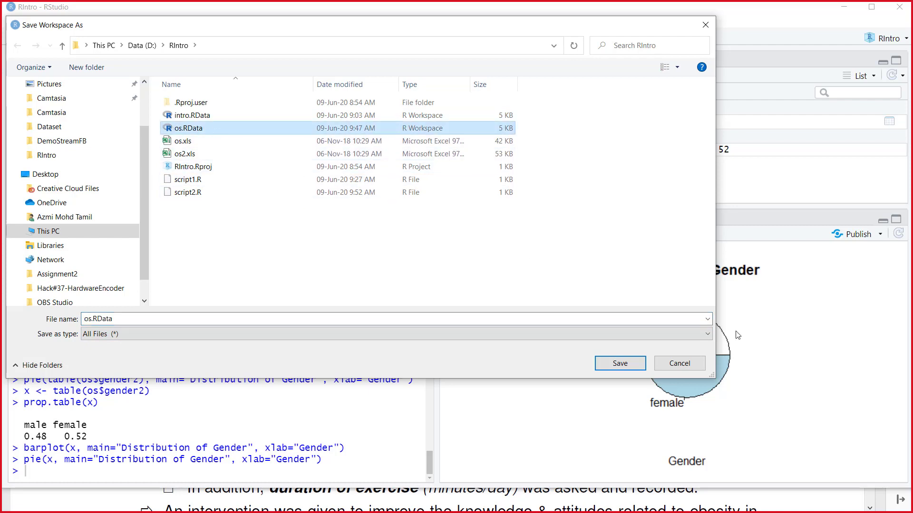
{"action": "left_click", "coordinate": [620, 363]}
{"action": "left_click", "coordinate": [476, 266]}
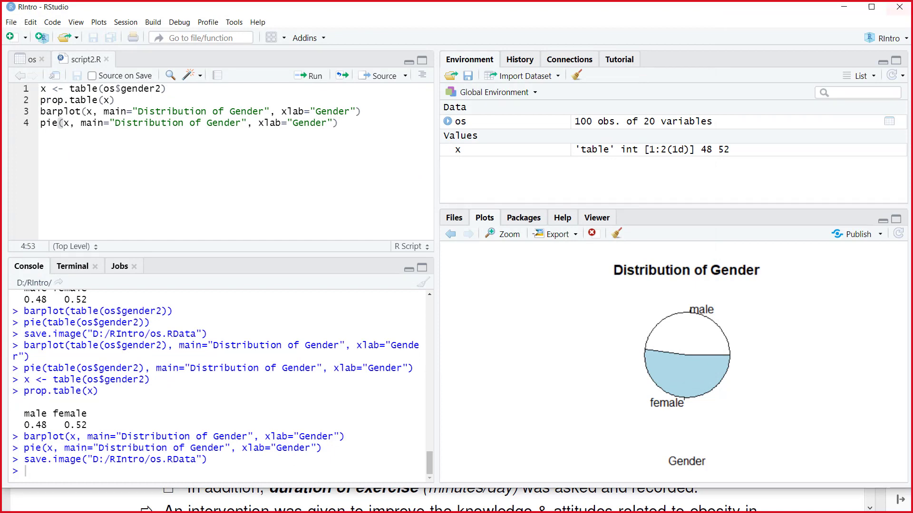
Maximize RStudio, bring up the S2: Inferential Statistics slides, and advance to the Contents slide
{"action": "left_click", "coordinate": [871, 7]}
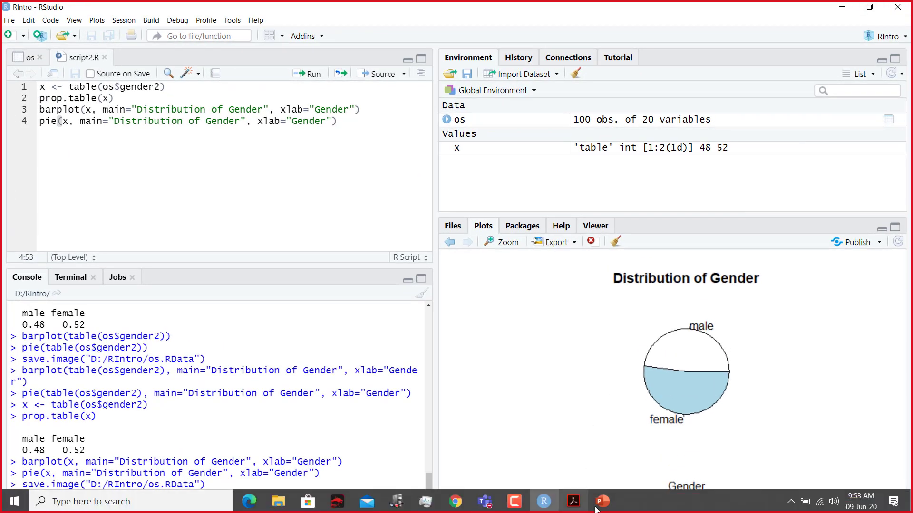
{"action": "left_click", "coordinate": [600, 503]}
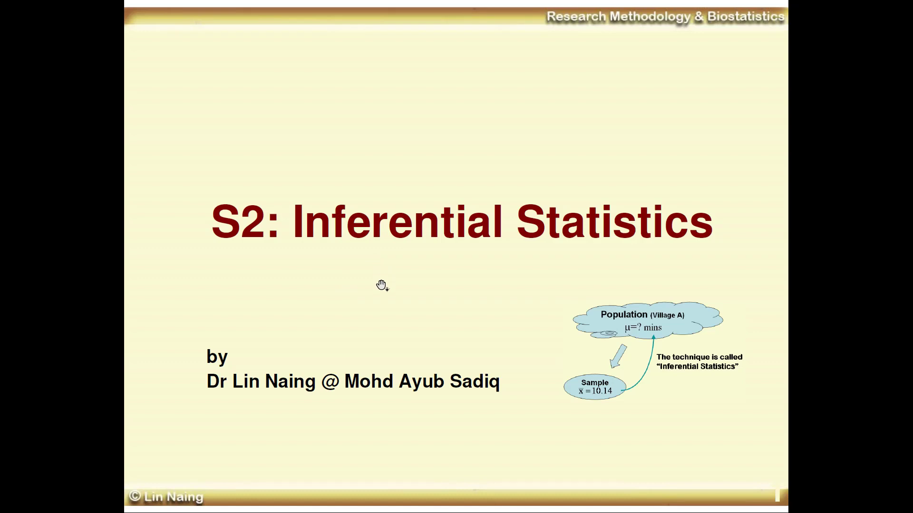
{"action": "left_click", "coordinate": [381, 284]}
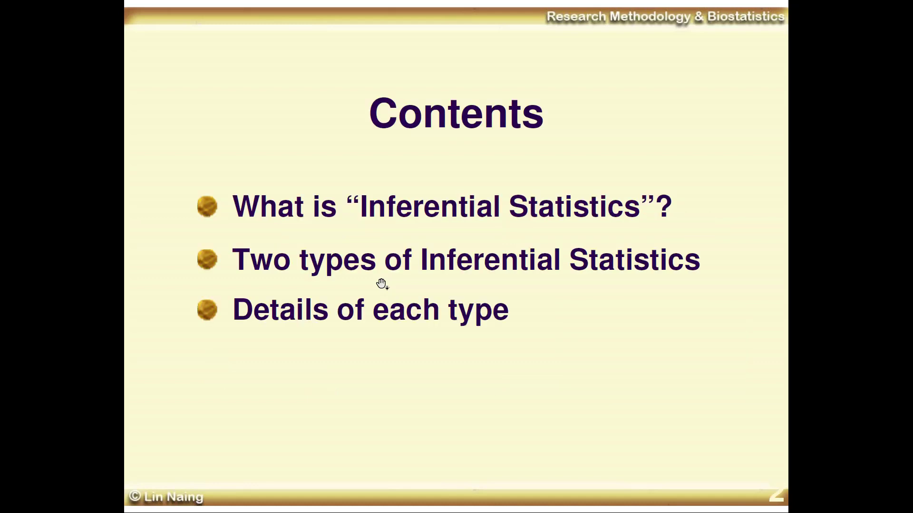
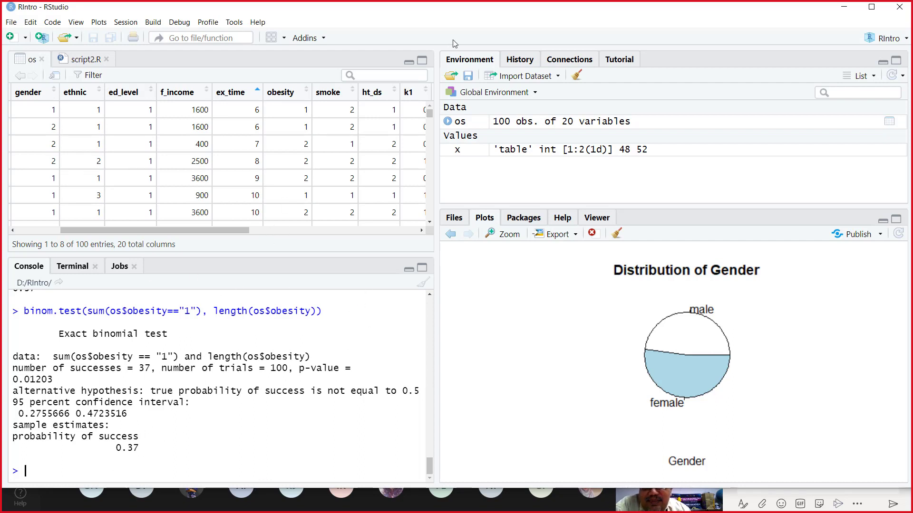
Switch to the S2 Inferential statistics PDF and copy the command prop.test(sum(os$age>40), length(os$age)) from slide 14
{"action": "left_click", "coordinate": [845, 6]}
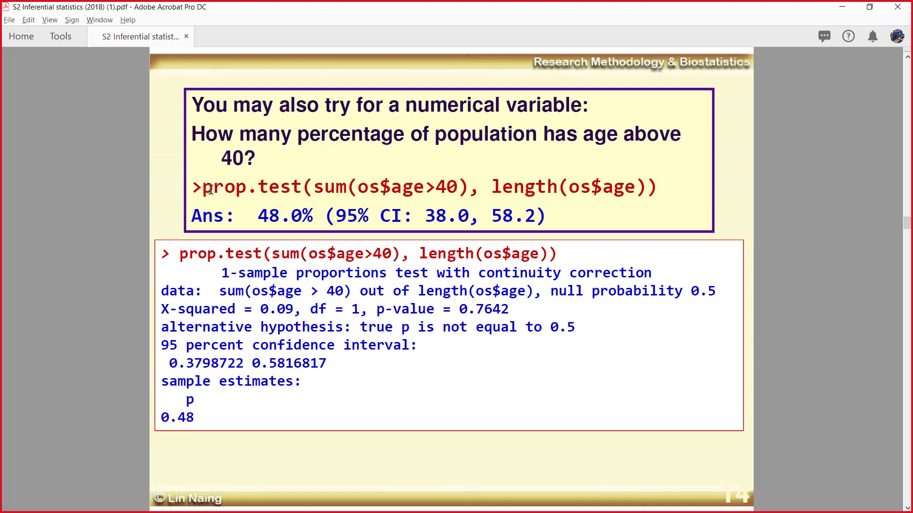
{"action": "left_click_drag", "start_coordinate": [204, 189], "coordinate": [655, 190]}
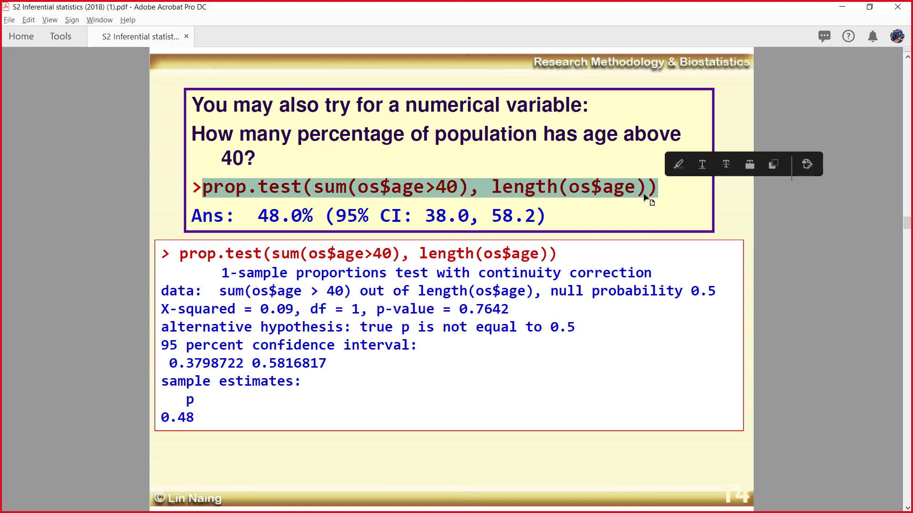
{"action": "right_click", "coordinate": [640, 191]}
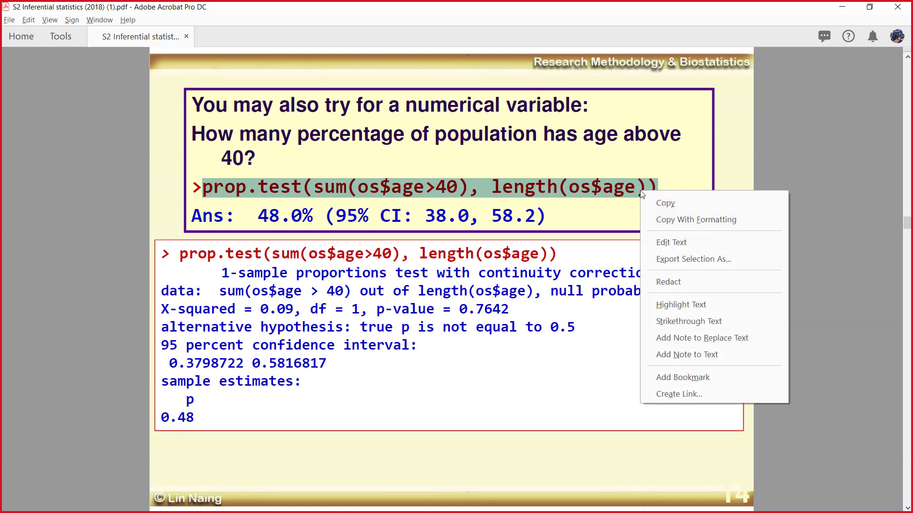
{"action": "left_click", "coordinate": [665, 198]}
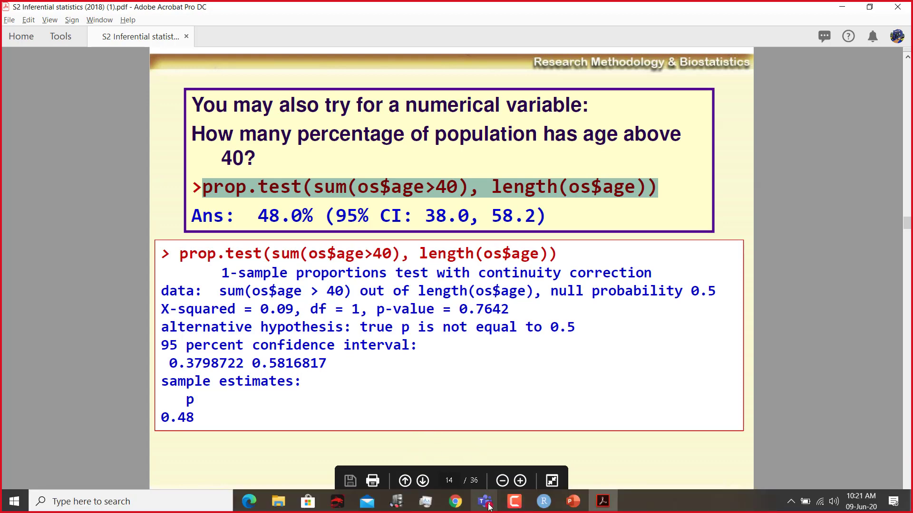
Switch to RStudio, paste prop.test(sum(os$age>40), length(os$age)) at the console prompt, and run it
{"action": "mouse_move", "coordinate": [489, 507]}
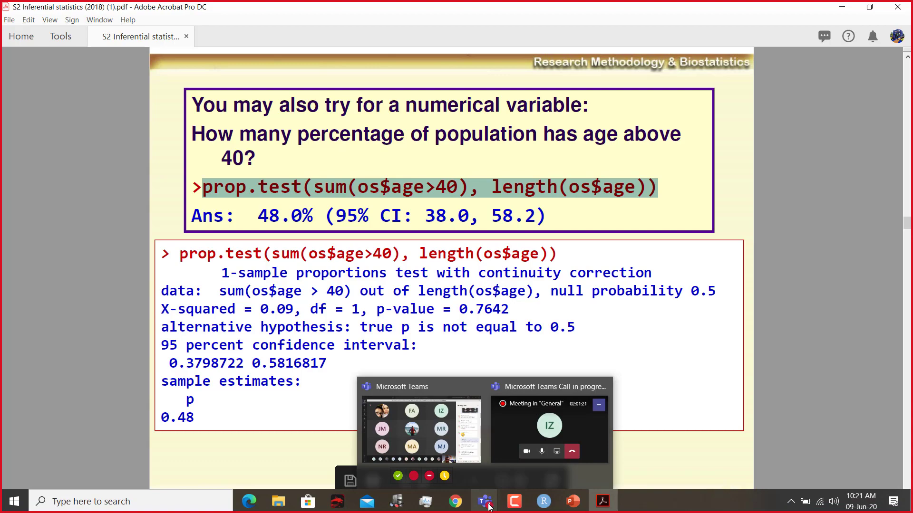
{"action": "left_click", "coordinate": [542, 503]}
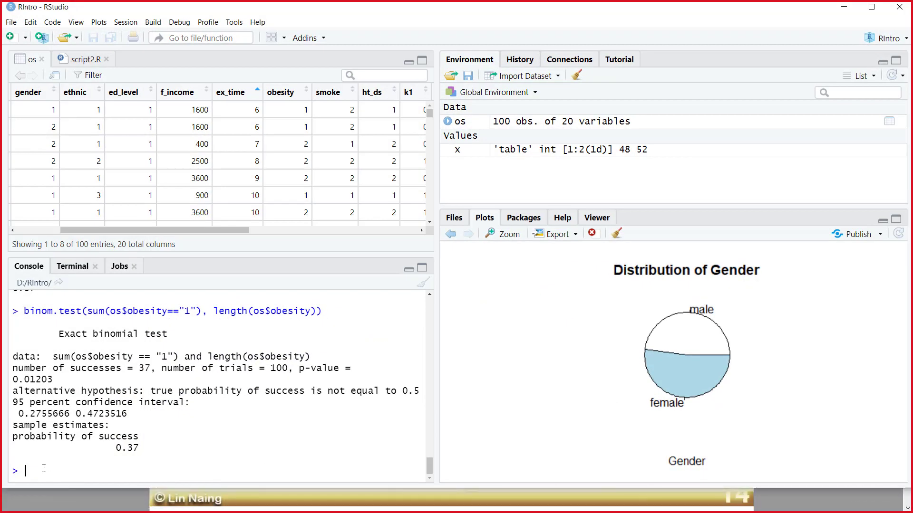
{"action": "right_click", "coordinate": [44, 469]}
{"action": "left_click", "coordinate": [87, 423]}
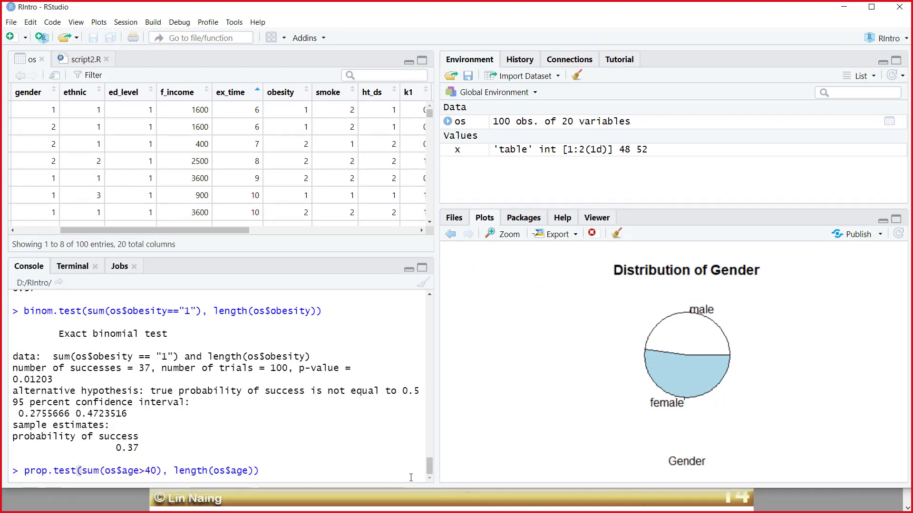
{"action": "key", "text": "Return"}
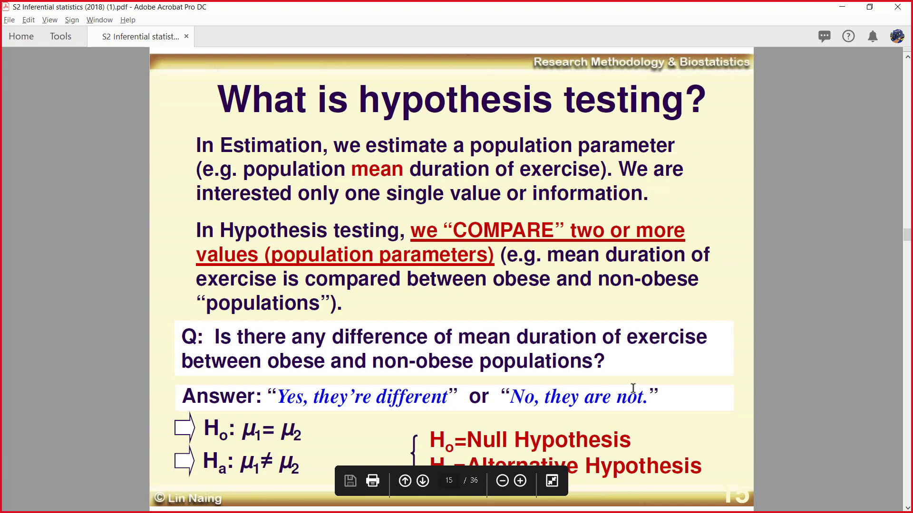
Go to slide 19 of the S2 PDF and copy the command t.test(os$ex_time ~ os$obesity, var.equal=TRUE)
{"action": "scroll", "coordinate": [633, 389], "scroll_direction": "down", "scroll_amount": 1}
{"action": "scroll", "coordinate": [632, 388], "scroll_direction": "down", "scroll_amount": 1}
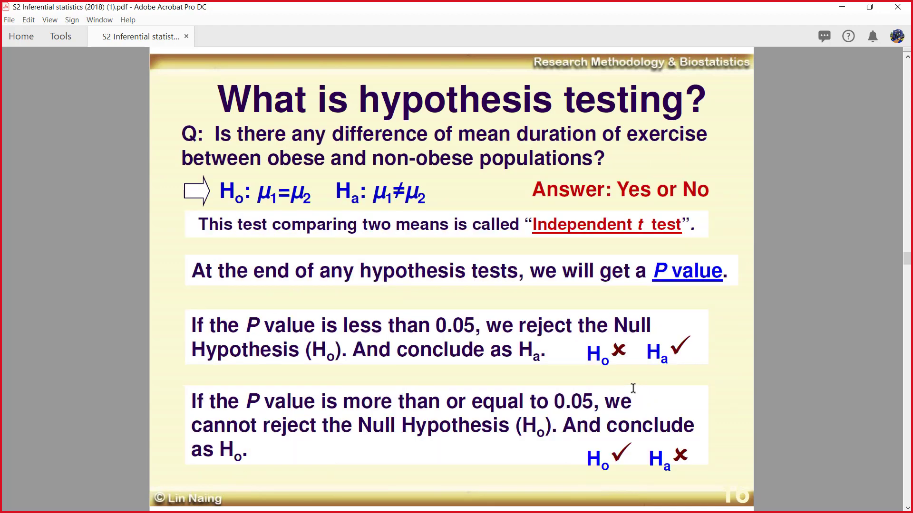
{"action": "scroll", "coordinate": [635, 384], "scroll_direction": "down", "scroll_amount": 2}
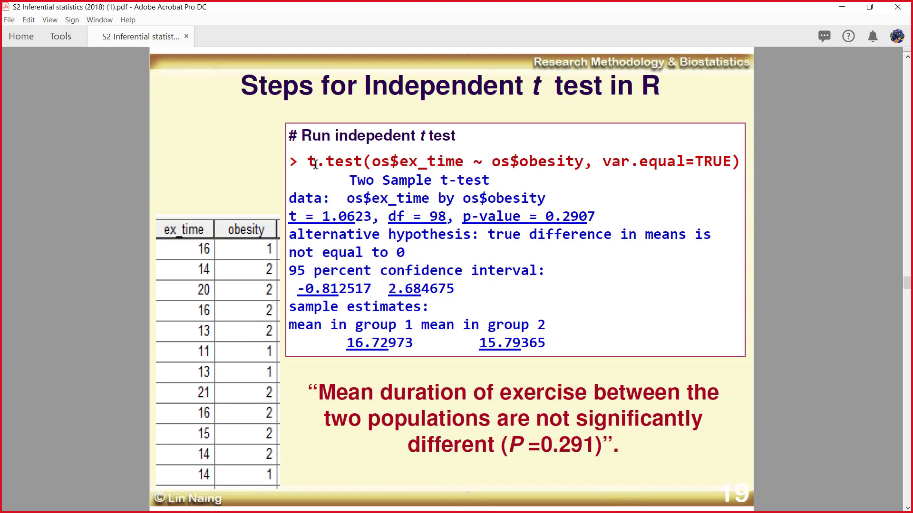
{"action": "left_click_drag", "start_coordinate": [308, 162], "coordinate": [721, 164]}
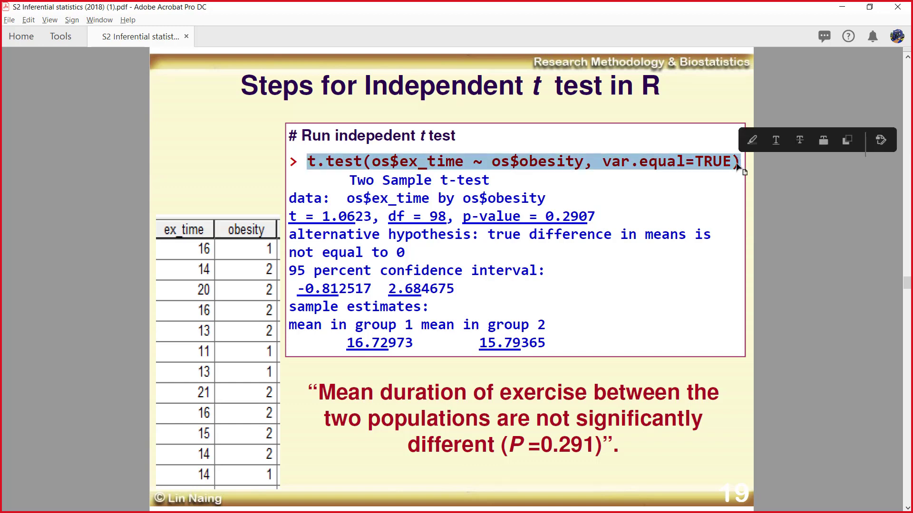
{"action": "right_click", "coordinate": [715, 166]}
{"action": "left_click", "coordinate": [738, 179]}
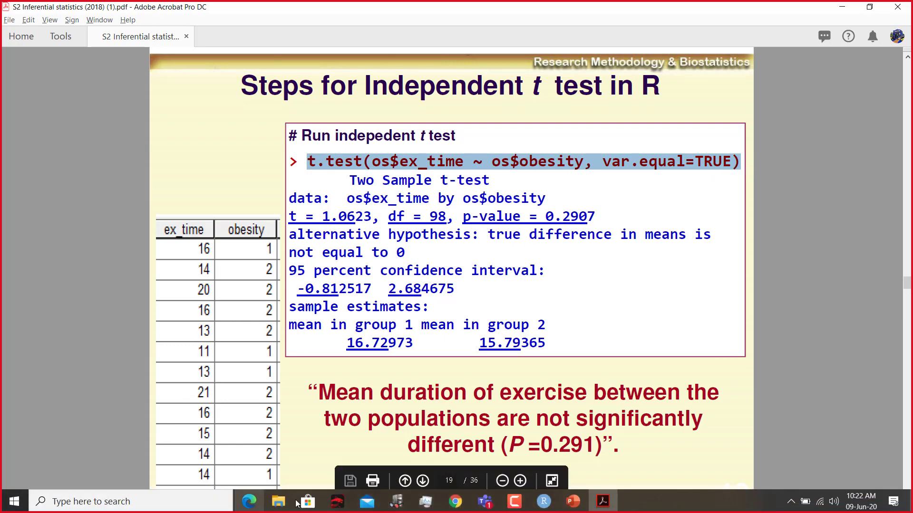
Paste and run t.test(os$ex_time ~ os$obesity, var.equal=TRUE) in the RStudio console, and return to the slides
{"action": "left_click", "coordinate": [544, 503]}
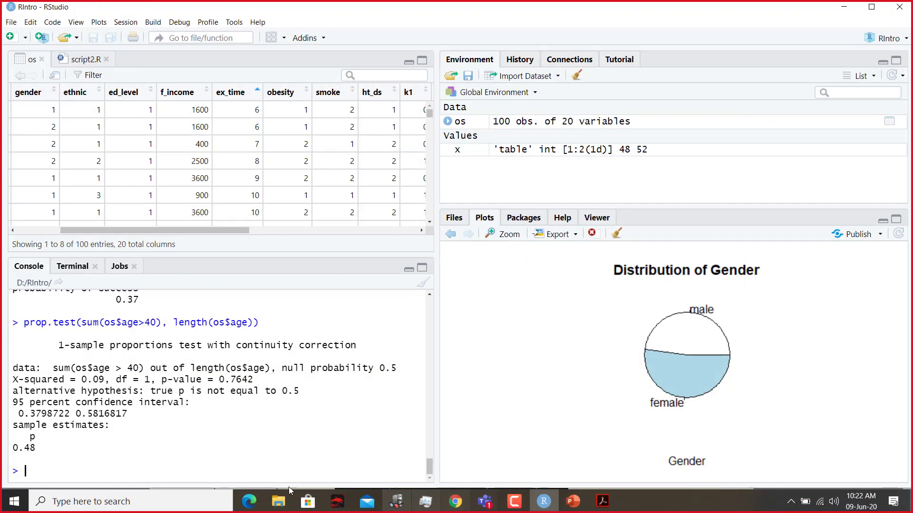
{"action": "right_click", "coordinate": [49, 471]}
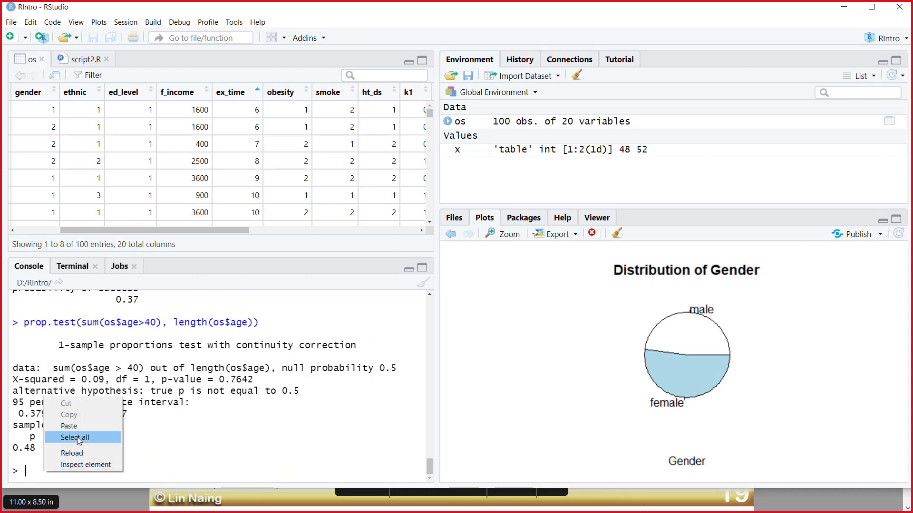
{"action": "left_click", "coordinate": [69, 426]}
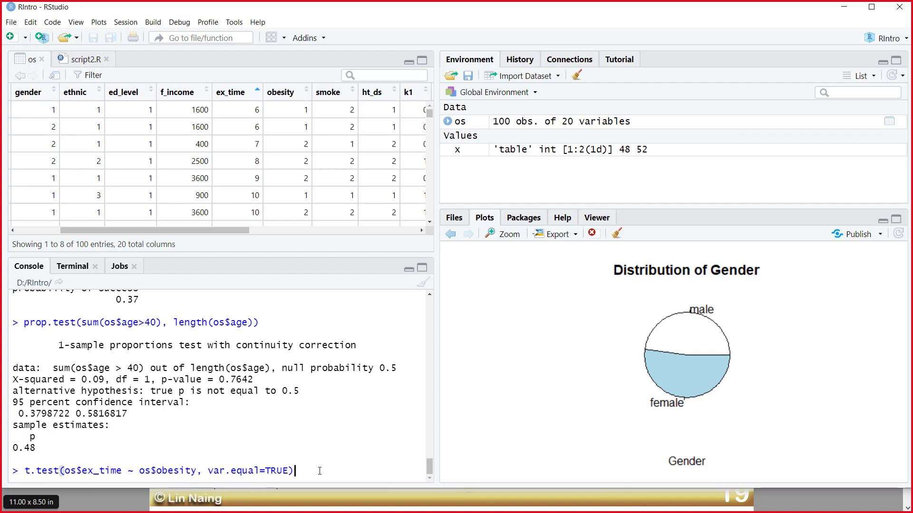
{"action": "key", "text": "Return"}
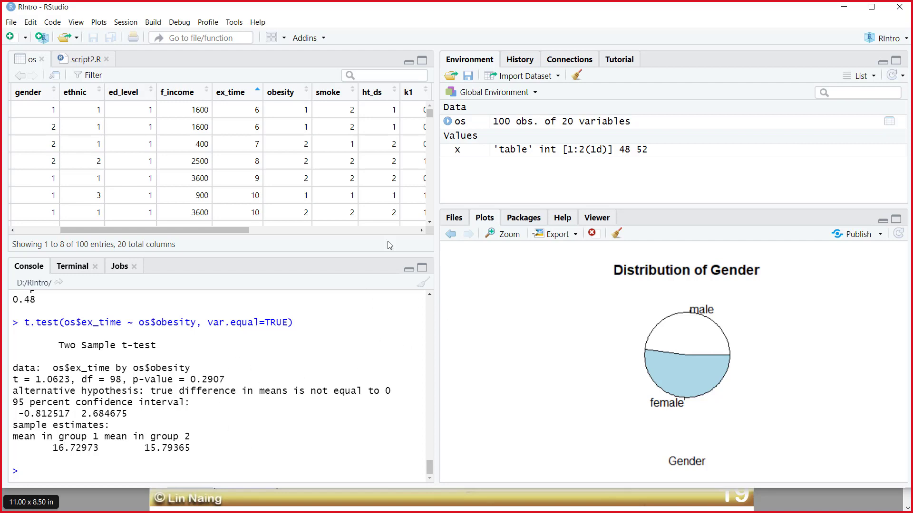
{"action": "left_click", "coordinate": [844, 10]}
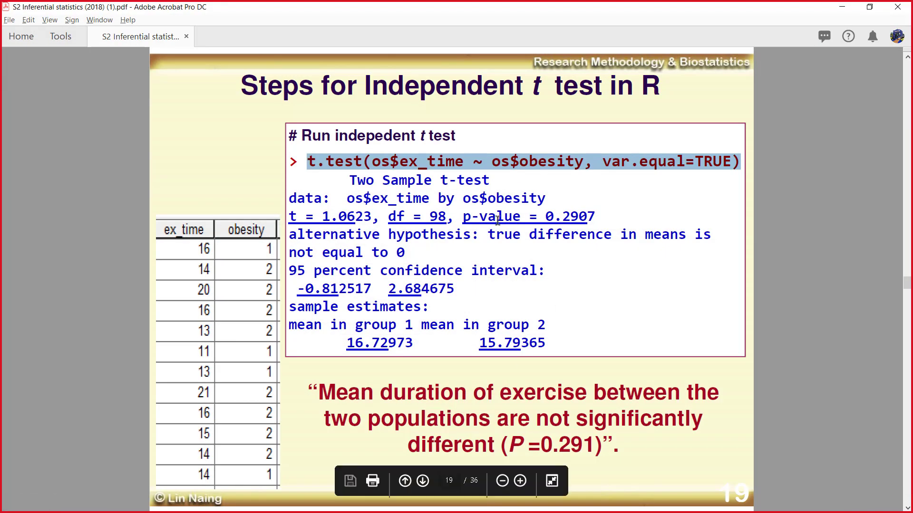